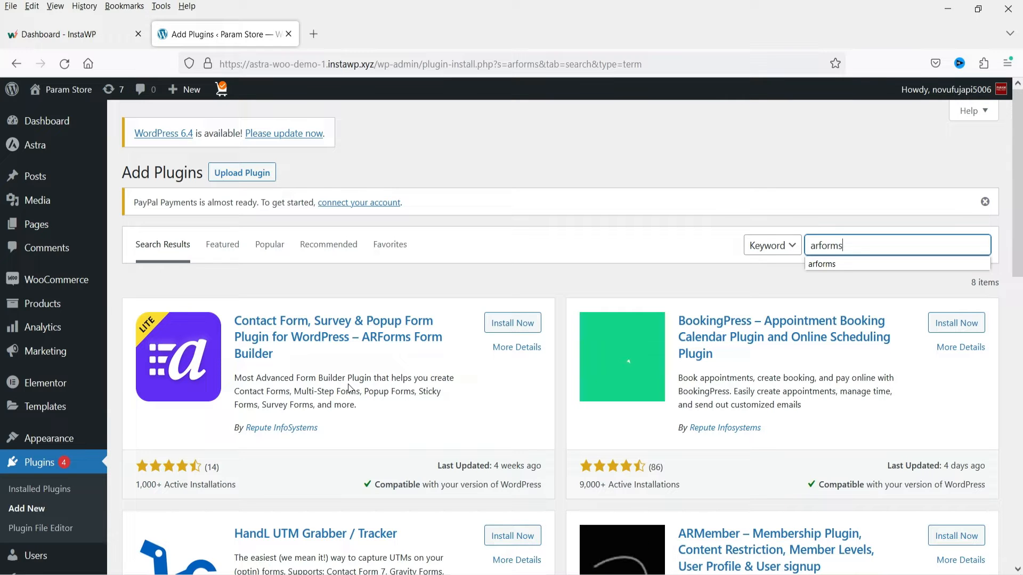
- Install and activate the ARForms Form Builder plugin from the plugin search results
{"action": "left_click", "coordinate": [520, 323]}
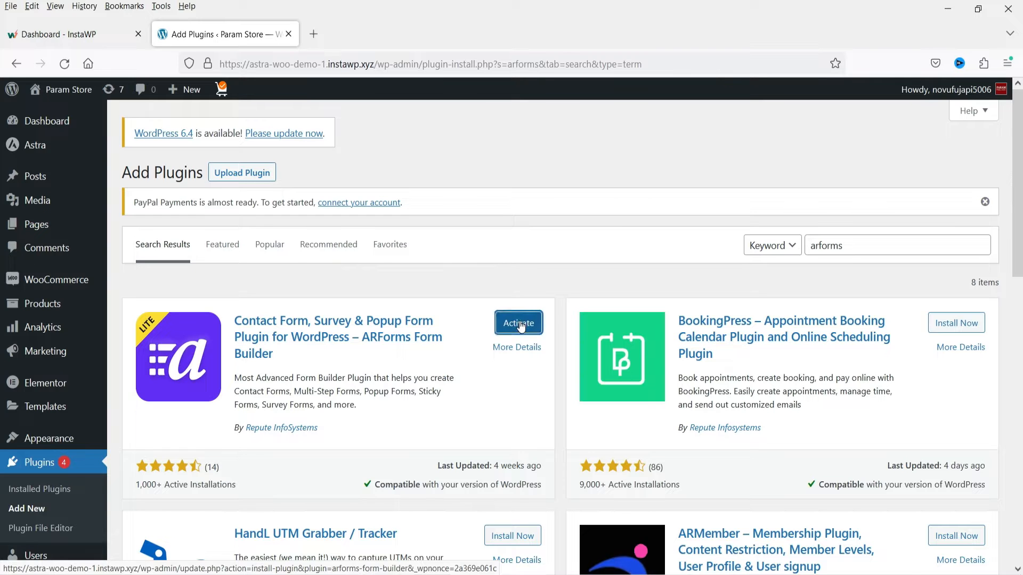
{"action": "left_click", "coordinate": [520, 324]}
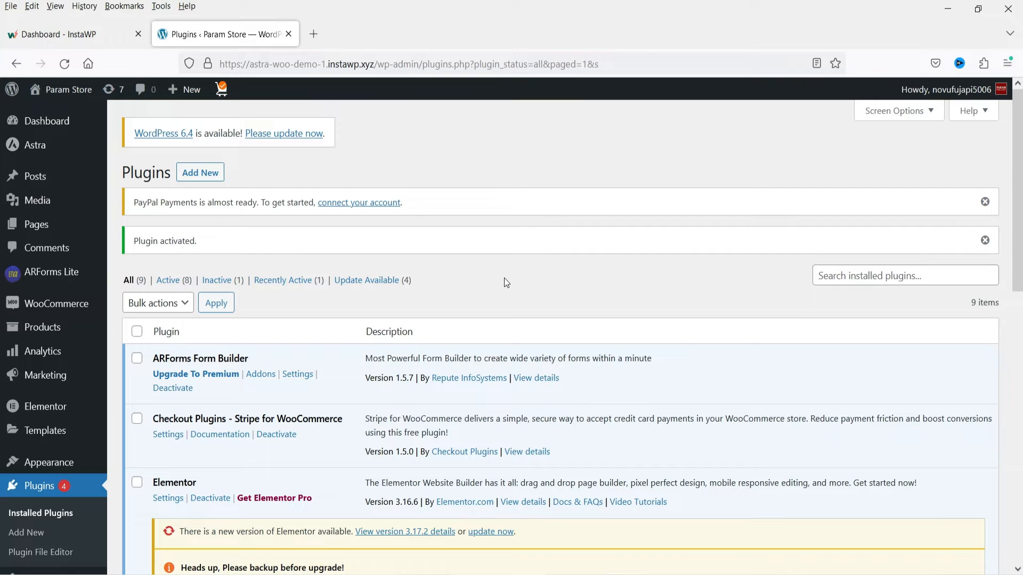
- Open the ARForms Lite general settings and examine the default form messages and the email settings
{"action": "mouse_move", "coordinate": [13, 280]}
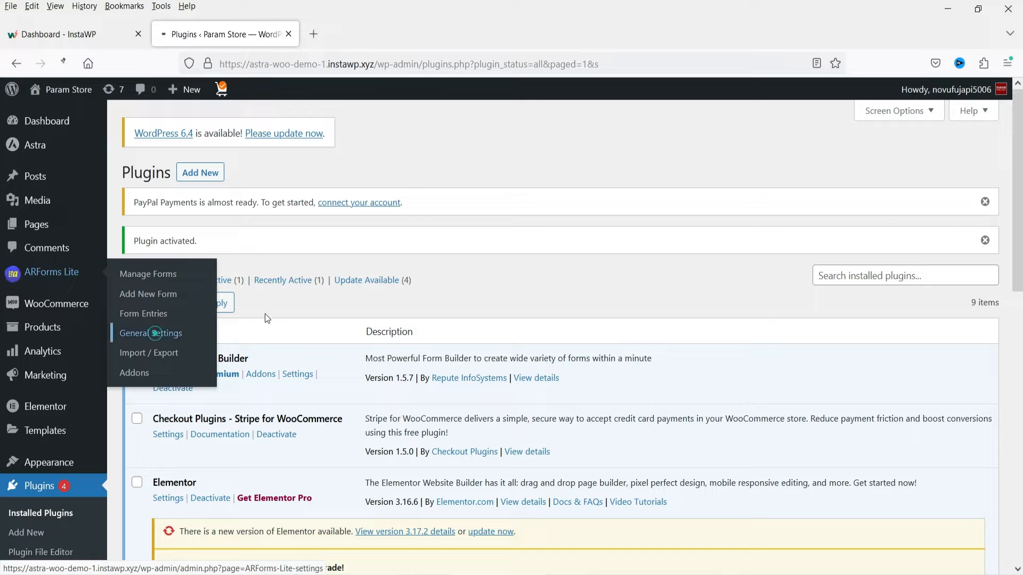
{"action": "left_click", "coordinate": [155, 333]}
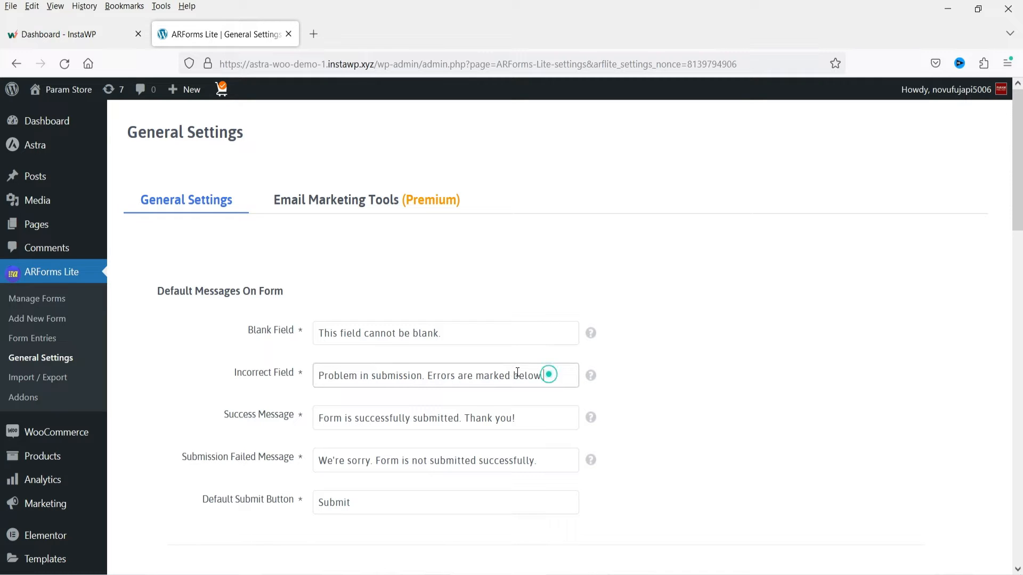
{"action": "scroll", "coordinate": [759, 377], "scroll_direction": "down", "scroll_amount": 1}
{"action": "scroll", "coordinate": [759, 376], "scroll_direction": "down", "scroll_amount": 3}
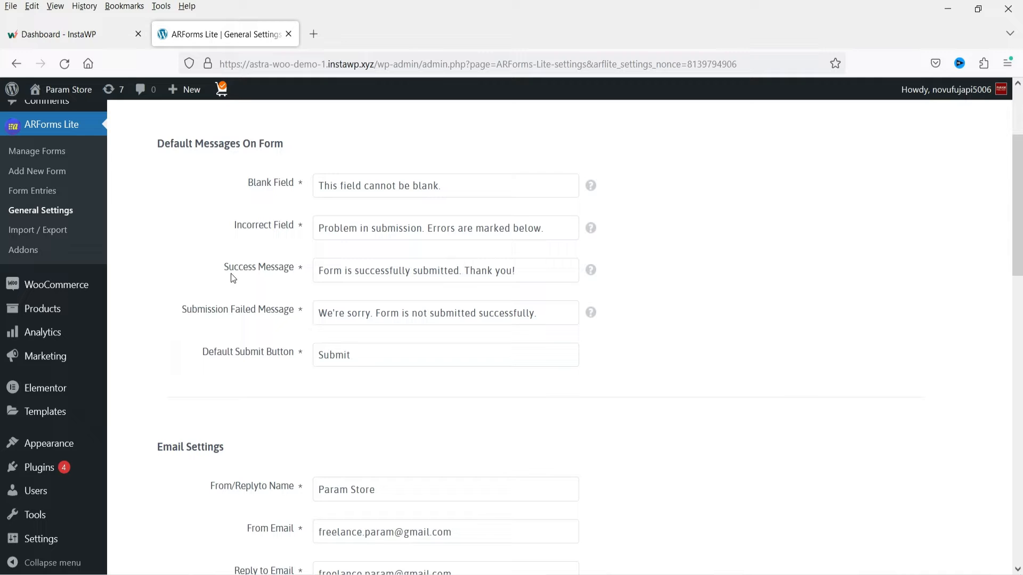
{"action": "left_click", "coordinate": [551, 270]}
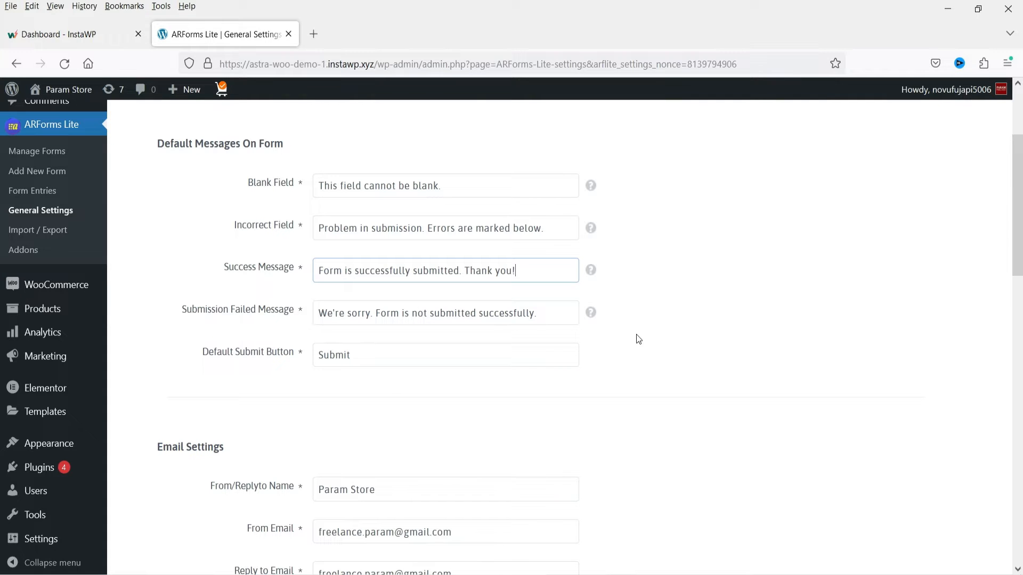
{"action": "scroll", "coordinate": [613, 345], "scroll_direction": "down", "scroll_amount": 3}
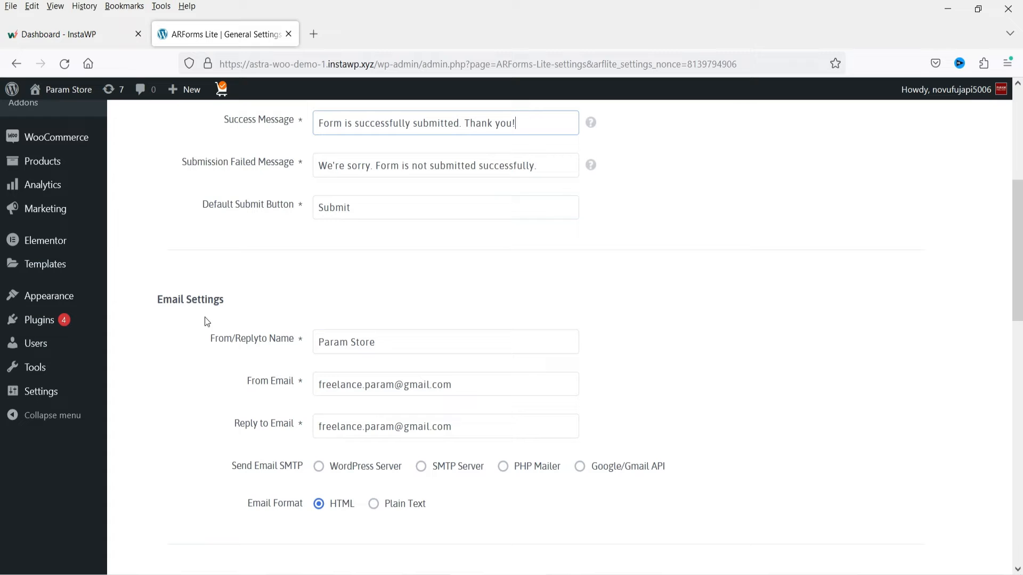
{"action": "left_click", "coordinate": [758, 313]}
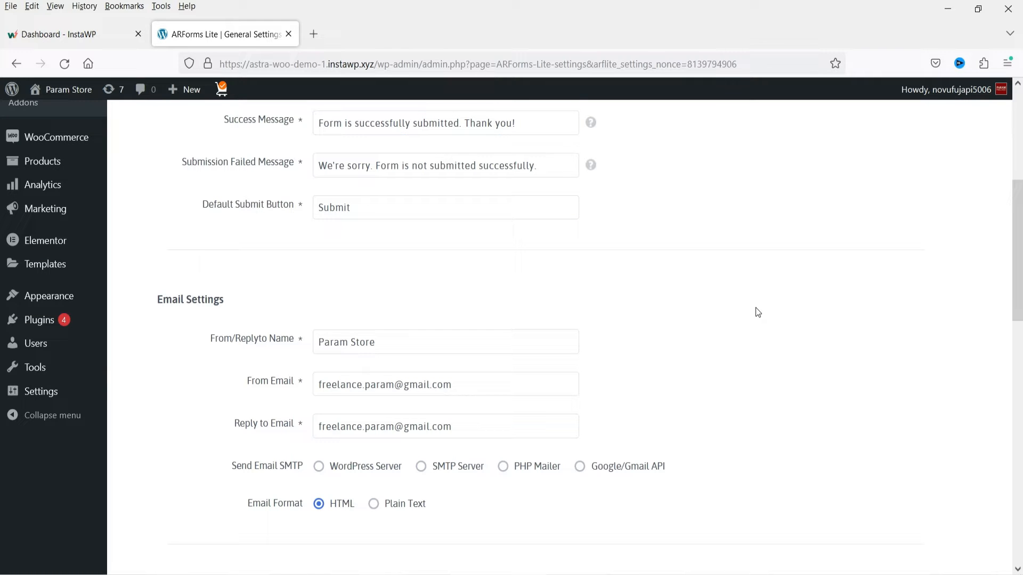
{"action": "triple_click", "coordinate": [368, 342]}
{"action": "left_click", "coordinate": [432, 350]}
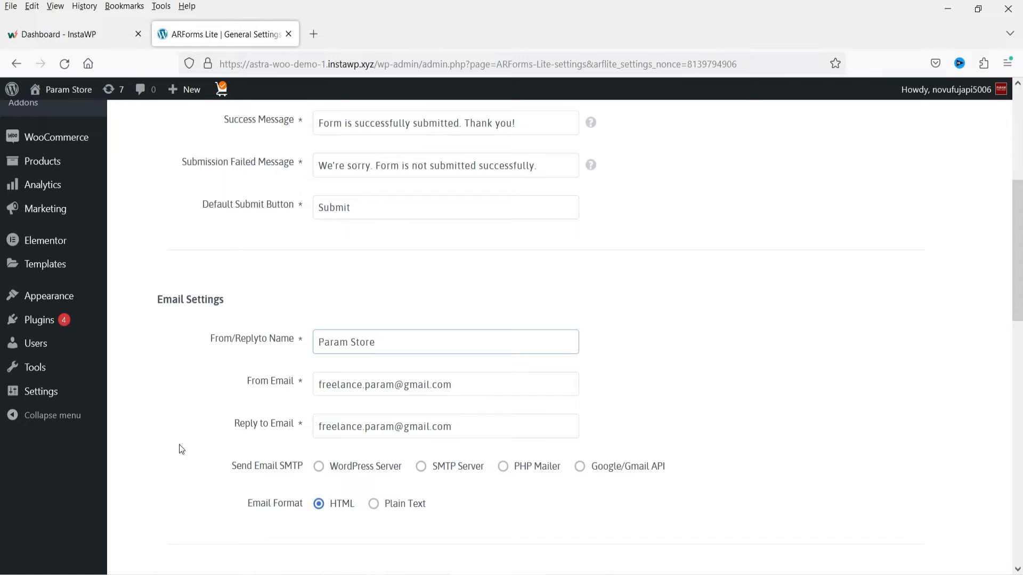
{"action": "scroll", "coordinate": [692, 368], "scroll_direction": "down", "scroll_amount": 3}
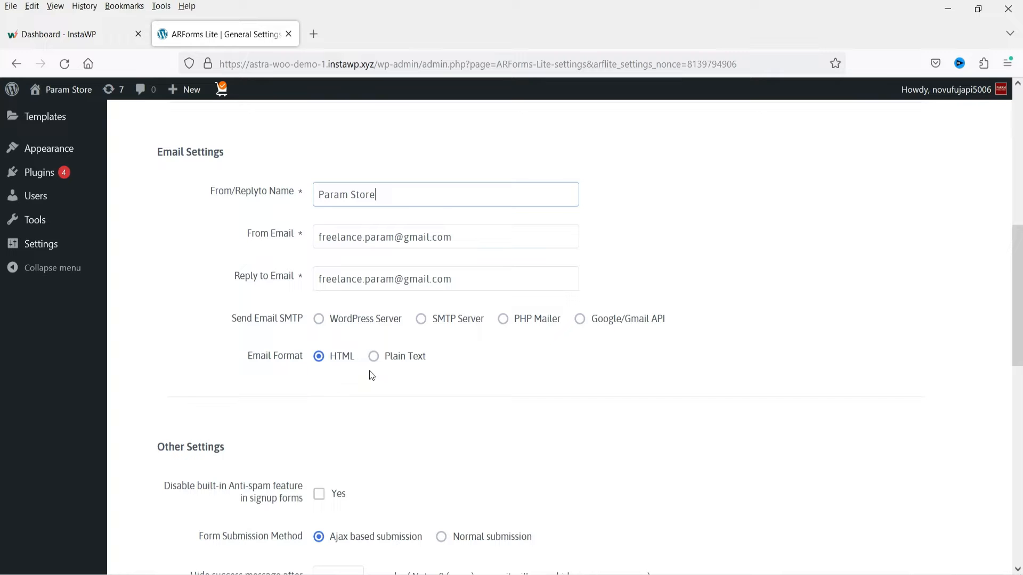
{"action": "scroll", "coordinate": [538, 288], "scroll_direction": "down", "scroll_amount": 4}
{"action": "scroll", "coordinate": [545, 184], "scroll_direction": "up", "scroll_amount": 1}
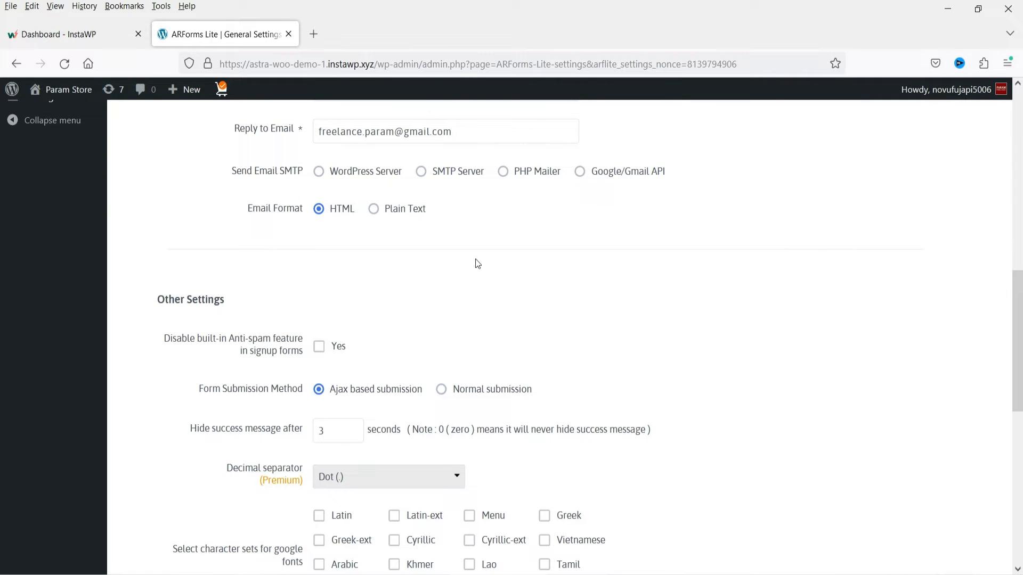
- Set the success message to hide after 10 seconds in the other settings
{"action": "scroll", "coordinate": [508, 297], "scroll_direction": "down", "scroll_amount": 1}
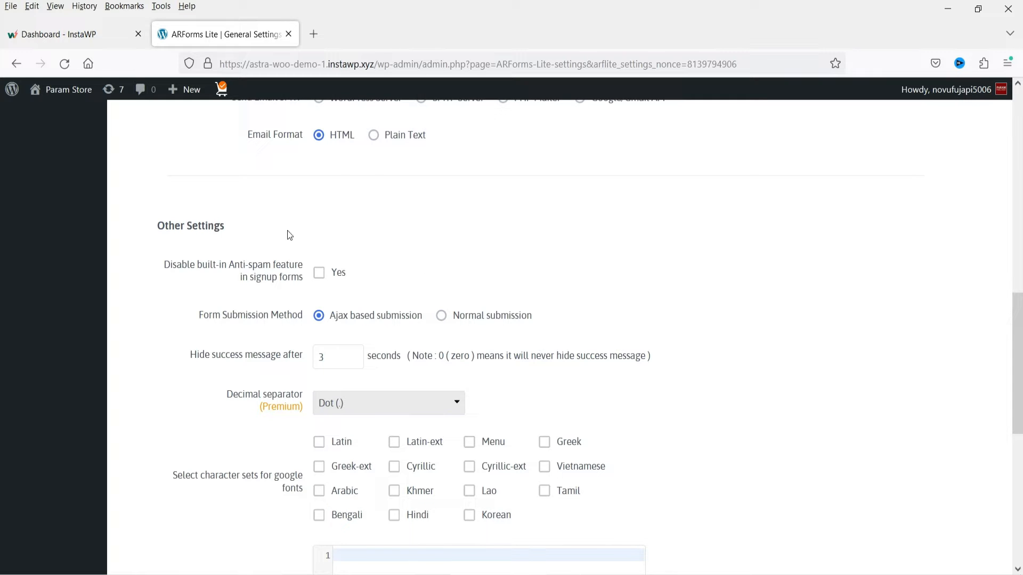
{"action": "double_click", "coordinate": [326, 358]}
{"action": "key", "text": "BackSpace"}
{"action": "type", "text": "10"}
{"action": "left_click", "coordinate": [722, 374]}
- Check the font character sets, Form Global CSS and JS & CSS loading options, and save the general settings
{"action": "scroll", "coordinate": [690, 352], "scroll_direction": "down", "scroll_amount": 3}
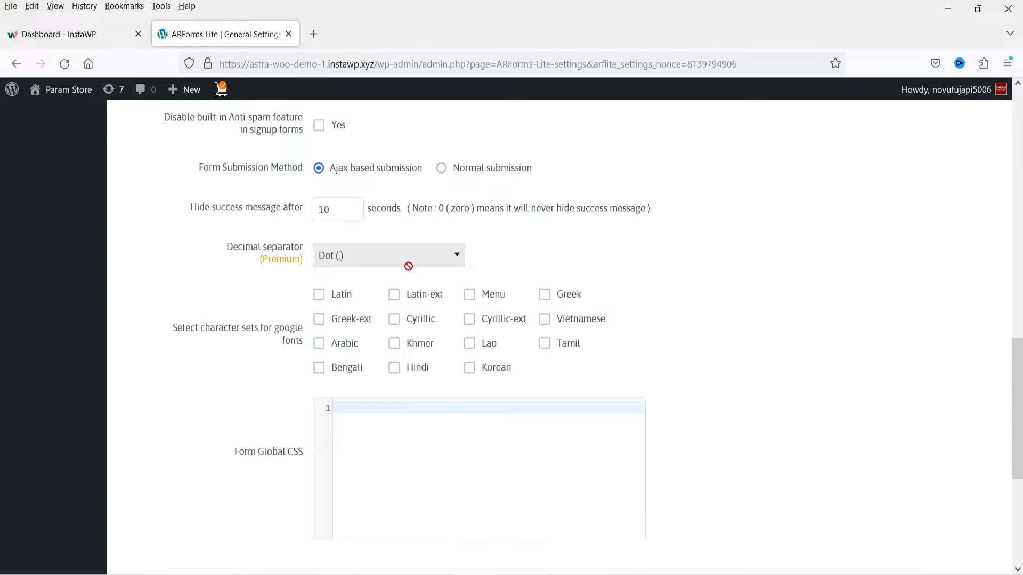
{"action": "scroll", "coordinate": [734, 282], "scroll_direction": "down", "scroll_amount": 3}
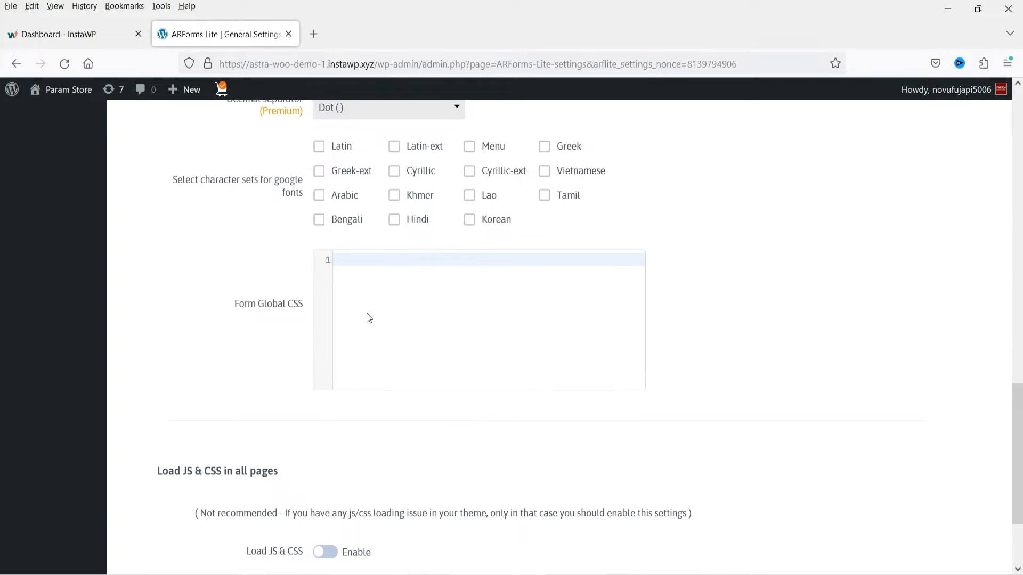
{"action": "scroll", "coordinate": [368, 318], "scroll_direction": "down", "scroll_amount": 2}
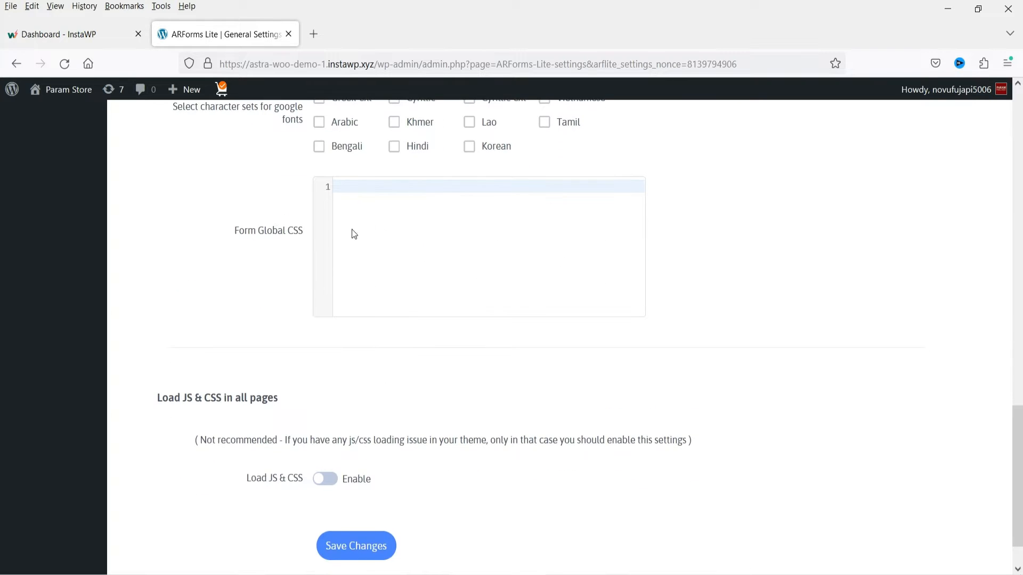
{"action": "left_click", "coordinate": [375, 188]}
{"action": "left_click", "coordinate": [819, 242]}
{"action": "scroll", "coordinate": [682, 235], "scroll_direction": "down", "scroll_amount": 1}
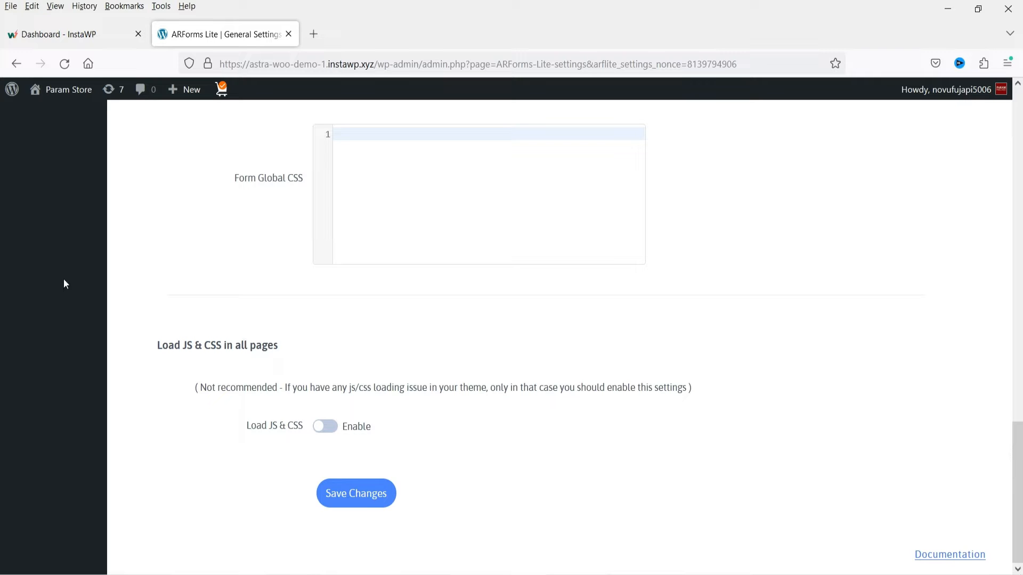
{"action": "left_click", "coordinate": [361, 507]}
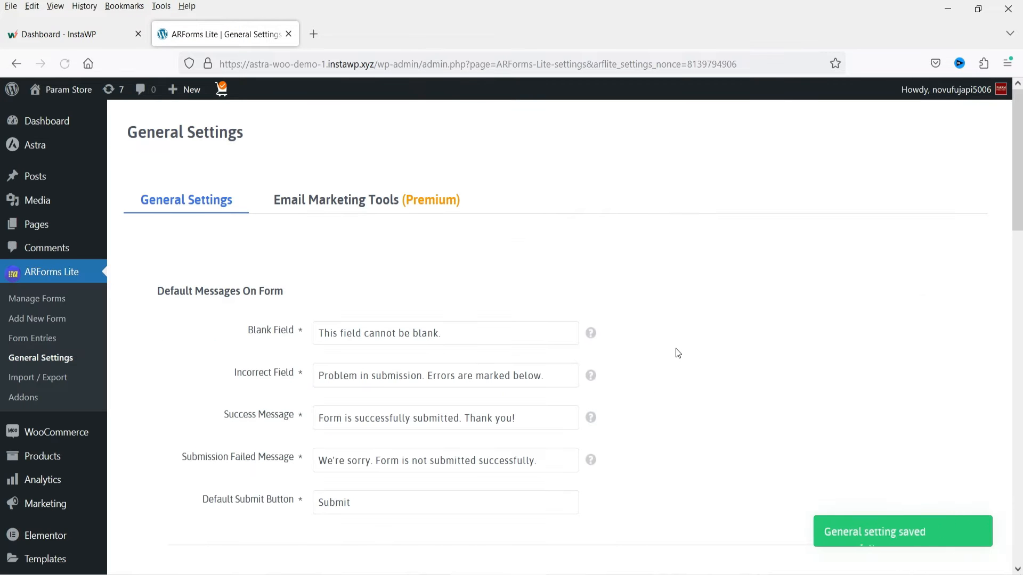
- Examine the premium email marketing tools offered in the general settings, from AWeber through Drip
{"action": "left_click", "coordinate": [361, 216]}
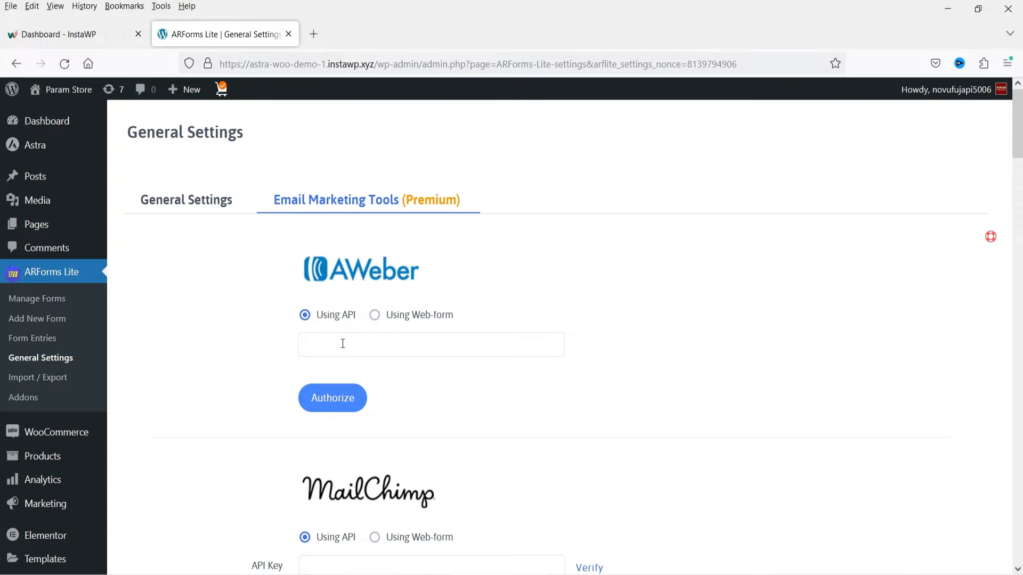
{"action": "scroll", "coordinate": [317, 228], "scroll_direction": "down", "scroll_amount": 1}
{"action": "scroll", "coordinate": [564, 254], "scroll_direction": "down", "scroll_amount": 5}
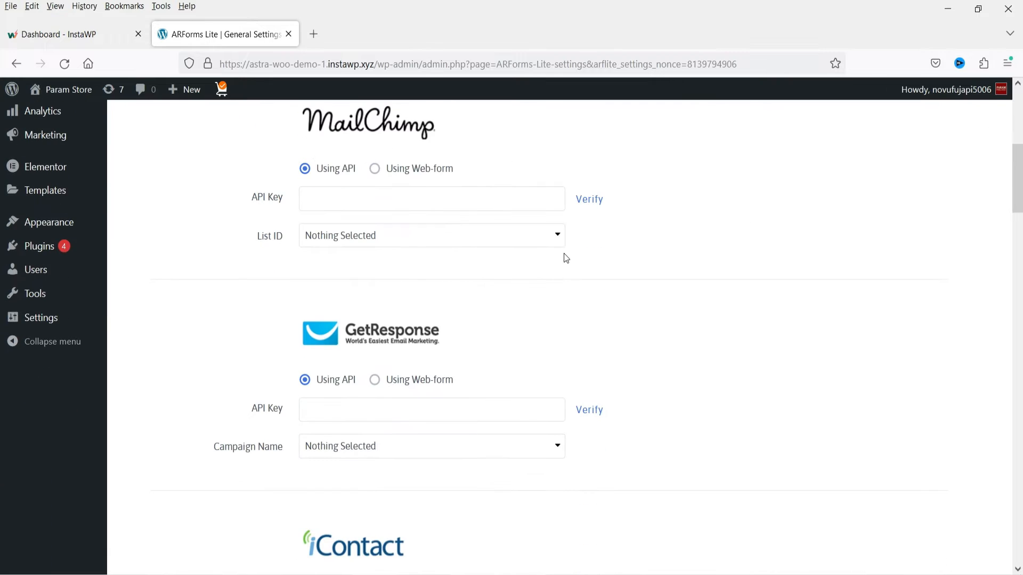
{"action": "scroll", "coordinate": [707, 330], "scroll_direction": "down", "scroll_amount": 4}
{"action": "scroll", "coordinate": [707, 331], "scroll_direction": "down", "scroll_amount": 5}
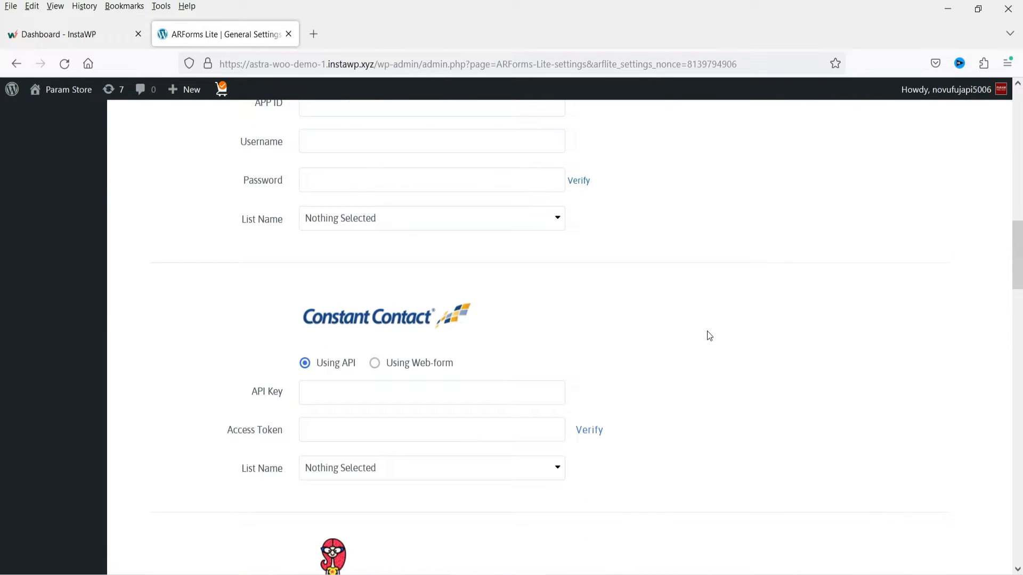
{"action": "scroll", "coordinate": [708, 335], "scroll_direction": "down", "scroll_amount": 5}
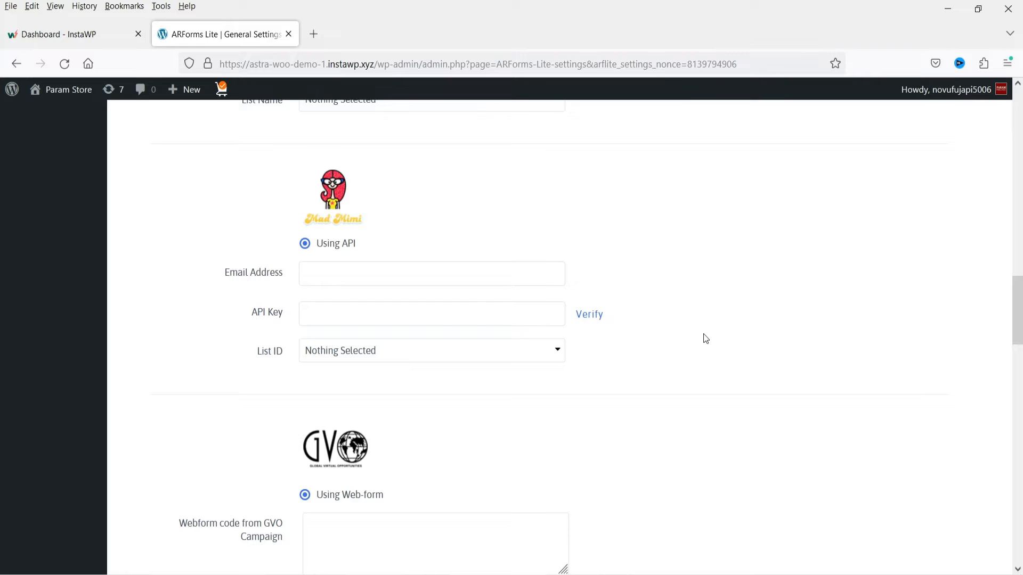
{"action": "scroll", "coordinate": [699, 342], "scroll_direction": "down", "scroll_amount": 10}
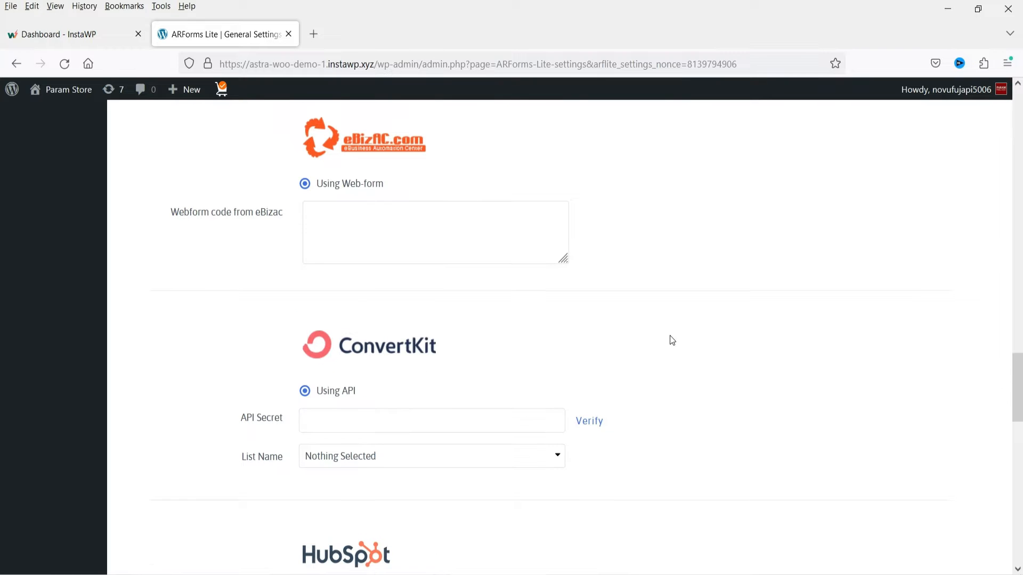
{"action": "scroll", "coordinate": [673, 340], "scroll_direction": "down", "scroll_amount": 10}
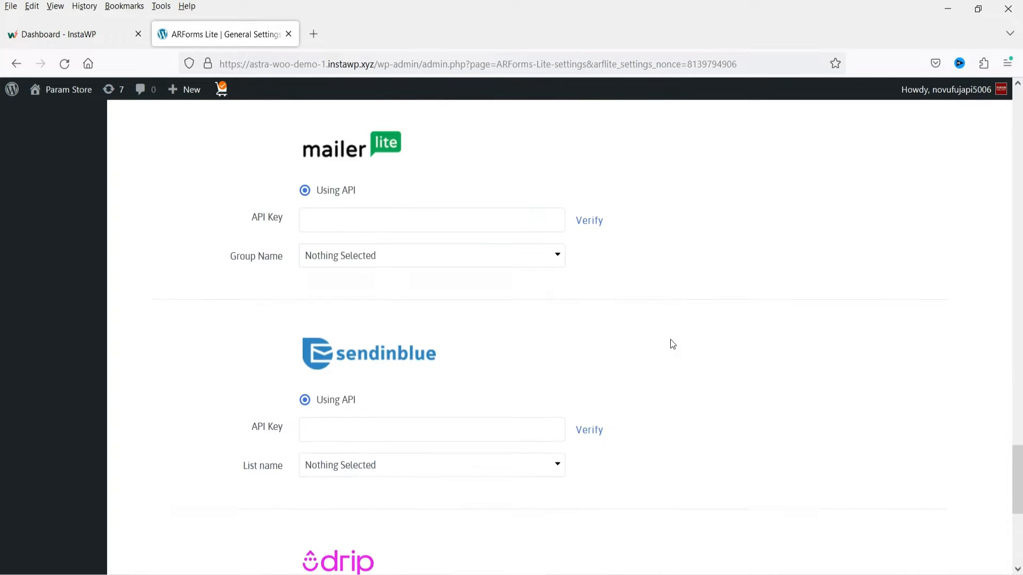
{"action": "scroll", "coordinate": [672, 344], "scroll_direction": "down", "scroll_amount": 3}
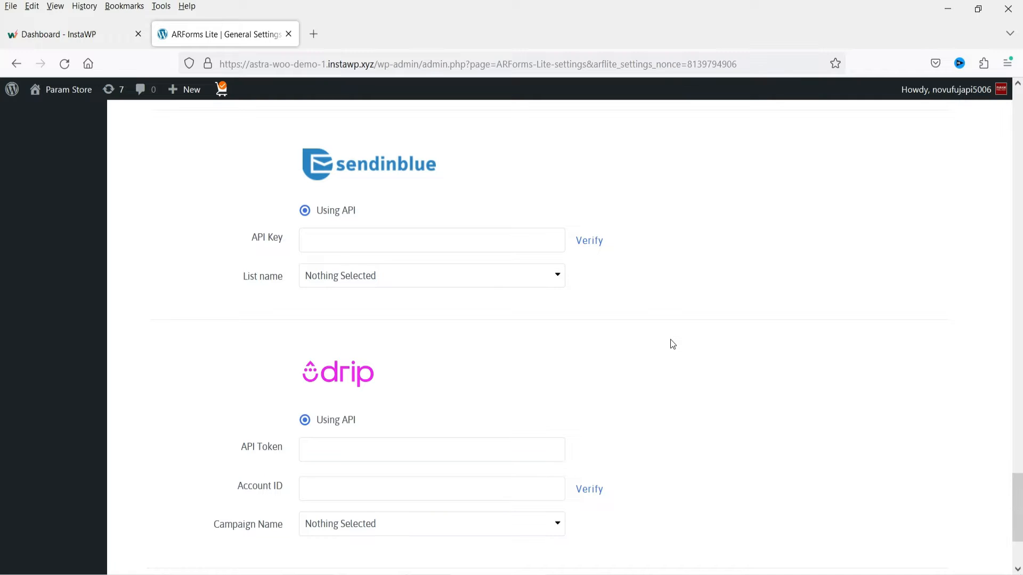
{"action": "scroll", "coordinate": [672, 344], "scroll_direction": "down", "scroll_amount": 3}
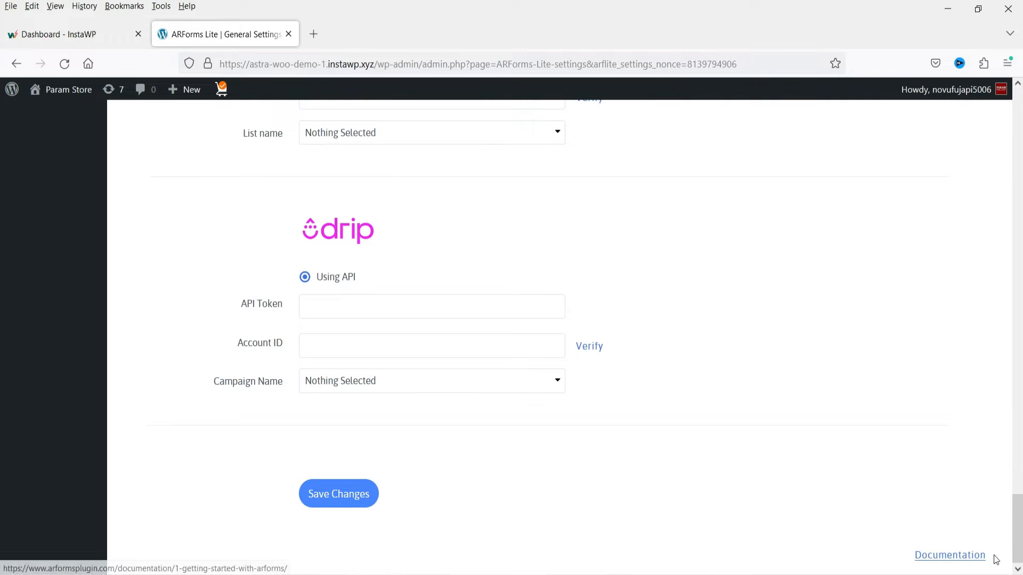
{"action": "left_click_drag", "start_coordinate": [1016, 540], "coordinate": [1021, 88]}
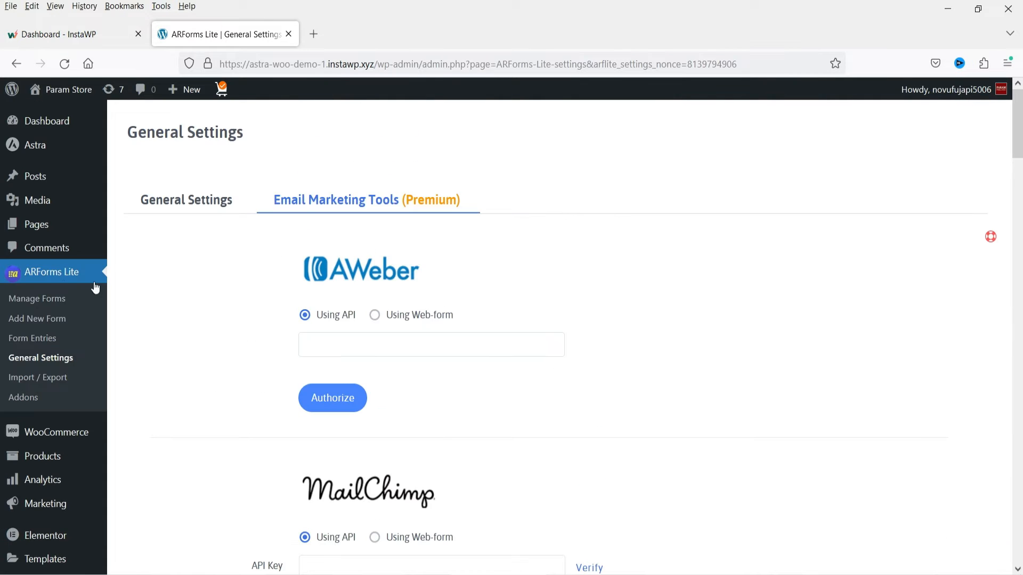
- Open the ARForms add-ons page and examine the available add-ons through to the end of the list
{"action": "left_click", "coordinate": [28, 398]}
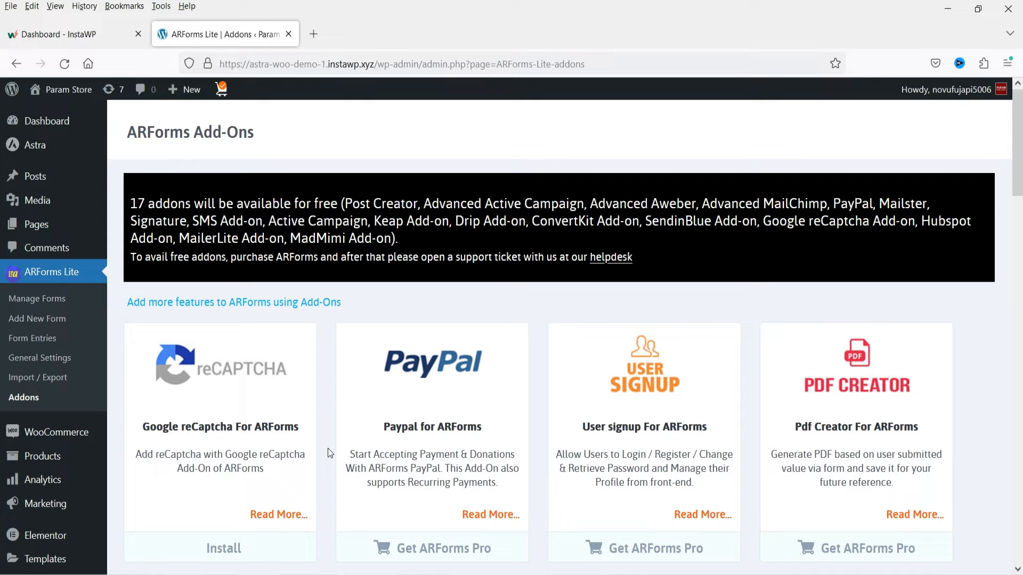
{"action": "scroll", "coordinate": [645, 546], "scroll_direction": "down", "scroll_amount": 3}
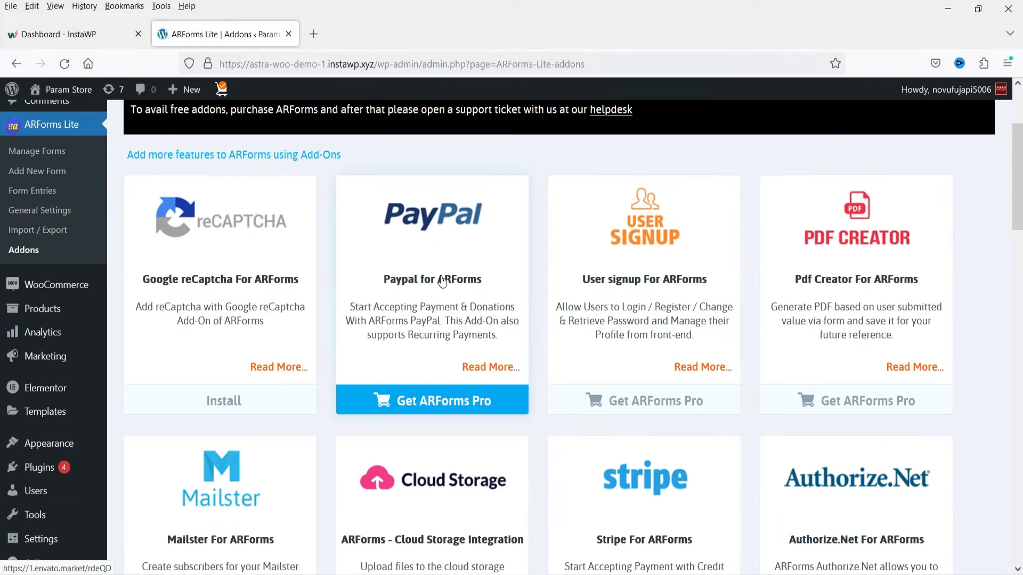
{"action": "scroll", "coordinate": [856, 222], "scroll_direction": "down", "scroll_amount": 2}
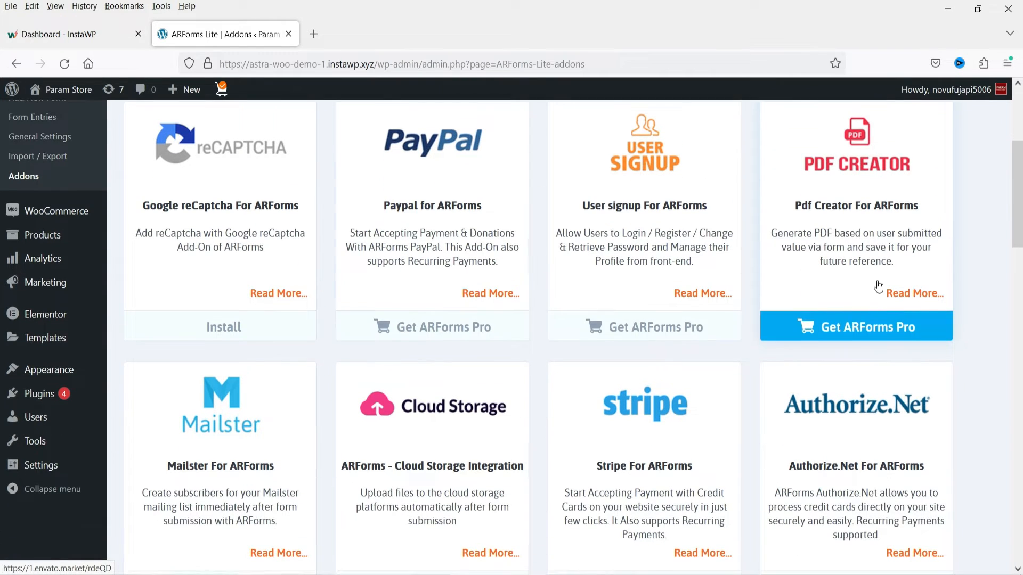
{"action": "scroll", "coordinate": [936, 313], "scroll_direction": "down", "scroll_amount": 3}
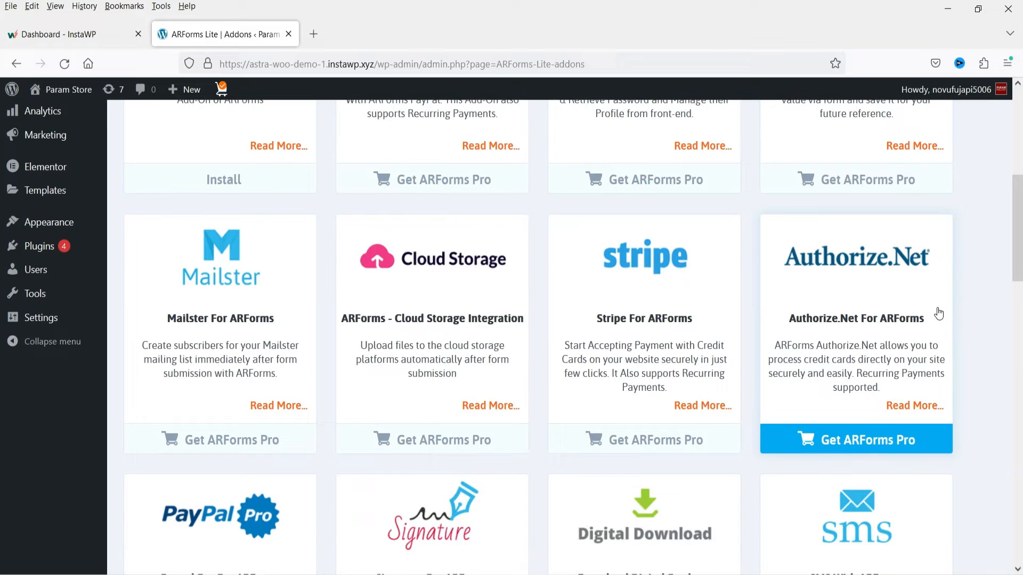
{"action": "scroll", "coordinate": [985, 296], "scroll_direction": "down", "scroll_amount": 8}
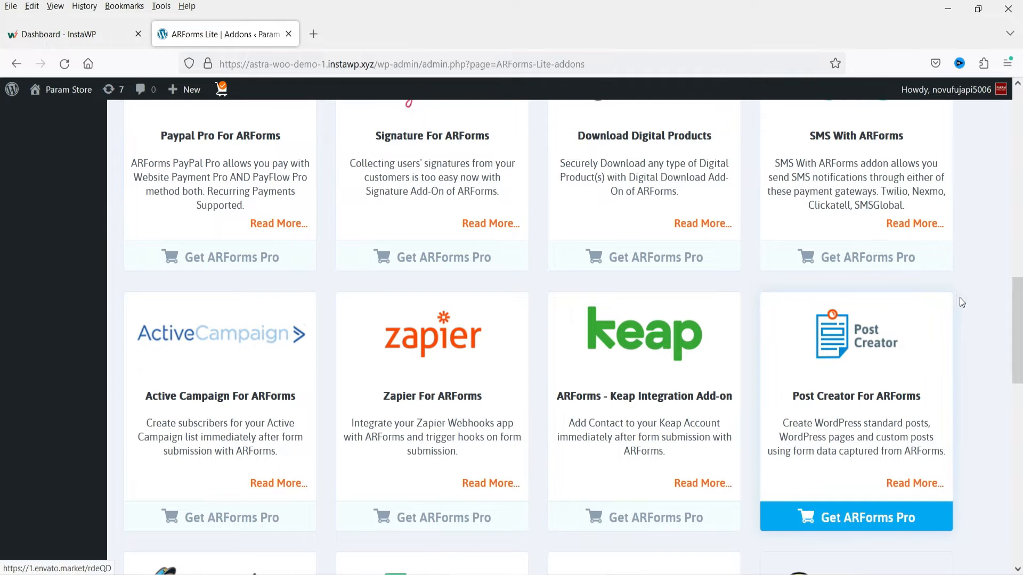
{"action": "scroll", "coordinate": [996, 281], "scroll_direction": "down", "scroll_amount": 2}
{"action": "scroll", "coordinate": [995, 281], "scroll_direction": "down", "scroll_amount": 4}
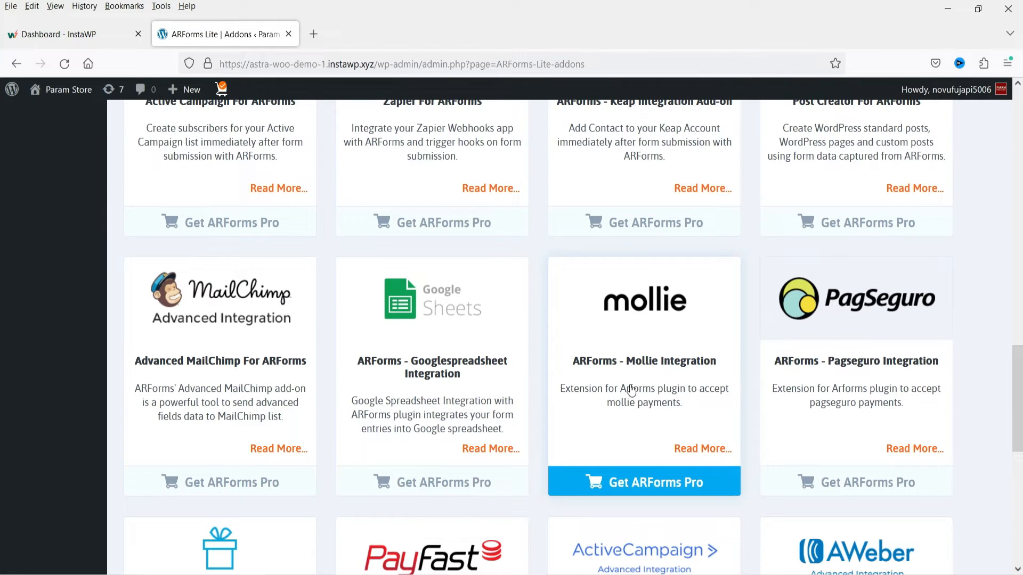
{"action": "scroll", "coordinate": [434, 482], "scroll_direction": "down", "scroll_amount": 6}
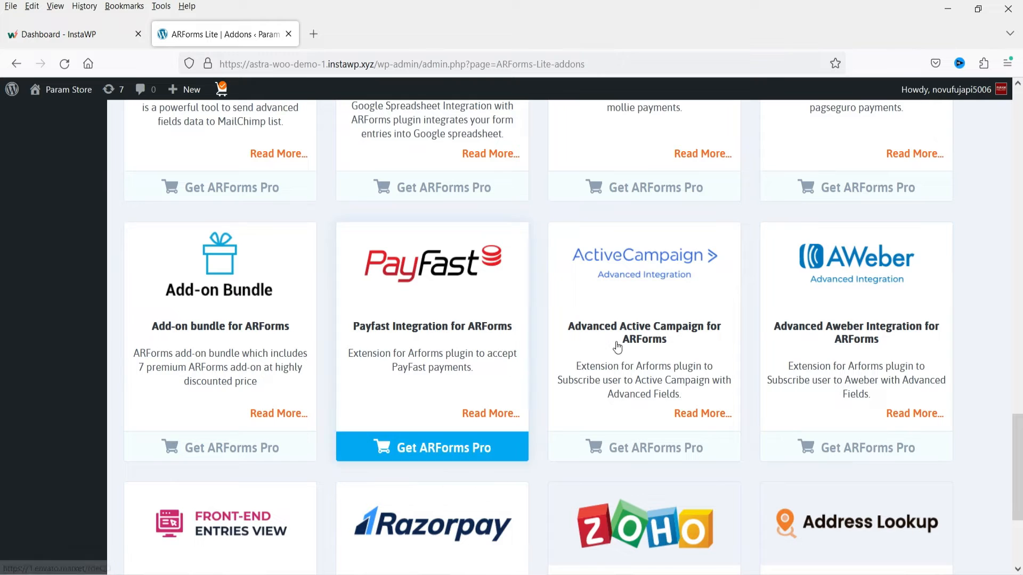
{"action": "scroll", "coordinate": [539, 337], "scroll_direction": "down", "scroll_amount": 4}
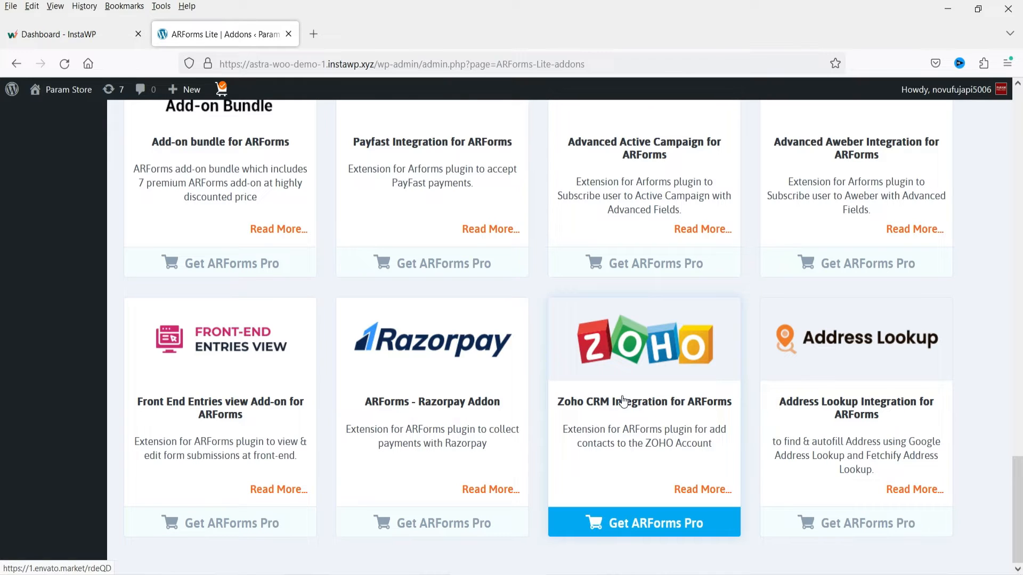
{"action": "scroll", "coordinate": [623, 403], "scroll_direction": "up", "scroll_amount": 20}
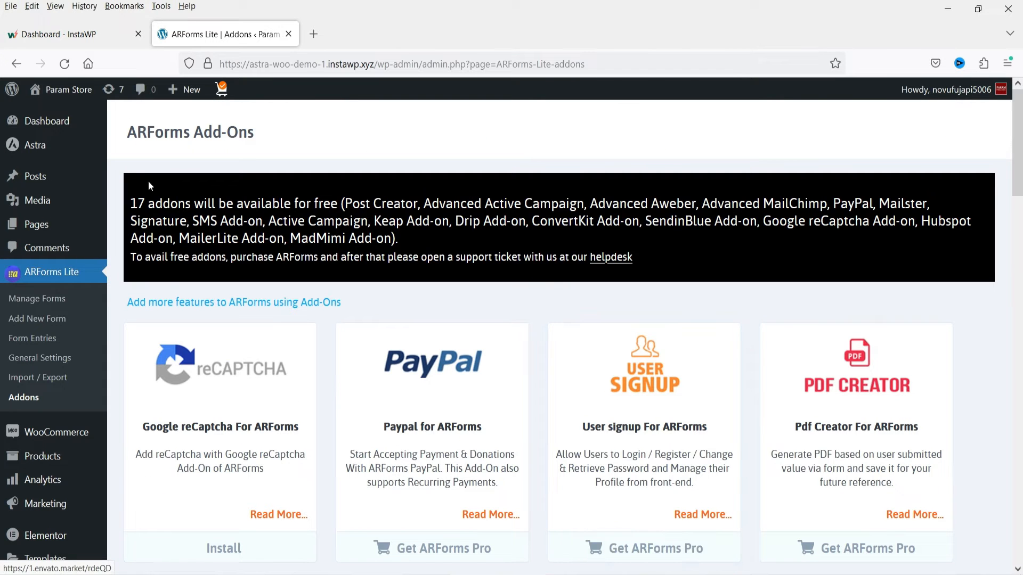
- Read the banner on the add-ons page listing which ARForms add-ons will be available for free
{"action": "left_click_drag", "start_coordinate": [132, 204], "coordinate": [337, 204]}
{"action": "left_click", "coordinate": [392, 205]}
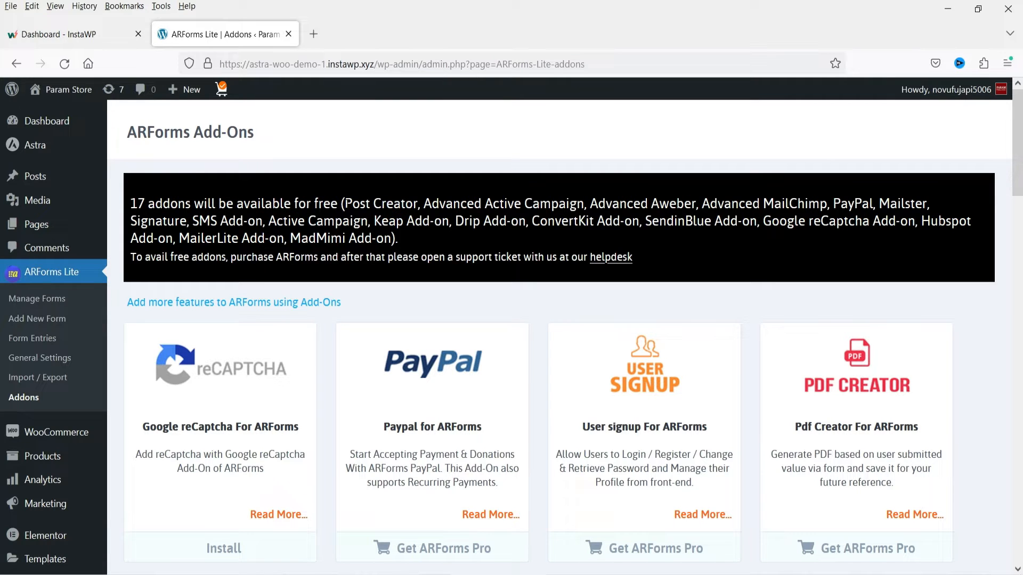
{"action": "left_click_drag", "start_coordinate": [345, 203], "coordinate": [390, 238]}
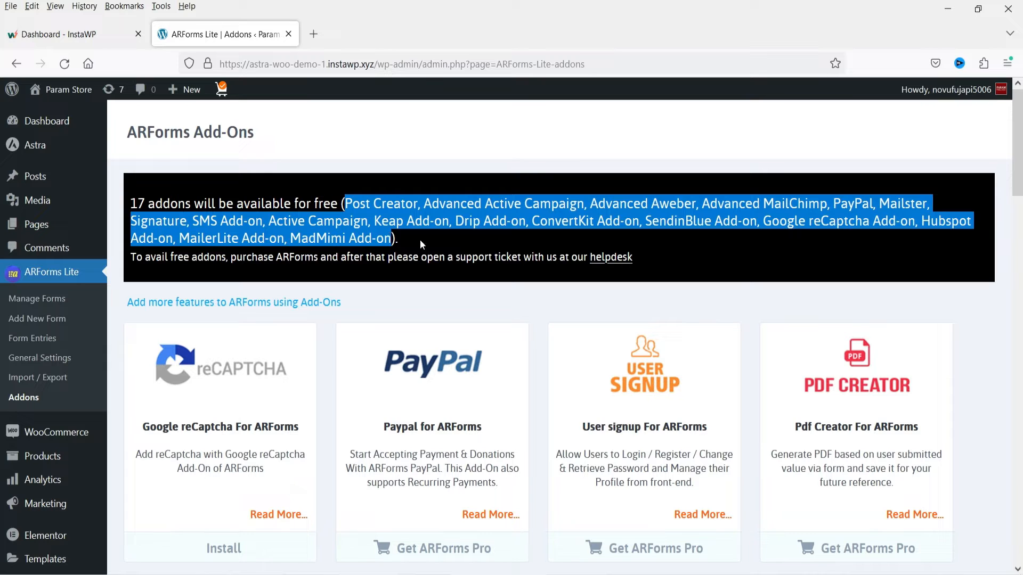
{"action": "left_click", "coordinate": [474, 250]}
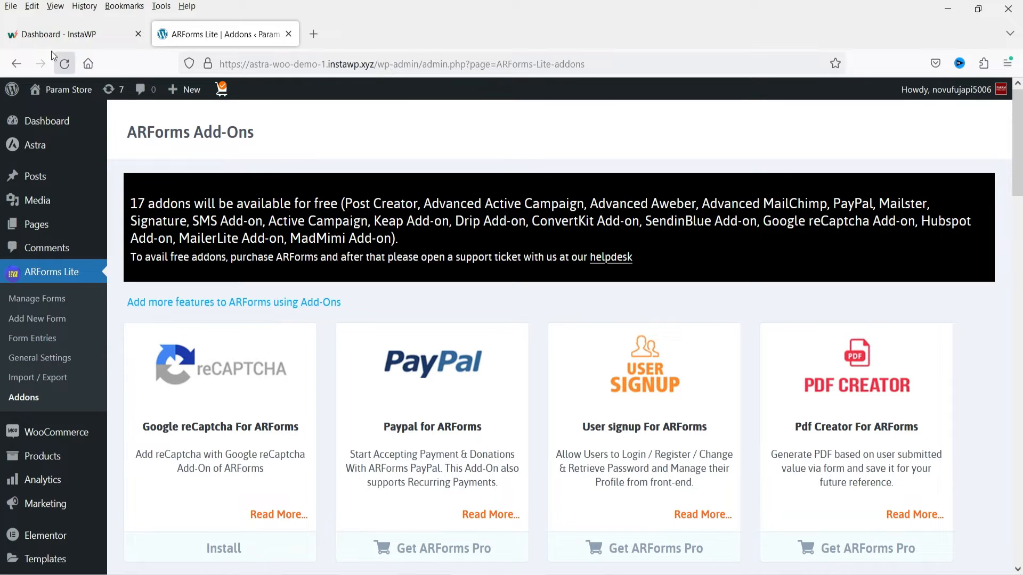
- Start a new blank form from the Manage Forms page and title it "Simple Form 1"
{"action": "left_click", "coordinate": [43, 296]}
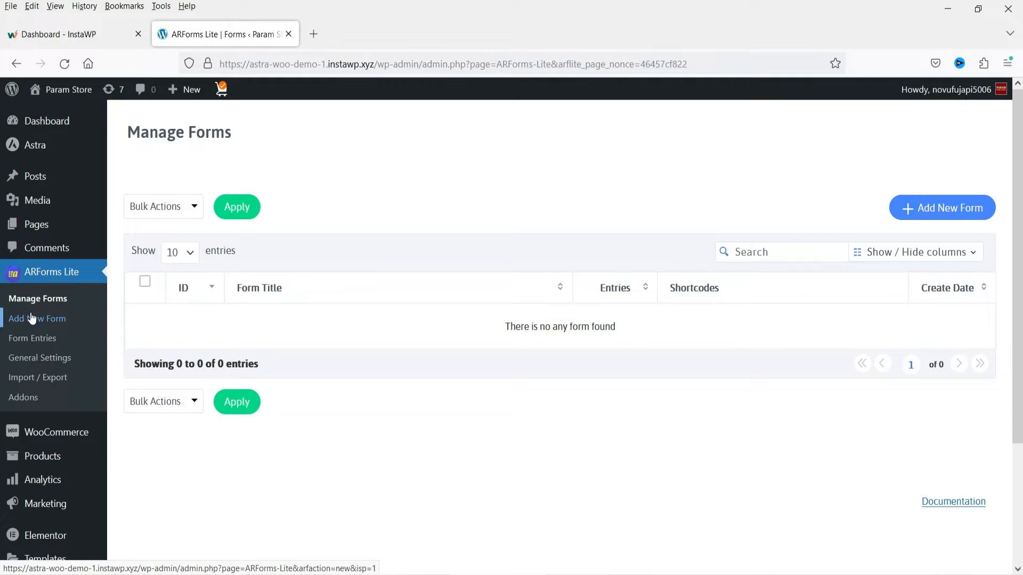
{"action": "left_click", "coordinate": [936, 217]}
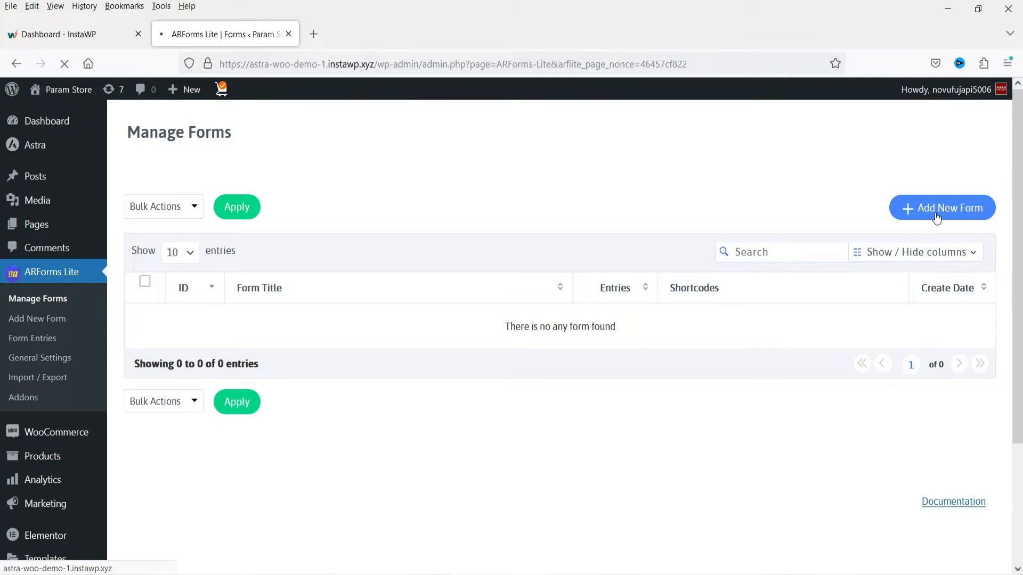
{"action": "type", "text": "S"}
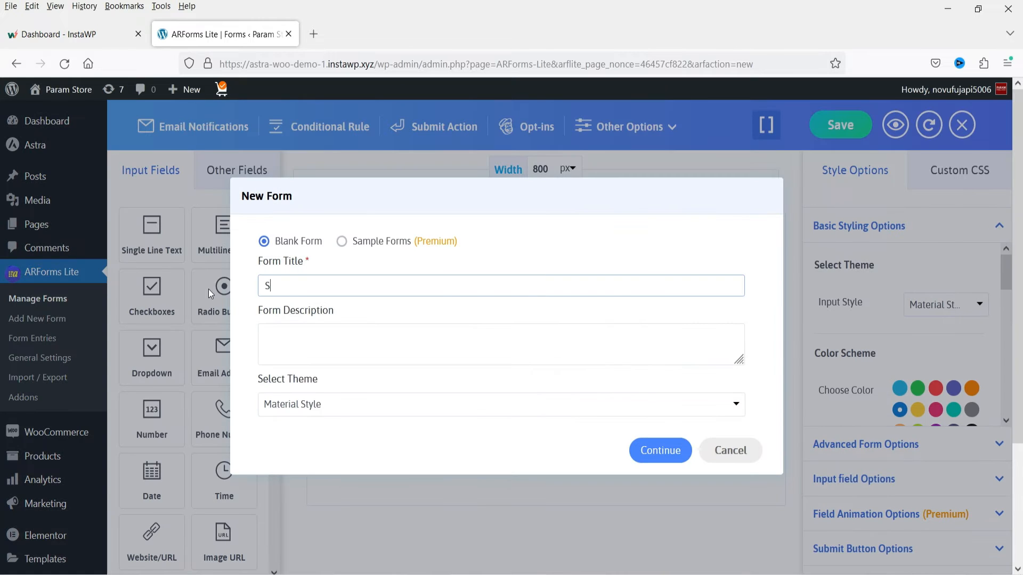
{"action": "type", "text": "imple"}
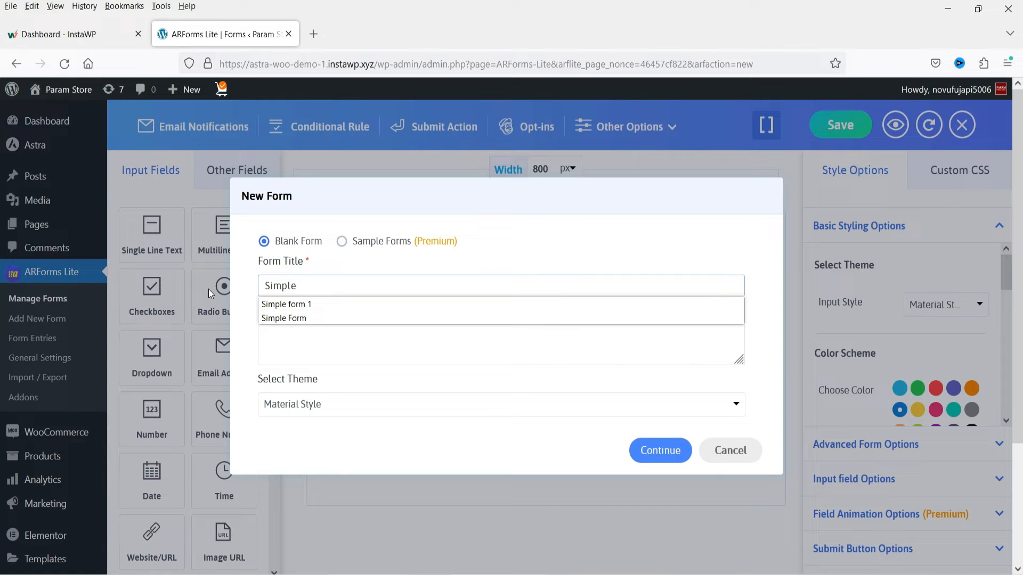
{"action": "type", "text": " Form 1"}
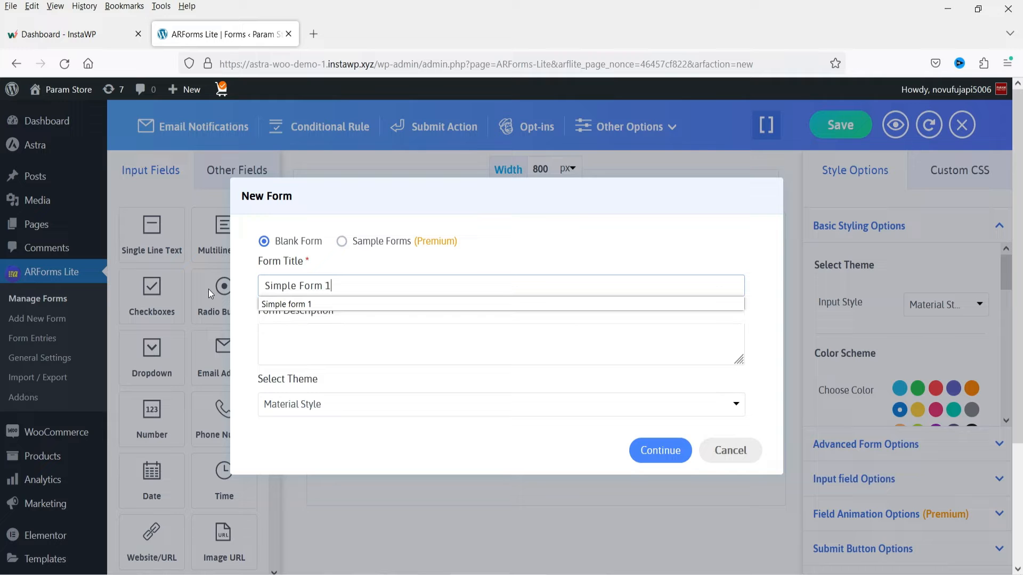
- Describe the new form as "This is a demo form.", choose the Material Style theme, and continue to the form editor
{"action": "left_click", "coordinate": [315, 334]}
{"action": "type", "text": "This i"}
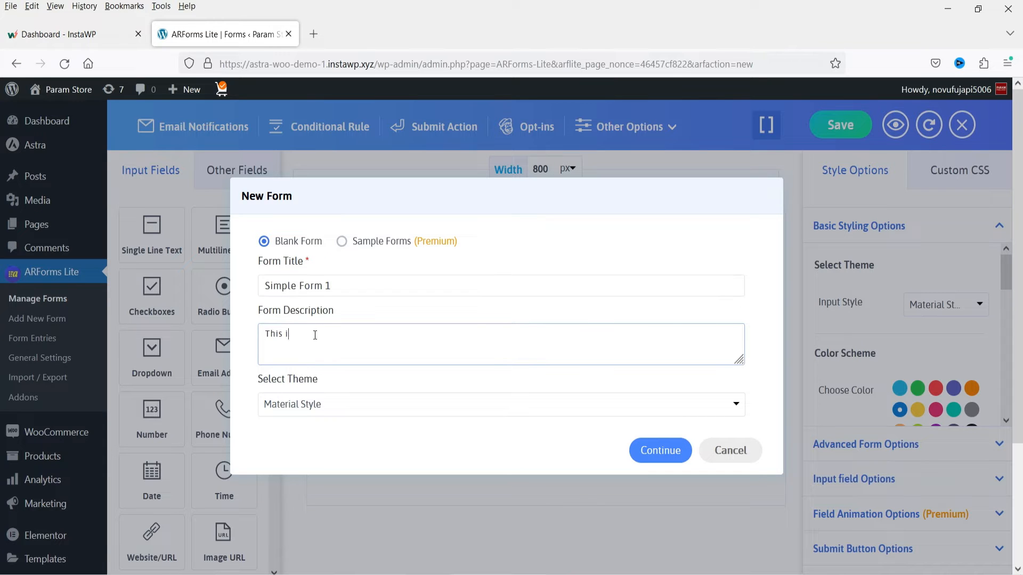
{"action": "type", "text": "s ademo form"}
{"action": "left_click", "coordinate": [359, 448]}
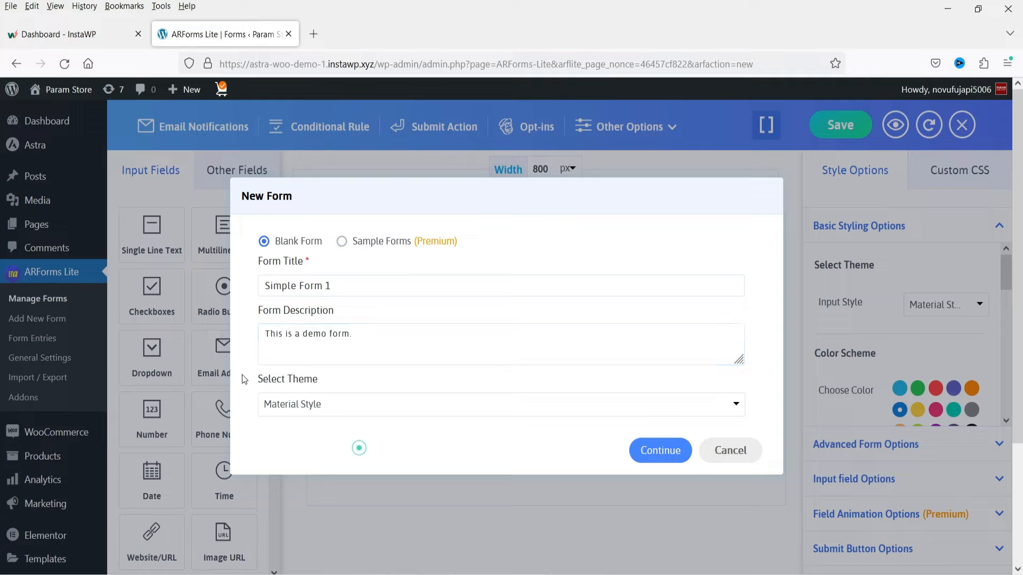
{"action": "left_click", "coordinate": [321, 411]}
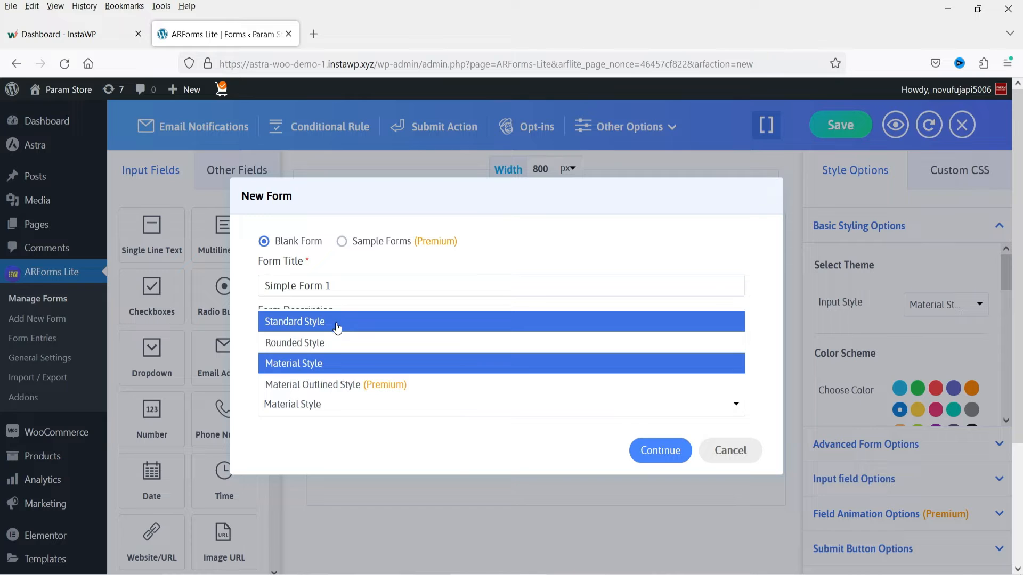
{"action": "left_click", "coordinate": [307, 368]}
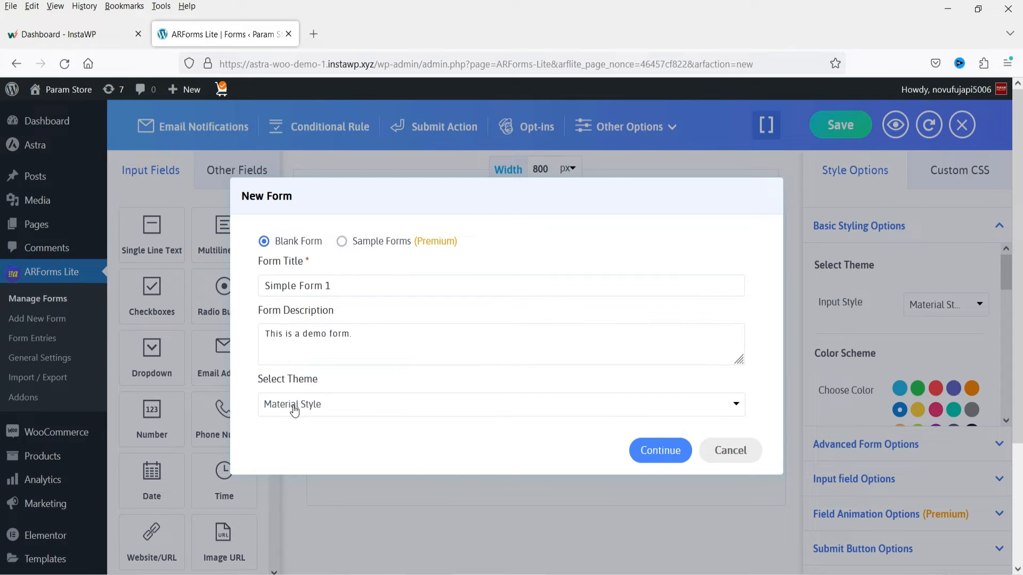
{"action": "left_click", "coordinate": [659, 453]}
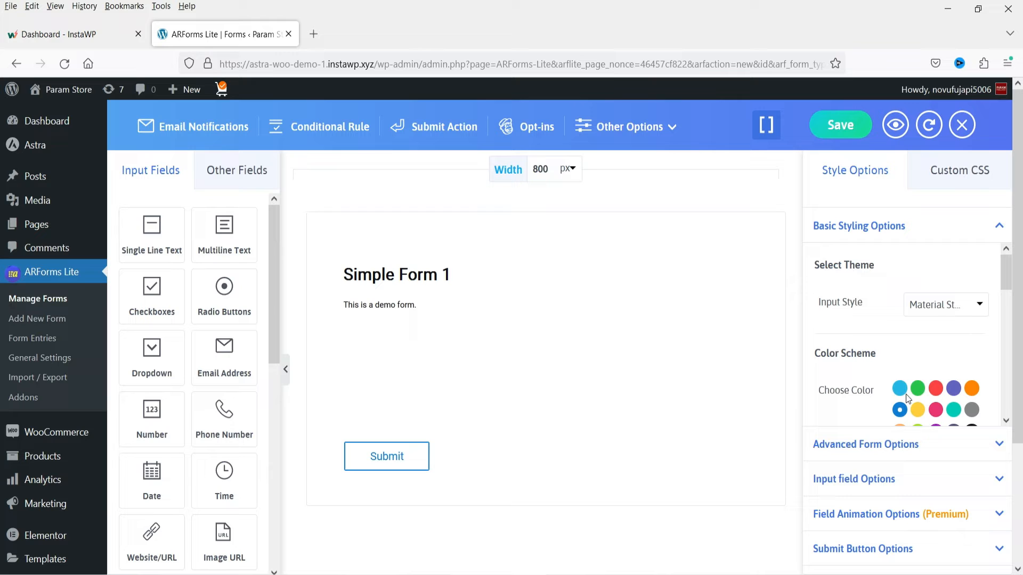
- Try hiding the form's title and description in the advanced form options, and turn their display back on
{"action": "left_click", "coordinate": [923, 446]}
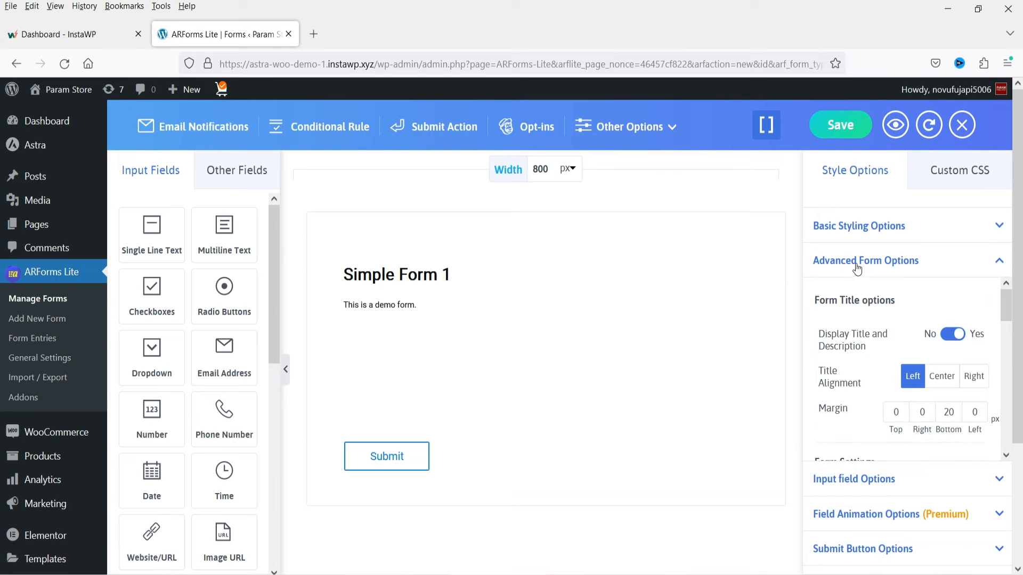
{"action": "left_click", "coordinate": [953, 341]}
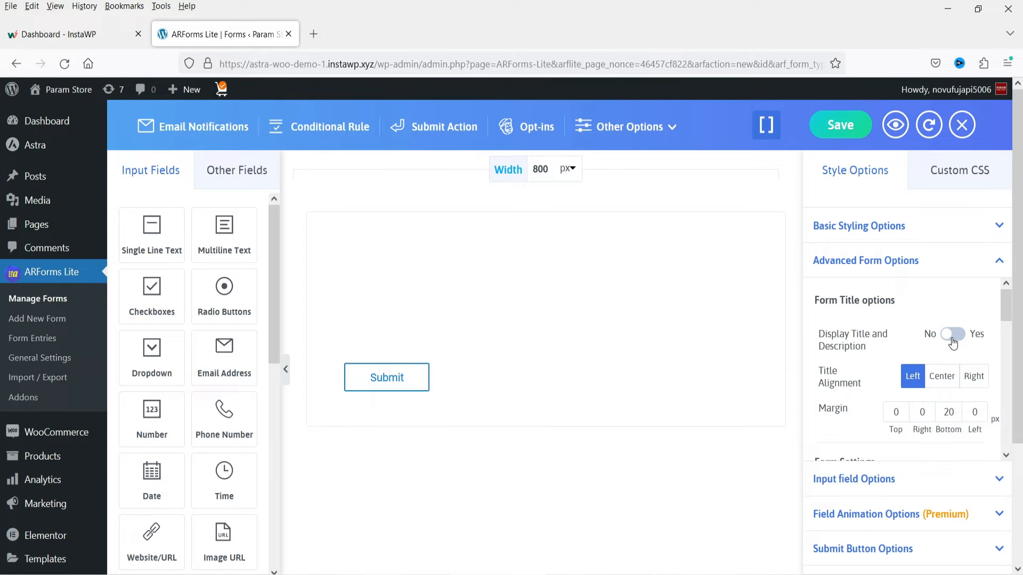
{"action": "left_click", "coordinate": [953, 340]}
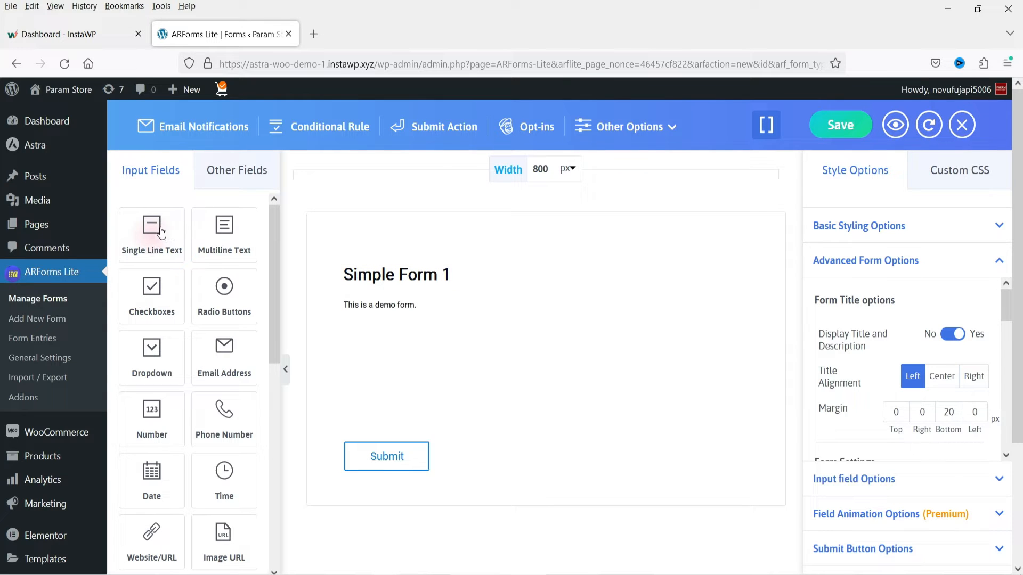
- Add a Single Line Text field below the form description and look through the remaining input field types
{"action": "left_click_drag", "start_coordinate": [153, 230], "coordinate": [409, 323]}
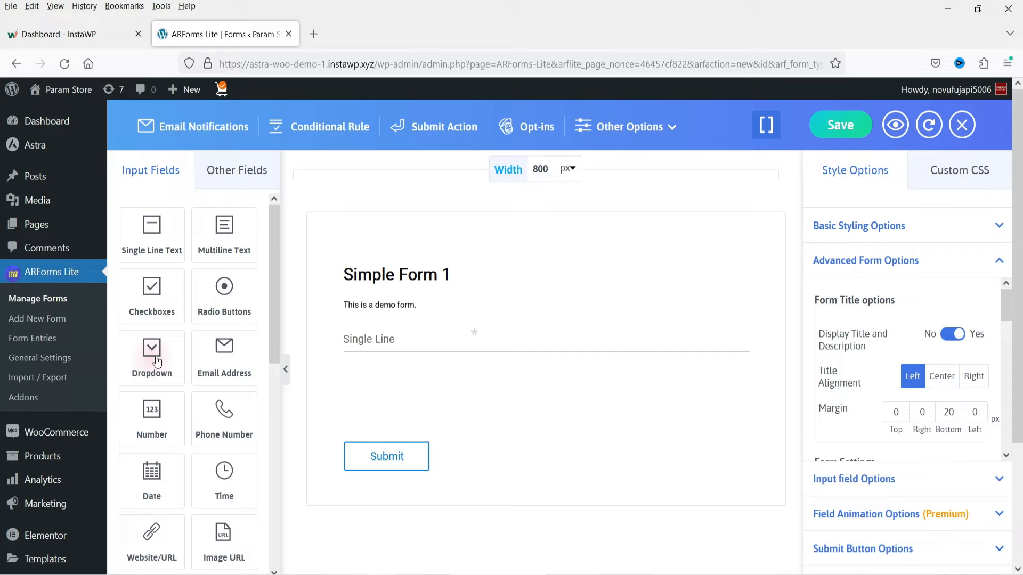
{"action": "left_click_drag", "start_coordinate": [277, 308], "coordinate": [271, 444]}
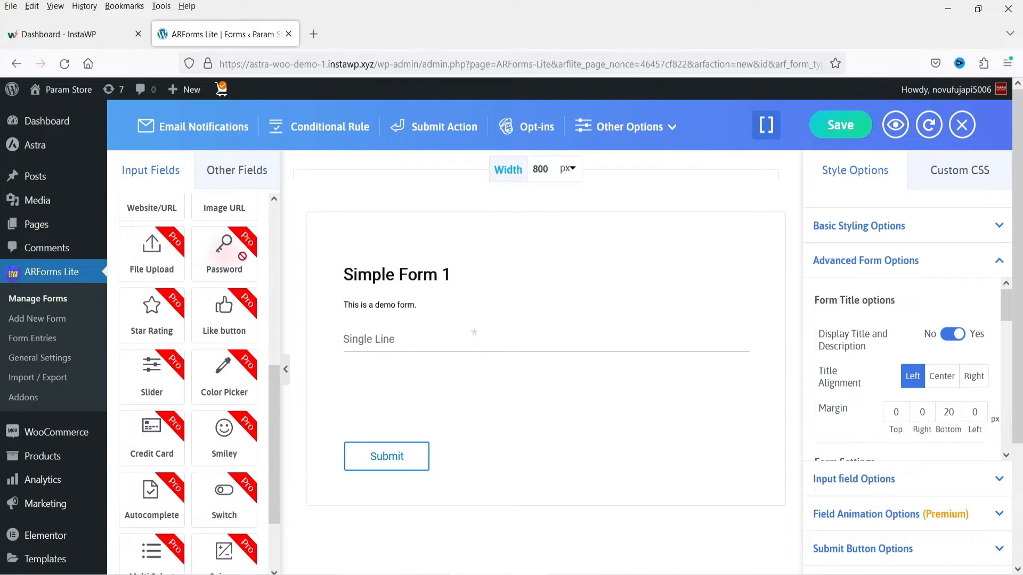
{"action": "scroll", "coordinate": [208, 400], "scroll_direction": "down", "scroll_amount": 1}
{"action": "scroll", "coordinate": [213, 405], "scroll_direction": "down", "scroll_amount": 2}
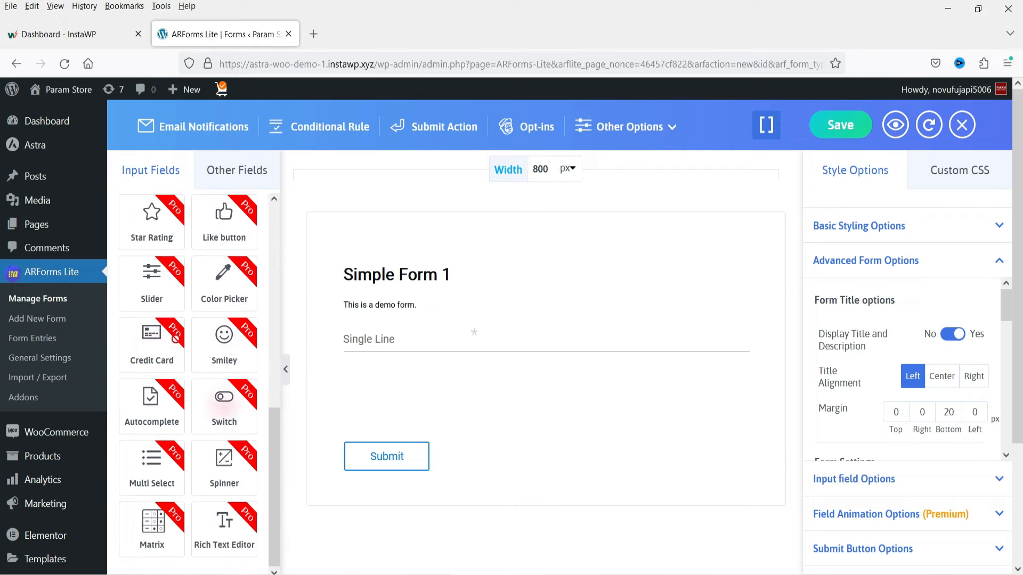
{"action": "scroll", "coordinate": [226, 376], "scroll_direction": "up", "scroll_amount": 10}
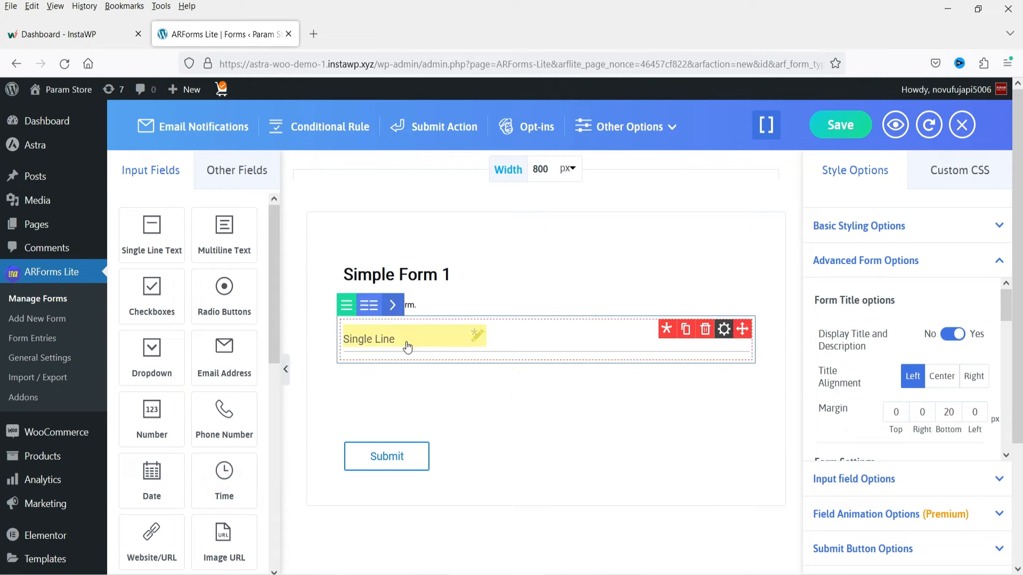
- Change the text field's row to a two-column layout and add another Single Line Text field in the second column
{"action": "left_click", "coordinate": [524, 349]}
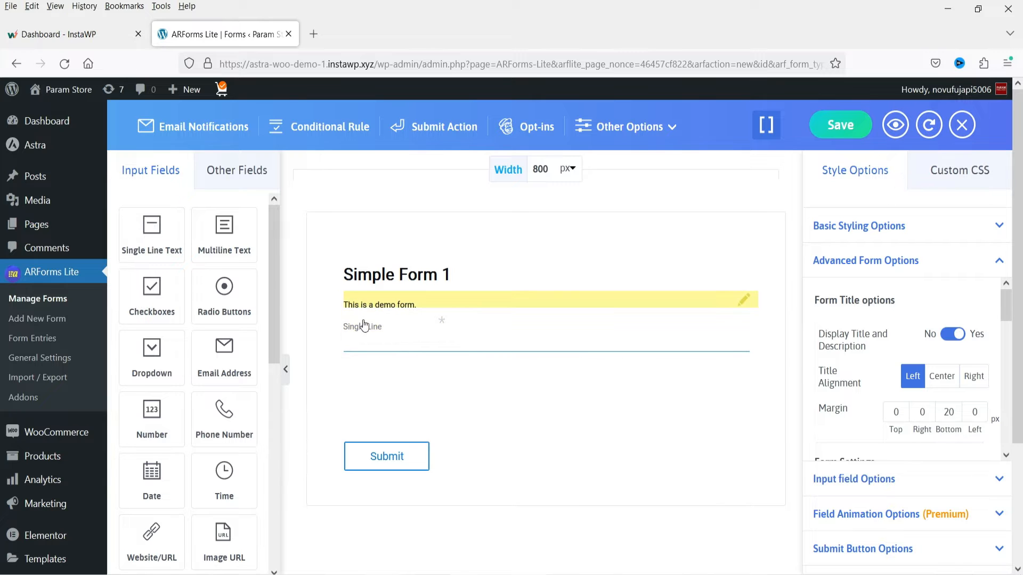
{"action": "mouse_move", "coordinate": [367, 315]}
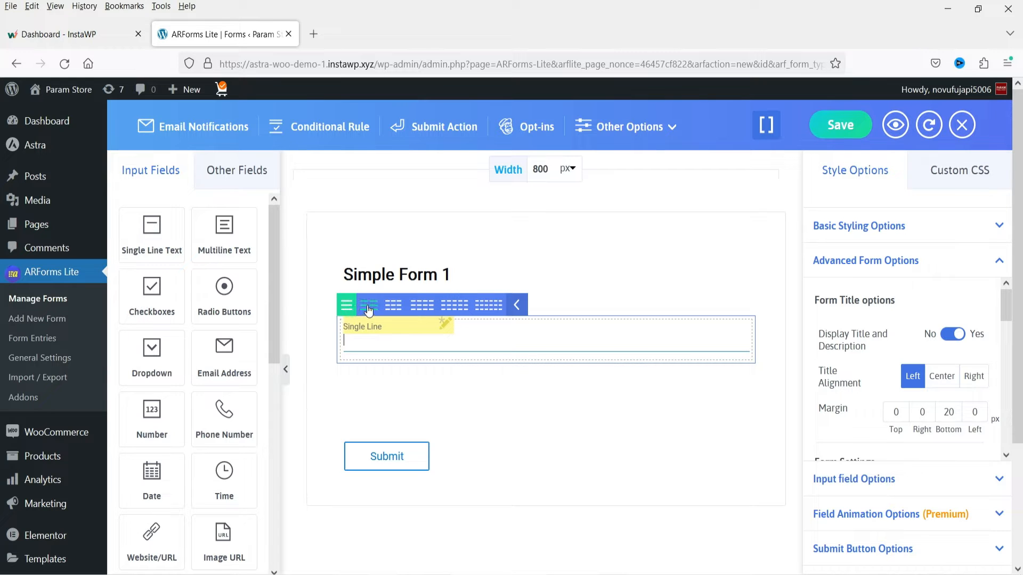
{"action": "left_click", "coordinate": [368, 307]}
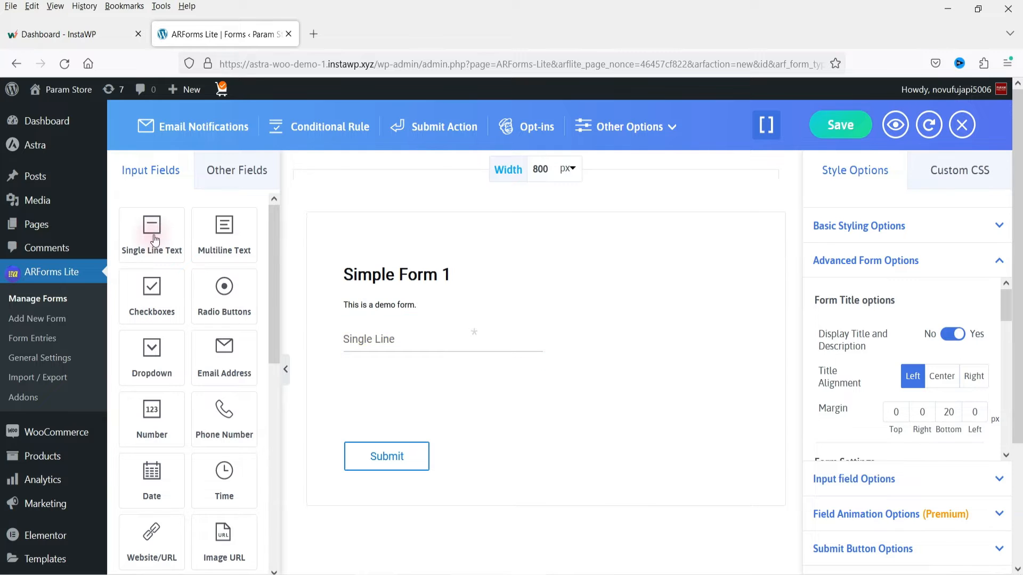
{"action": "left_click_drag", "start_coordinate": [152, 228], "coordinate": [601, 334]}
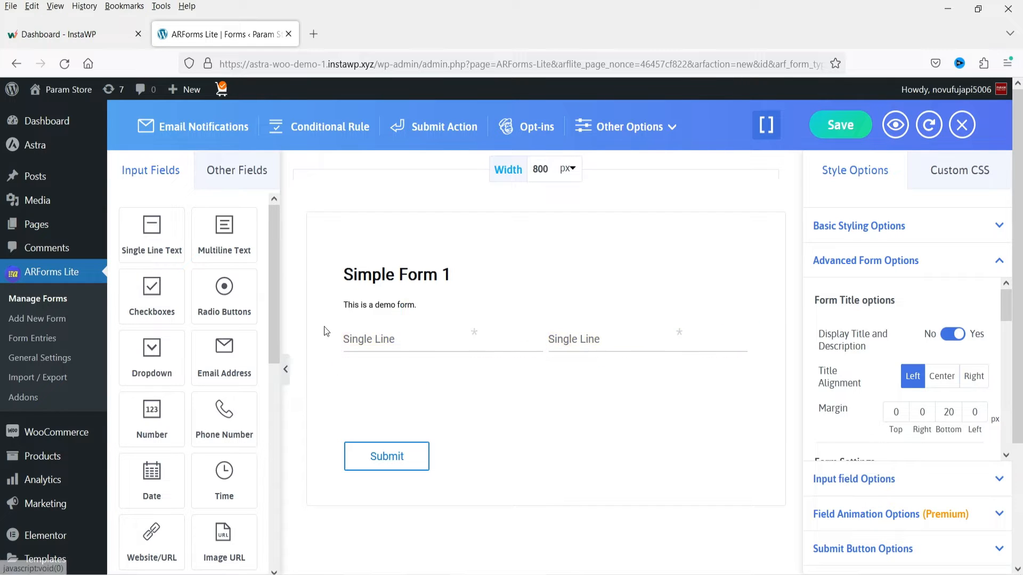
- Label the first text field "First Name" and mark it as a compulsory field
{"action": "left_click", "coordinate": [372, 339]}
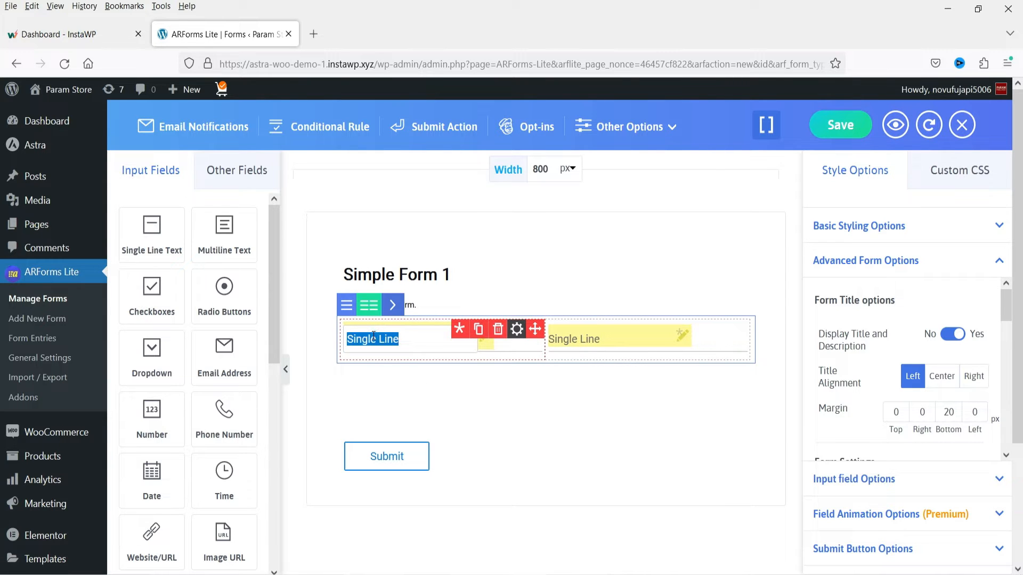
{"action": "type", "text": "First Name"}
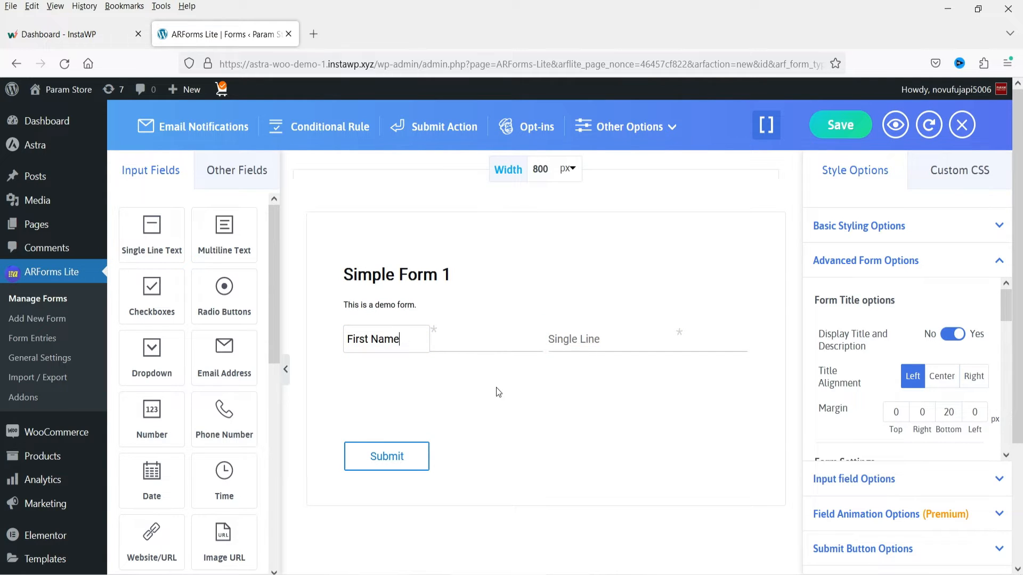
{"action": "mouse_move", "coordinate": [450, 340]}
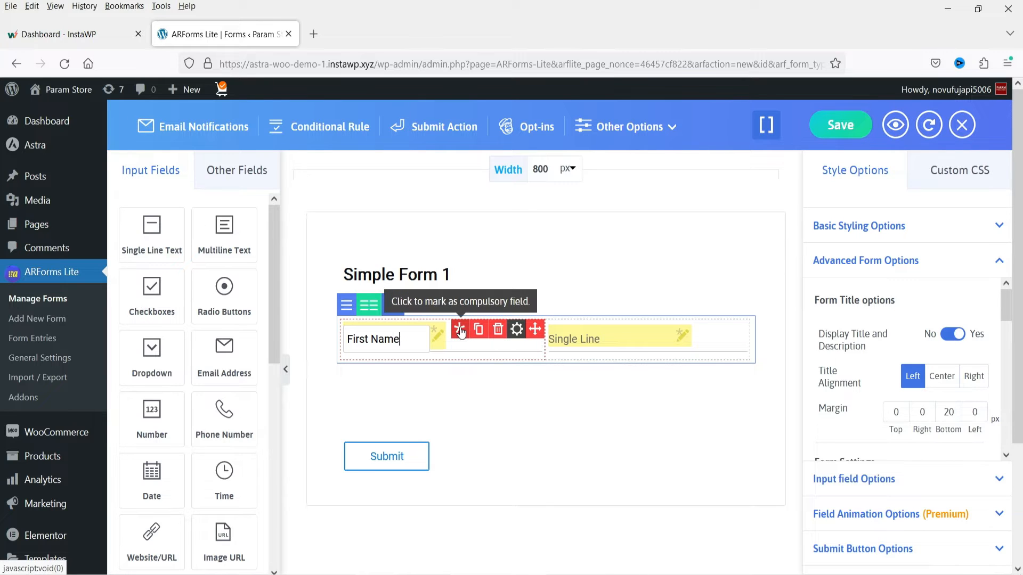
{"action": "left_click", "coordinate": [462, 332]}
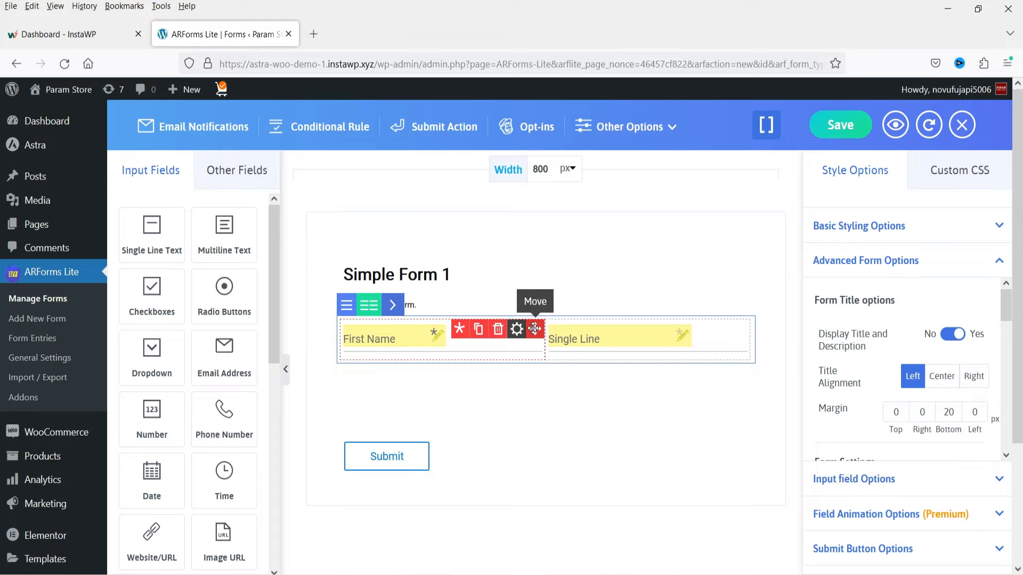
{"action": "left_click_drag", "start_coordinate": [534, 329], "coordinate": [511, 342]}
{"action": "mouse_move", "coordinate": [754, 333]}
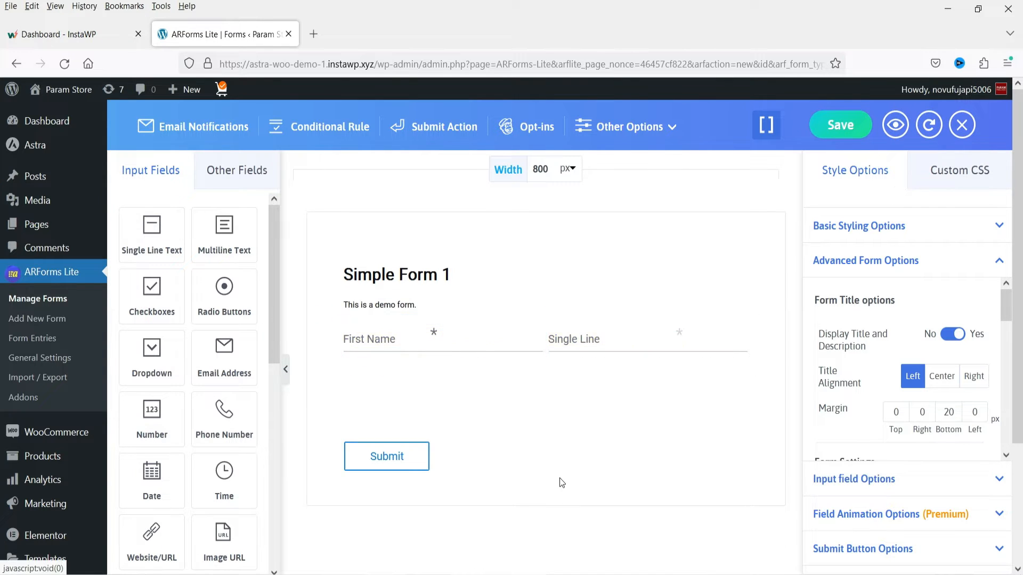
- Give the First Name field the description "Enter first name" and placeholder "First Name", and review its validation choices
{"action": "left_click", "coordinate": [516, 328]}
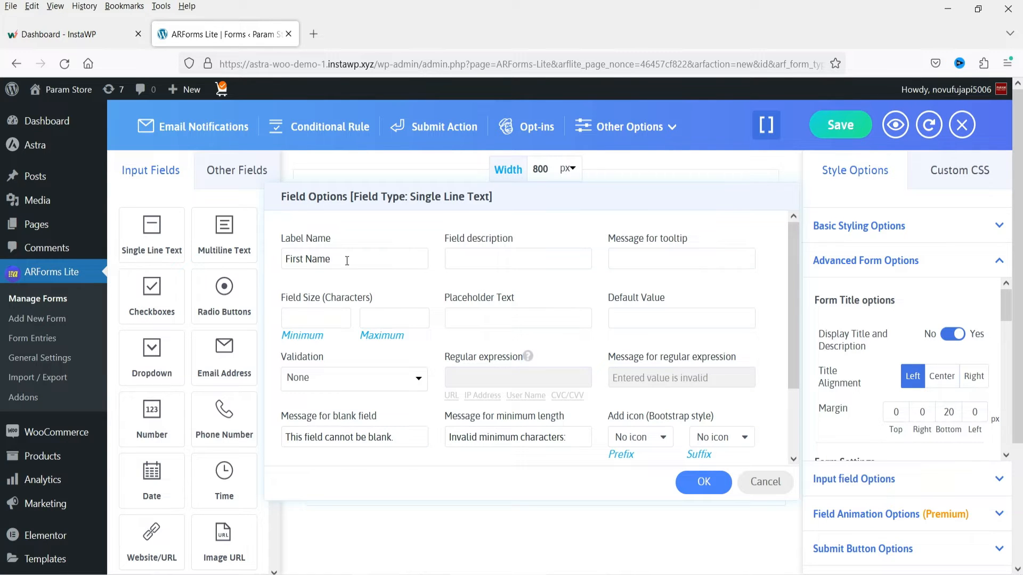
{"action": "triple_click", "coordinate": [313, 258]}
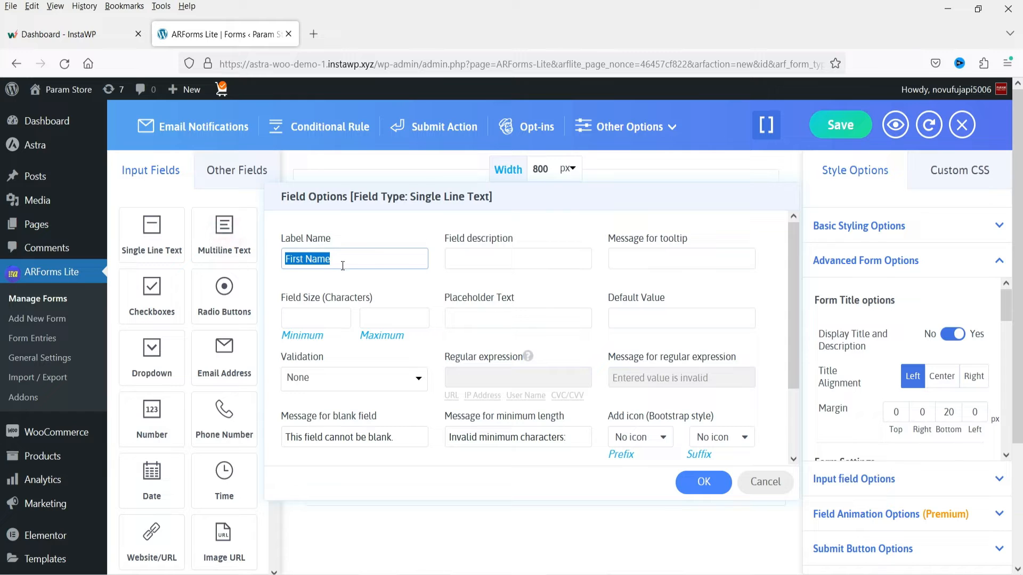
{"action": "left_click", "coordinate": [478, 258]}
{"action": "type", "text": "Enter"}
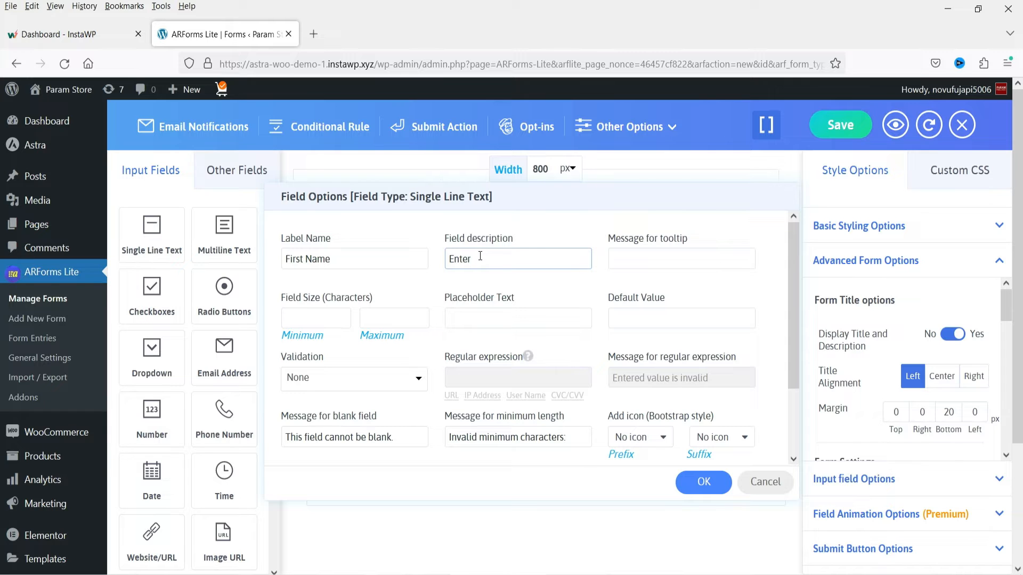
{"action": "type", "text": " first name"}
{"action": "left_click", "coordinate": [463, 317]}
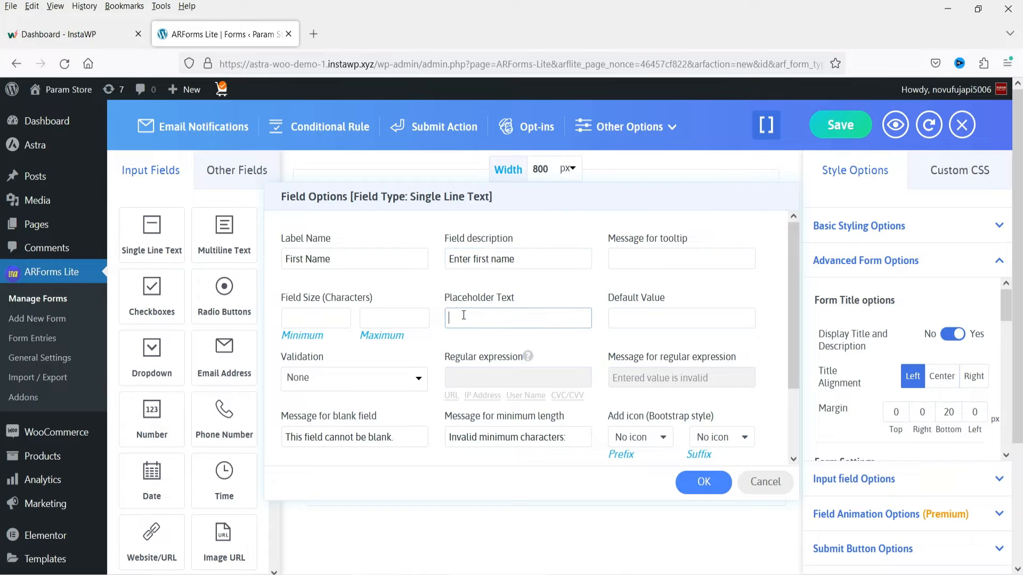
{"action": "type", "text": "First Name"}
{"action": "left_click", "coordinate": [350, 384]}
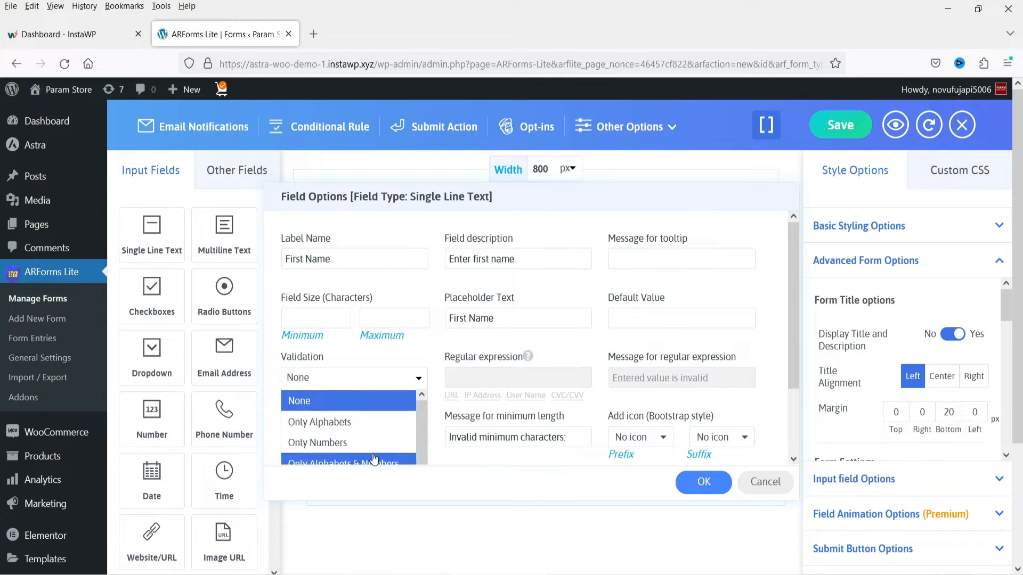
{"action": "scroll", "coordinate": [419, 426], "scroll_direction": "down", "scroll_amount": 1}
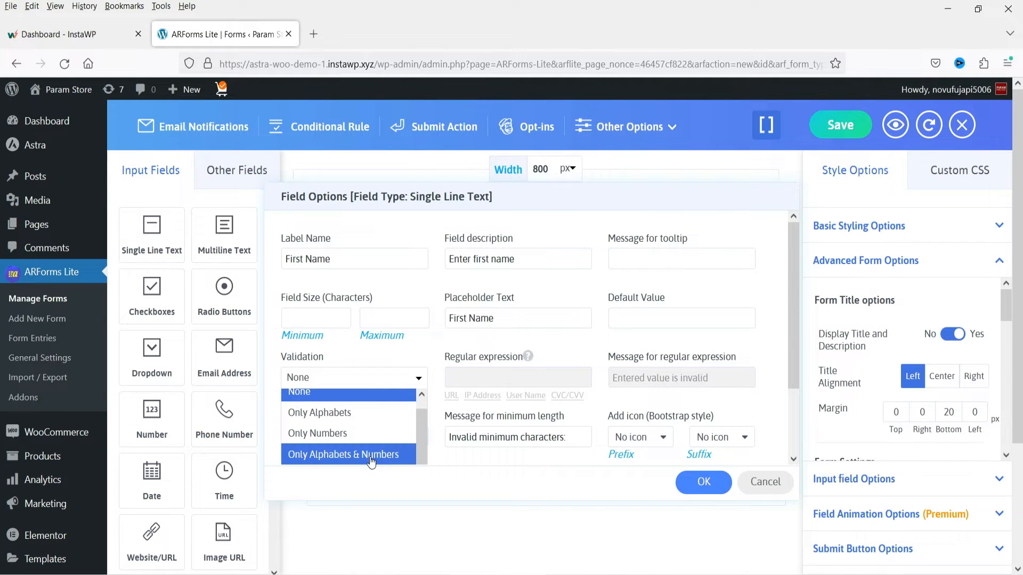
{"action": "left_click", "coordinate": [350, 356]}
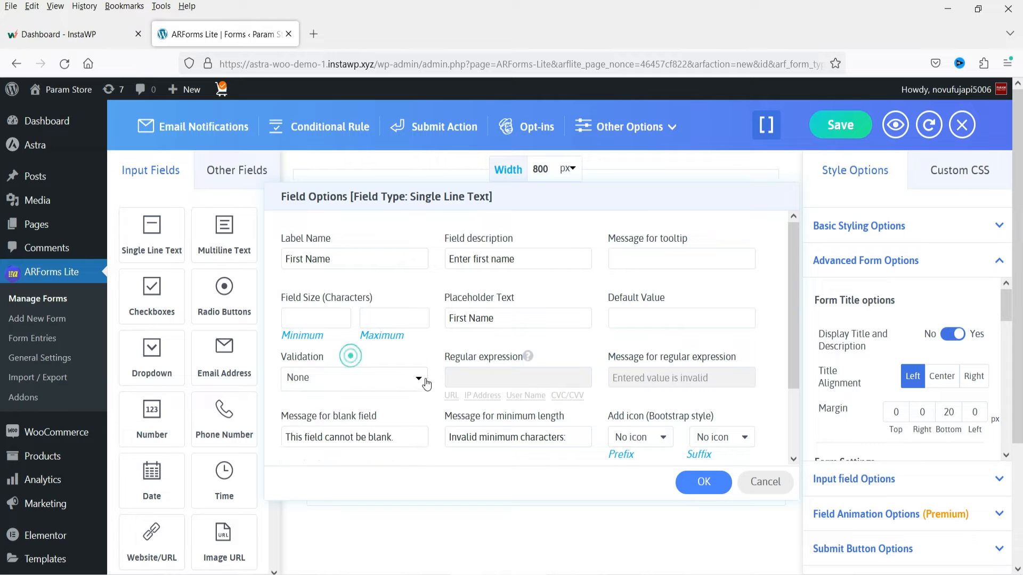
- Add the solid single-user icon as the First Name field's prefix, searching the icons for "user", and apply the field options
{"action": "left_click", "coordinate": [649, 441]}
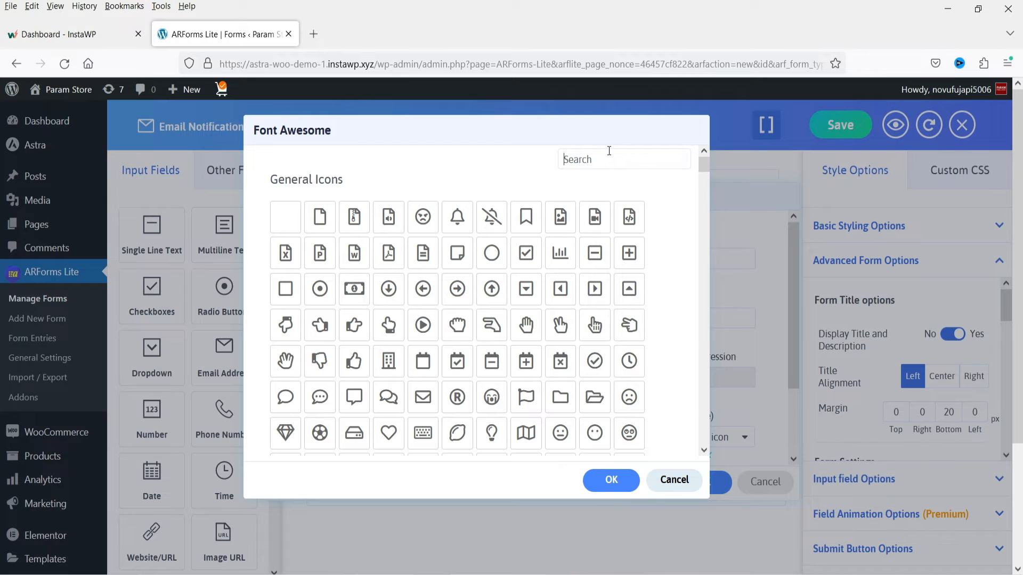
{"action": "left_click", "coordinate": [609, 151]}
{"action": "type", "text": "user"}
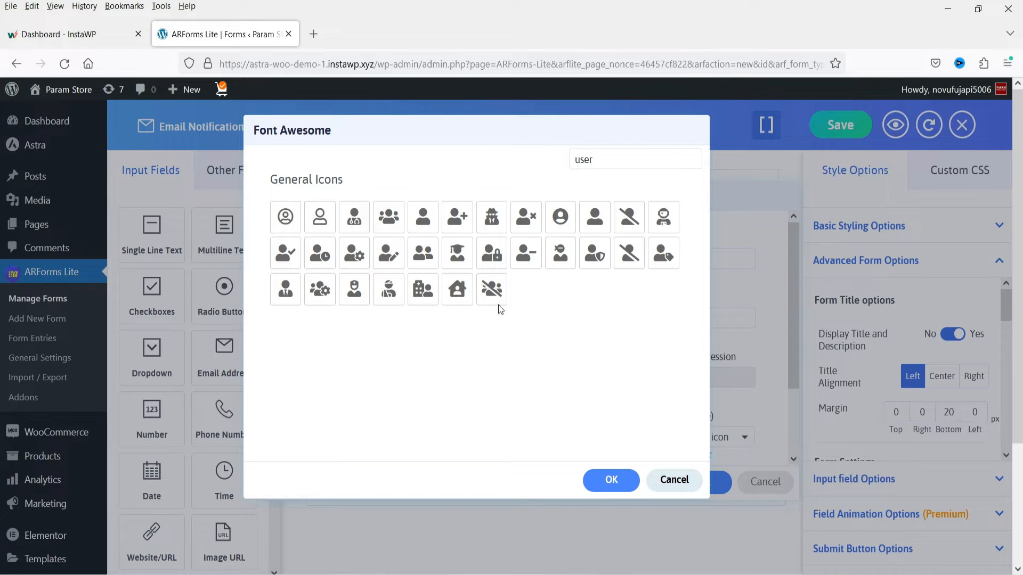
{"action": "left_click", "coordinate": [424, 221]}
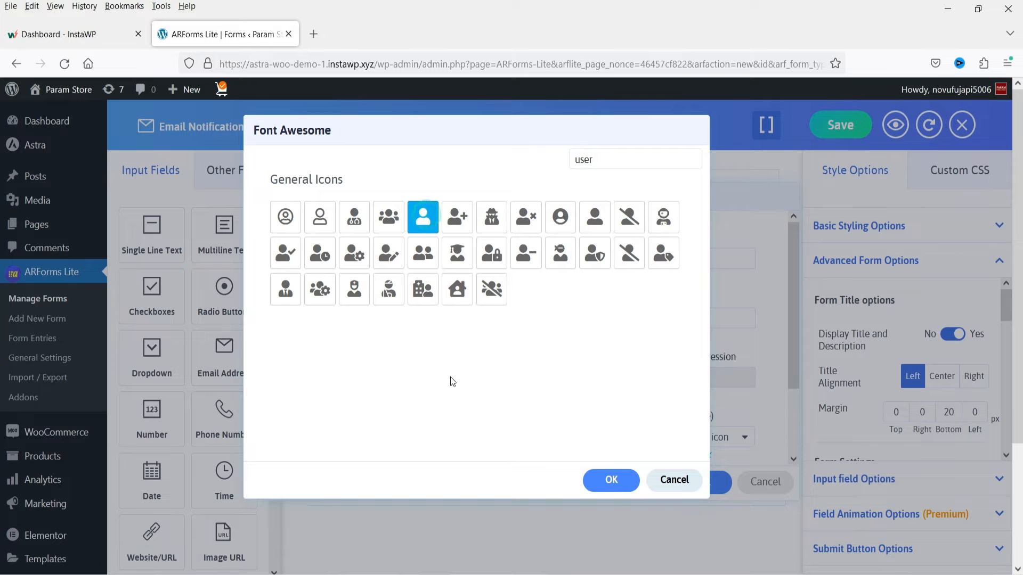
{"action": "left_click", "coordinate": [611, 479]}
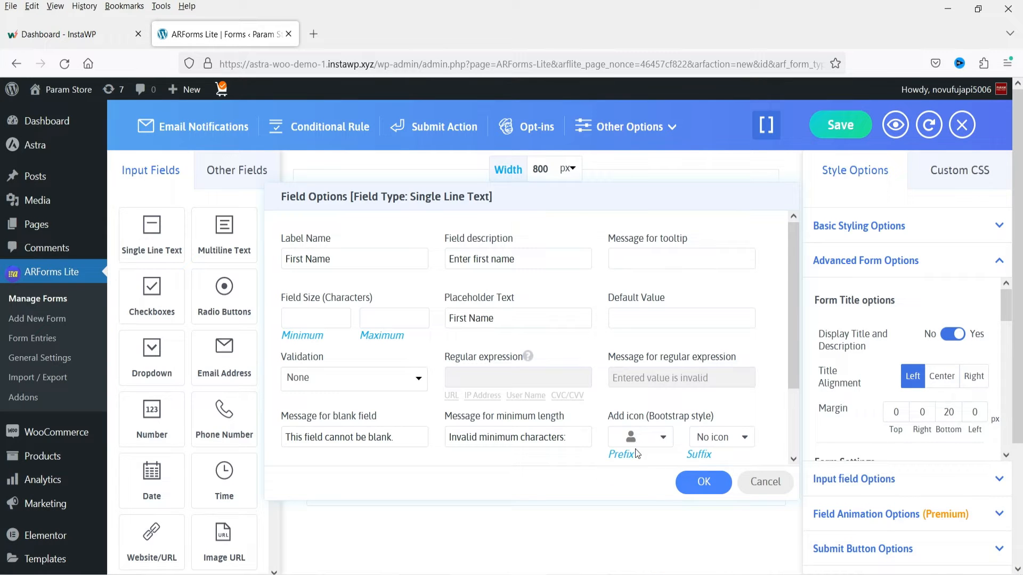
{"action": "left_click", "coordinate": [695, 489]}
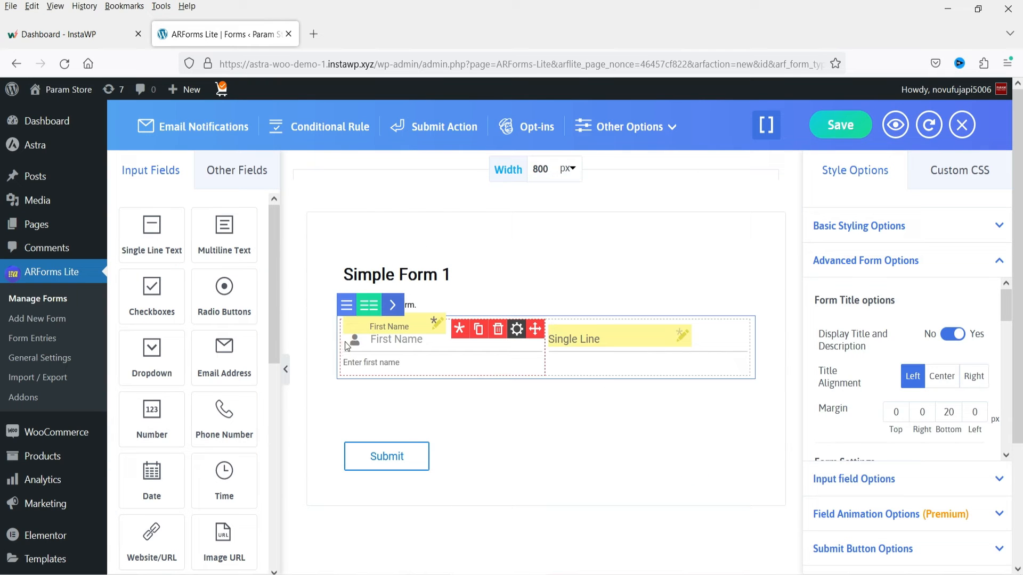
{"action": "mouse_move", "coordinate": [363, 345]}
{"action": "left_click", "coordinate": [371, 366]}
- Label the second text field "Last Name" and mark it as a compulsory field
{"action": "left_click", "coordinate": [622, 337]}
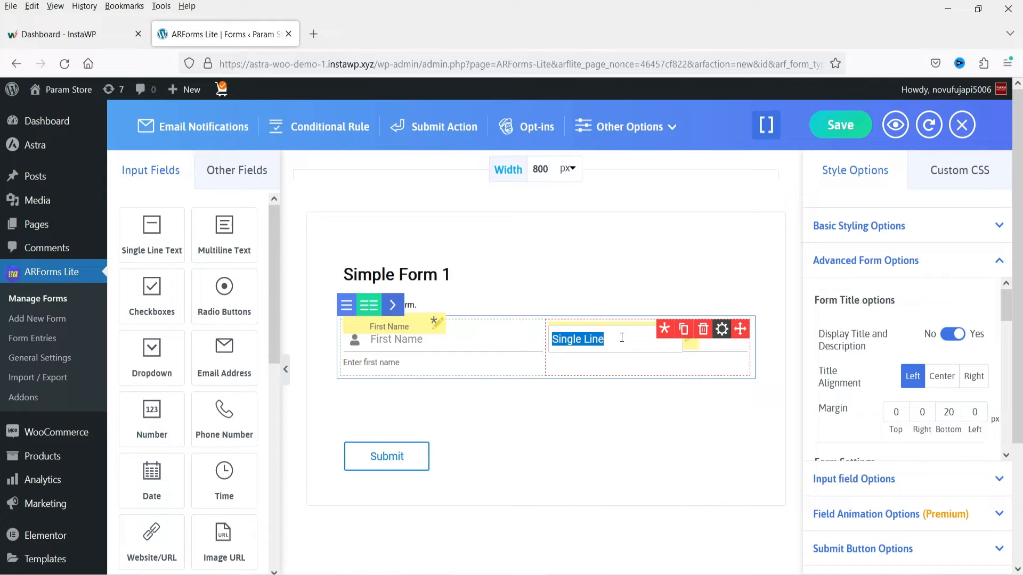
{"action": "type", "text": "Last "}
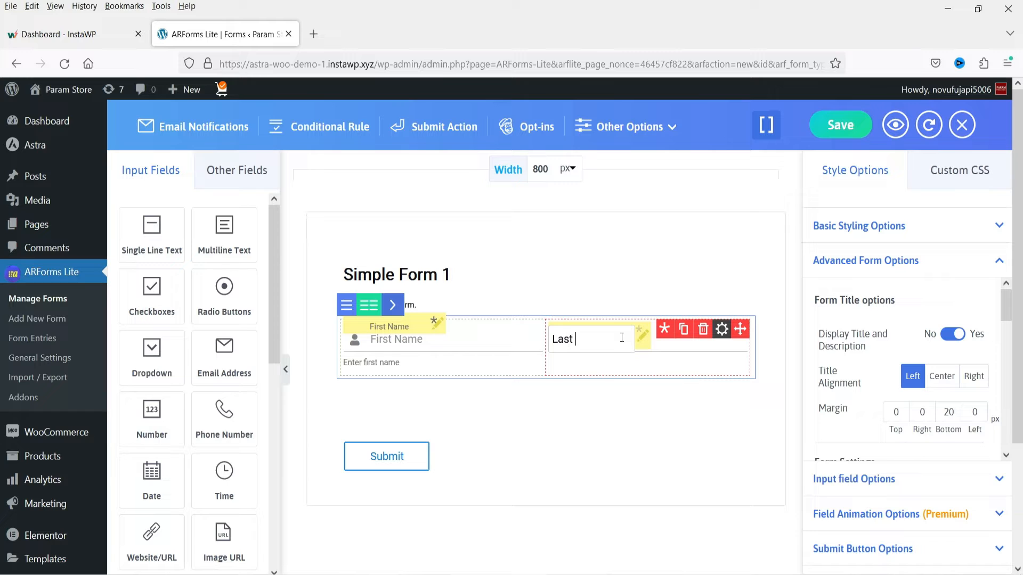
{"action": "type", "text": "Name"}
{"action": "key", "text": "Return"}
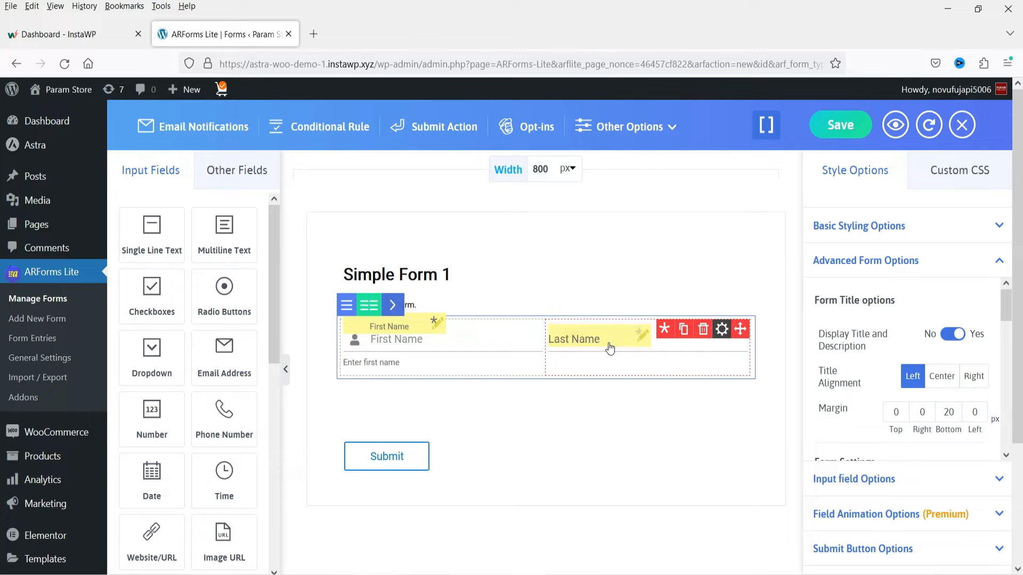
{"action": "left_click", "coordinate": [665, 330]}
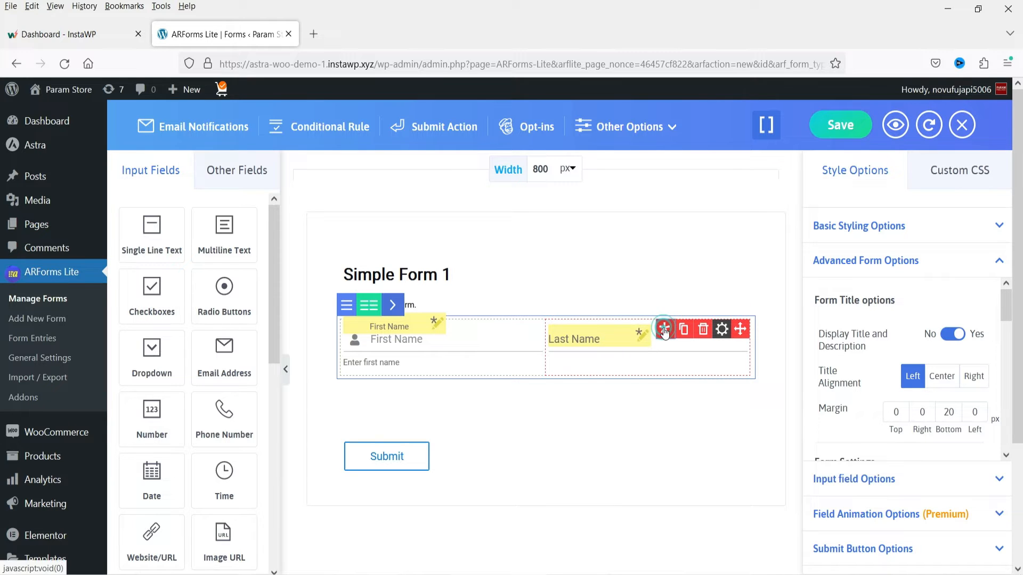
- Give the Last Name field the placeholder "Last Name" and the description "enter last name here"
{"action": "left_click", "coordinate": [722, 330]}
{"action": "left_click_drag", "start_coordinate": [359, 258], "coordinate": [230, 257]}
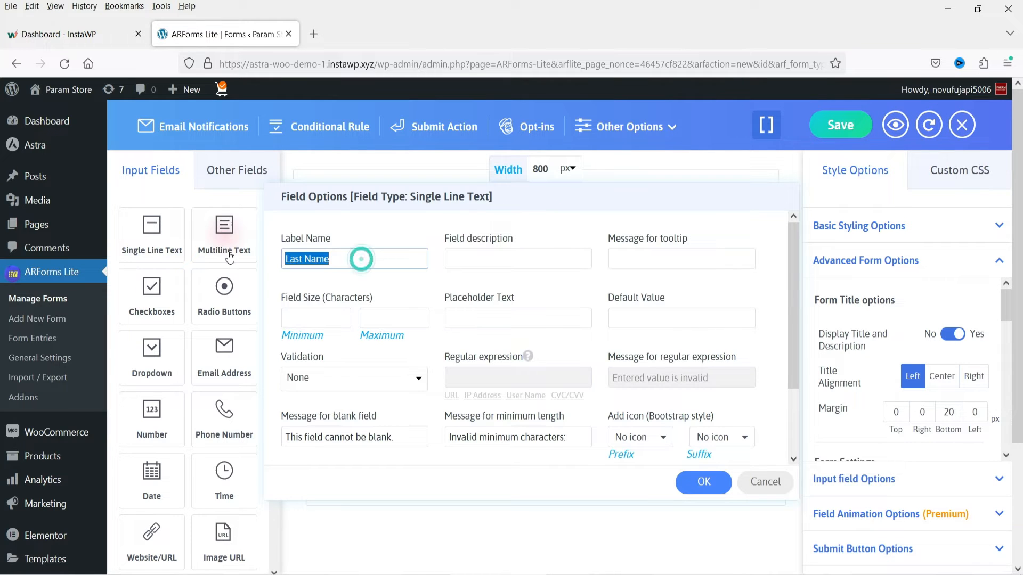
{"action": "key", "text": "ctrl+c"}
{"action": "left_click", "coordinate": [487, 317]}
{"action": "key", "text": "ctrl+v"}
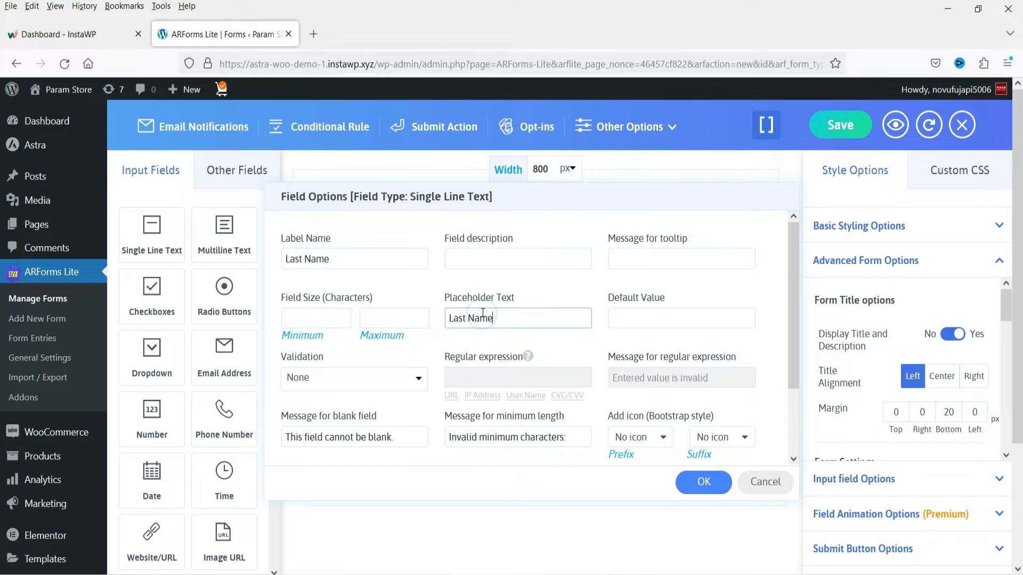
{"action": "left_click", "coordinate": [482, 257]}
{"action": "type", "text": "en"}
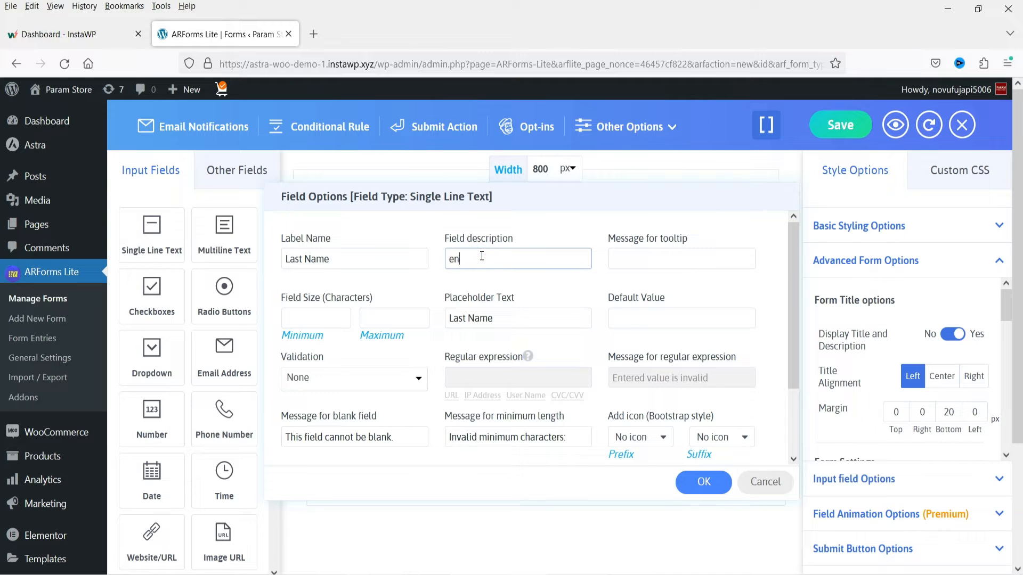
{"action": "type", "text": "ter last name here"}
- Add the same solid user icon as the Last Name field's prefix and apply the field options
{"action": "left_click", "coordinate": [645, 439]}
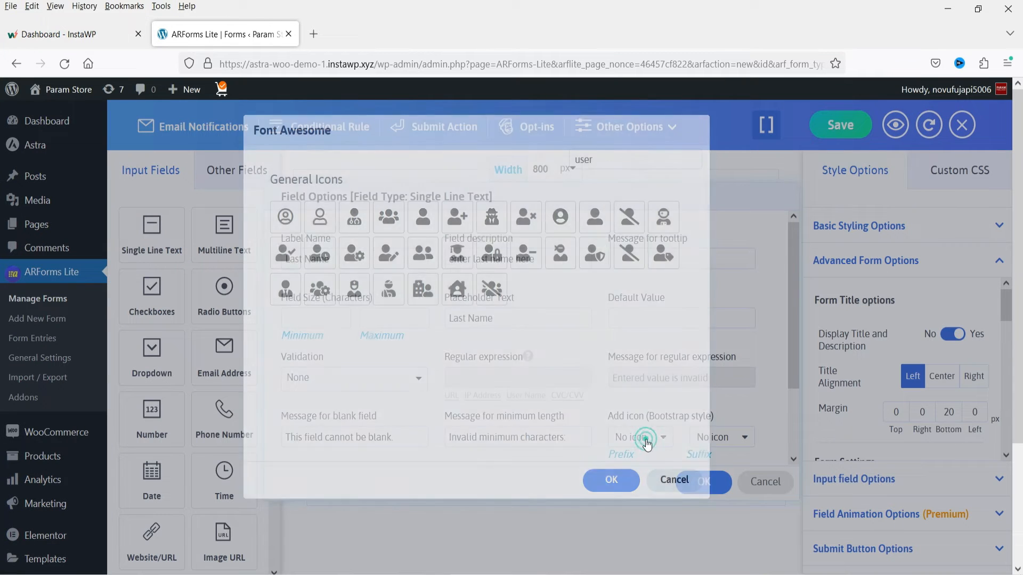
{"action": "left_click", "coordinate": [423, 217]}
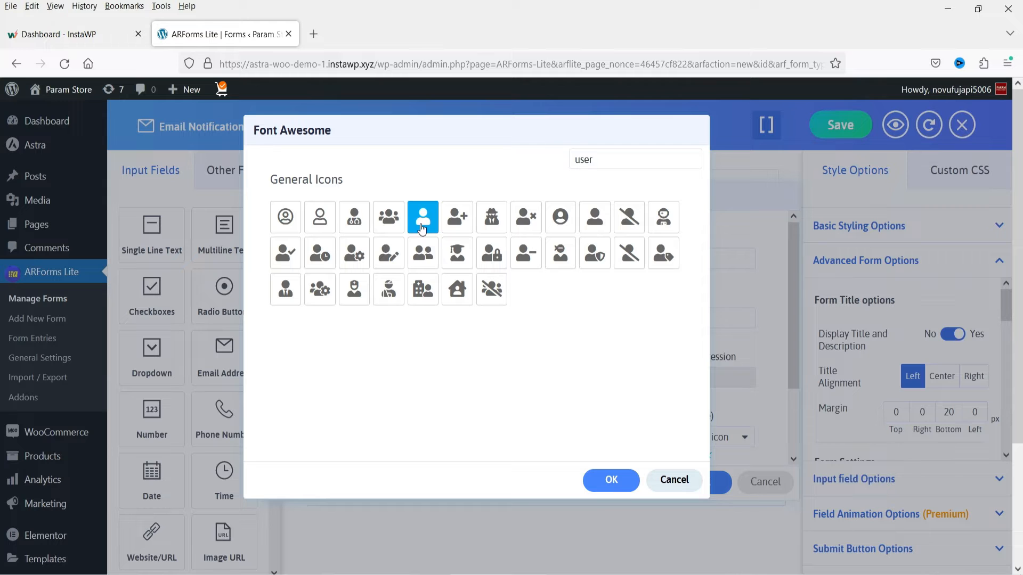
{"action": "left_click", "coordinate": [607, 481]}
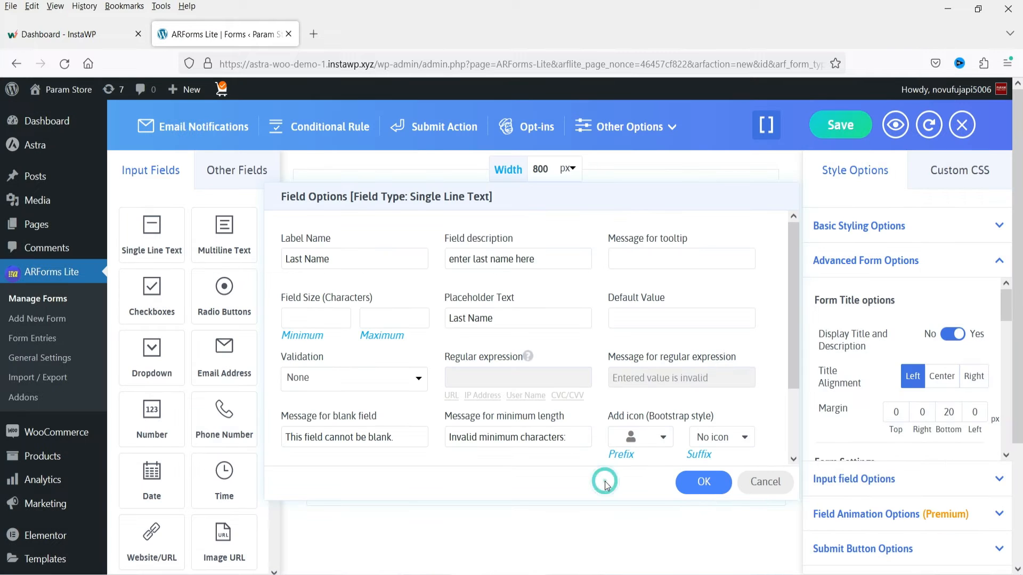
{"action": "left_click", "coordinate": [704, 482]}
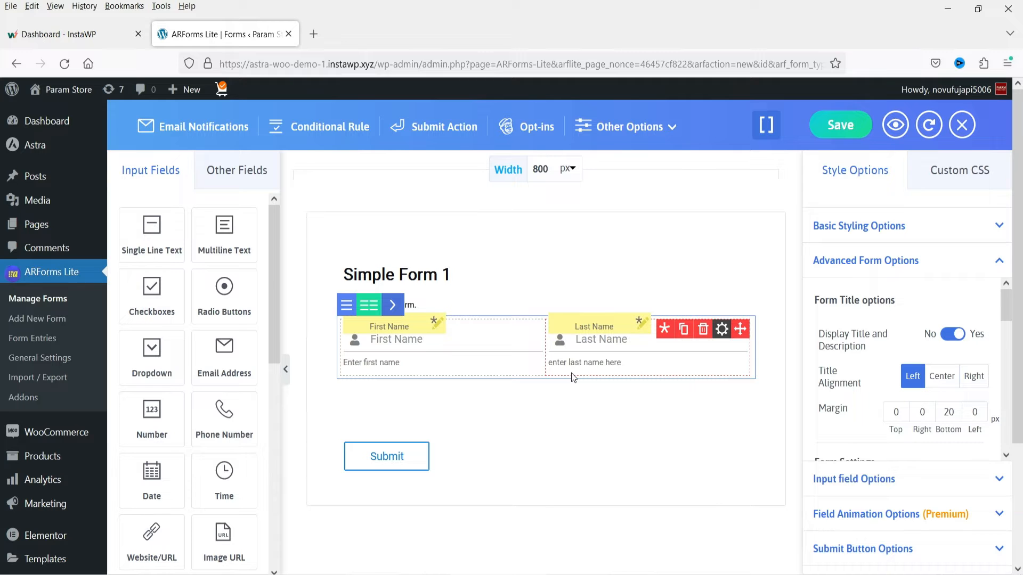
- Add an Email Address field below the name row and label it "Email Address"
{"action": "left_click_drag", "start_coordinate": [216, 346], "coordinate": [481, 402]}
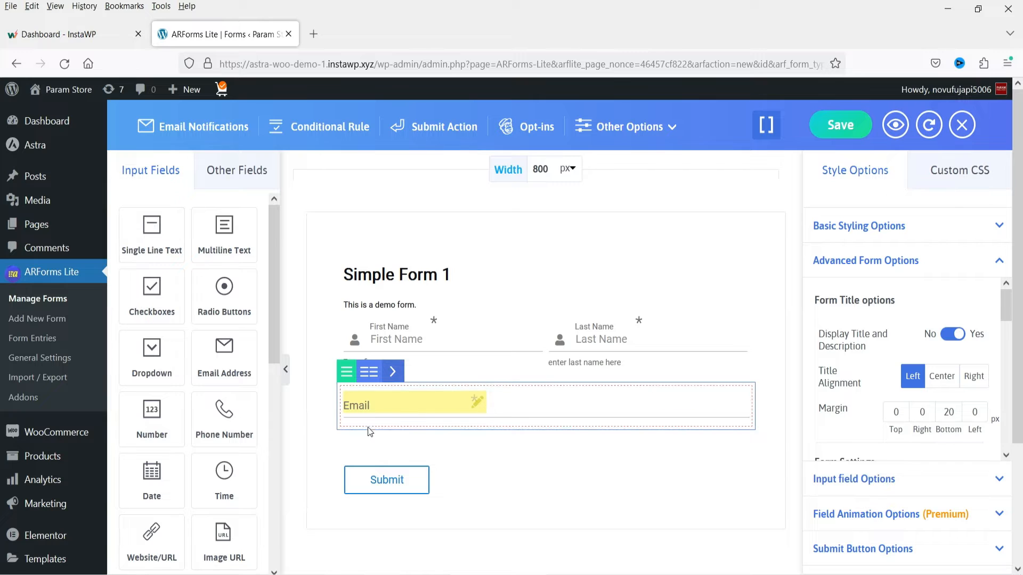
{"action": "left_click", "coordinate": [404, 404]}
{"action": "left_click", "coordinate": [404, 405]}
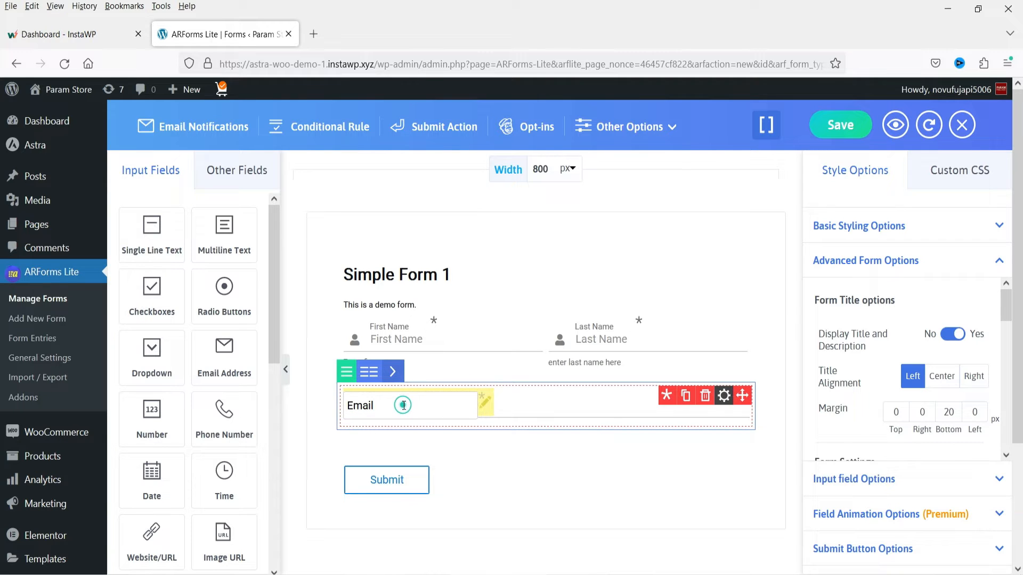
{"action": "type", "text": "Address"}
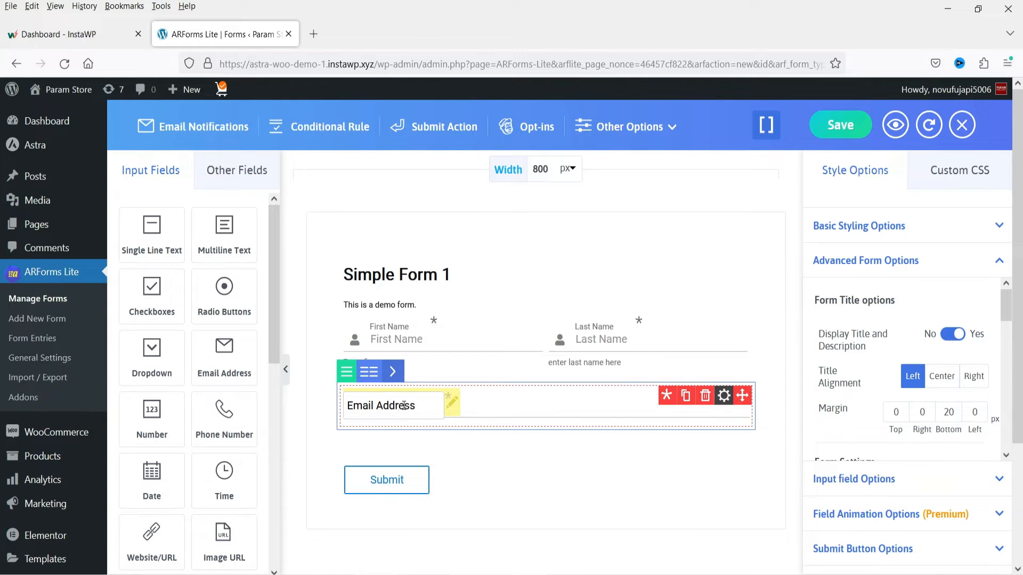
- Reuse the email field's label "Email Address" as its placeholder and enable Confirm Email for the field
{"action": "left_click", "coordinate": [404, 405]}
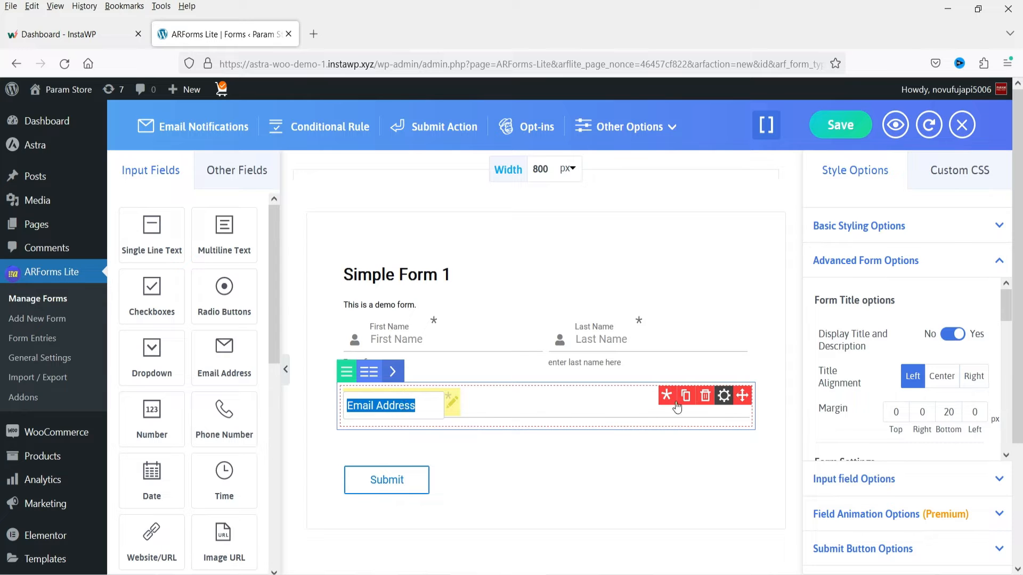
{"action": "left_click", "coordinate": [724, 395]}
{"action": "left_click", "coordinate": [487, 317]}
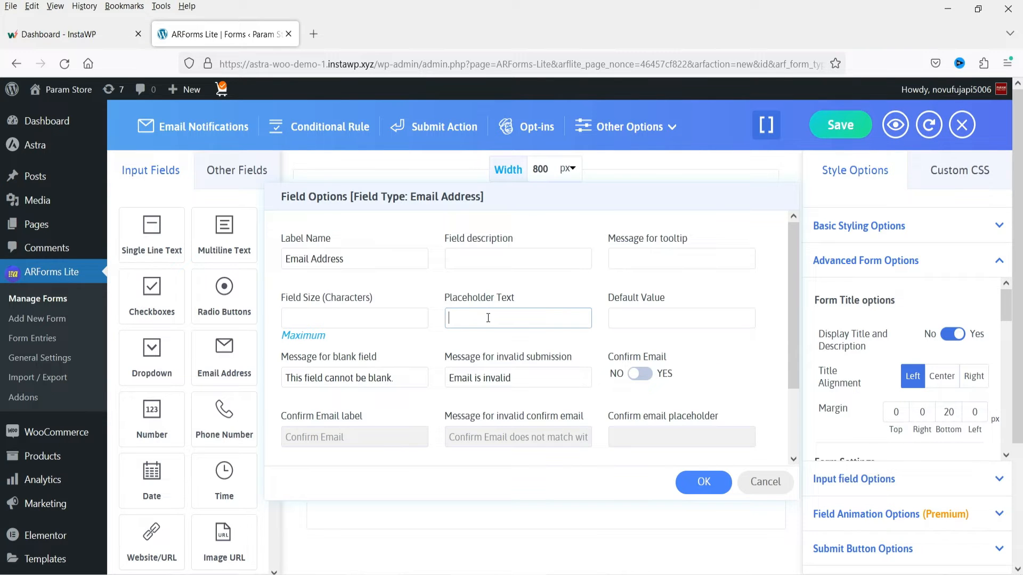
{"action": "key", "text": "ctrl+v"}
{"action": "left_click", "coordinate": [640, 375]}
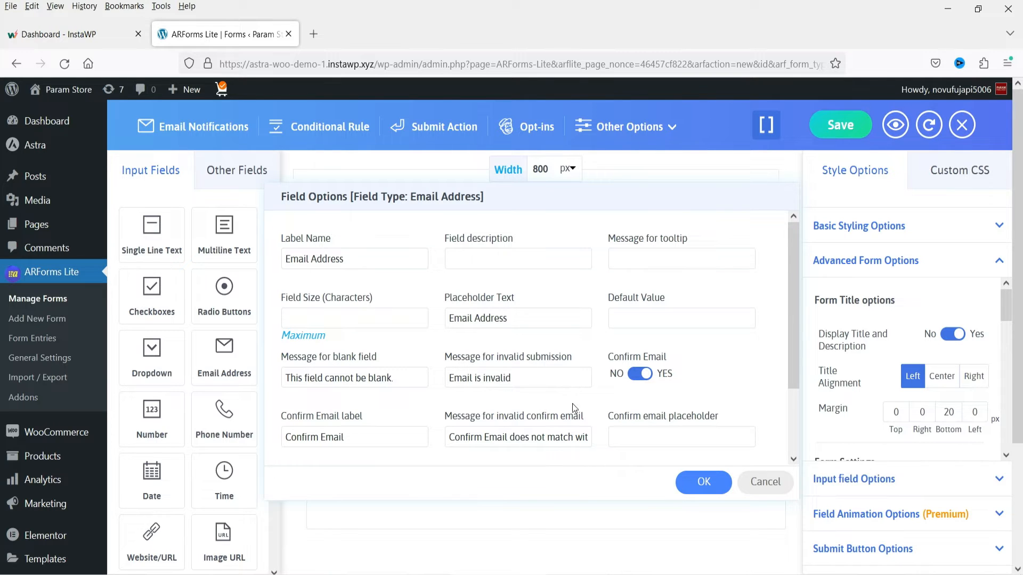
{"action": "left_click", "coordinate": [369, 440]}
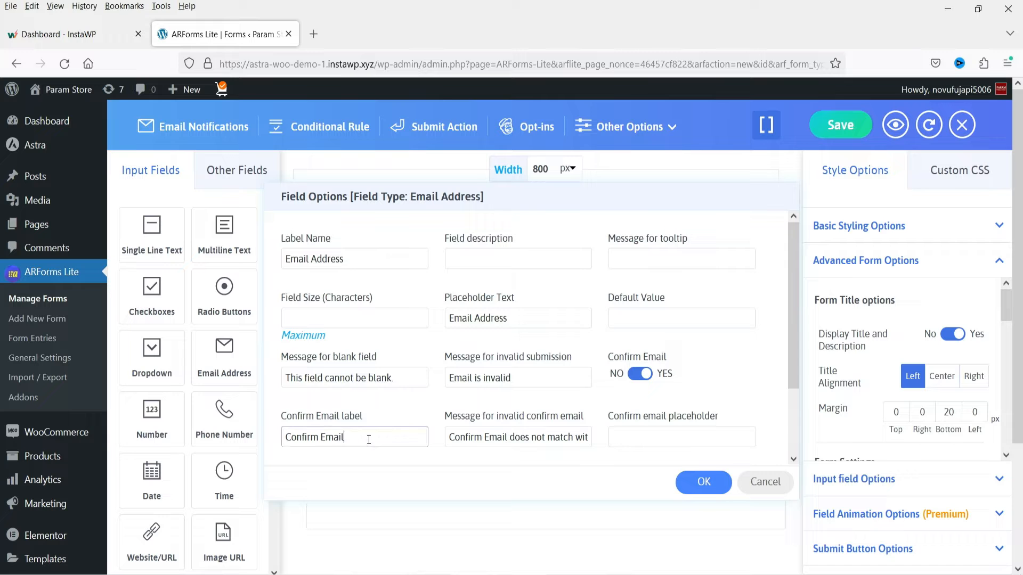
- Set the outlined envelope icon as the email field's prefix, searching the icons for "enve"
{"action": "scroll", "coordinate": [368, 439], "scroll_direction": "down", "scroll_amount": 3}
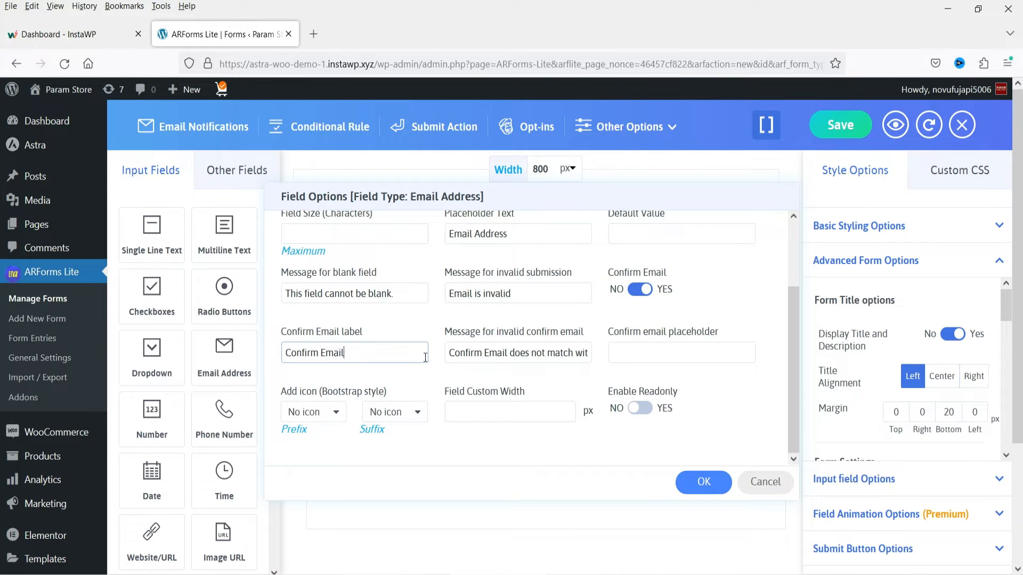
{"action": "left_click", "coordinate": [318, 419]}
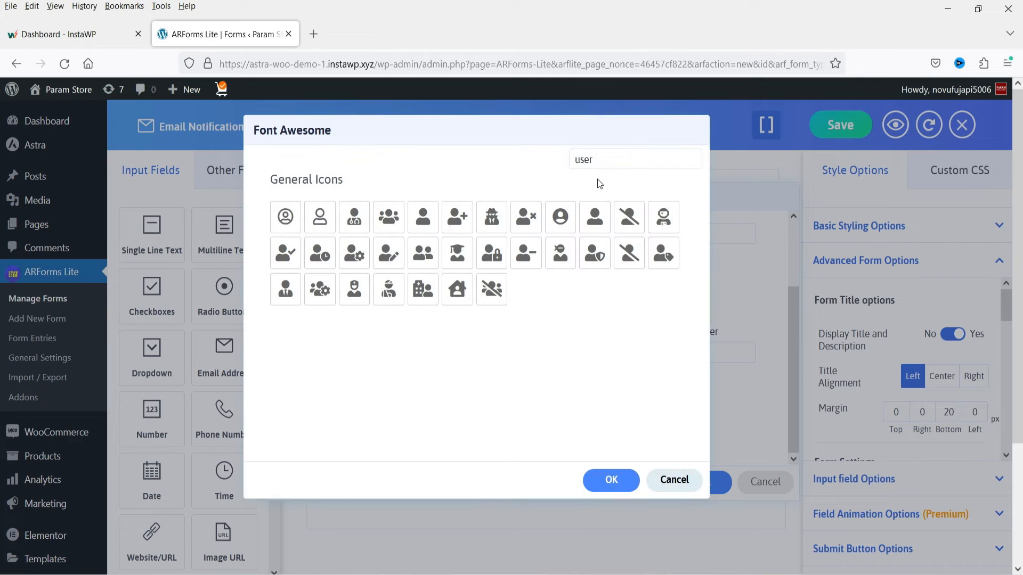
{"action": "left_click_drag", "start_coordinate": [599, 160], "coordinate": [558, 158]}
{"action": "type", "text": "enve"}
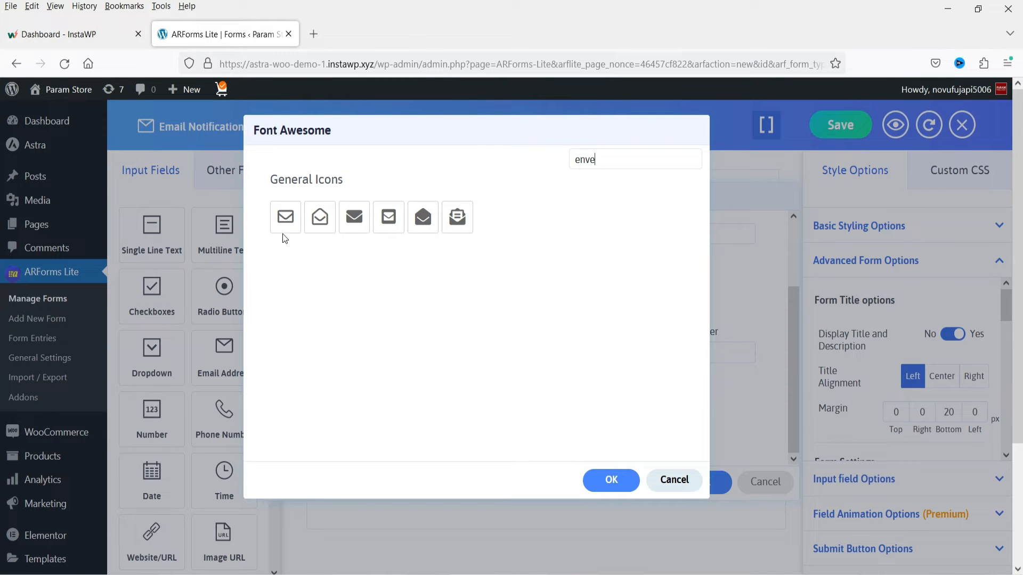
{"action": "left_click", "coordinate": [286, 229]}
{"action": "left_click", "coordinate": [611, 480]}
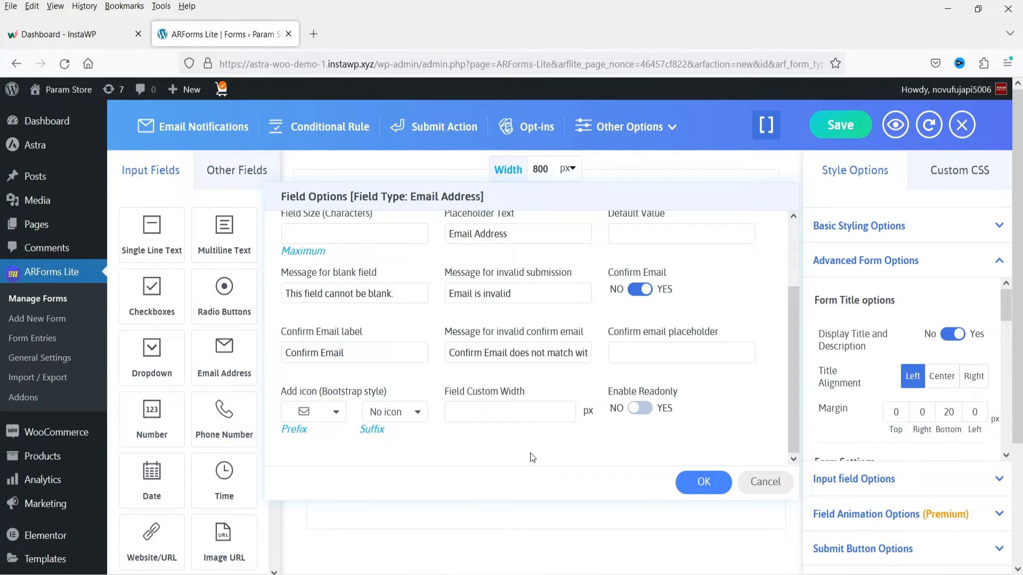
- Apply the email field's options, leaving its custom width blank
{"action": "left_click", "coordinate": [479, 413]}
{"action": "left_click", "coordinate": [590, 456]}
{"action": "left_click", "coordinate": [703, 482]}
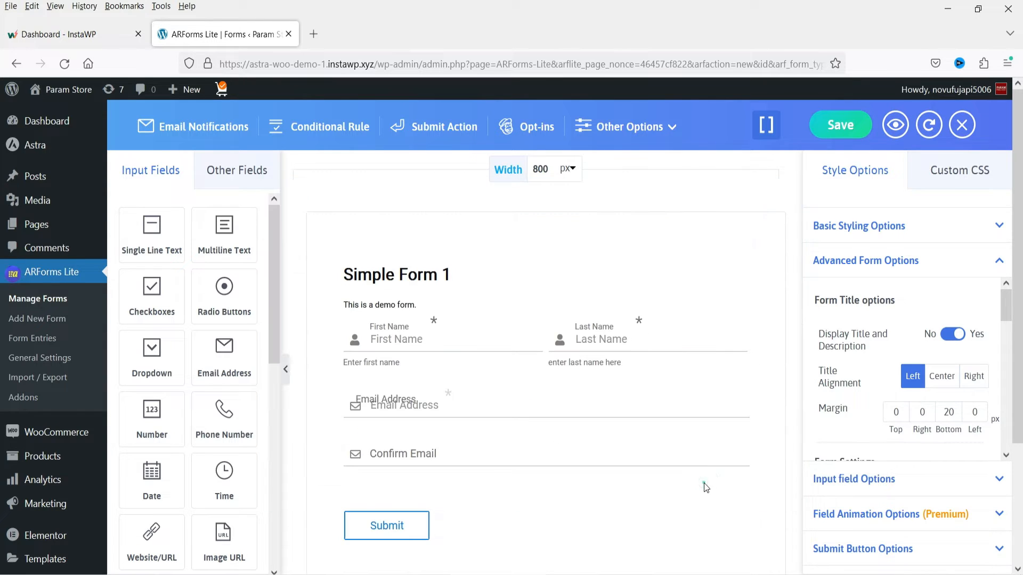
- Disable Confirm Email in the Email Address field's options and apply the change
{"action": "scroll", "coordinate": [676, 419], "scroll_direction": "down", "scroll_amount": 3}
{"action": "mouse_move", "coordinate": [394, 305]}
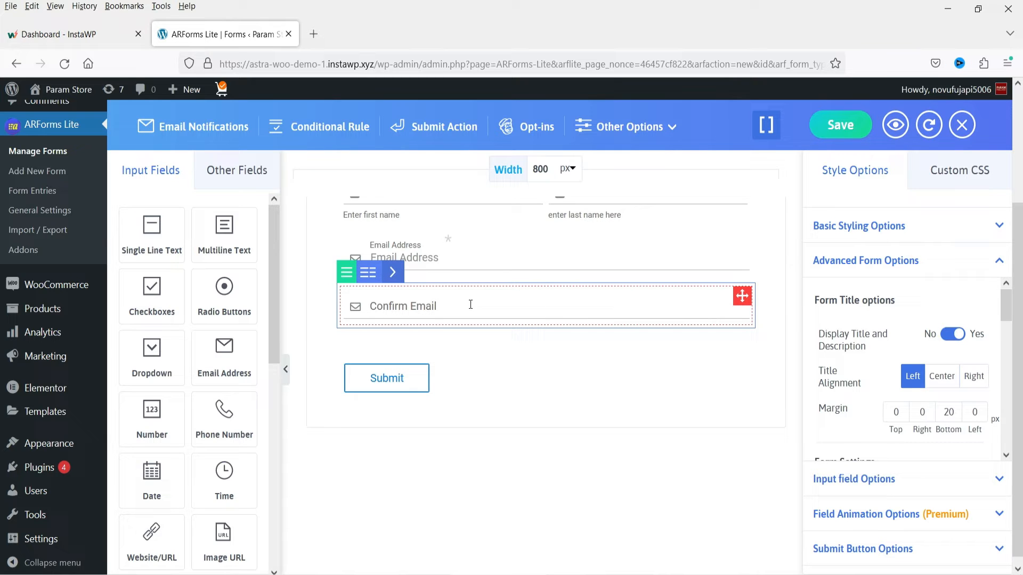
{"action": "mouse_move", "coordinate": [491, 261]}
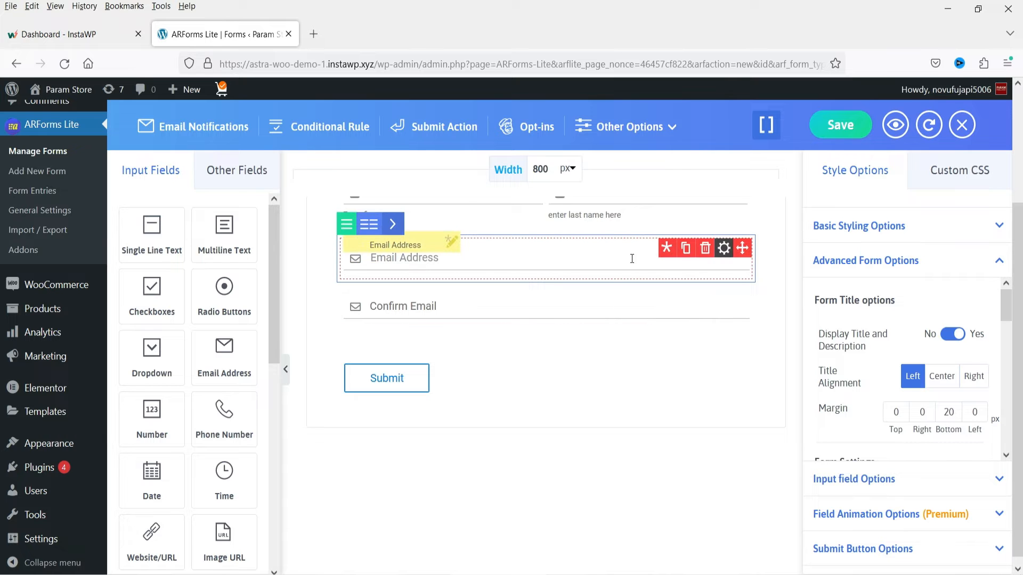
{"action": "left_click", "coordinate": [724, 248]}
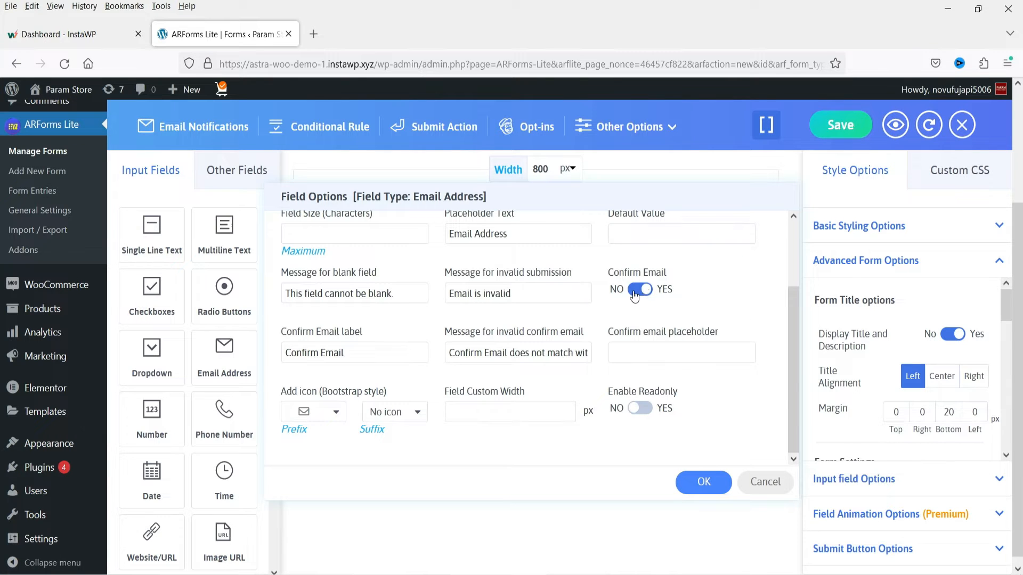
{"action": "scroll", "coordinate": [563, 305], "scroll_direction": "up", "scroll_amount": 2}
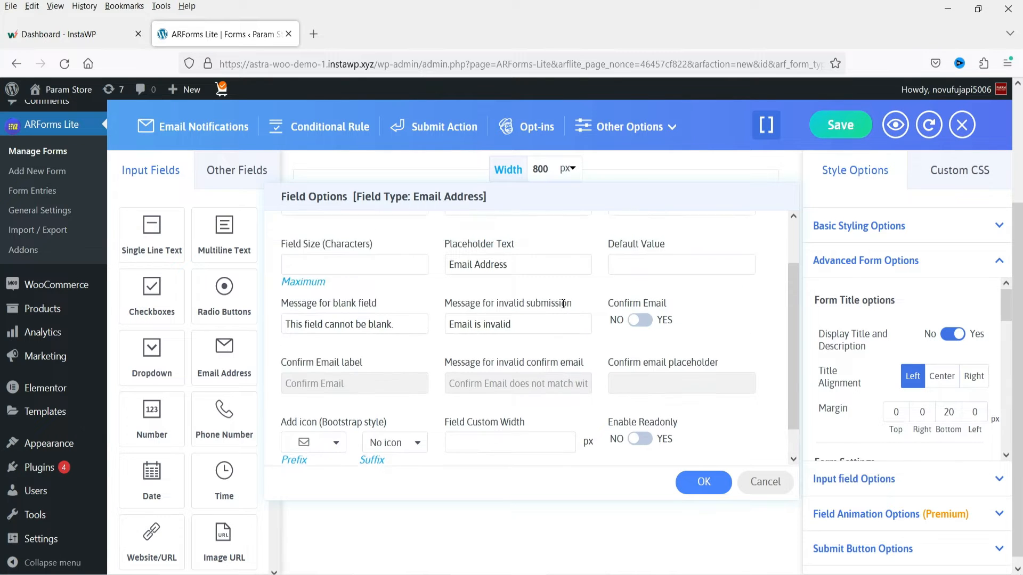
{"action": "left_click", "coordinate": [706, 482]}
{"action": "scroll", "coordinate": [387, 330], "scroll_direction": "up", "scroll_amount": 2}
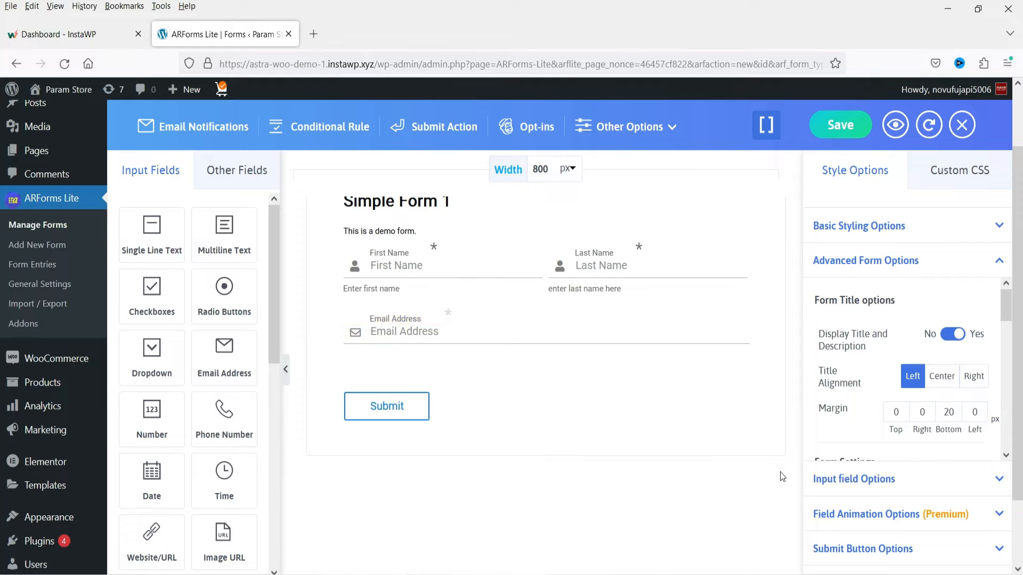
- Add a Phone Number field below the email field and label it "Phone Number"
{"action": "left_click_drag", "start_coordinate": [221, 416], "coordinate": [465, 370]}
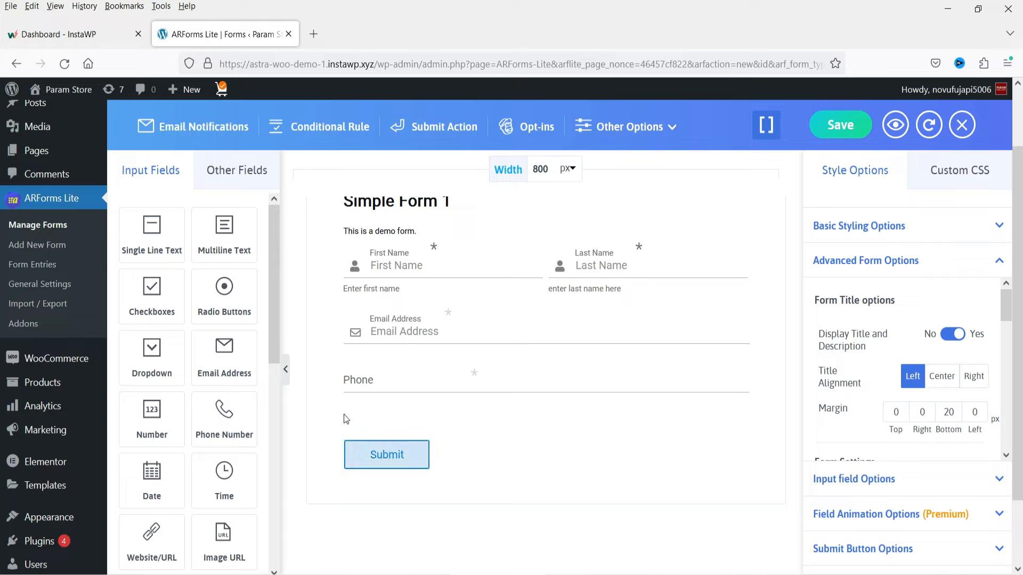
{"action": "left_click", "coordinate": [401, 384]}
{"action": "type", "text": "Number"}
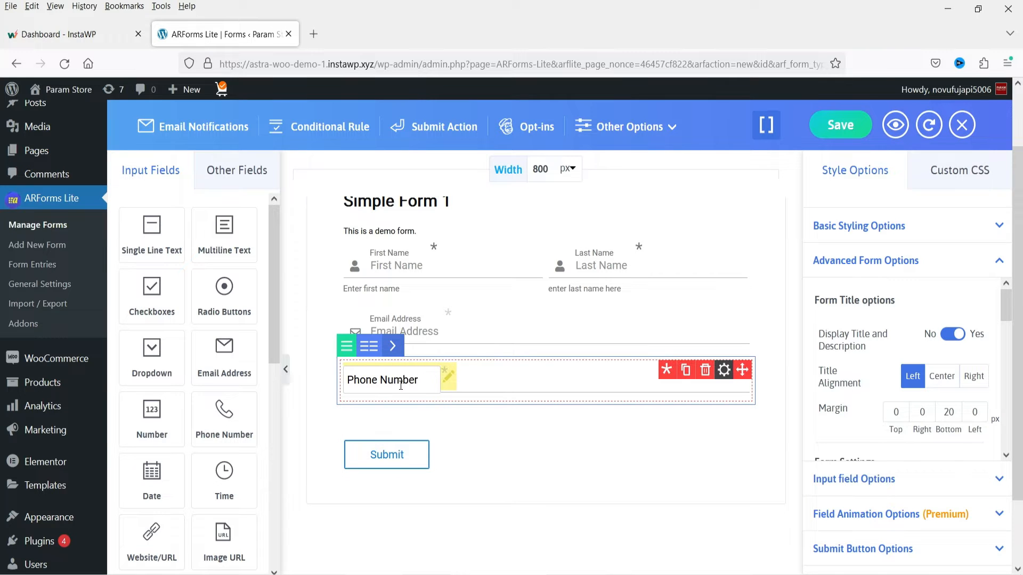
- Mark the phone field as compulsory and reuse its label "Phone Number" as the placeholder text
{"action": "key", "text": "ctrl+a"}
{"action": "left_click", "coordinate": [670, 377]}
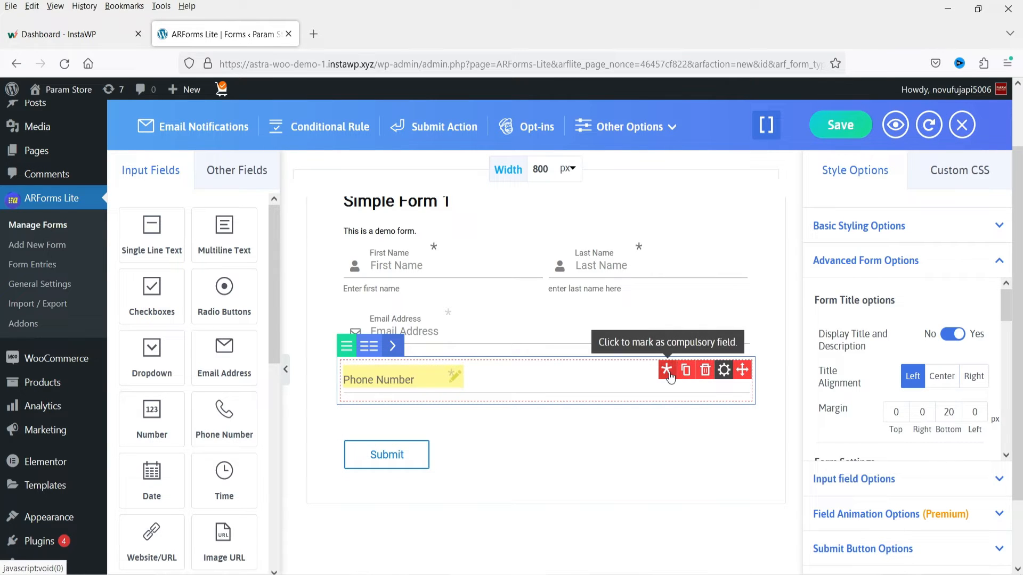
{"action": "left_click", "coordinate": [724, 371]}
{"action": "left_click", "coordinate": [466, 378]}
{"action": "type", "text": "Phone Number"}
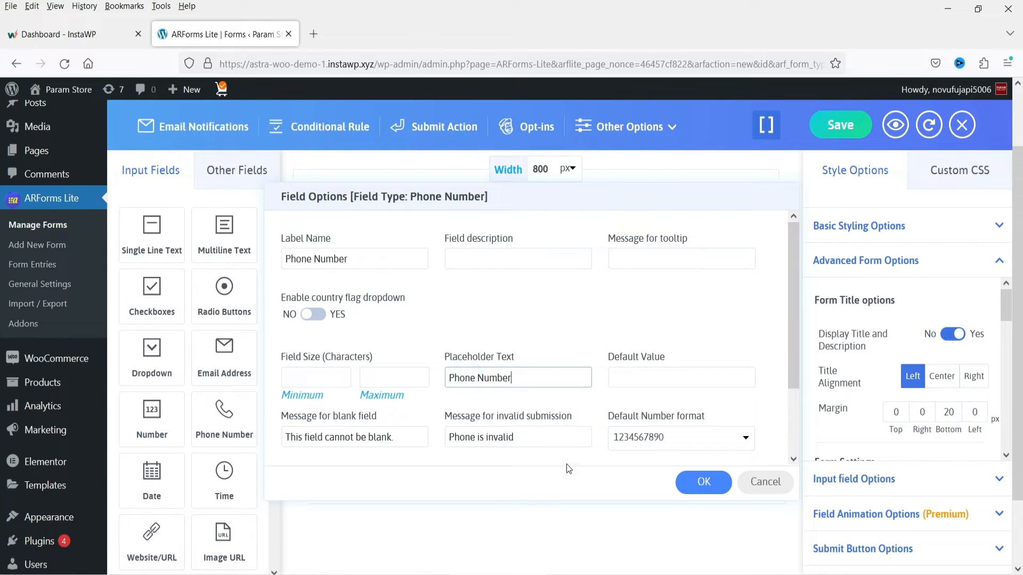
{"action": "scroll", "coordinate": [543, 416], "scroll_direction": "down", "scroll_amount": 3}
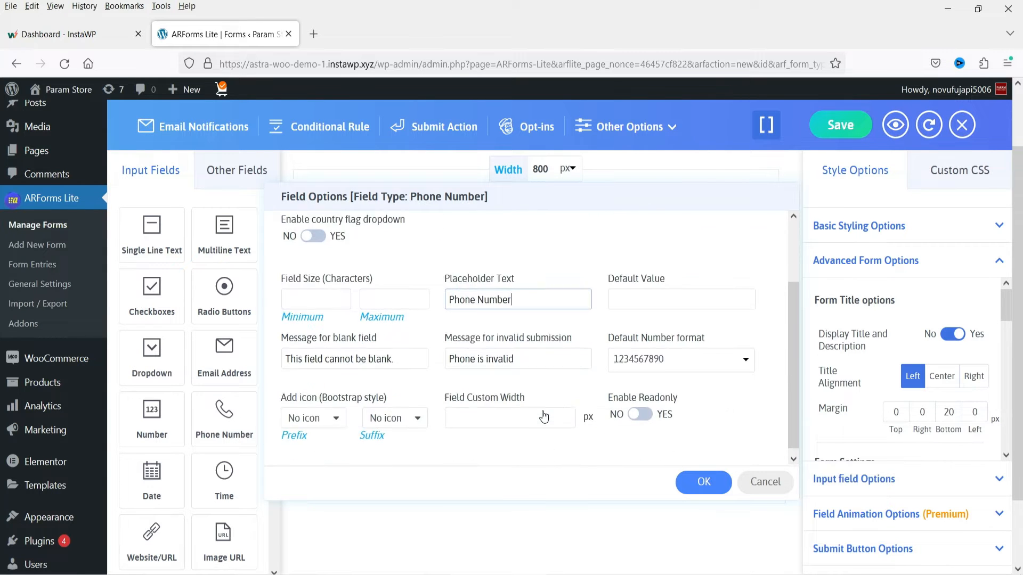
{"action": "left_click", "coordinate": [656, 359]}
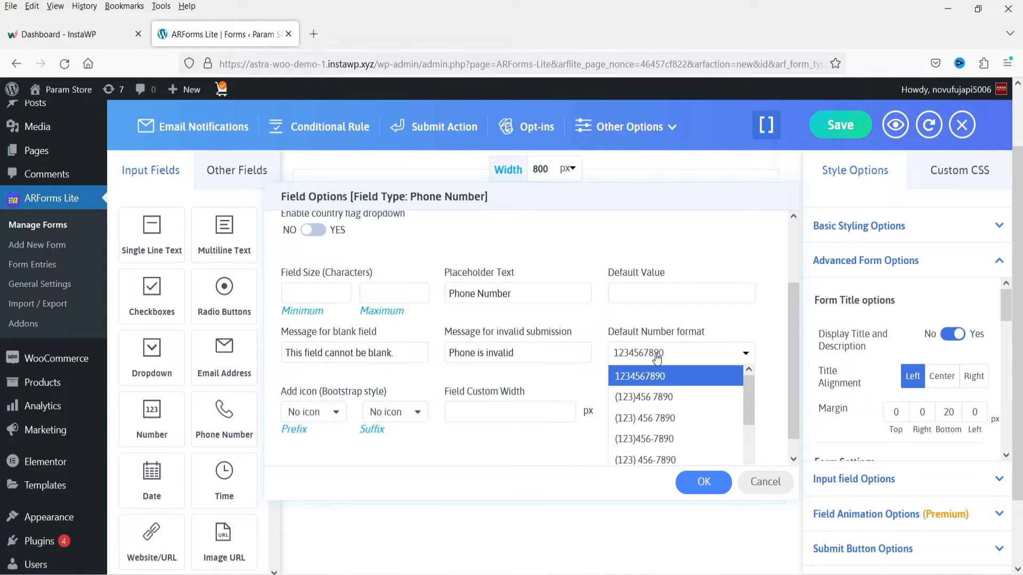
{"action": "left_click_drag", "start_coordinate": [747, 399], "coordinate": [750, 449]}
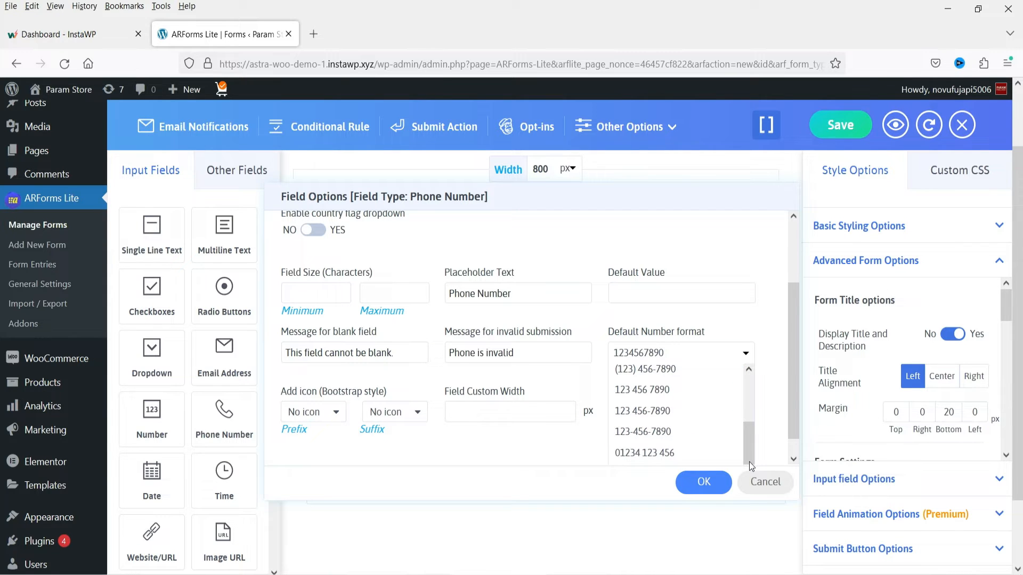
{"action": "left_click", "coordinate": [631, 433]}
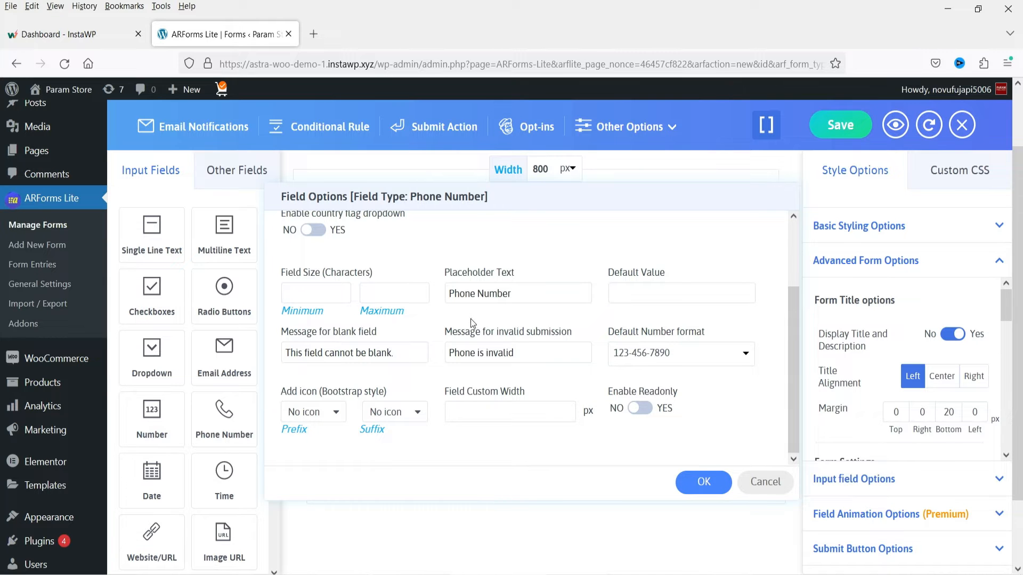
- Set a solid phone handset icon as the phone field's prefix, searching the icons for "phone", and apply the field options
{"action": "left_click", "coordinate": [314, 417]}
{"action": "double_click", "coordinate": [598, 161]}
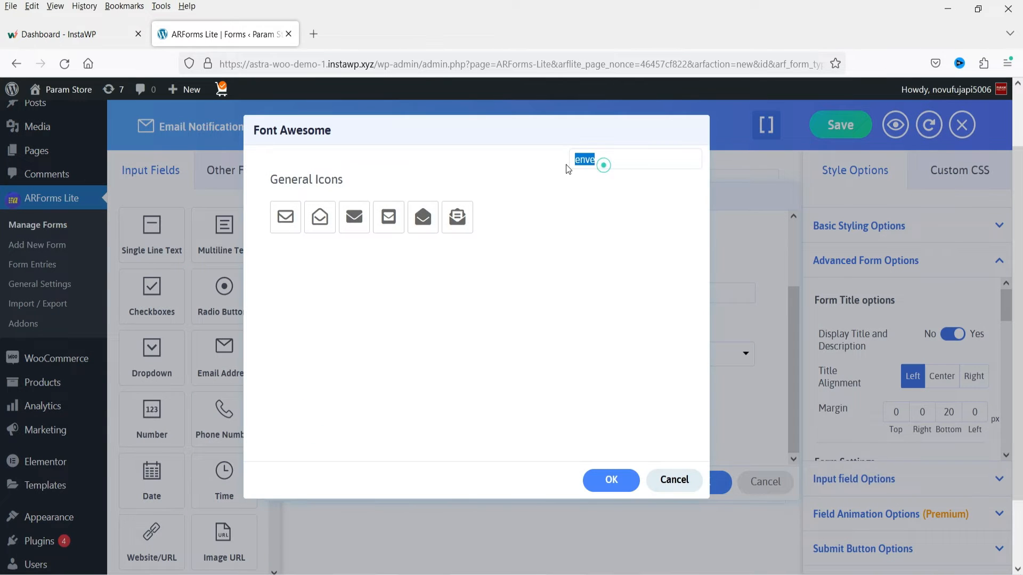
{"action": "type", "text": "phone"}
{"action": "left_click", "coordinate": [595, 217]}
{"action": "left_click", "coordinate": [603, 480]}
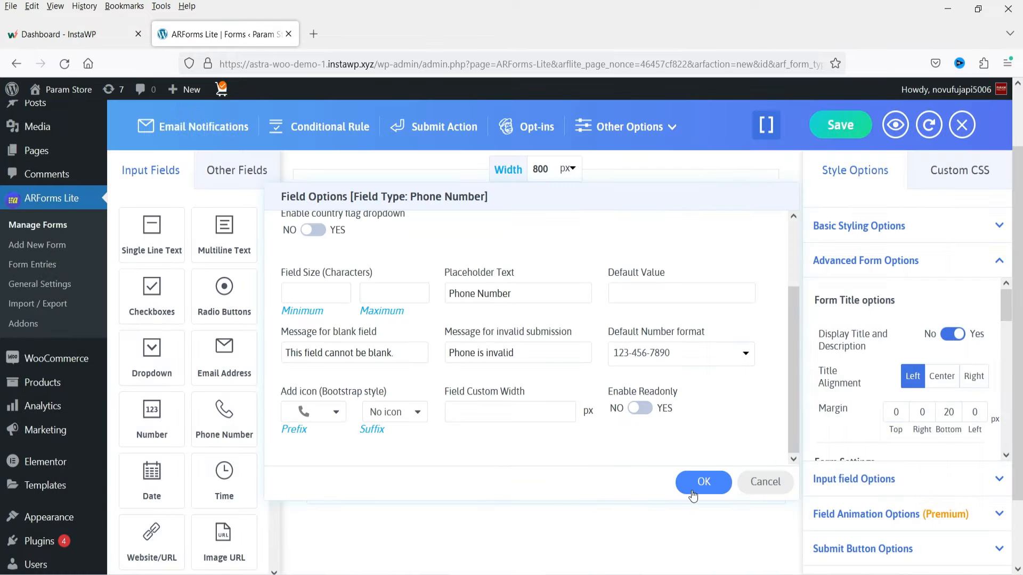
{"action": "left_click", "coordinate": [697, 485]}
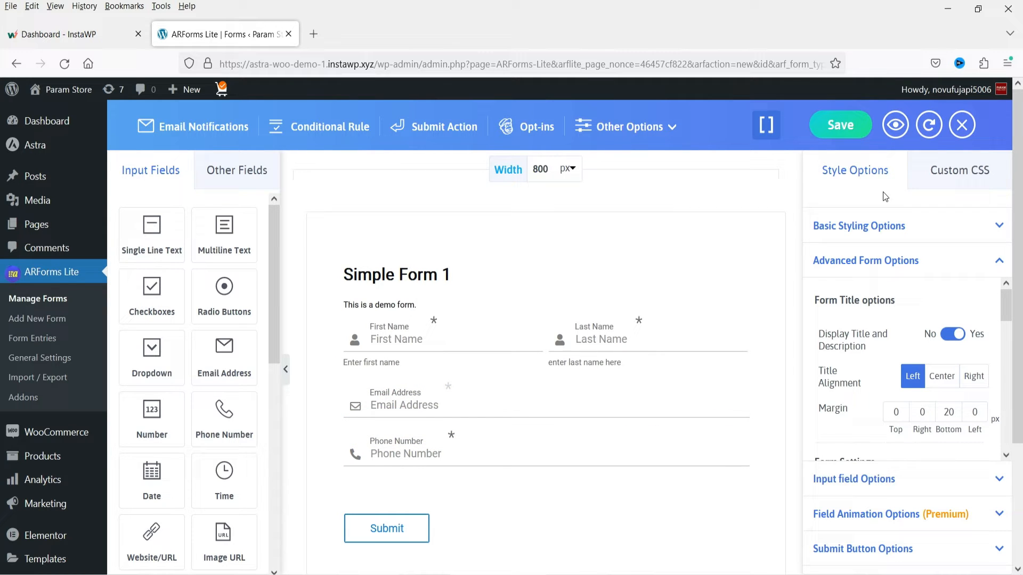
- Set the form's input style to Standard Style in the basic styling options and check the fields
{"action": "left_click", "coordinate": [946, 226]}
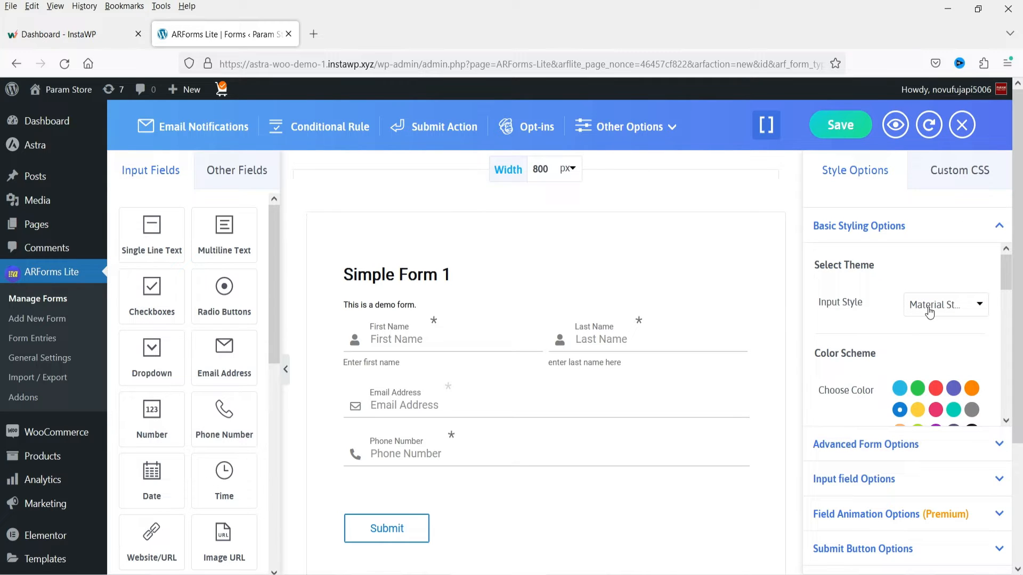
{"action": "left_click", "coordinate": [950, 312]}
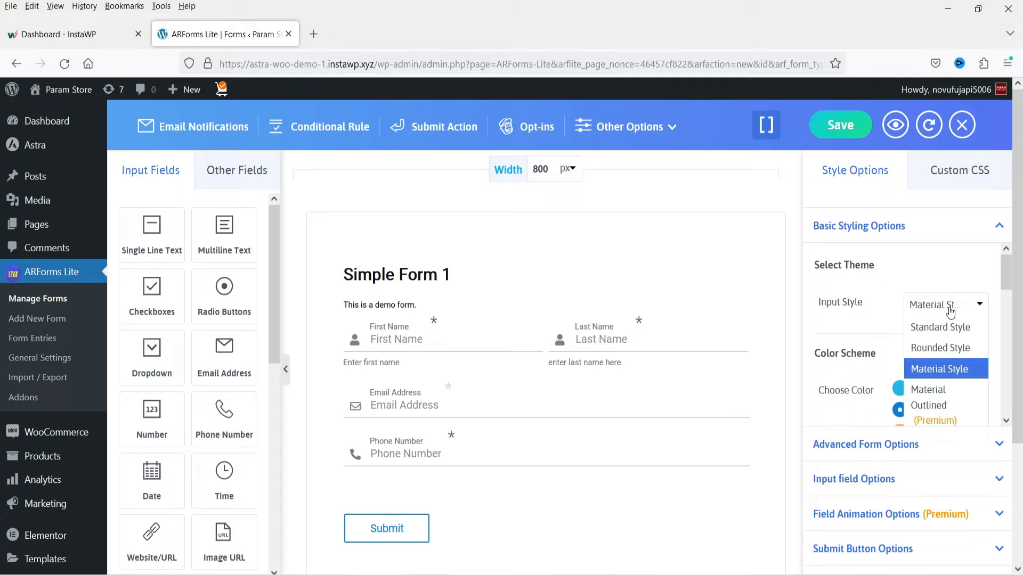
{"action": "left_click", "coordinate": [952, 332]}
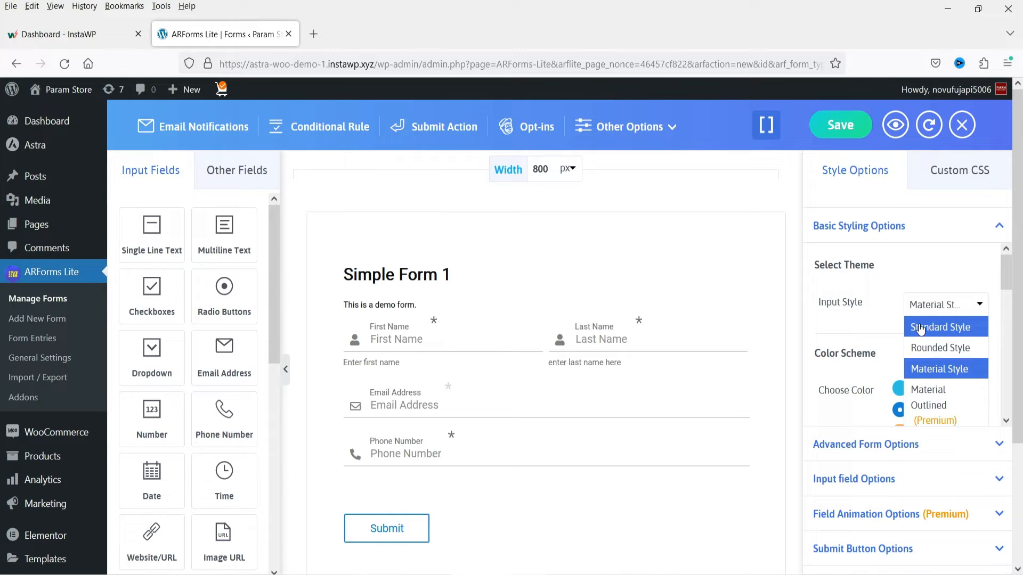
{"action": "left_click", "coordinate": [841, 323]}
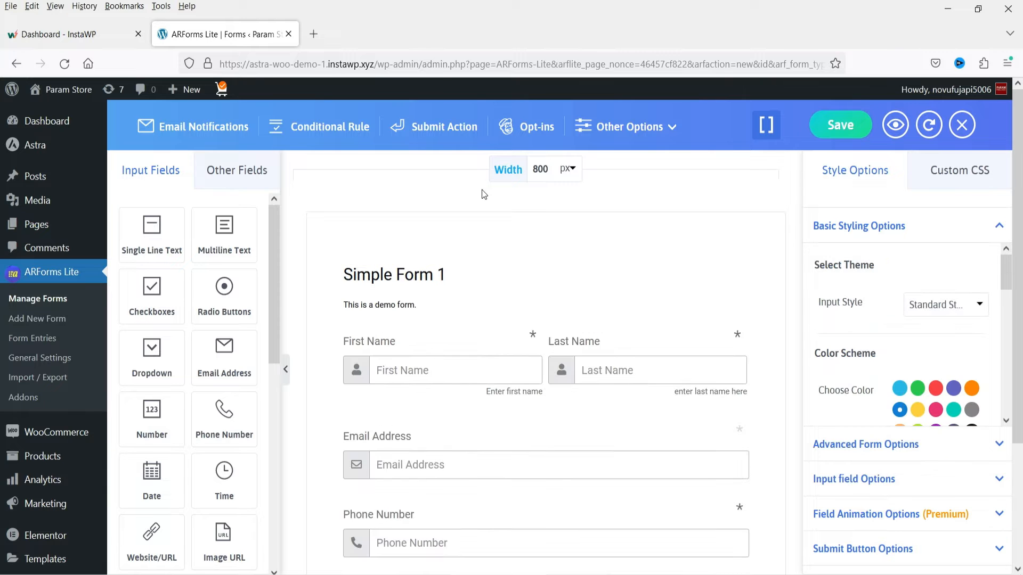
{"action": "scroll", "coordinate": [571, 346], "scroll_direction": "down", "scroll_amount": 3}
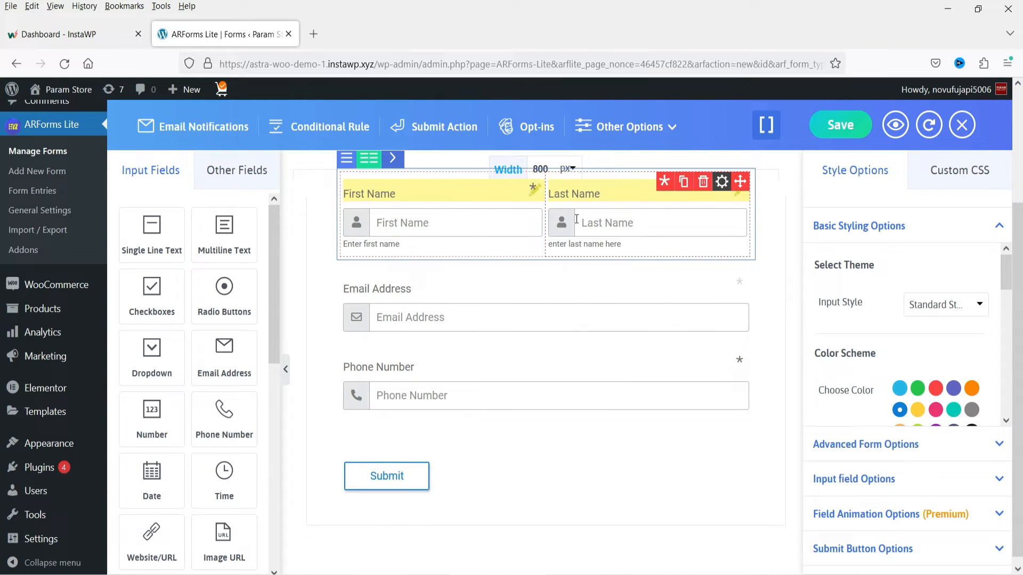
{"action": "scroll", "coordinate": [570, 341], "scroll_direction": "up", "scroll_amount": 2}
- Try the Rounded Style and the Material Style as the form's input style
{"action": "left_click", "coordinate": [945, 304]}
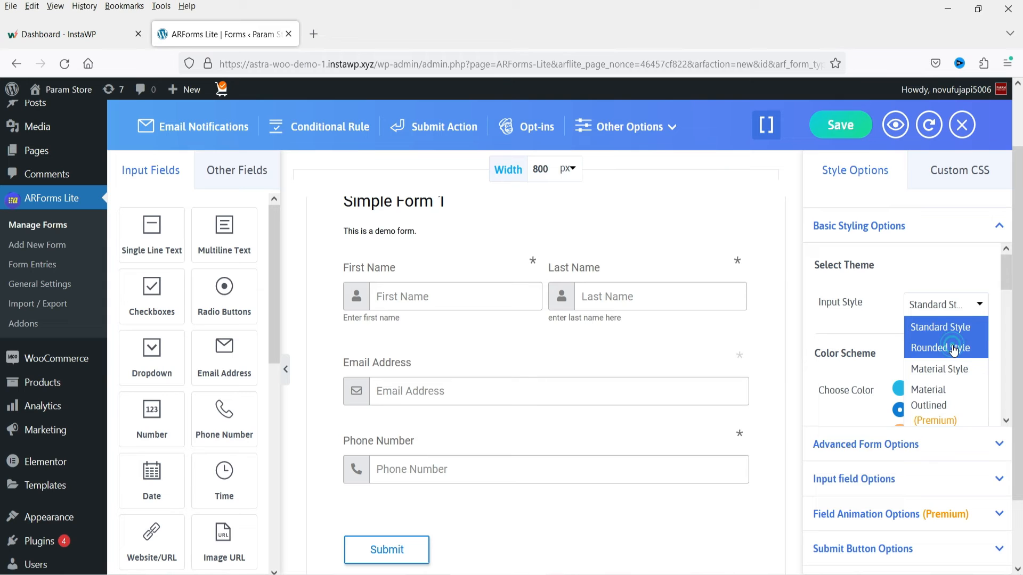
{"action": "left_click", "coordinate": [953, 349]}
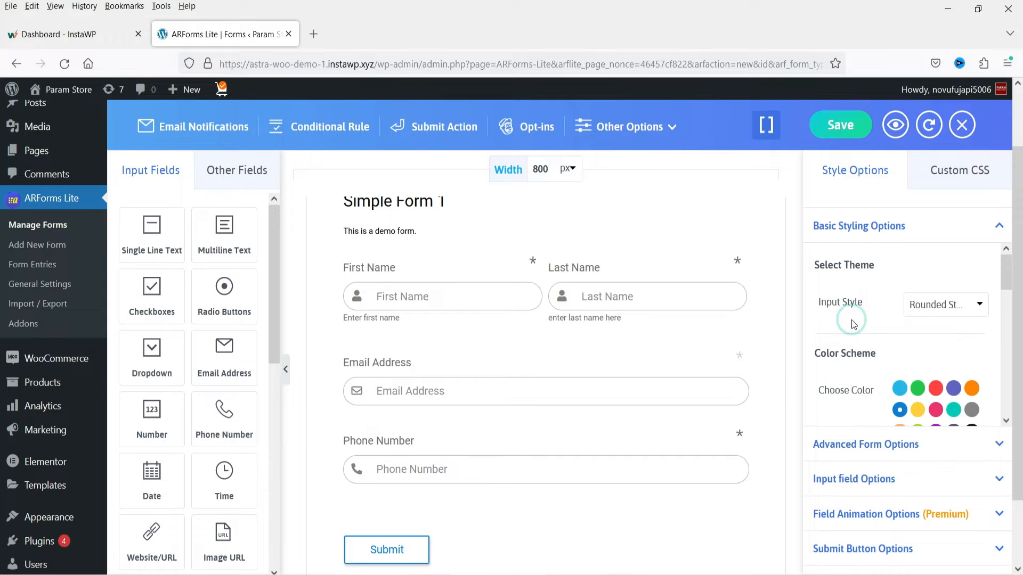
{"action": "scroll", "coordinate": [851, 320], "scroll_direction": "up", "scroll_amount": 2}
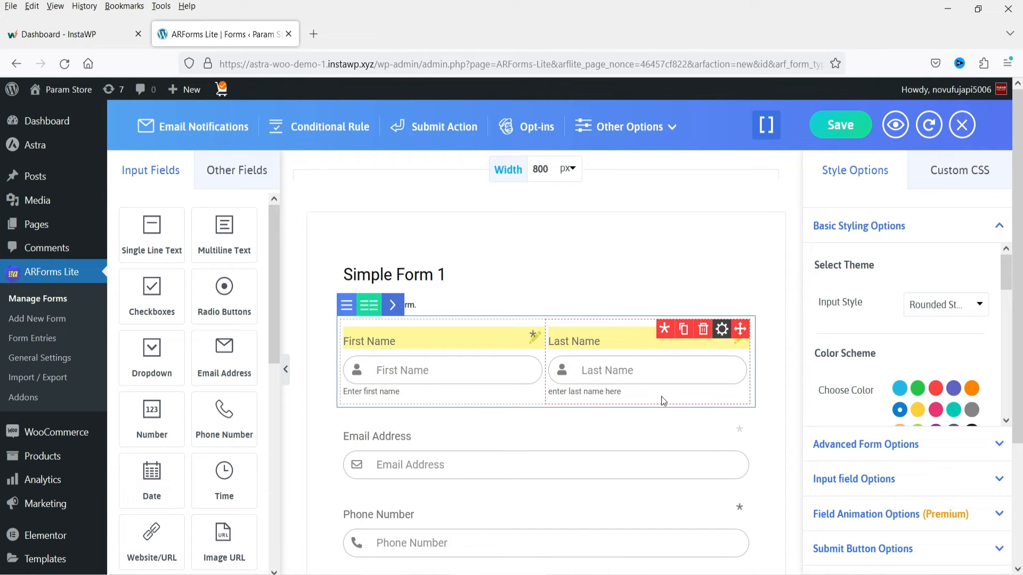
{"action": "left_click", "coordinate": [948, 312]}
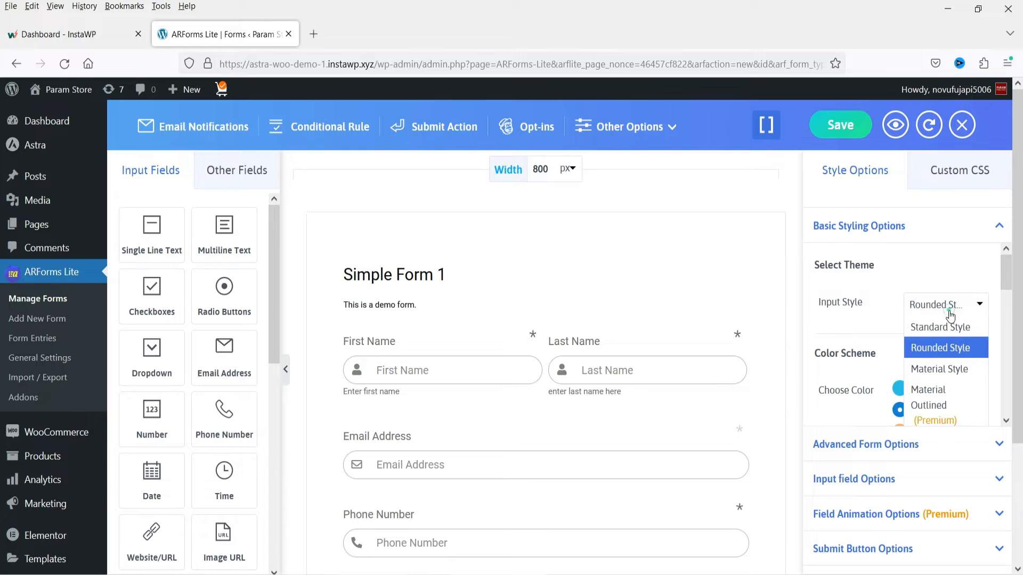
{"action": "left_click", "coordinate": [952, 374]}
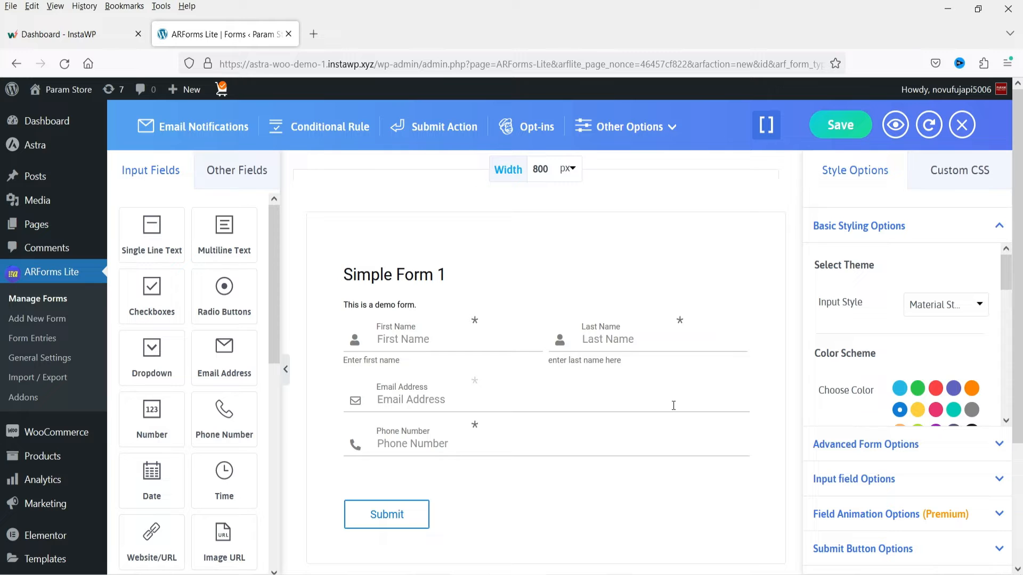
- Switch the form's input style back to Standard Style
{"action": "left_click", "coordinate": [975, 307]}
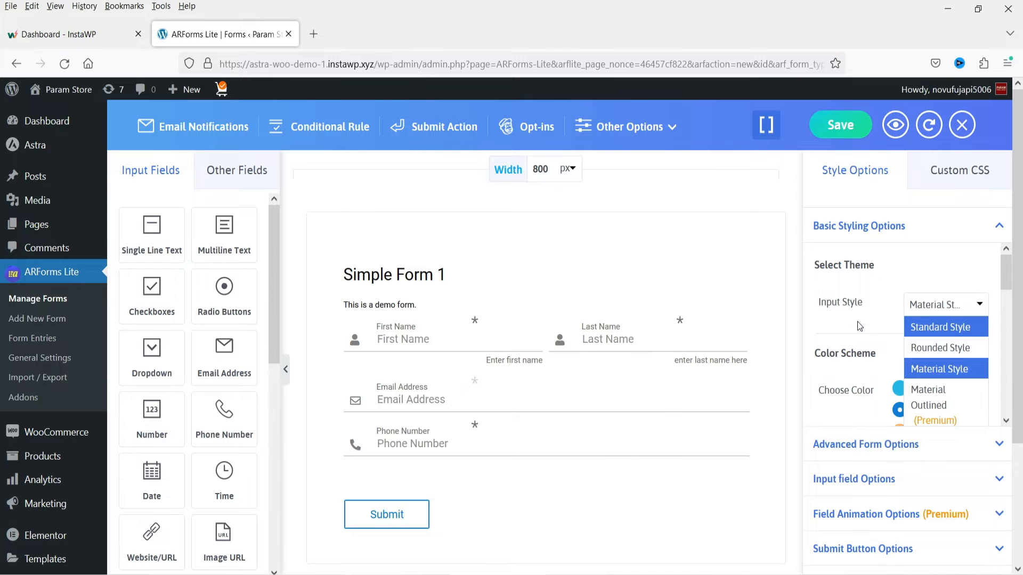
{"action": "left_click", "coordinate": [914, 326]}
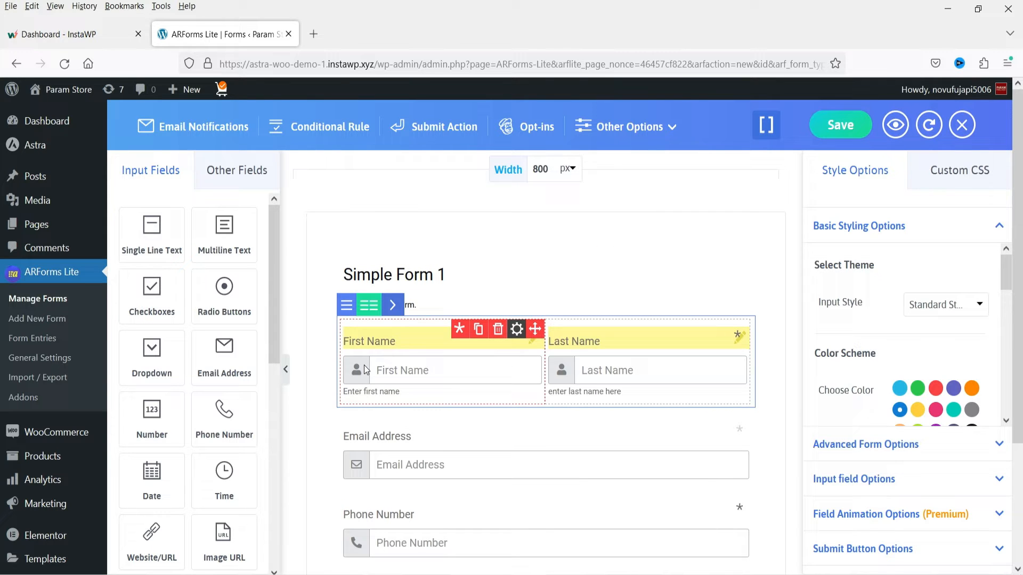
- Try the red color scheme on the form and check it on the Submit button
{"action": "scroll", "coordinate": [842, 307], "scroll_direction": "down", "scroll_amount": 2}
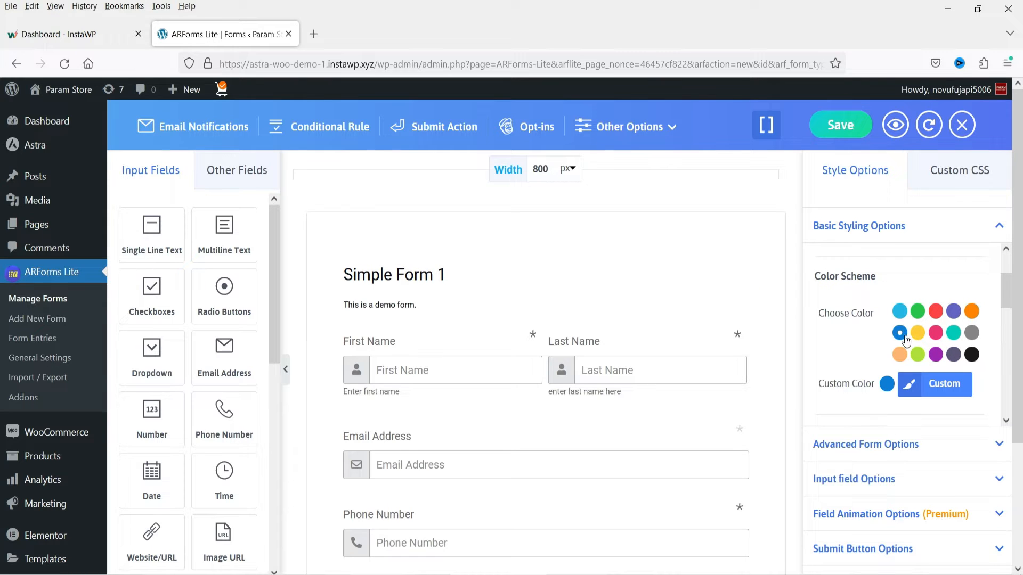
{"action": "left_click", "coordinate": [936, 313]}
{"action": "scroll", "coordinate": [765, 325], "scroll_direction": "down", "scroll_amount": 3}
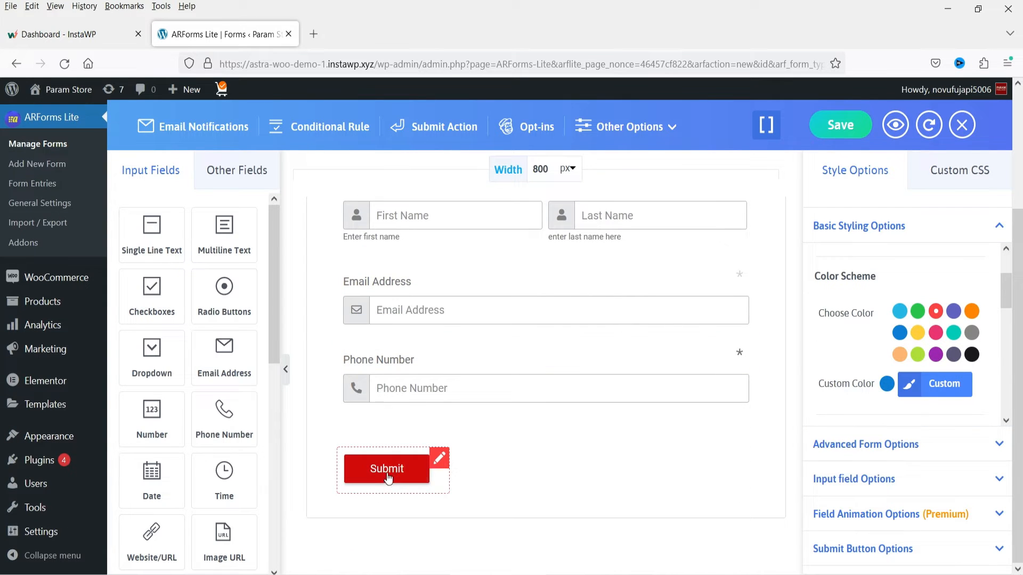
- Set the form's color scheme to green
{"action": "left_click", "coordinate": [914, 315]}
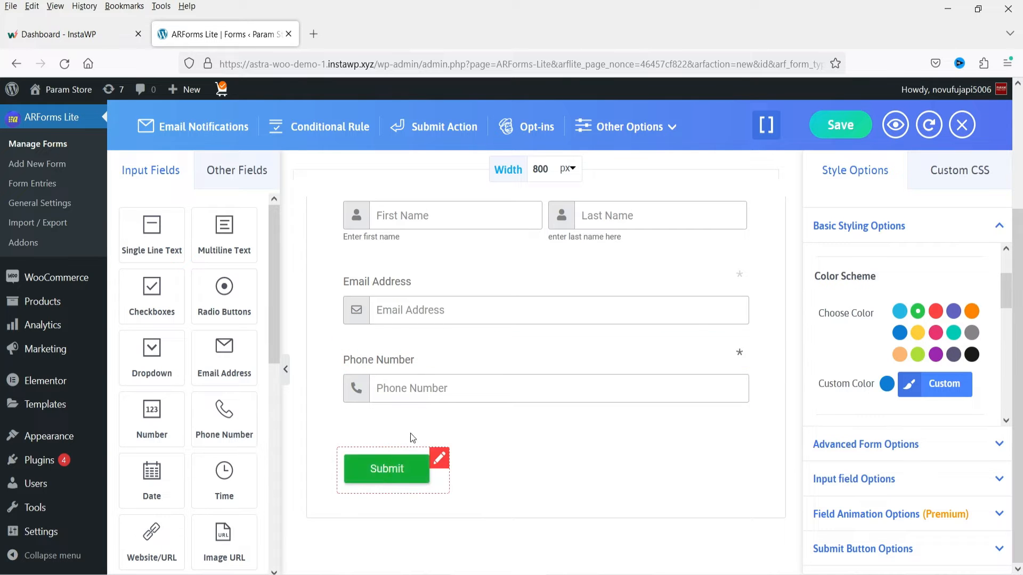
{"action": "scroll", "coordinate": [510, 413], "scroll_direction": "up", "scroll_amount": 3}
- Open the form's custom color settings and examine the options from input field colors down to validation message colors
{"action": "scroll", "coordinate": [853, 353], "scroll_direction": "down", "scroll_amount": 2}
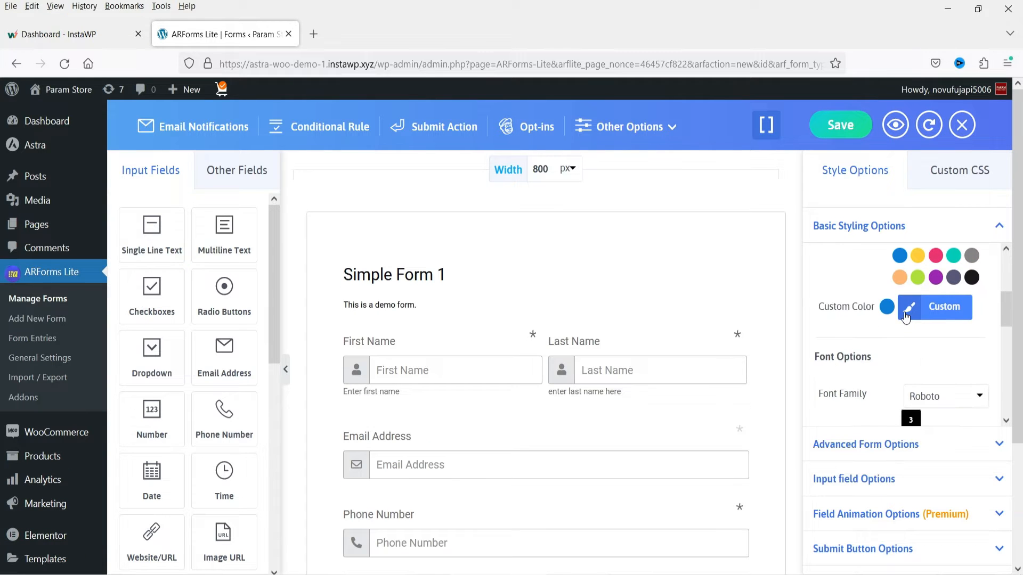
{"action": "left_click", "coordinate": [905, 317]}
{"action": "scroll", "coordinate": [962, 379], "scroll_direction": "down", "scroll_amount": 5}
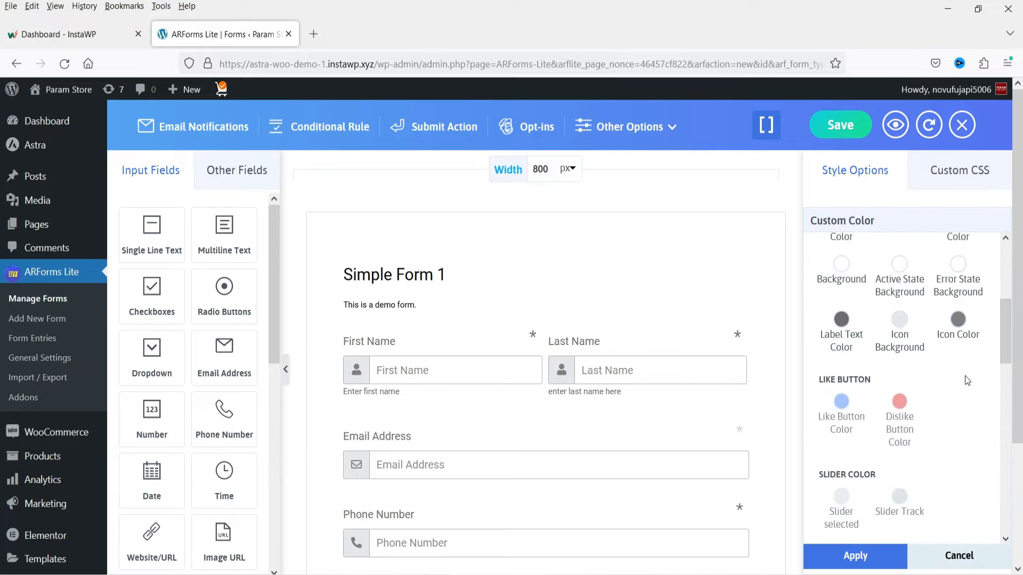
{"action": "scroll", "coordinate": [952, 393], "scroll_direction": "down", "scroll_amount": 5}
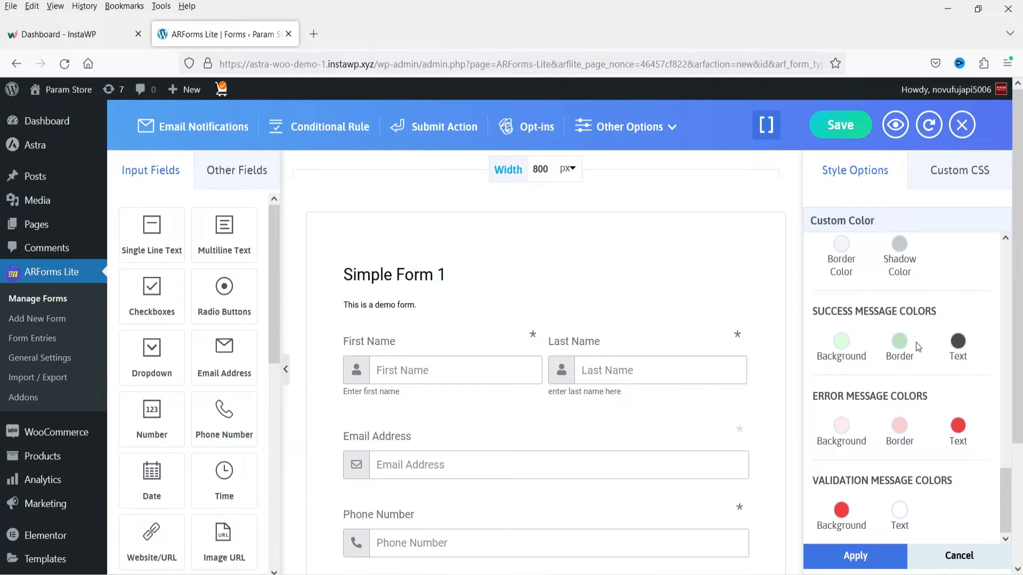
- Review the custom color settings, inspect the Submit button's hover background color picker, and apply the custom colors
{"action": "scroll", "coordinate": [932, 376], "scroll_direction": "up", "scroll_amount": 3}
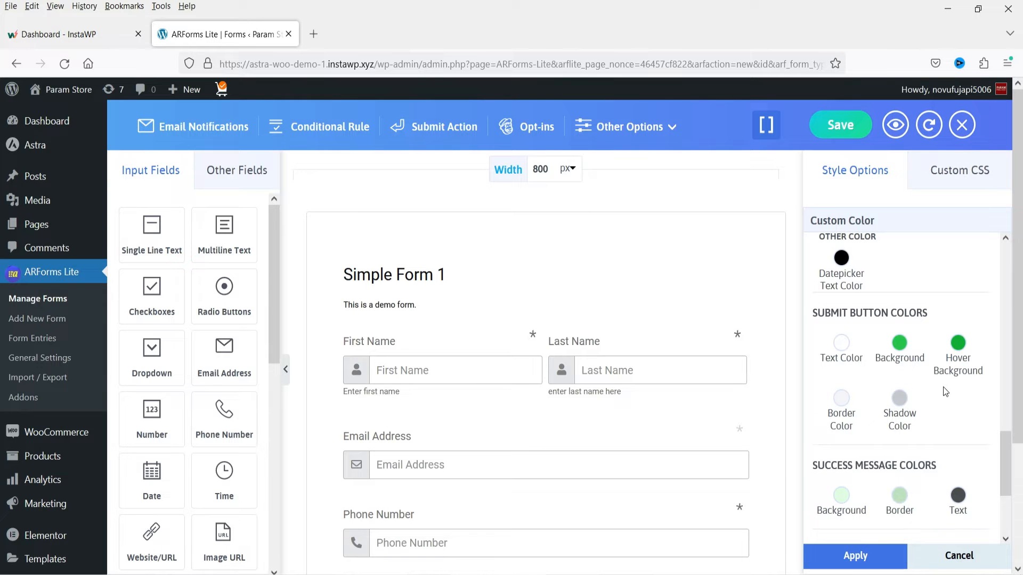
{"action": "scroll", "coordinate": [943, 387], "scroll_direction": "up", "scroll_amount": 4}
{"action": "scroll", "coordinate": [932, 373], "scroll_direction": "up", "scroll_amount": 4}
{"action": "scroll", "coordinate": [932, 375], "scroll_direction": "down", "scroll_amount": 6}
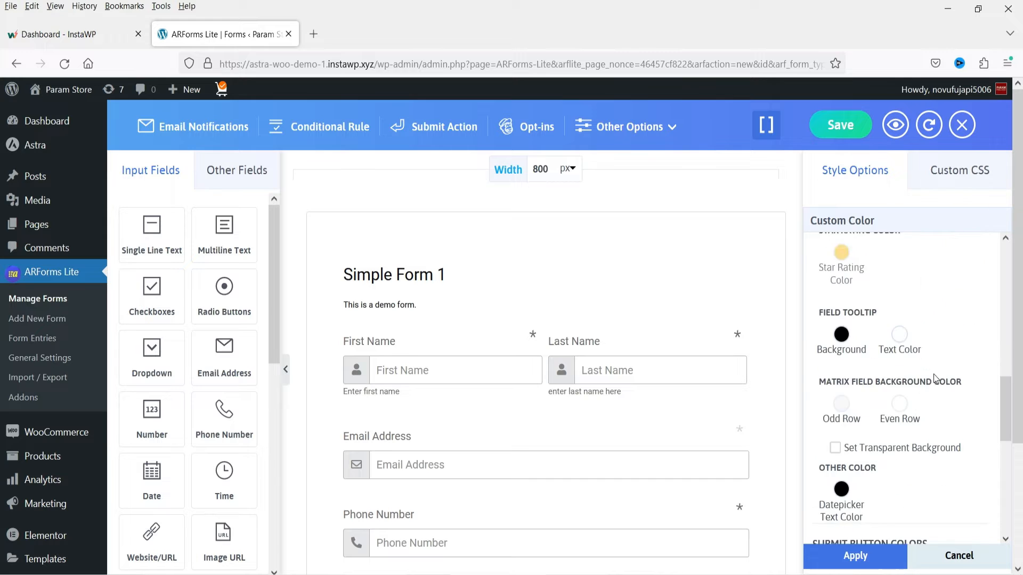
{"action": "left_click", "coordinate": [958, 420]}
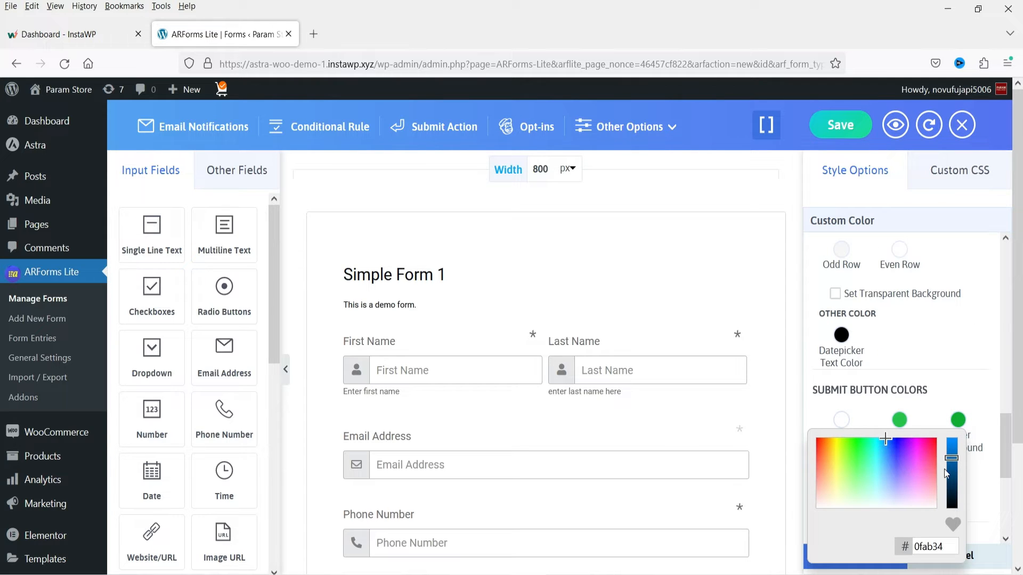
{"action": "left_click", "coordinate": [976, 397]}
{"action": "left_click", "coordinate": [974, 393]}
{"action": "left_click", "coordinate": [852, 555]}
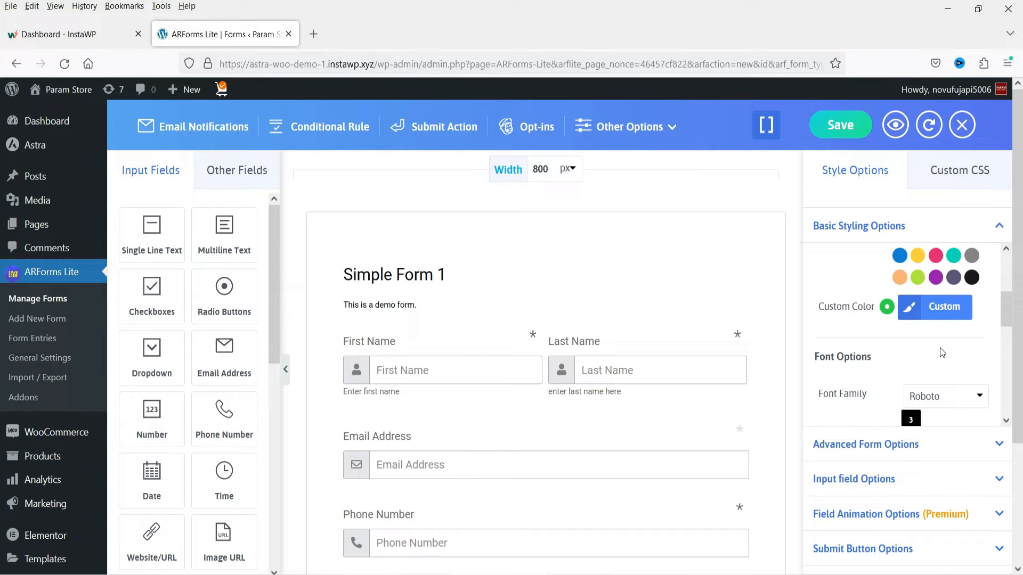
- Browse the font families available for the form and keep Roboto selected
{"action": "scroll", "coordinate": [939, 353], "scroll_direction": "down", "scroll_amount": 3}
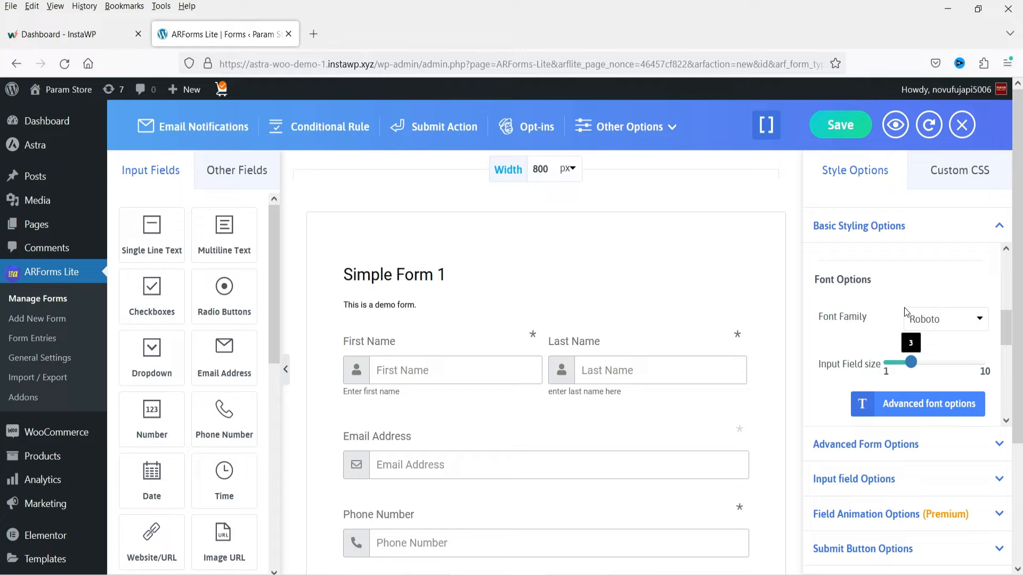
{"action": "left_click", "coordinate": [944, 325]}
{"action": "scroll", "coordinate": [949, 390], "scroll_direction": "down", "scroll_amount": 2}
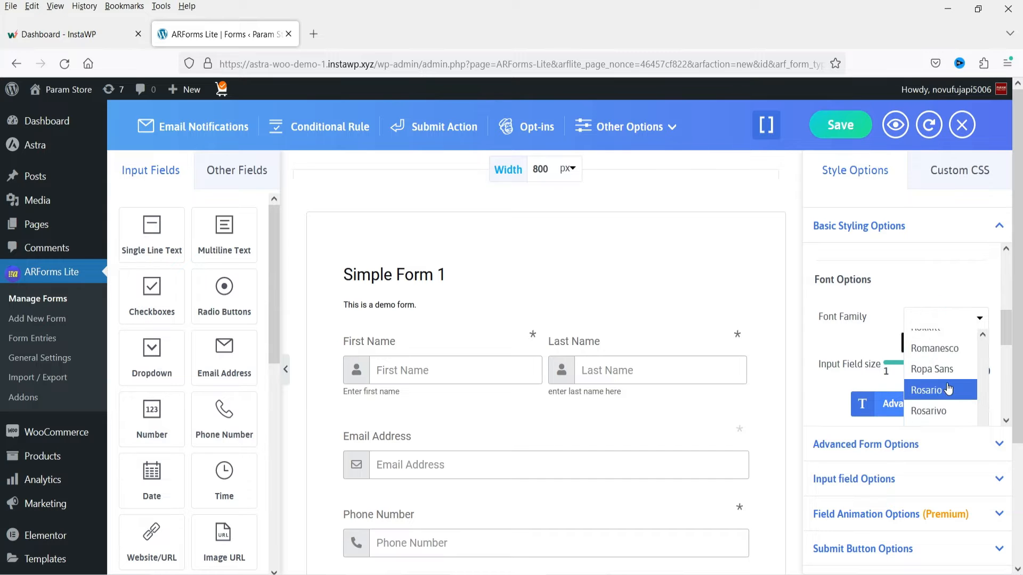
{"action": "scroll", "coordinate": [948, 390], "scroll_direction": "up", "scroll_amount": 2}
{"action": "scroll", "coordinate": [950, 390], "scroll_direction": "down", "scroll_amount": 10}
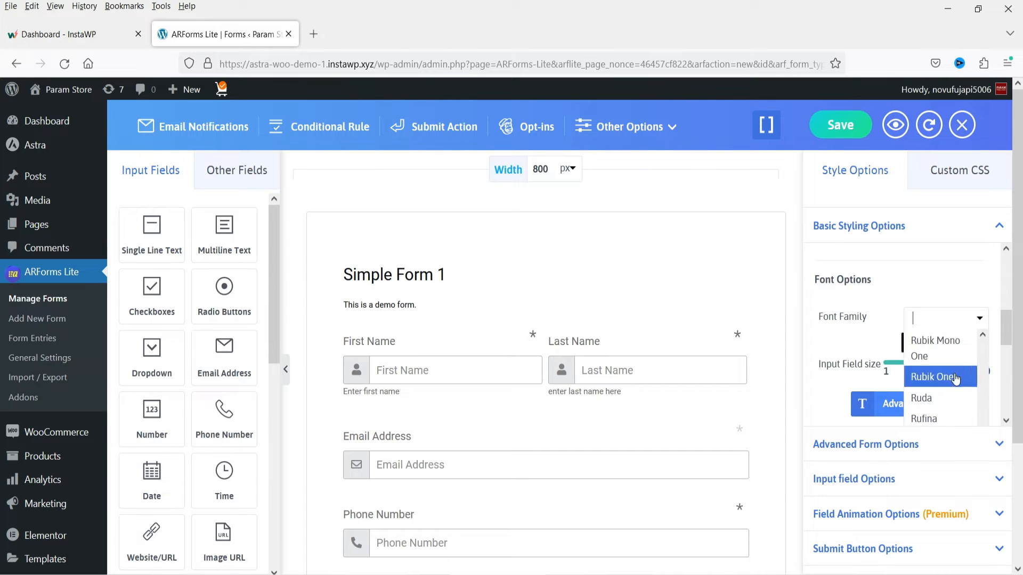
{"action": "left_click", "coordinate": [986, 335]}
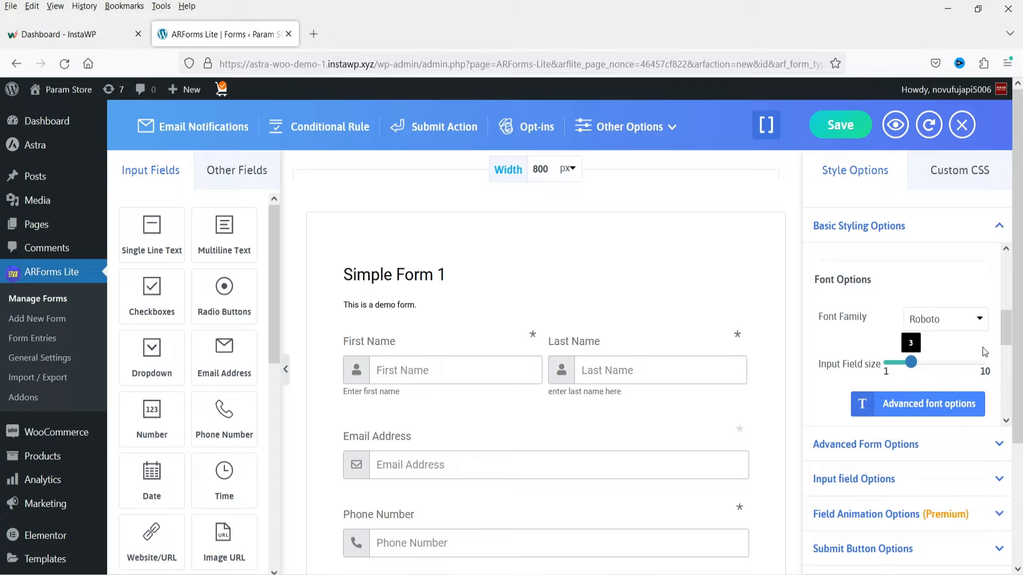
- Enter the sample text kkk in the form's Last Name field
{"action": "scroll", "coordinate": [970, 354], "scroll_direction": "down", "scroll_amount": 1}
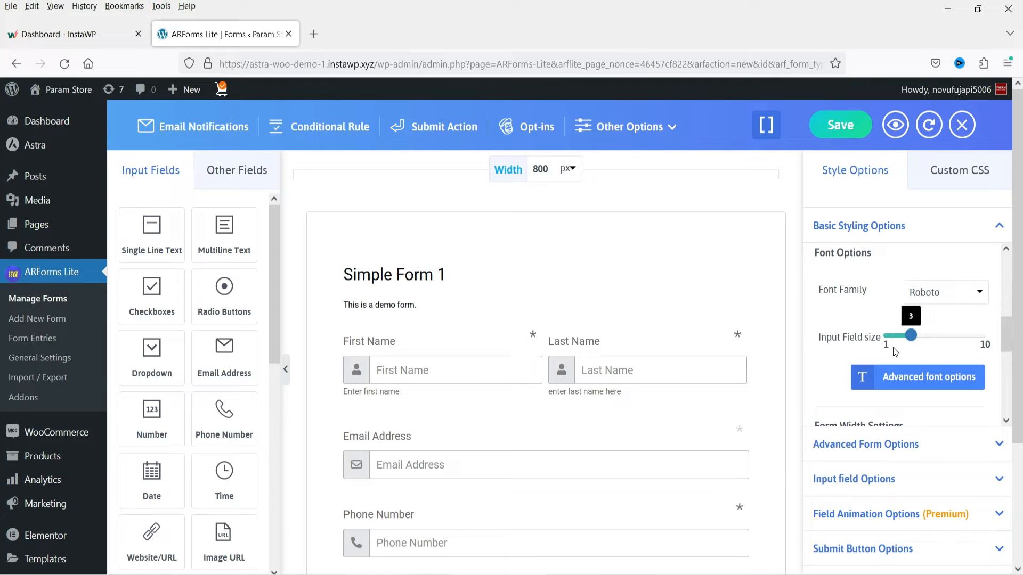
{"action": "left_click", "coordinate": [622, 368]}
{"action": "type", "text": "kkk"}
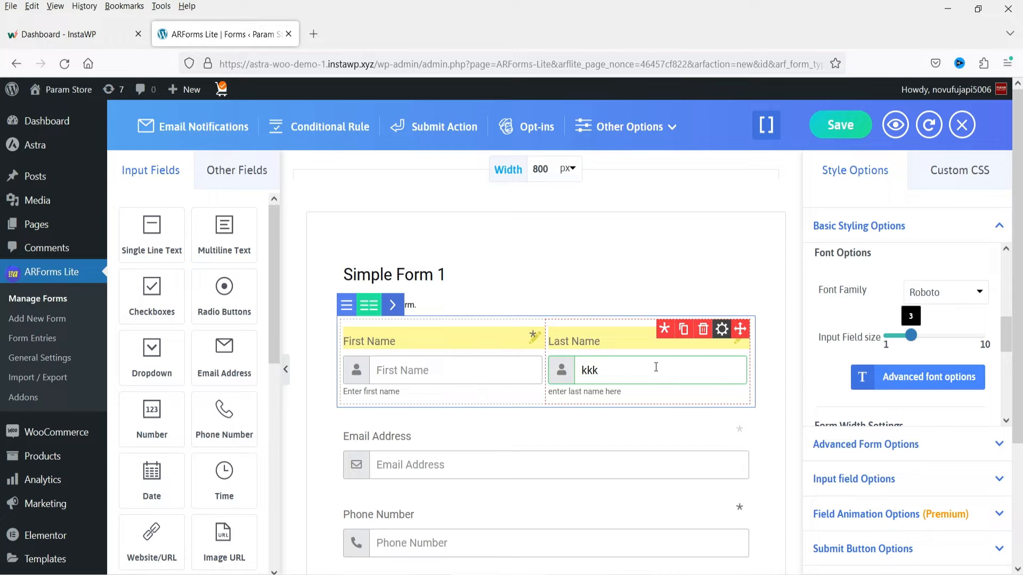
- Try an input field size of 7 on the form and set it back to 3
{"action": "left_click_drag", "start_coordinate": [926, 340], "coordinate": [952, 337]}
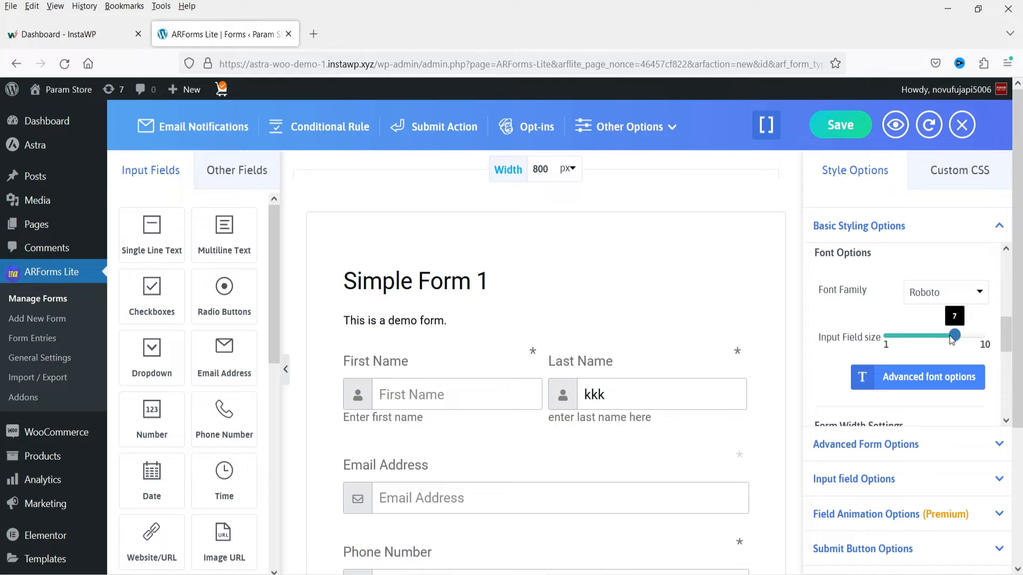
{"action": "left_click", "coordinate": [915, 339]}
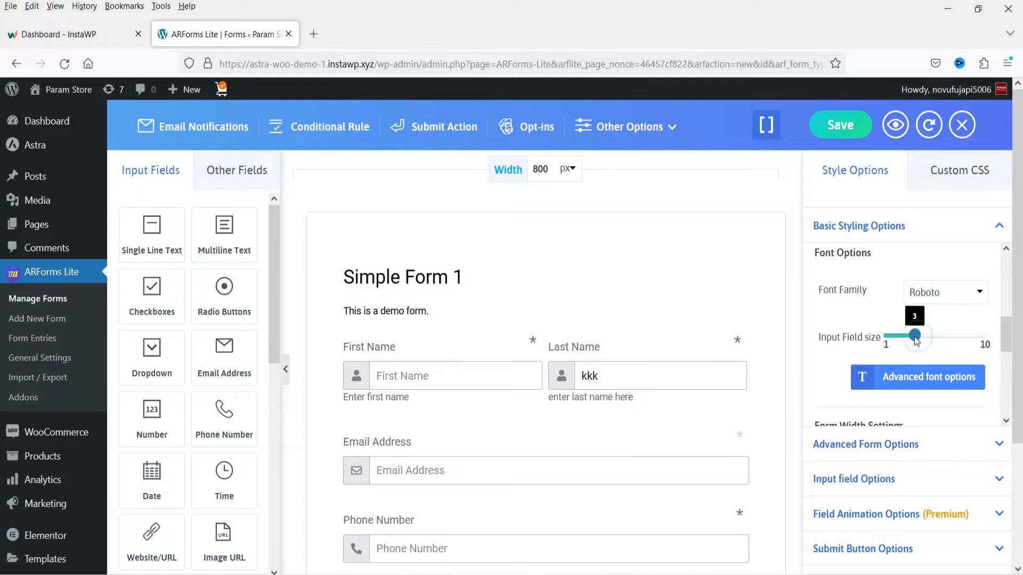
- Open the advanced font options and examine the settings from form title fonts down to validation fonts
{"action": "scroll", "coordinate": [950, 350], "scroll_direction": "down", "scroll_amount": 3}
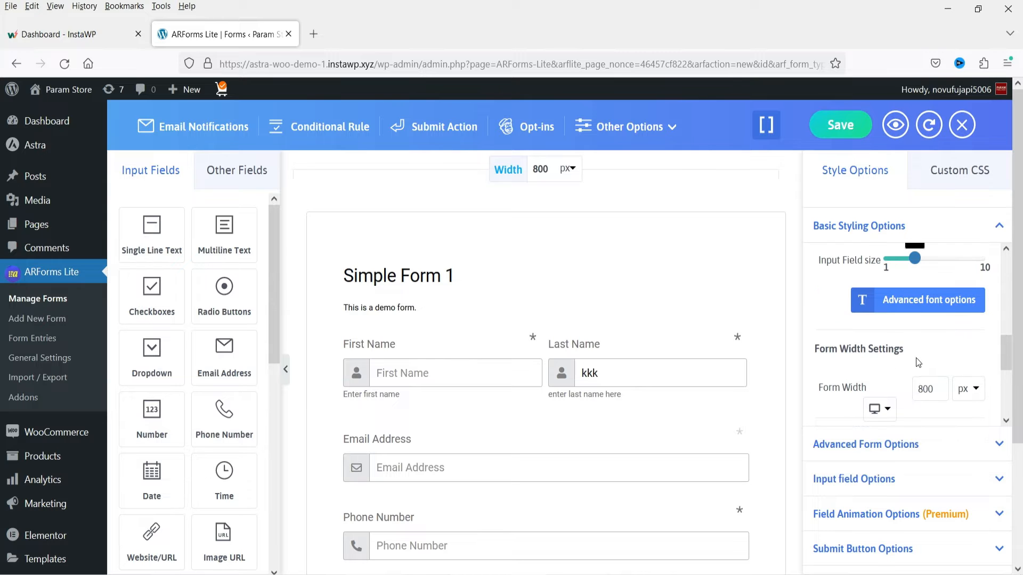
{"action": "left_click", "coordinate": [931, 308]}
{"action": "scroll", "coordinate": [946, 365], "scroll_direction": "down", "scroll_amount": 4}
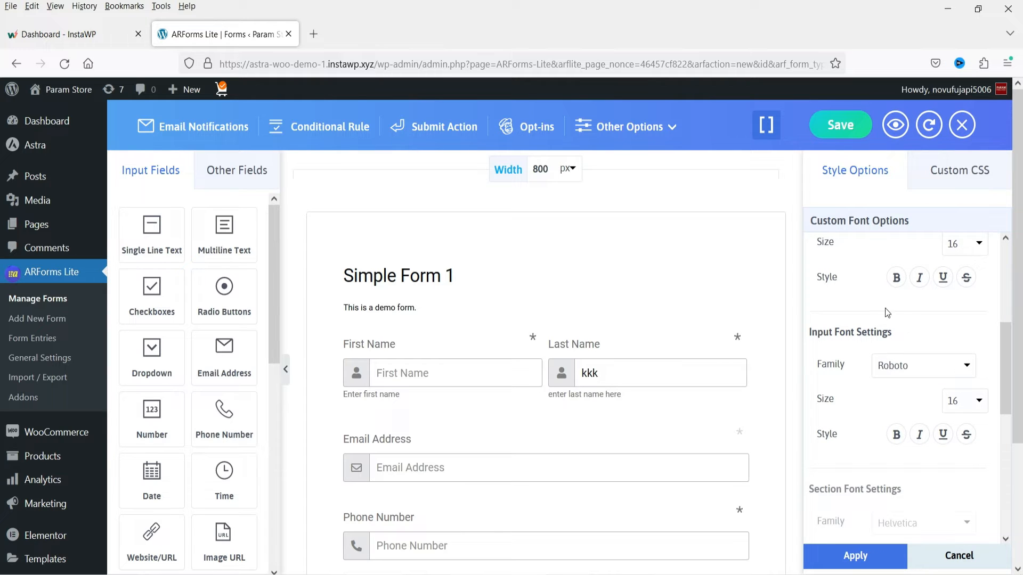
{"action": "scroll", "coordinate": [901, 380], "scroll_direction": "down", "scroll_amount": 8}
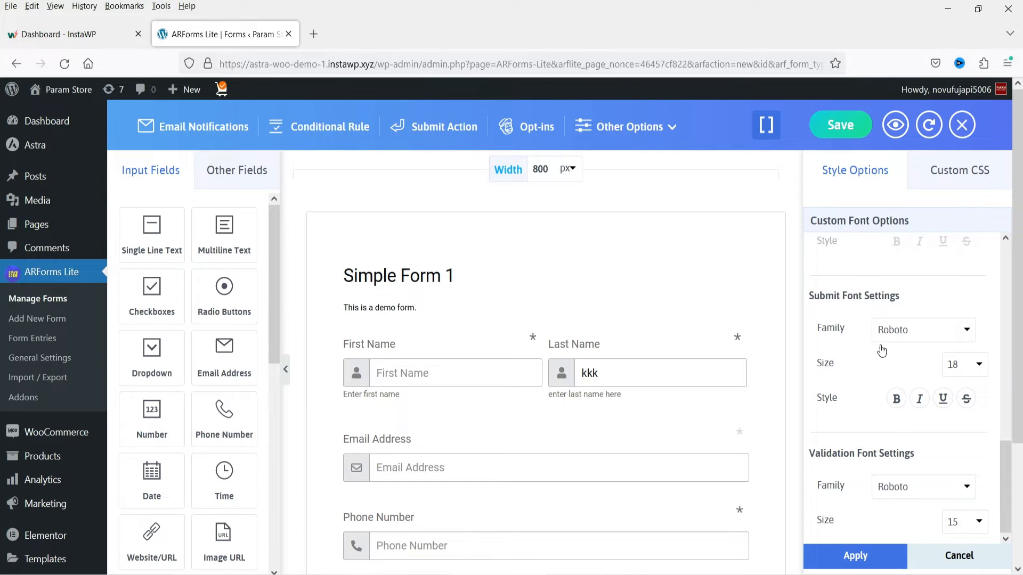
{"action": "scroll", "coordinate": [905, 356], "scroll_direction": "up", "scroll_amount": 8}
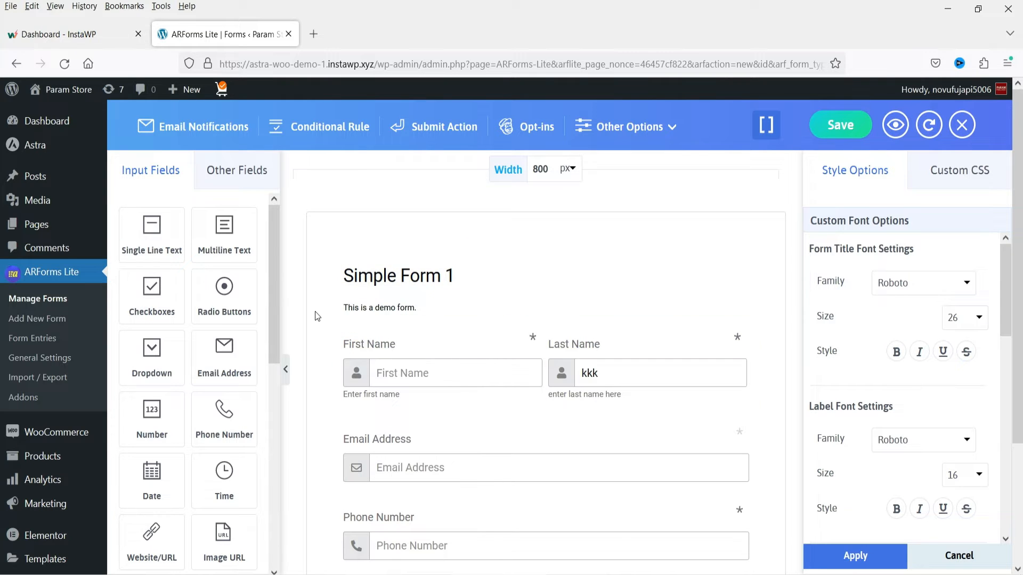
- Try a form title font size of 40 and set it back to 26
{"action": "left_click", "coordinate": [960, 319]}
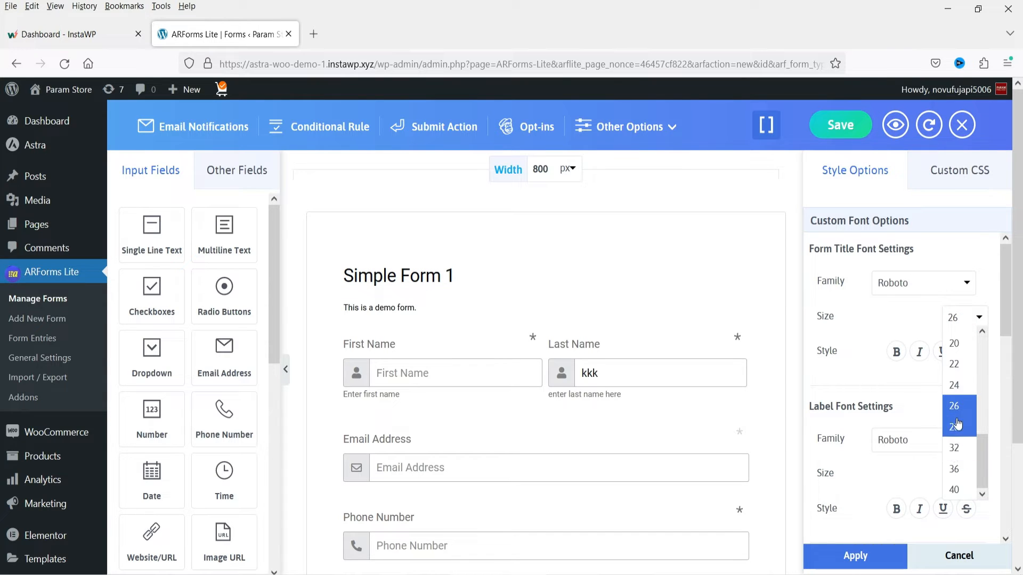
{"action": "left_click", "coordinate": [954, 491]}
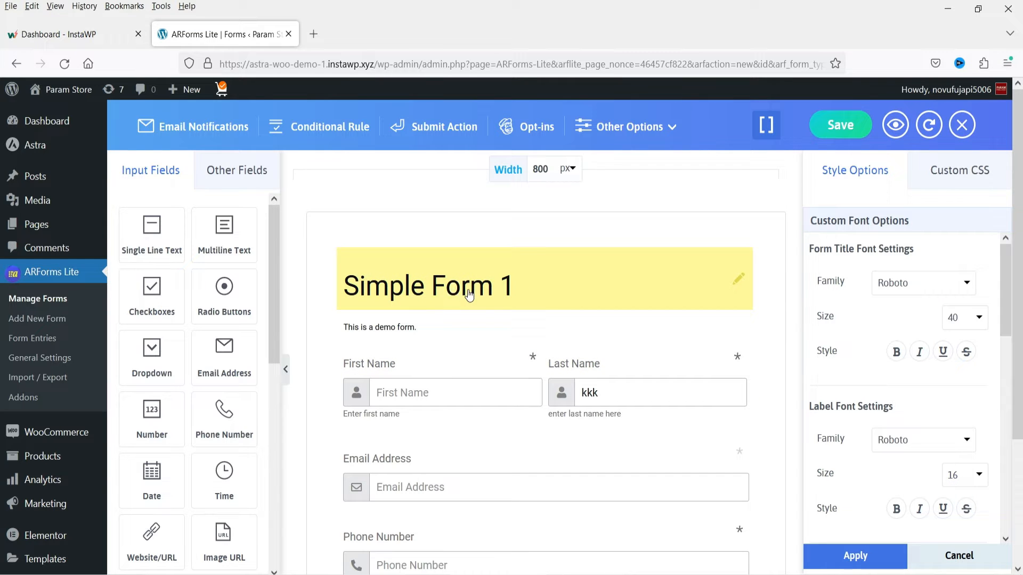
{"action": "left_click", "coordinate": [970, 324]}
{"action": "left_click", "coordinate": [954, 406]}
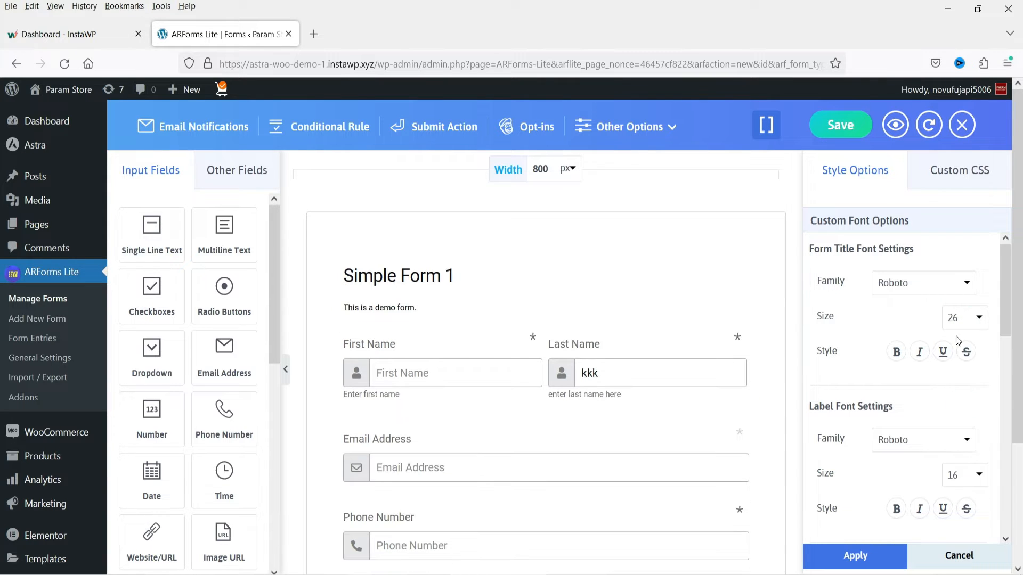
- Look over the label and input font settings and cancel the custom font options
{"action": "scroll", "coordinate": [913, 339], "scroll_direction": "down", "scroll_amount": 5}
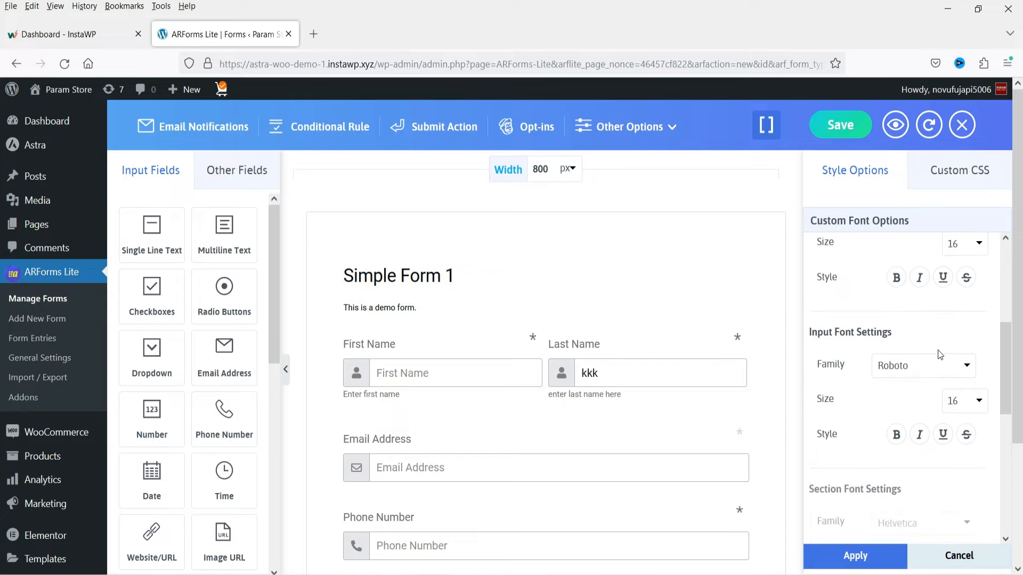
{"action": "scroll", "coordinate": [932, 349], "scroll_direction": "up", "scroll_amount": 5}
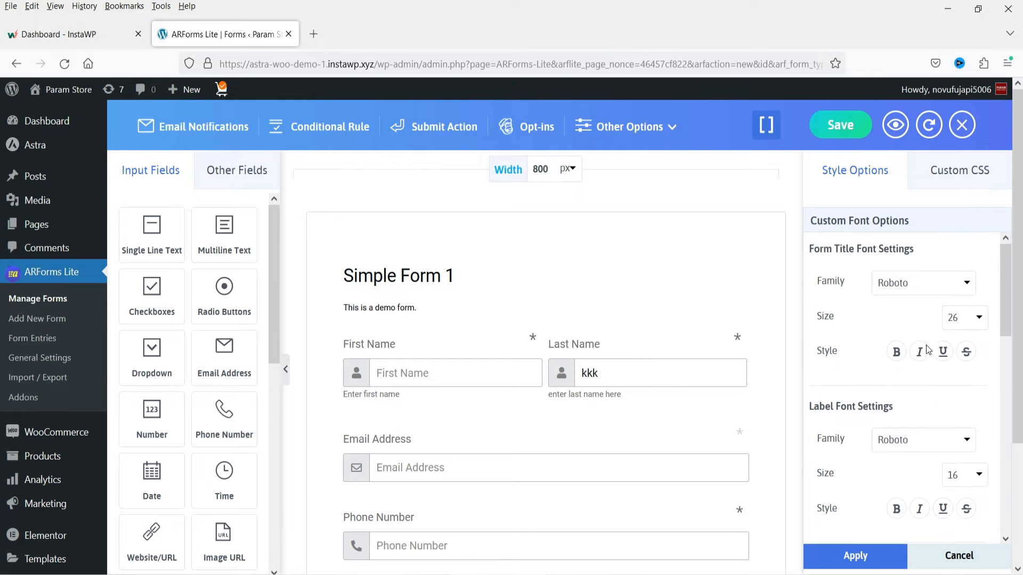
{"action": "left_click", "coordinate": [972, 565]}
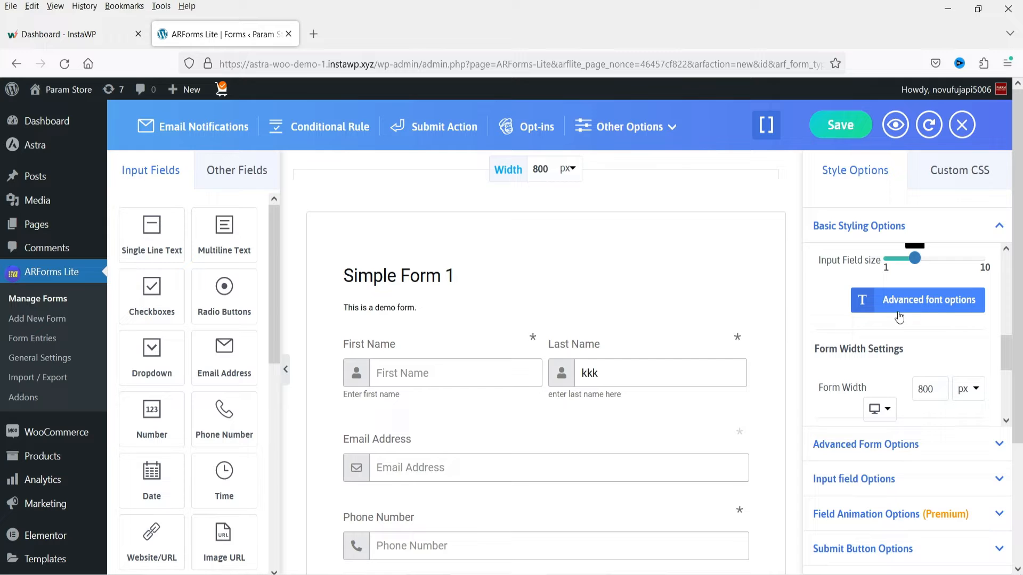
- Set the form width for desktop to 100 %
{"action": "scroll", "coordinate": [893, 320], "scroll_direction": "down", "scroll_amount": 5}
{"action": "scroll", "coordinate": [888, 321], "scroll_direction": "up", "scroll_amount": 3}
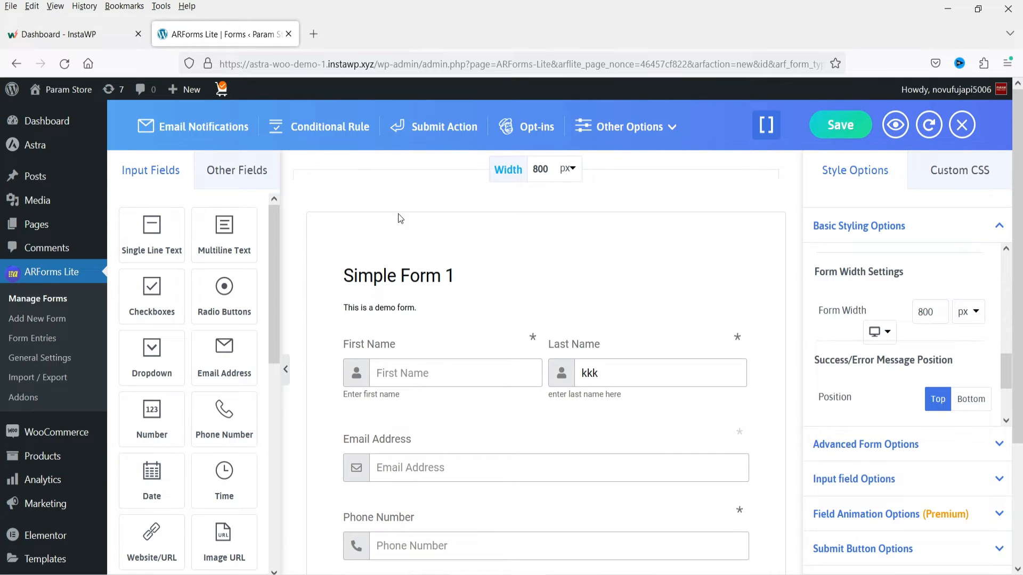
{"action": "left_click", "coordinate": [974, 311]}
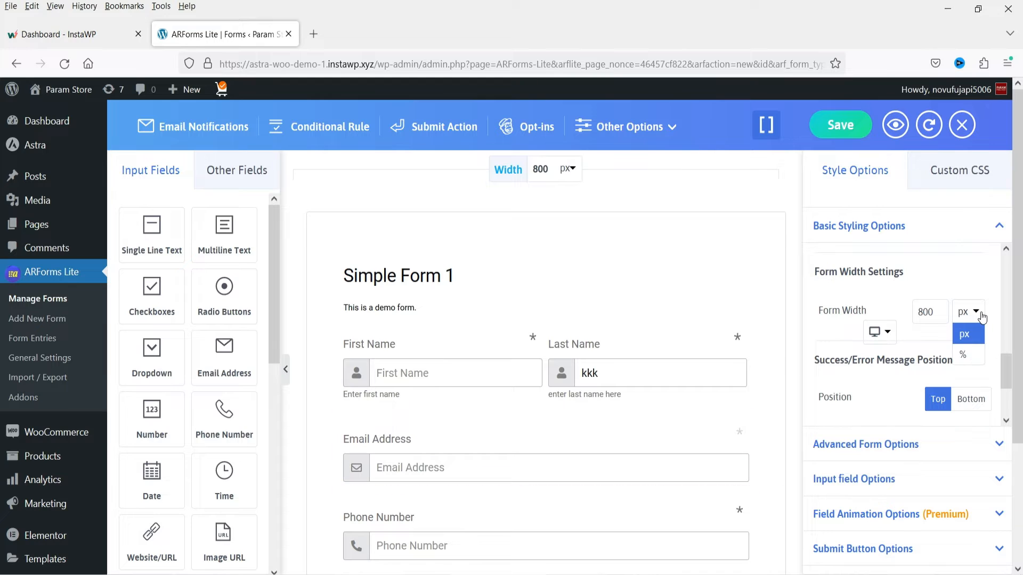
{"action": "left_click", "coordinate": [969, 353]}
{"action": "double_click", "coordinate": [927, 311]}
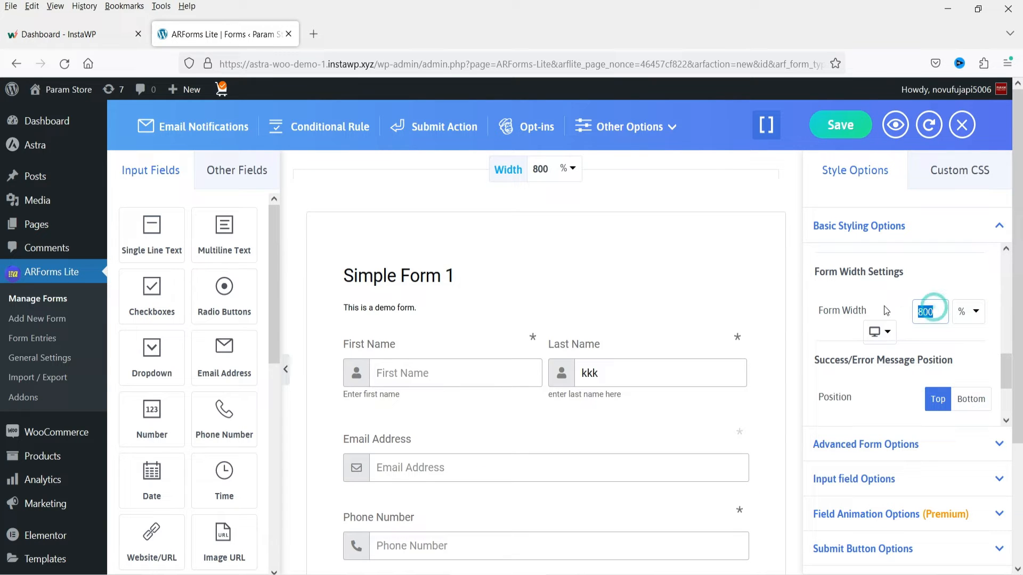
{"action": "type", "text": "100"}
{"action": "left_click", "coordinate": [884, 306]}
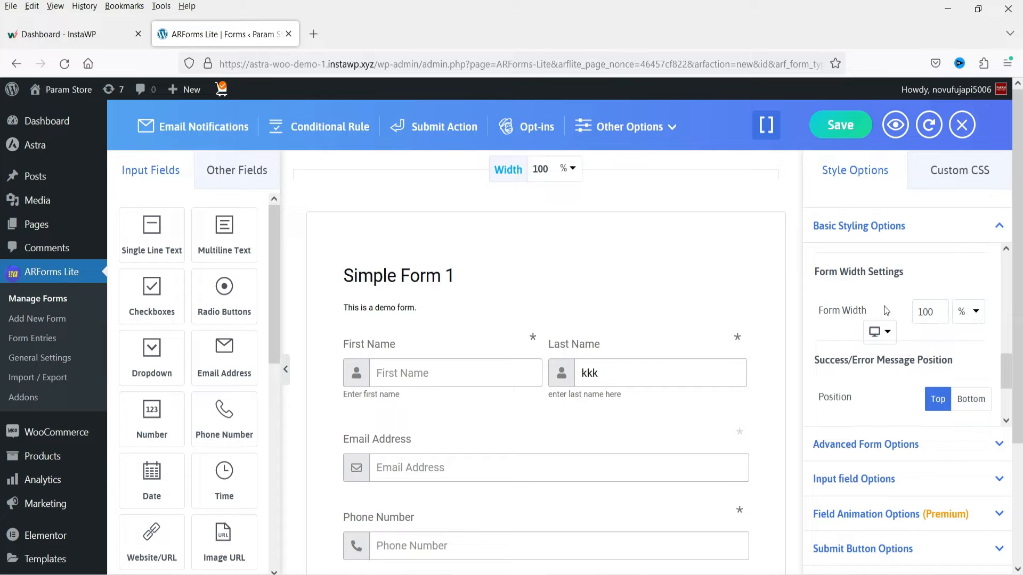
- Set the form width for tablet to 90 %
{"action": "left_click", "coordinate": [891, 339]}
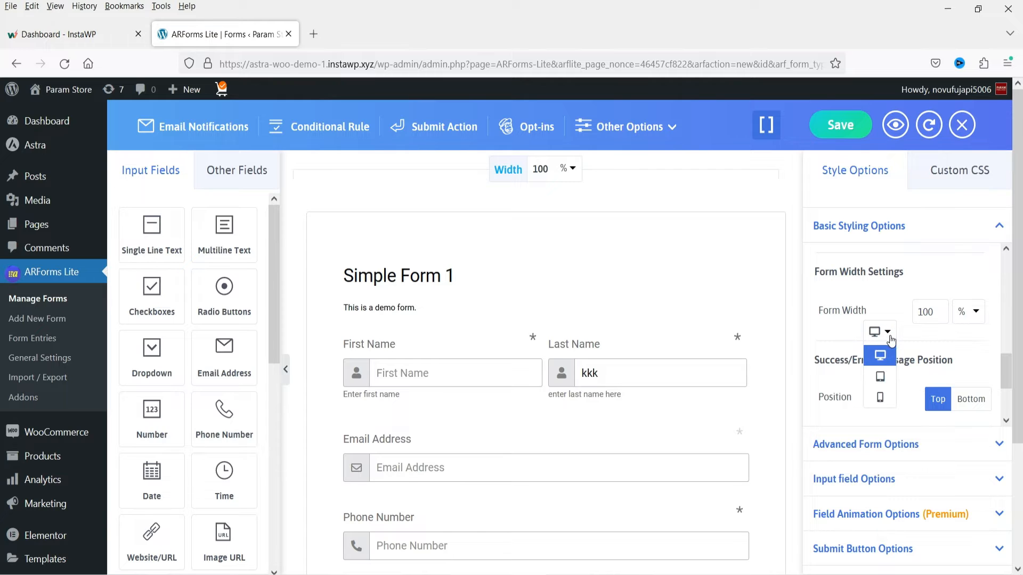
{"action": "left_click", "coordinate": [878, 376]}
{"action": "left_click", "coordinate": [928, 317]}
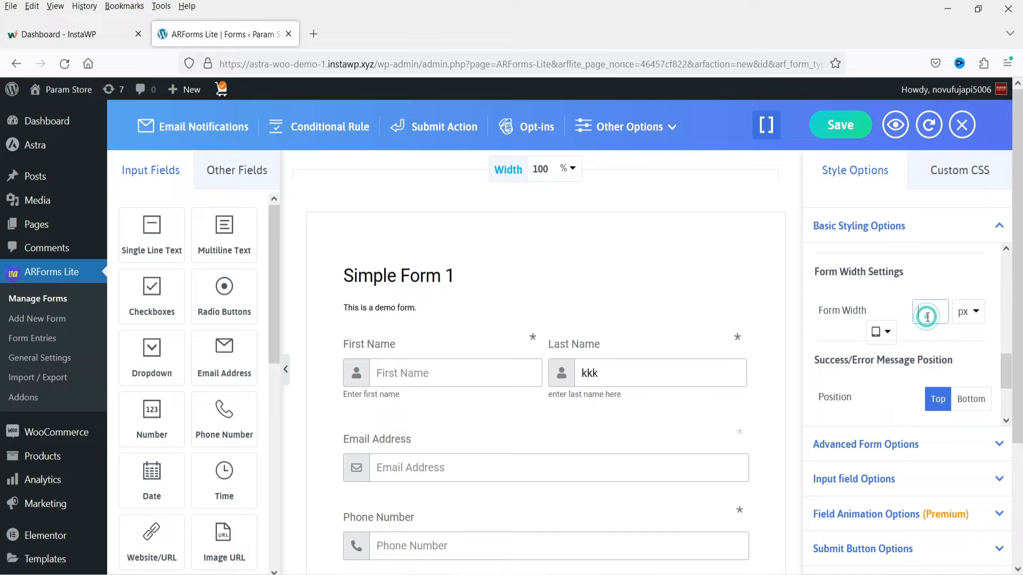
{"action": "type", "text": "90"}
{"action": "left_click", "coordinate": [969, 311]}
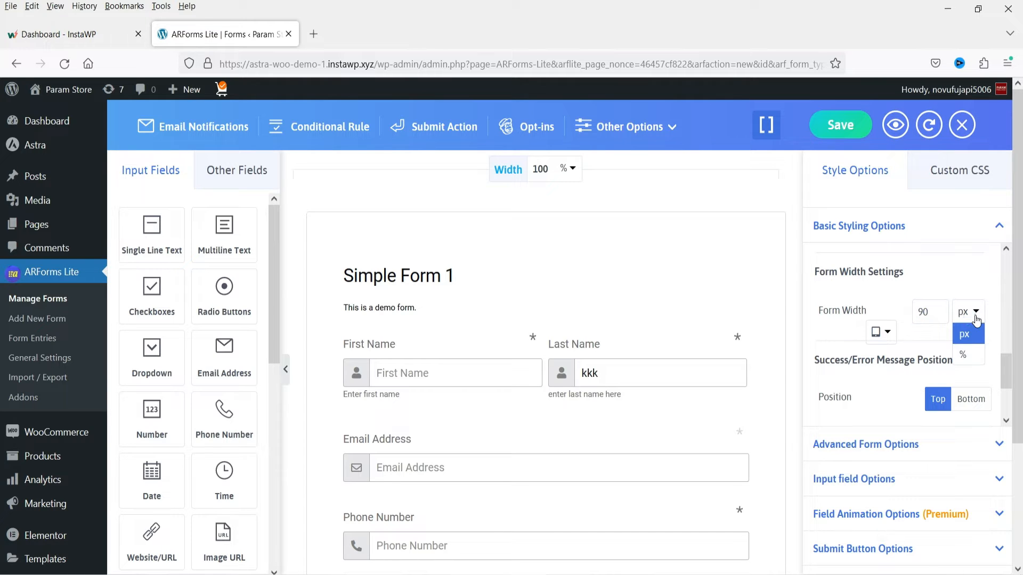
{"action": "left_click", "coordinate": [973, 347]}
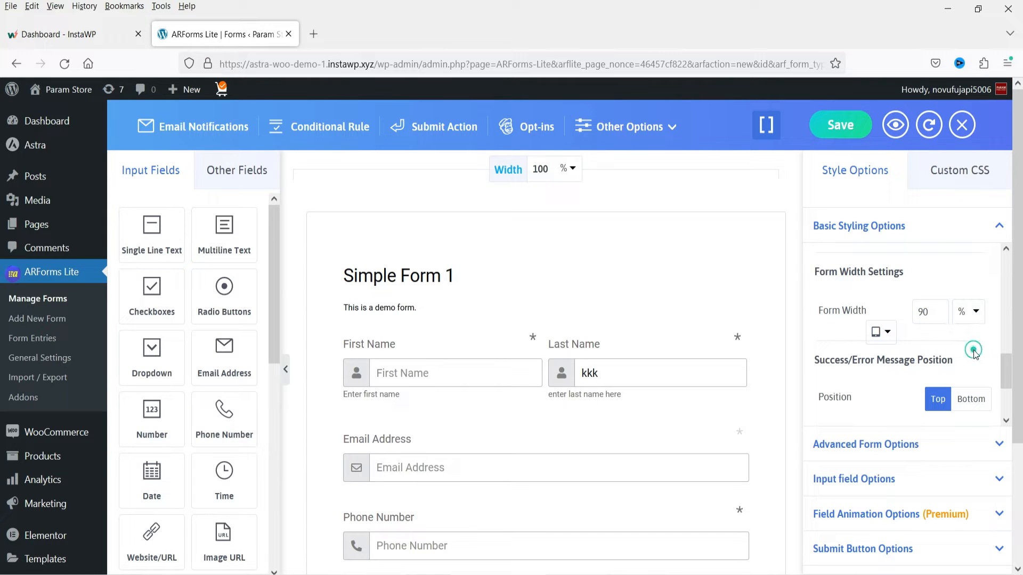
- Set the form width for mobile to 90
{"action": "left_click", "coordinate": [880, 332]}
{"action": "left_click", "coordinate": [881, 398]}
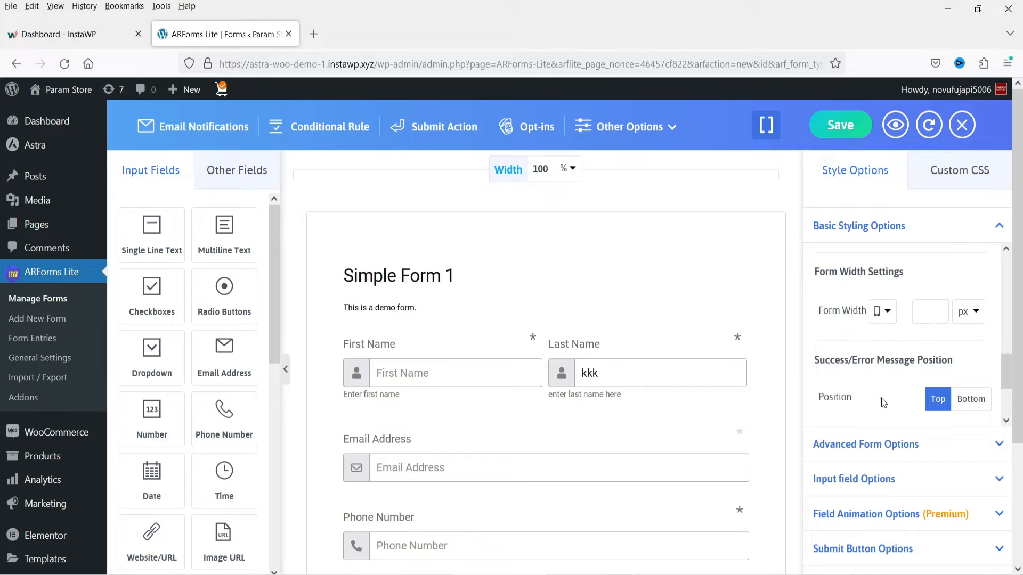
{"action": "left_click", "coordinate": [929, 313]}
{"action": "type", "text": "90"}
{"action": "left_click", "coordinate": [968, 311]}
- Set the position of the form's success and error messages to Bottom
{"action": "scroll", "coordinate": [927, 283], "scroll_direction": "down", "scroll_amount": 2}
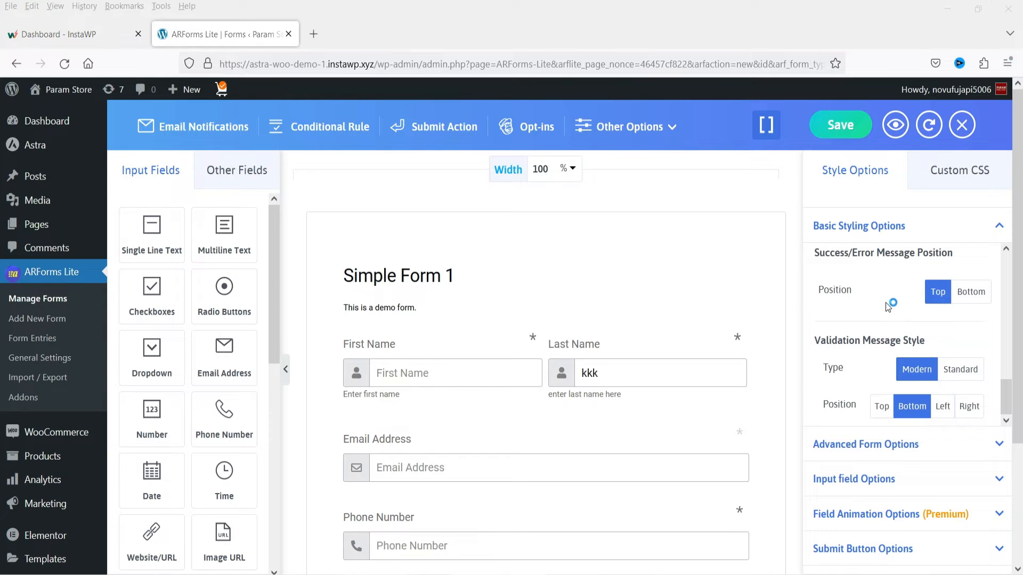
{"action": "left_click", "coordinate": [971, 292]}
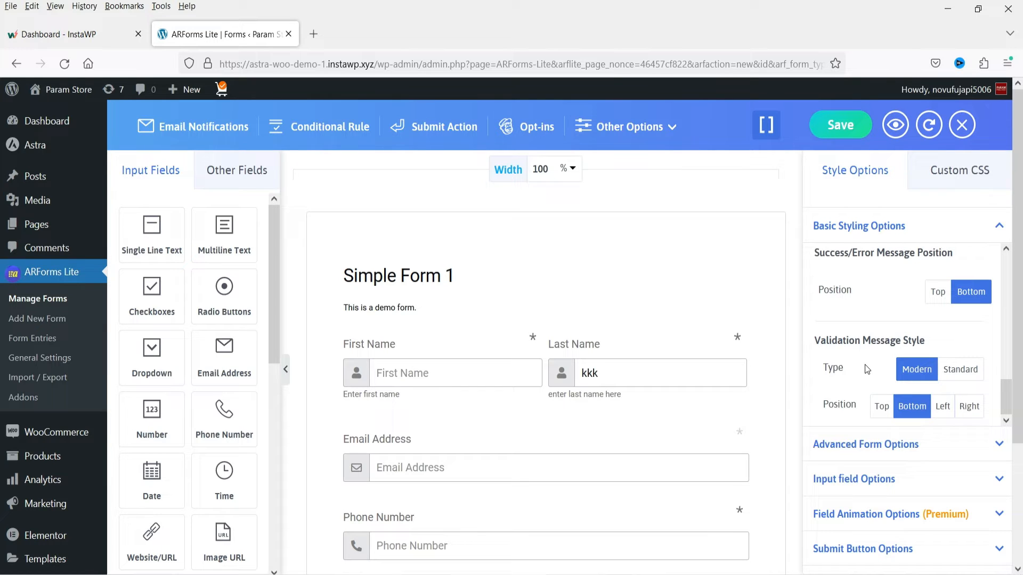
{"action": "left_click", "coordinate": [981, 382]}
- Turn off the display of the form's title and description in the advanced form options
{"action": "left_click", "coordinate": [914, 444]}
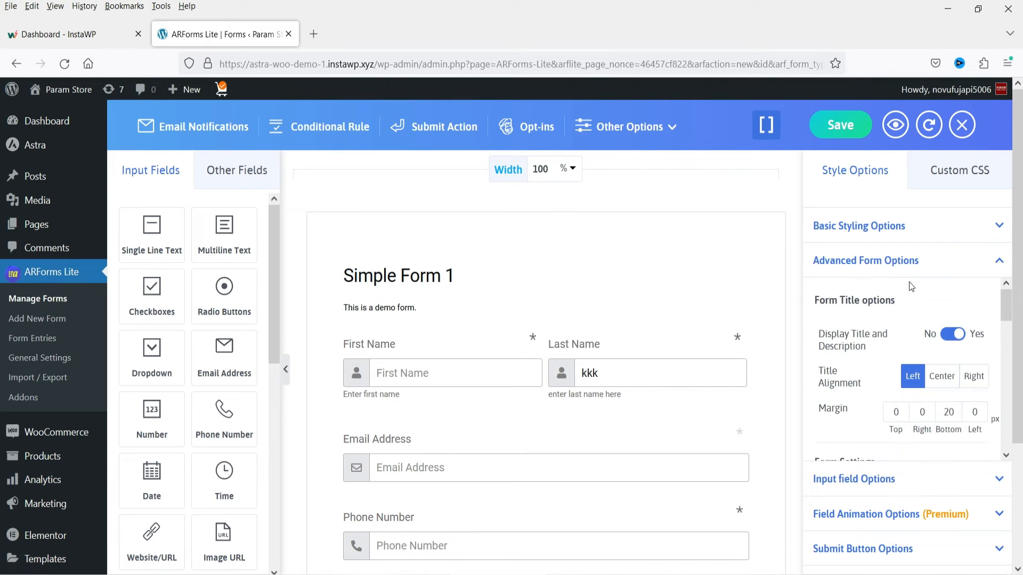
{"action": "scroll", "coordinate": [879, 335], "scroll_direction": "down", "scroll_amount": 2}
{"action": "scroll", "coordinate": [847, 336], "scroll_direction": "up", "scroll_amount": 2}
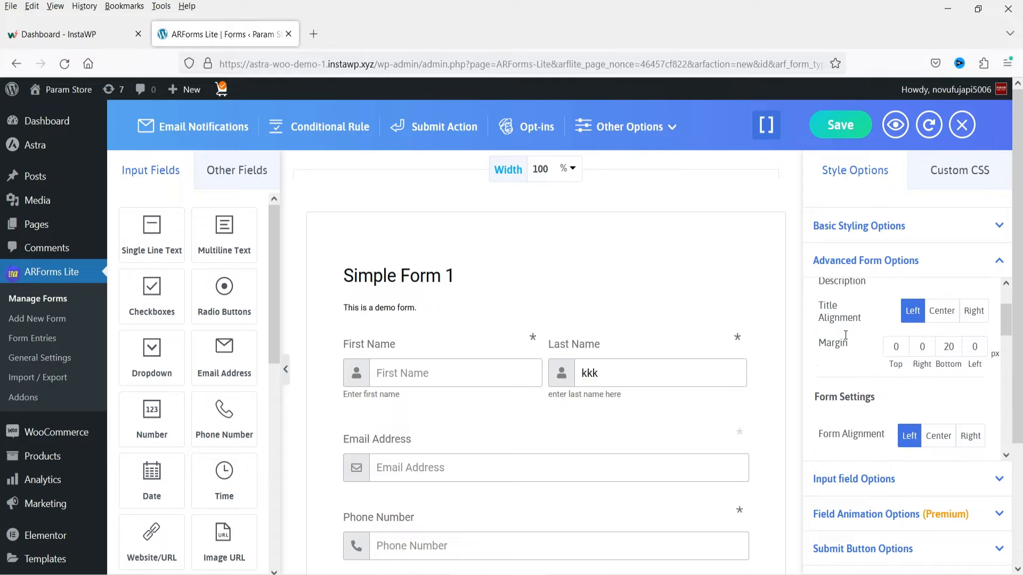
{"action": "left_click", "coordinate": [942, 340]}
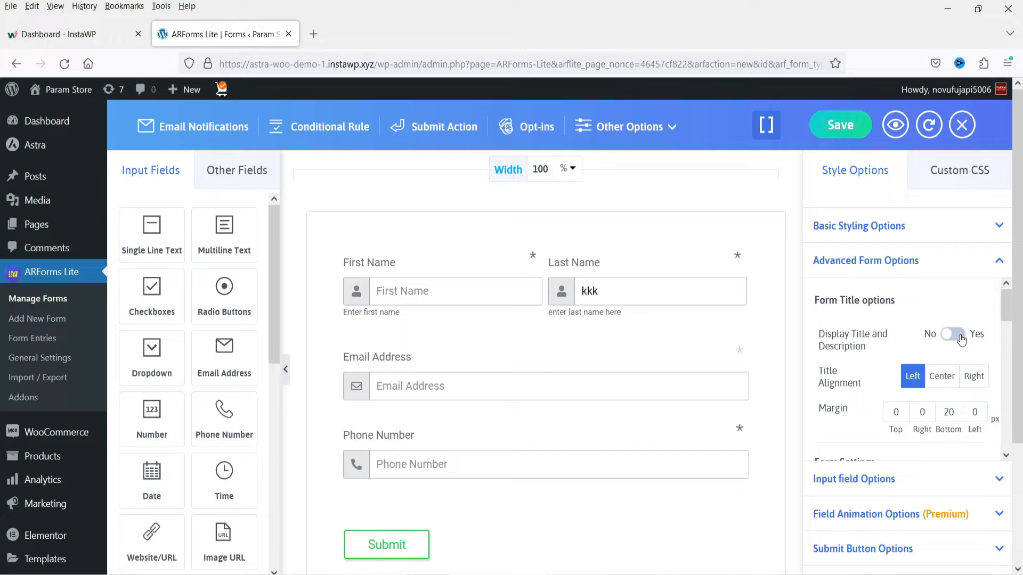
- Turn the form's title and description display back on and set the title alignment to Left after trying Center and Right
{"action": "left_click", "coordinate": [959, 339]}
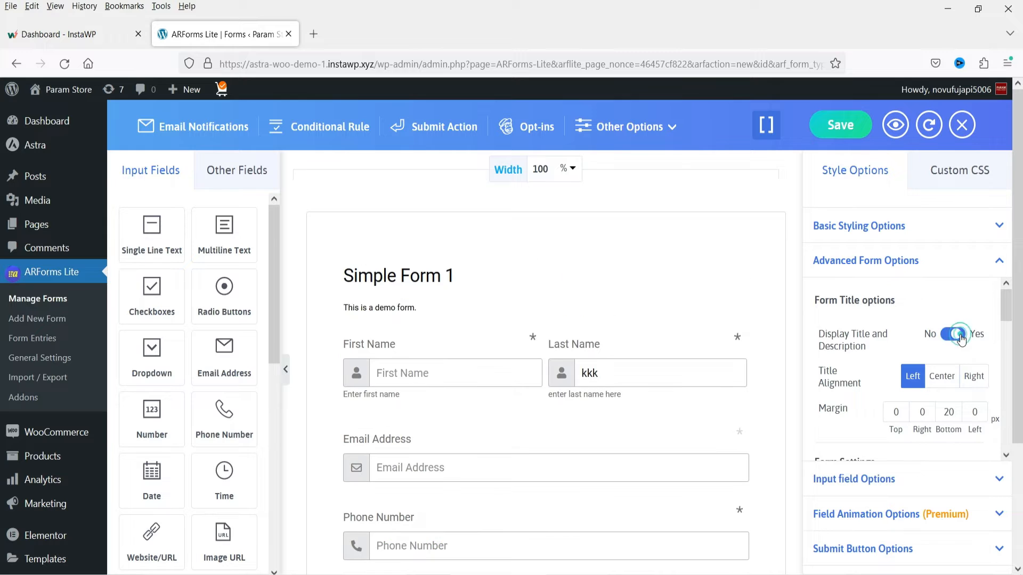
{"action": "left_click", "coordinate": [938, 380]}
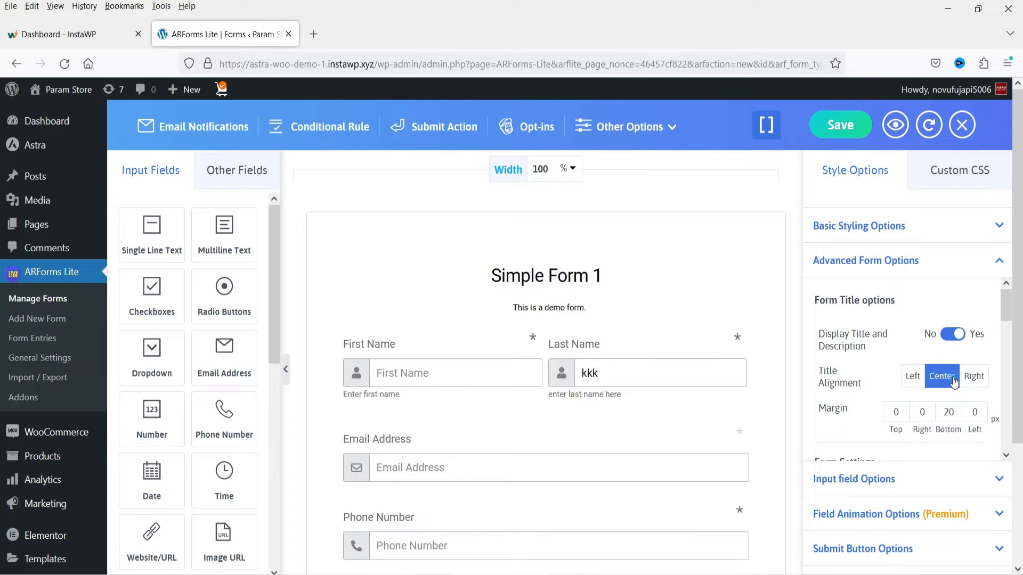
{"action": "left_click", "coordinate": [975, 377]}
{"action": "left_click", "coordinate": [912, 376]}
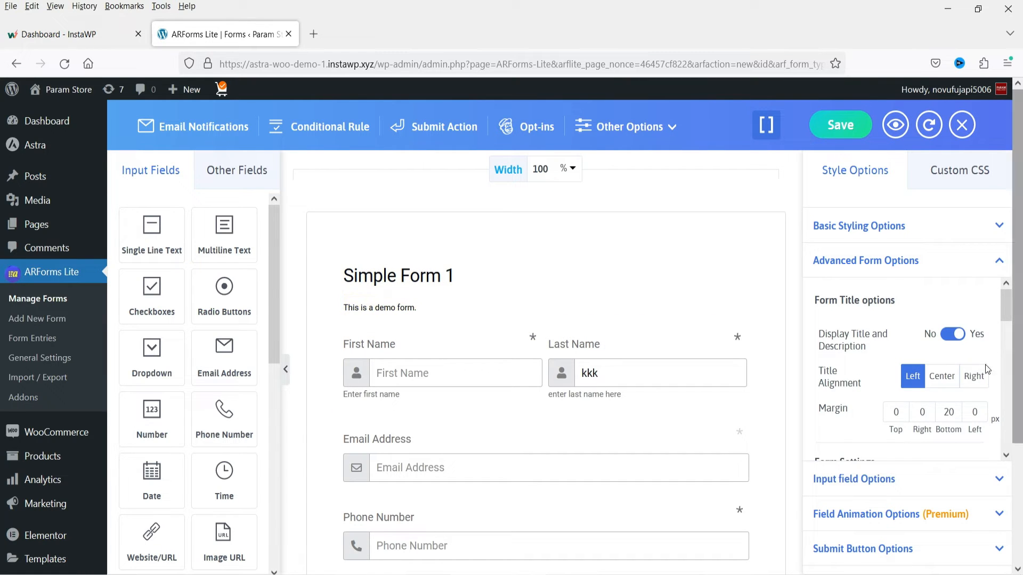
- Try a bottom margin of 50 px for the form title and set it back to 20 px
{"action": "scroll", "coordinate": [869, 342], "scroll_direction": "down", "scroll_amount": 3}
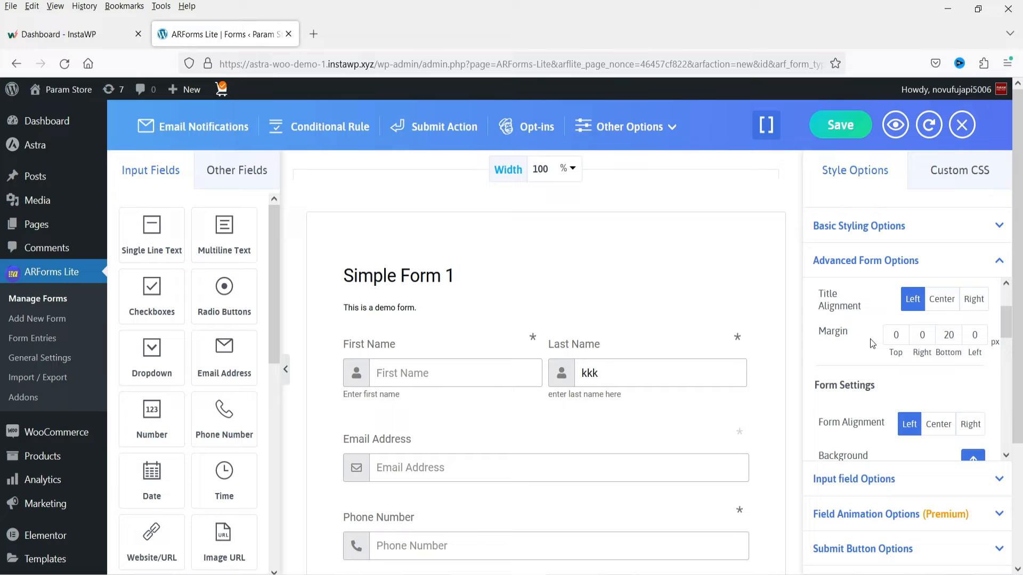
{"action": "double_click", "coordinate": [951, 334]}
{"action": "type", "text": "50"}
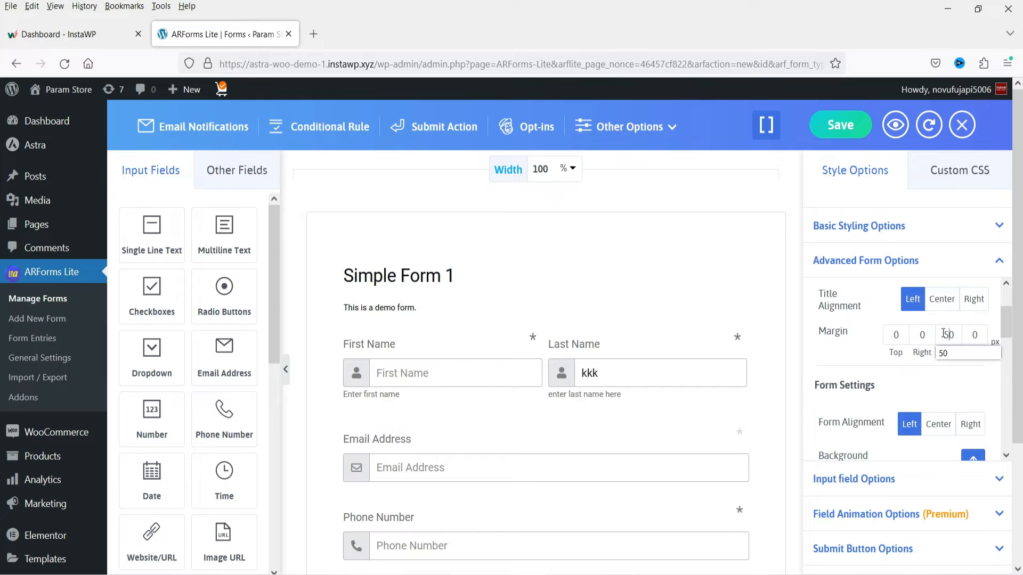
{"action": "left_click", "coordinate": [941, 350]}
{"action": "left_click", "coordinate": [836, 351]}
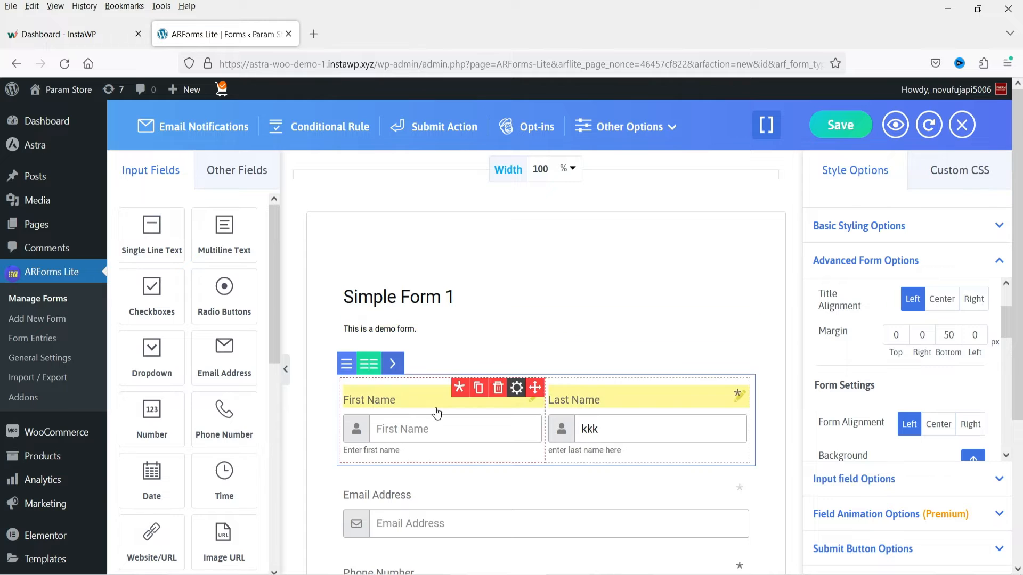
{"action": "double_click", "coordinate": [949, 339]}
{"action": "type", "text": "20"}
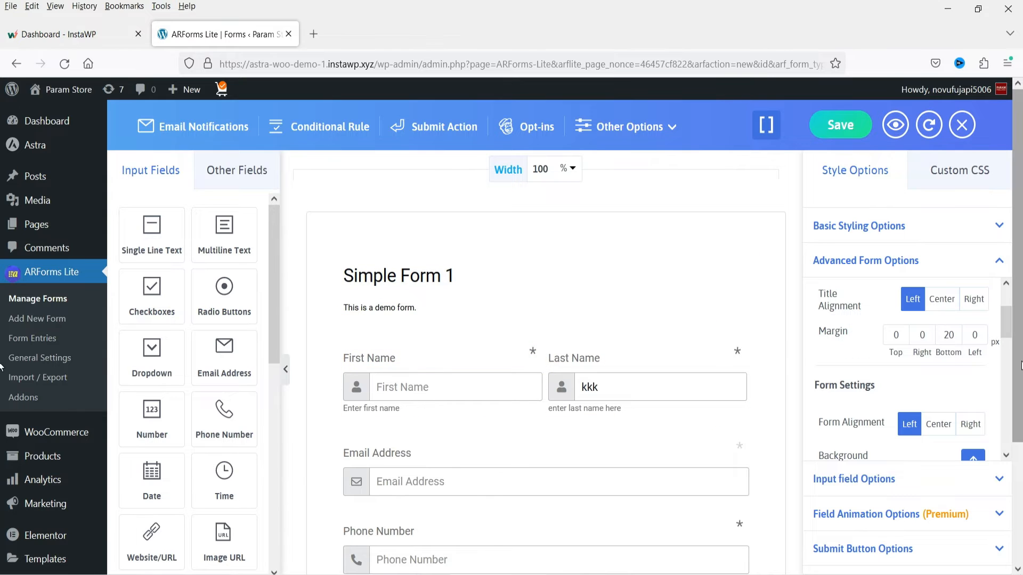
- Try the Center form alignment in the form settings and set it back to Left
{"action": "scroll", "coordinate": [927, 376], "scroll_direction": "down", "scroll_amount": 3}
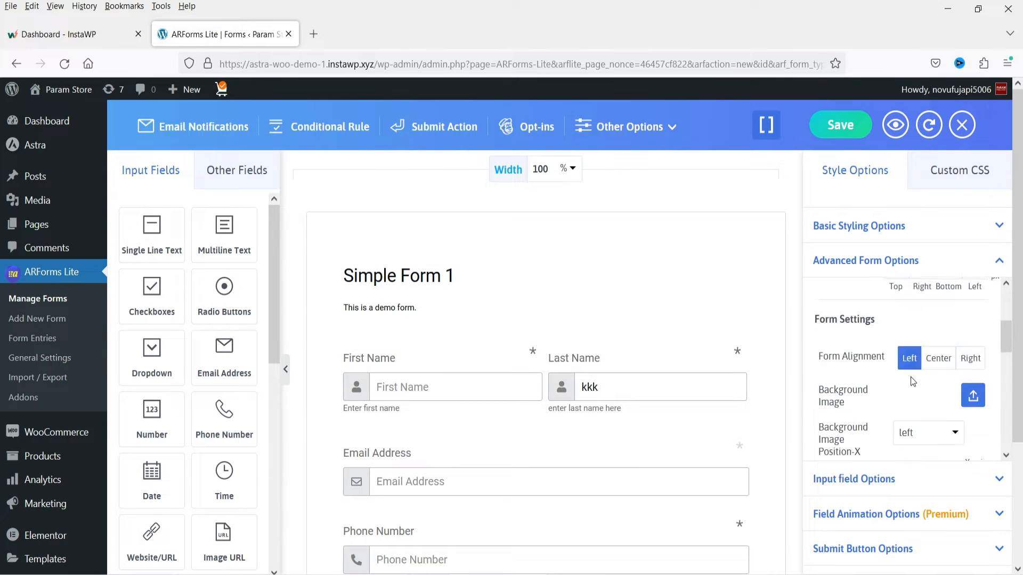
{"action": "scroll", "coordinate": [852, 371], "scroll_direction": "up", "scroll_amount": 1}
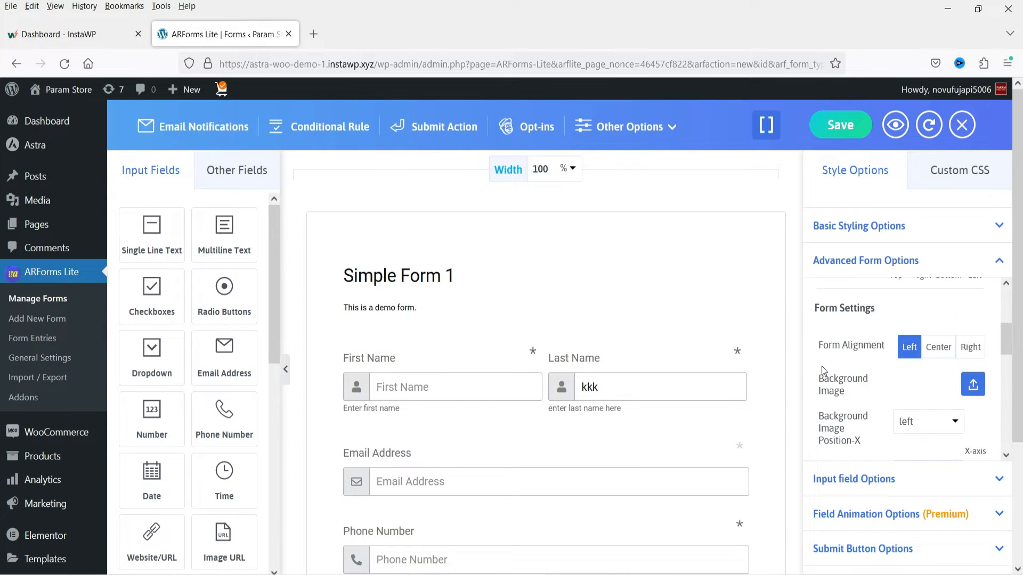
{"action": "left_click", "coordinate": [942, 356]}
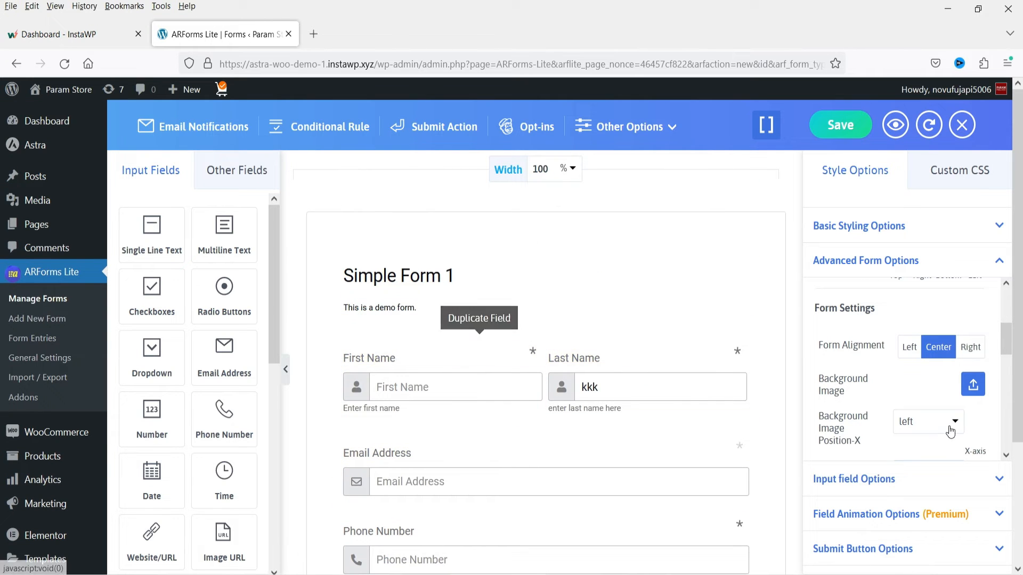
{"action": "left_click", "coordinate": [909, 346]}
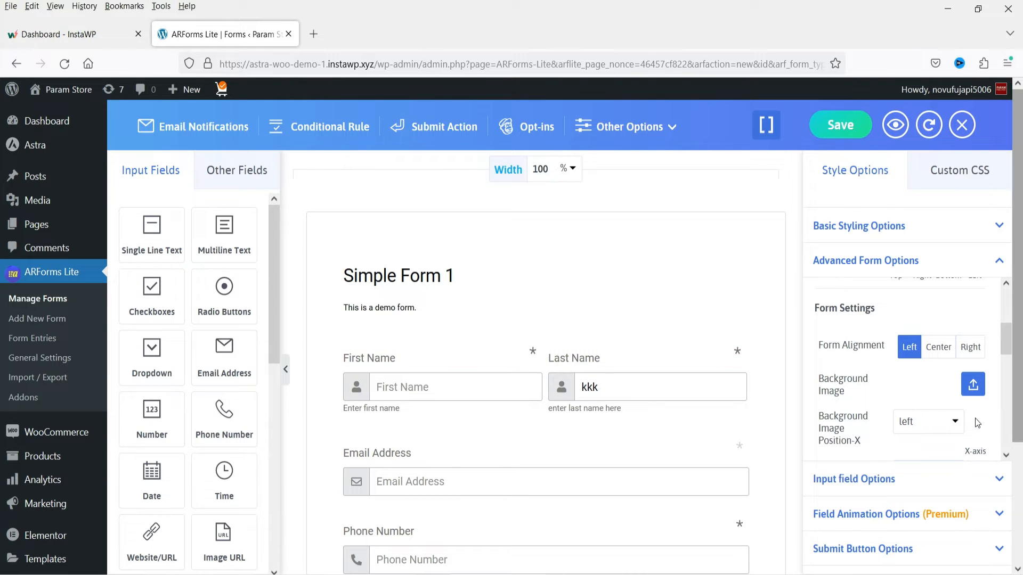
- Set the form's left and right padding for desktop to 25 each
{"action": "scroll", "coordinate": [899, 362], "scroll_direction": "down", "scroll_amount": 2}
{"action": "scroll", "coordinate": [906, 384], "scroll_direction": "up", "scroll_amount": 2}
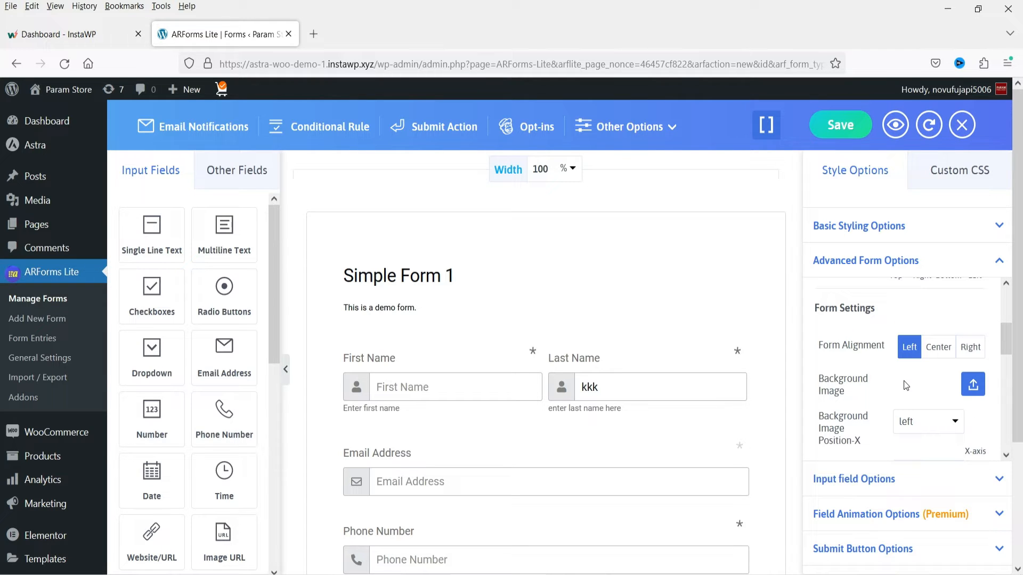
{"action": "scroll", "coordinate": [932, 362], "scroll_direction": "down", "scroll_amount": 3}
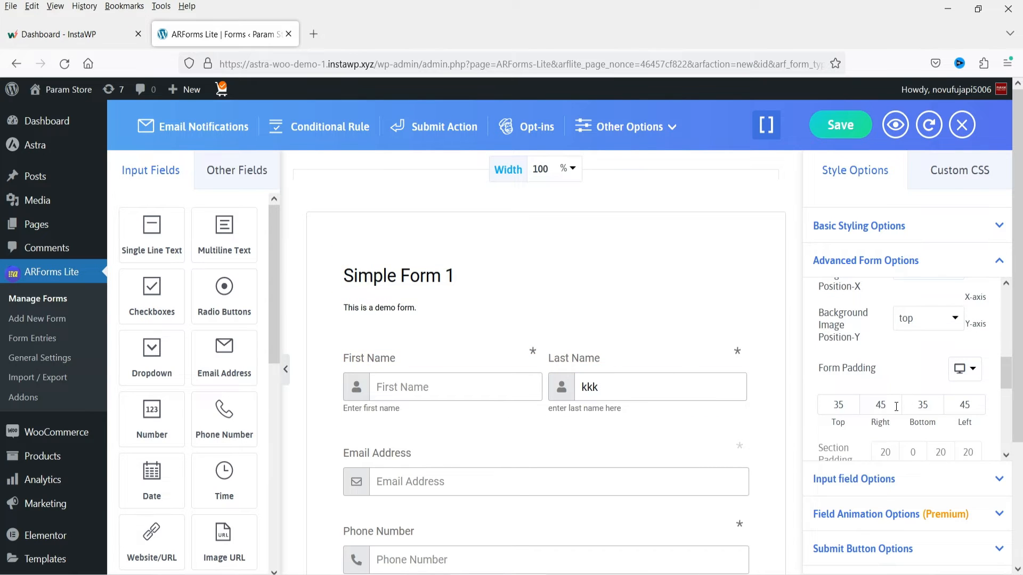
{"action": "double_click", "coordinate": [968, 406]}
{"action": "type", "text": "25"}
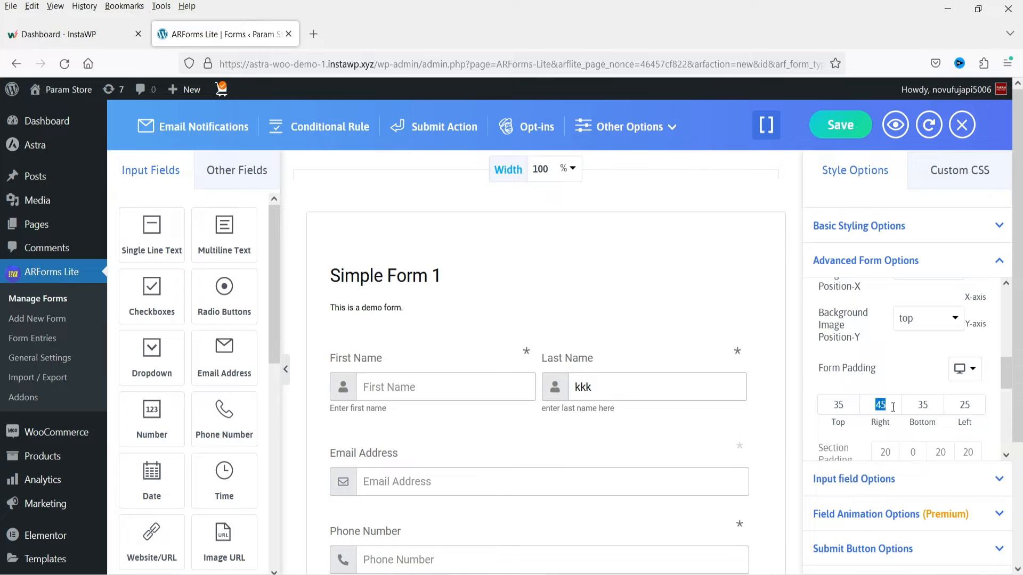
{"action": "double_click", "coordinate": [880, 406]}
{"action": "type", "text": "25"}
{"action": "left_click", "coordinate": [829, 421]}
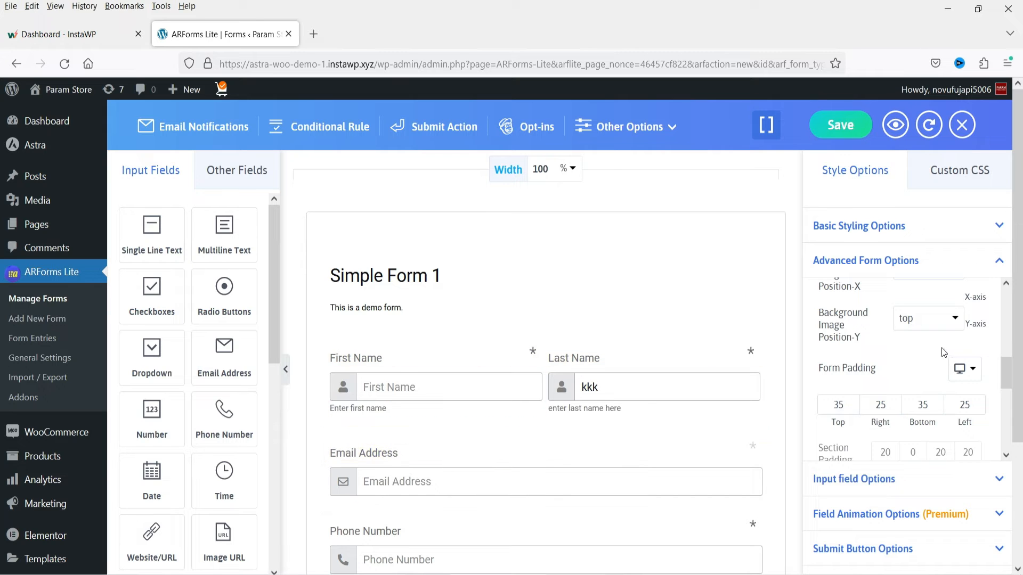
- Set the form border type to Shadow and the border size to 3 px
{"action": "scroll", "coordinate": [908, 401], "scroll_direction": "down", "scroll_amount": 3}
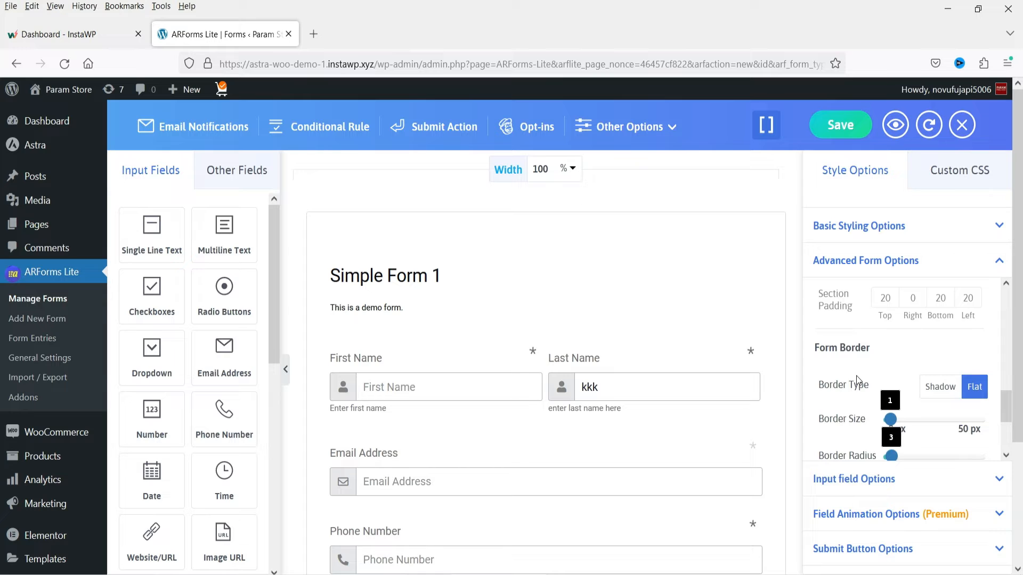
{"action": "scroll", "coordinate": [856, 375], "scroll_direction": "down", "scroll_amount": 2}
{"action": "scroll", "coordinate": [858, 353], "scroll_direction": "up", "scroll_amount": 2}
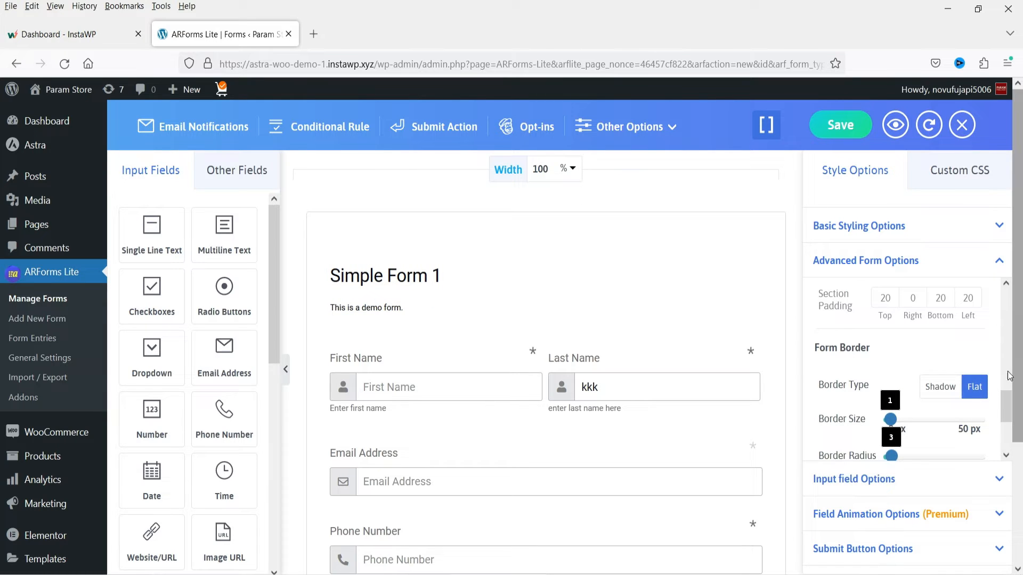
{"action": "left_click", "coordinate": [937, 390]}
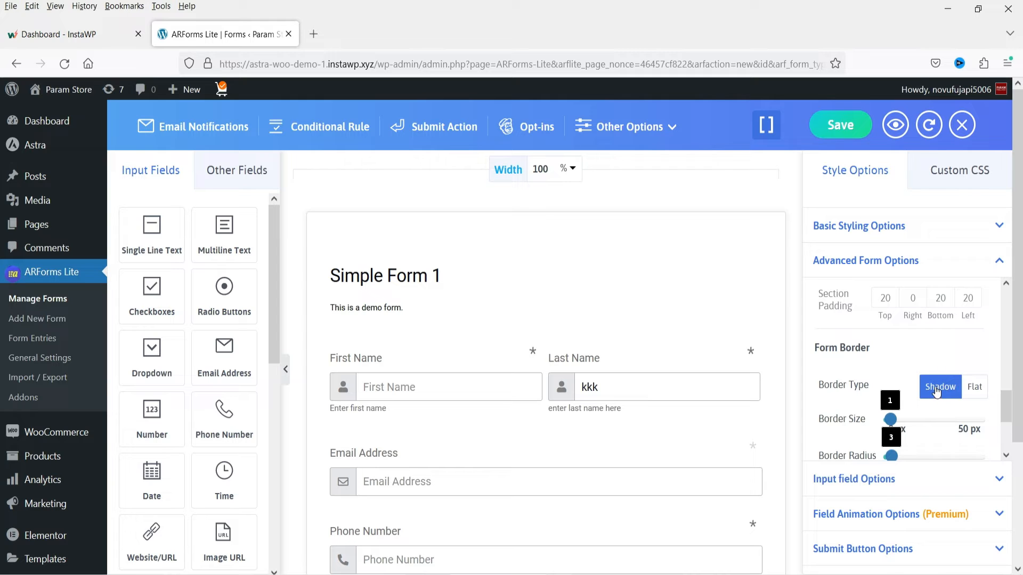
{"action": "left_click_drag", "start_coordinate": [901, 420], "coordinate": [894, 419]}
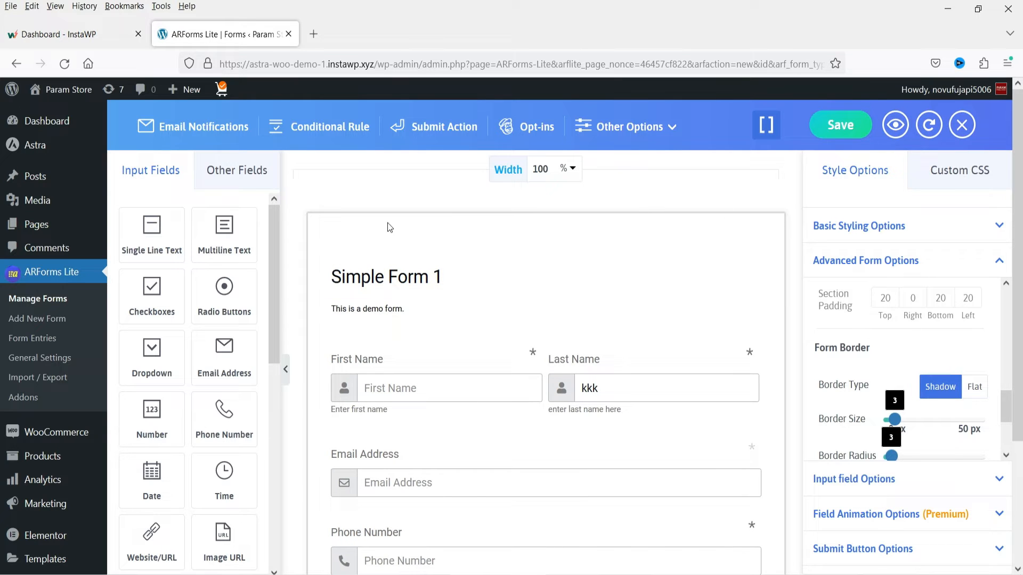
- Set the form's border radius to 13 px
{"action": "scroll", "coordinate": [877, 376], "scroll_direction": "down", "scroll_amount": 1}
{"action": "scroll", "coordinate": [876, 375], "scroll_direction": "down", "scroll_amount": 2}
{"action": "left_click_drag", "start_coordinate": [891, 379], "coordinate": [900, 381]}
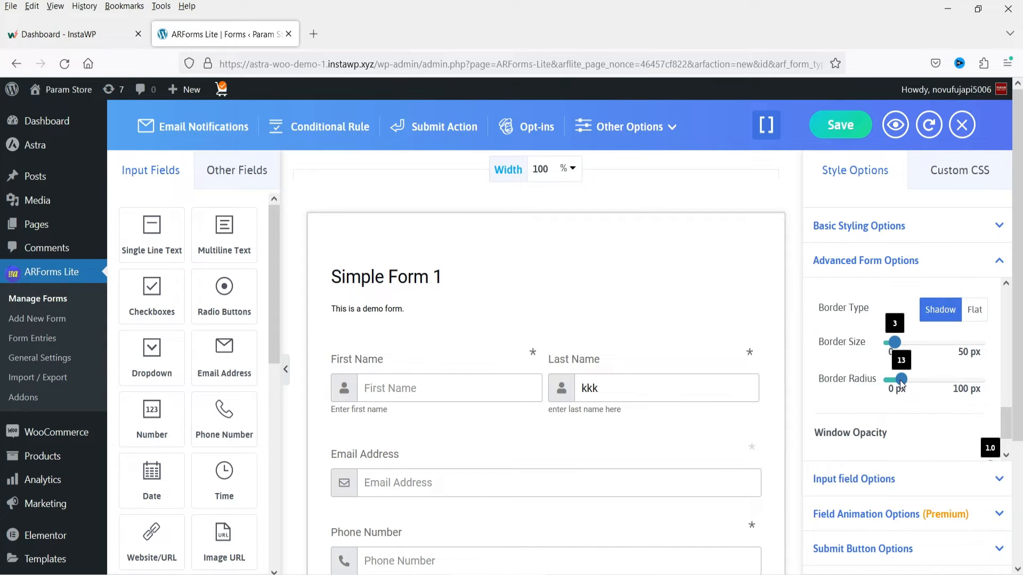
{"action": "double_click", "coordinate": [872, 397]}
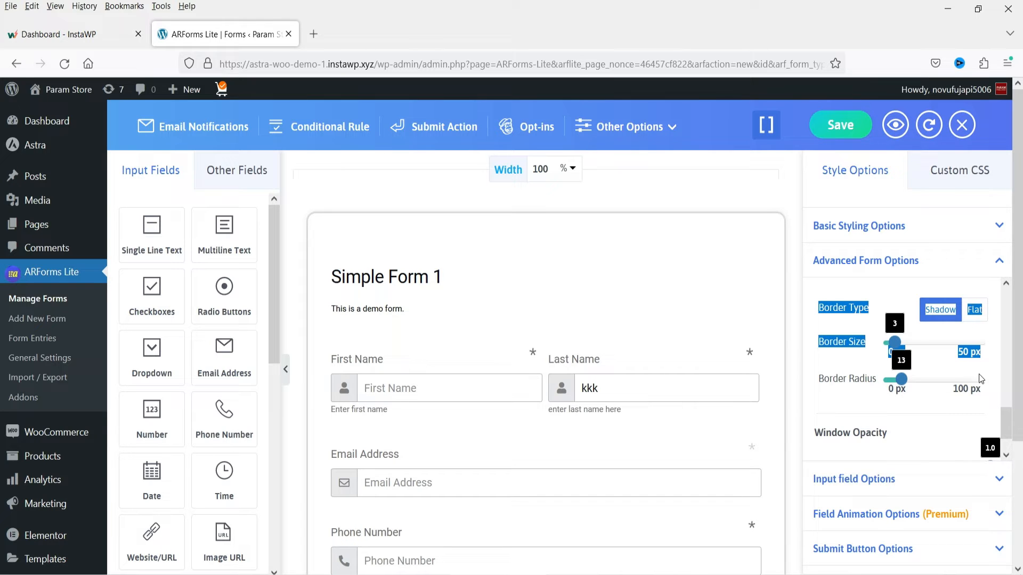
{"action": "left_click", "coordinate": [821, 319]}
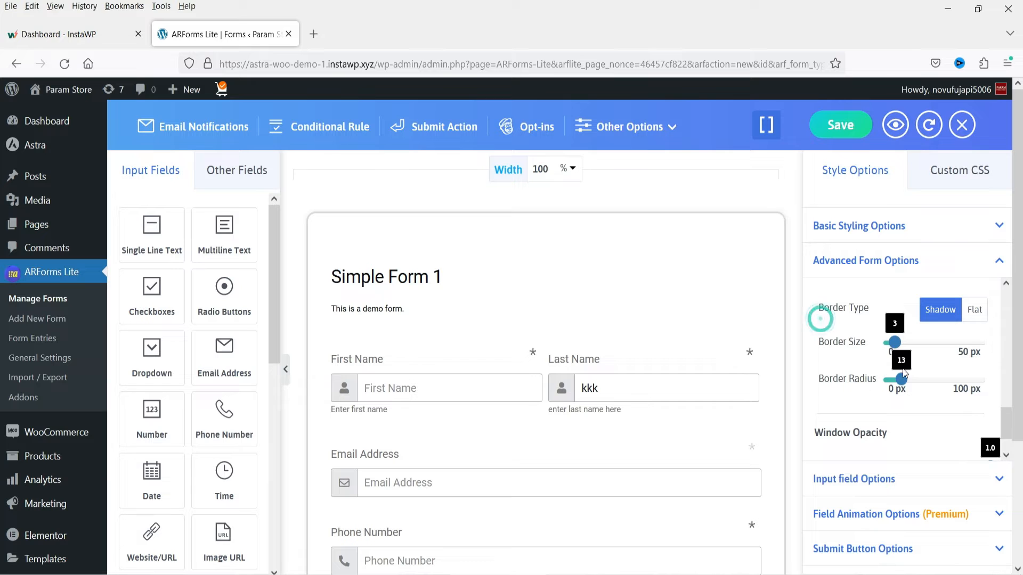
- Try adjusting the form's window opacity and return it to 1.0
{"action": "scroll", "coordinate": [906, 404], "scroll_direction": "down", "scroll_amount": 5}
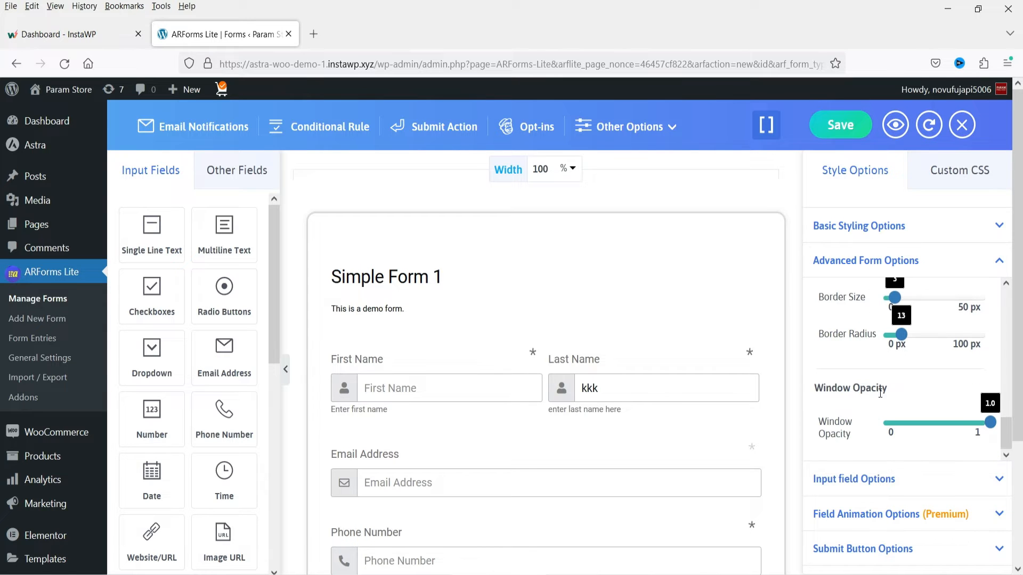
{"action": "left_click_drag", "start_coordinate": [950, 423], "coordinate": [1021, 424]}
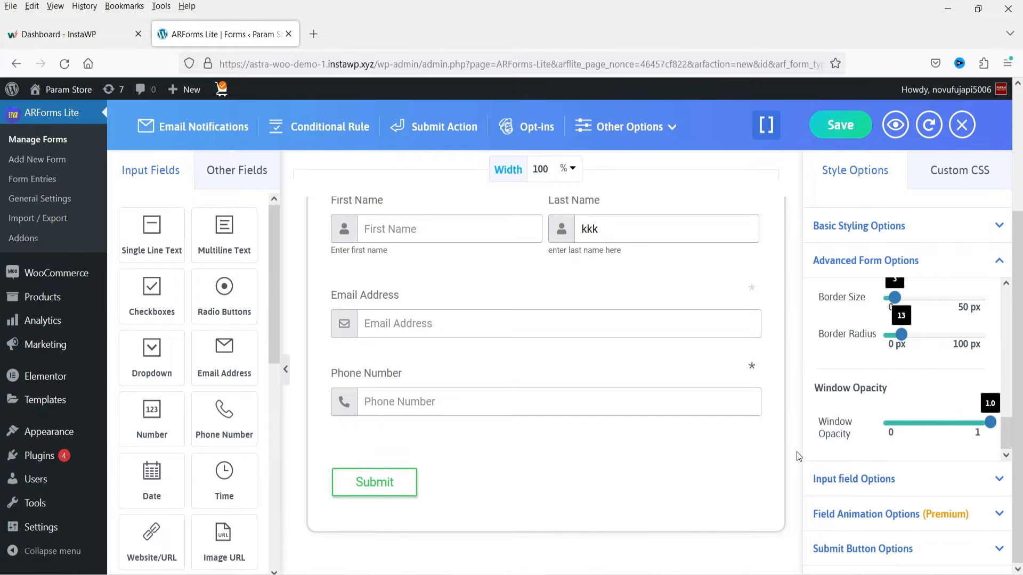
- Open the input field options, try the Right label alignment and set it back to Left
{"action": "left_click", "coordinate": [884, 476]}
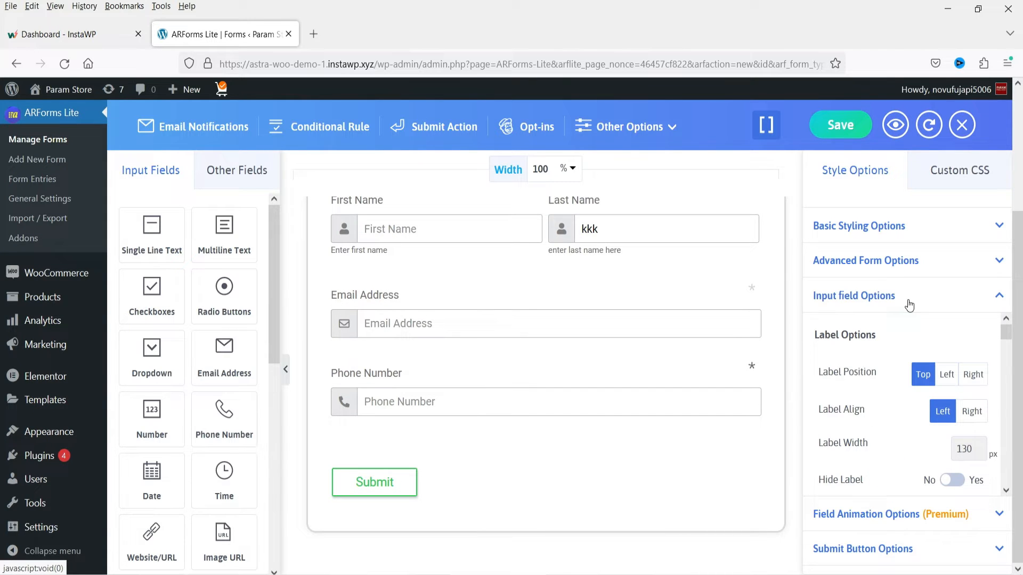
{"action": "scroll", "coordinate": [605, 341], "scroll_direction": "up", "scroll_amount": 3}
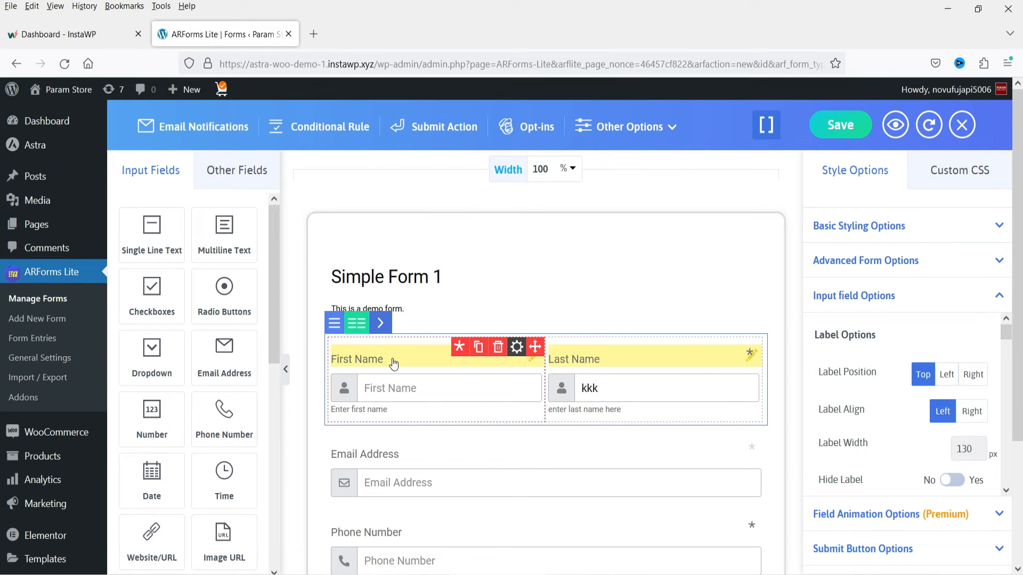
{"action": "left_click", "coordinate": [971, 414]}
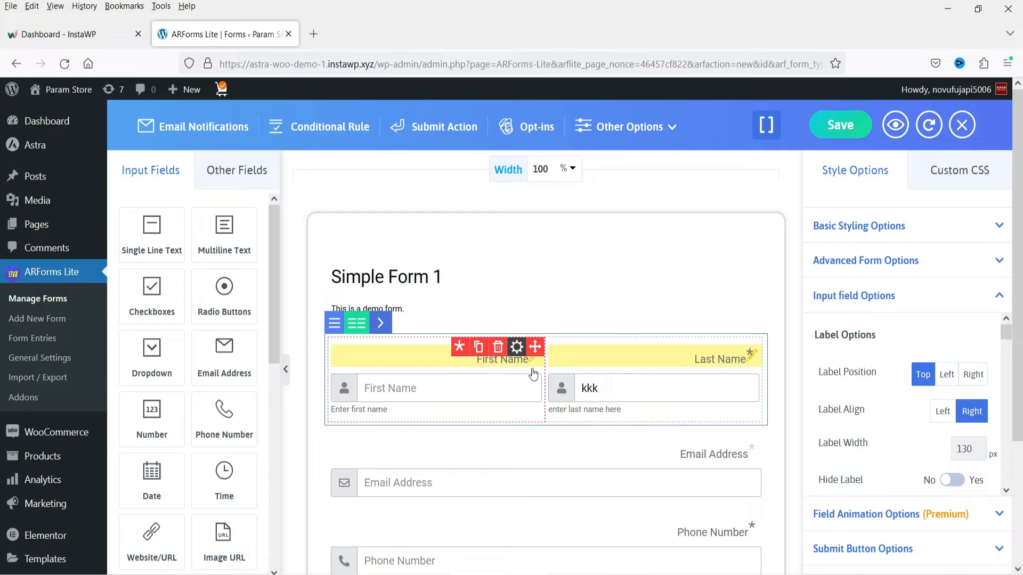
{"action": "left_click", "coordinate": [941, 415]}
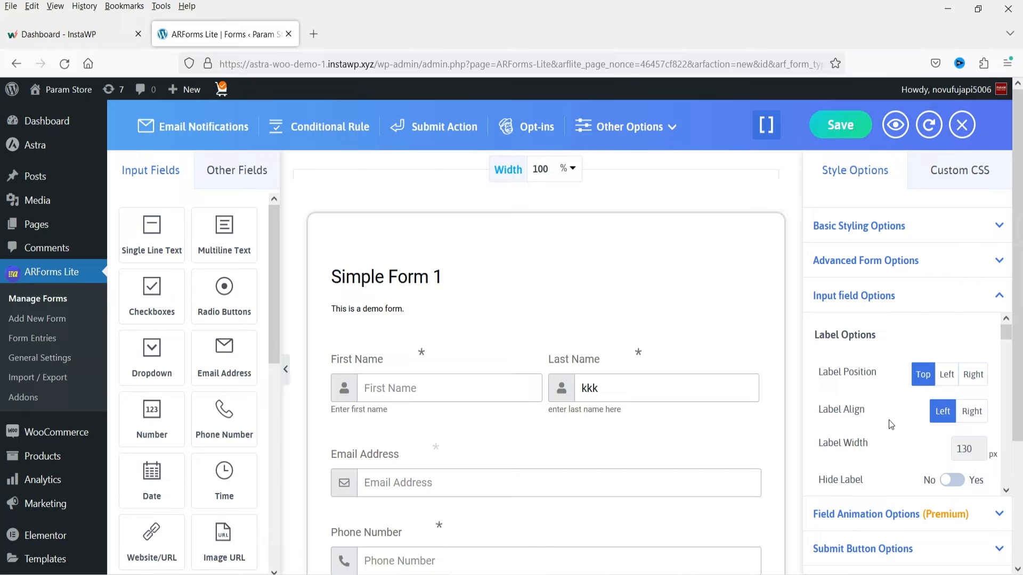
- Try hiding the labels of the input fields and turn the Hide Label option off again
{"action": "scroll", "coordinate": [929, 387], "scroll_direction": "down", "scroll_amount": 3}
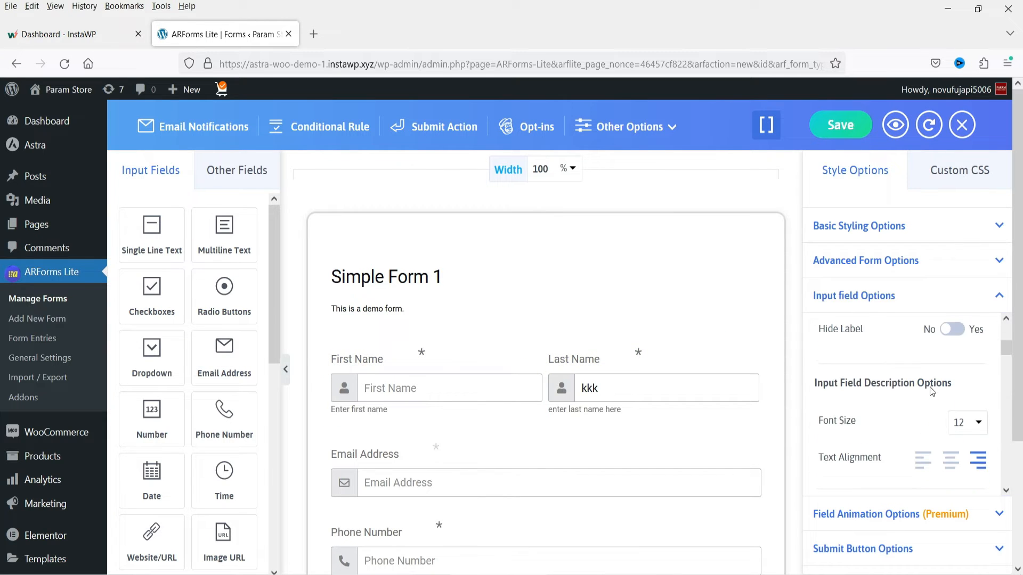
{"action": "left_click", "coordinate": [955, 327]}
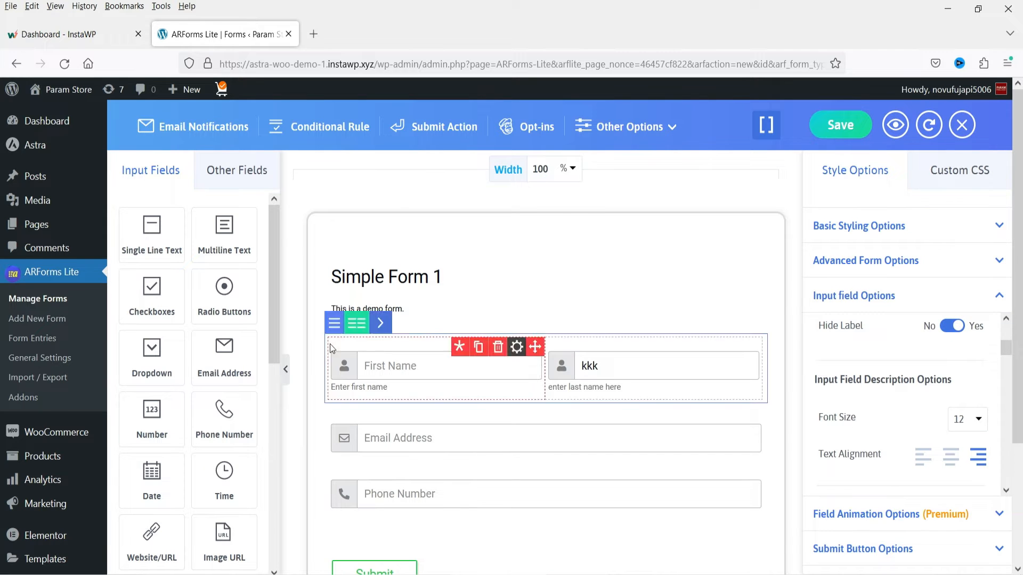
{"action": "left_click", "coordinate": [947, 327]}
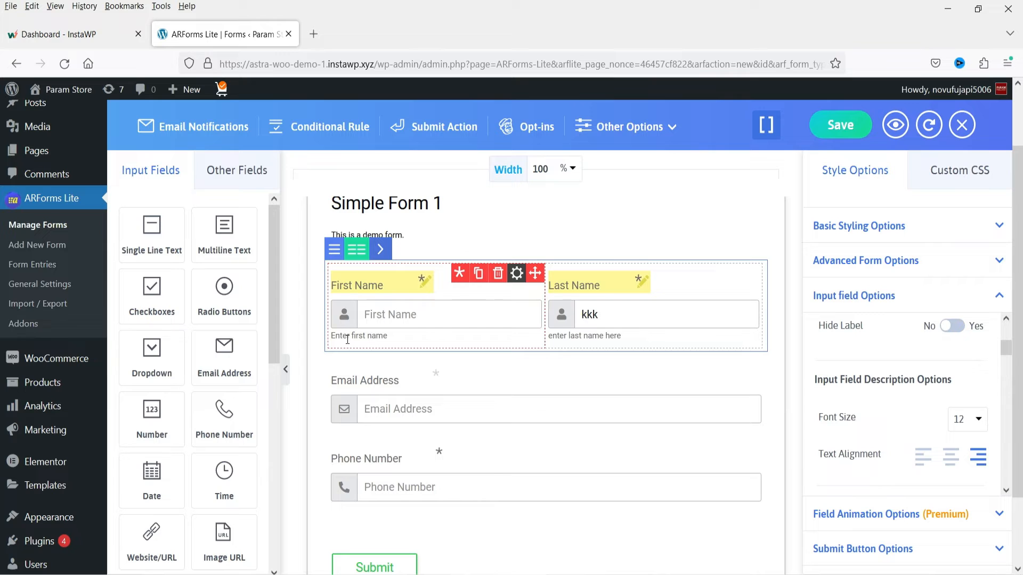
- Set the input field descriptions to font size 15 and align their text left after trying center alignment
{"action": "left_click", "coordinate": [965, 421]}
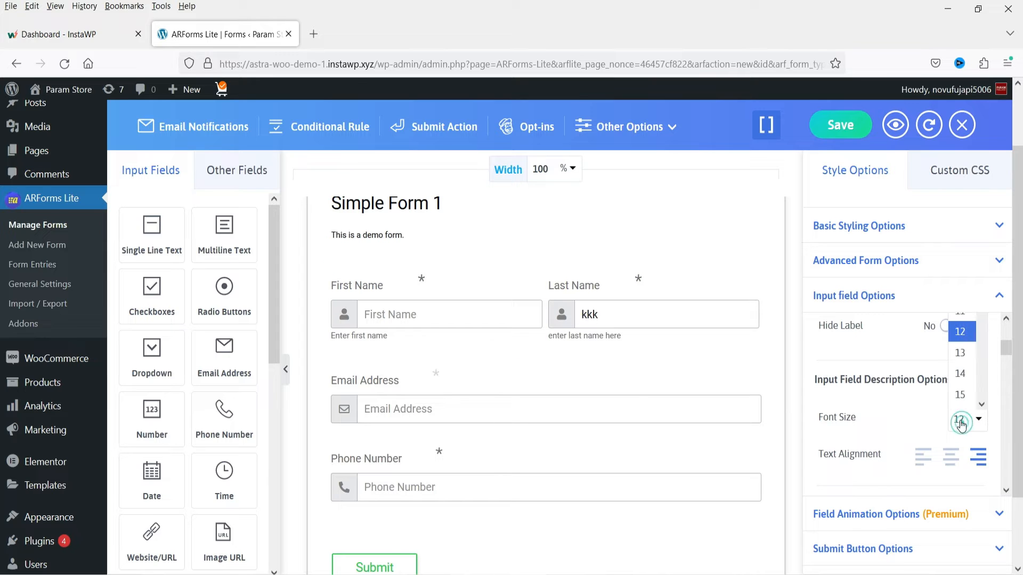
{"action": "left_click", "coordinate": [964, 397]}
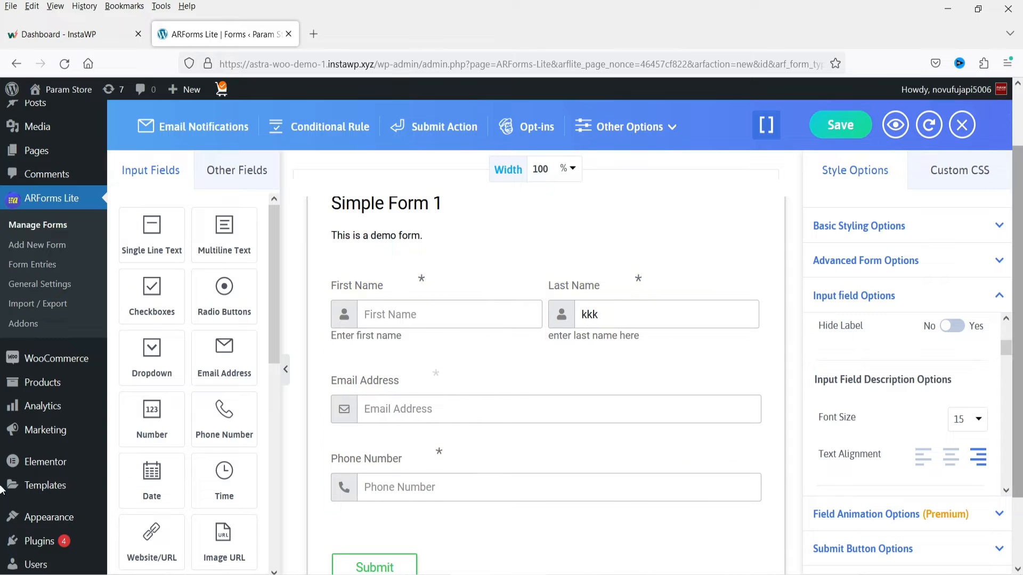
{"action": "left_click", "coordinate": [951, 457]}
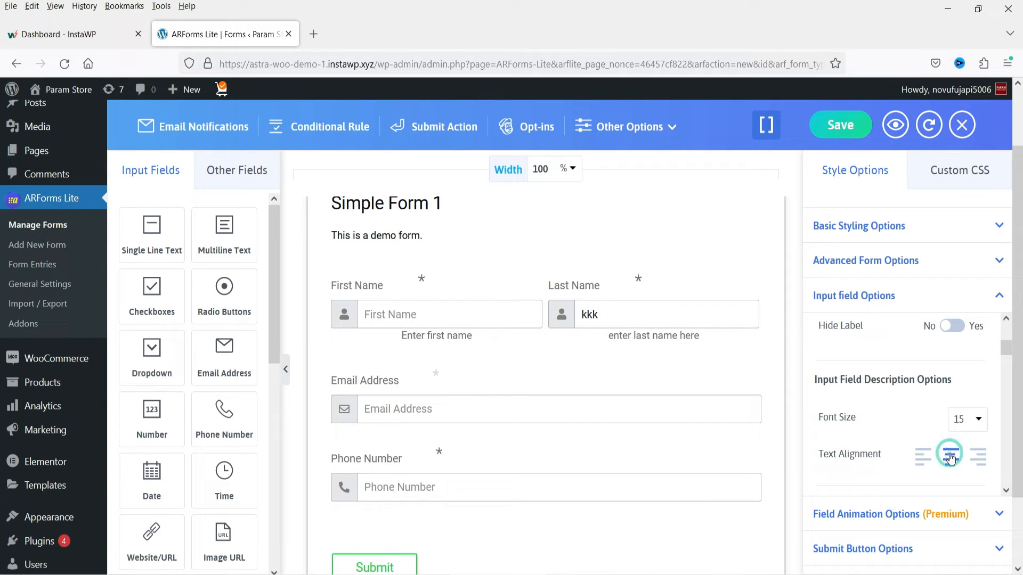
{"action": "left_click", "coordinate": [923, 457]}
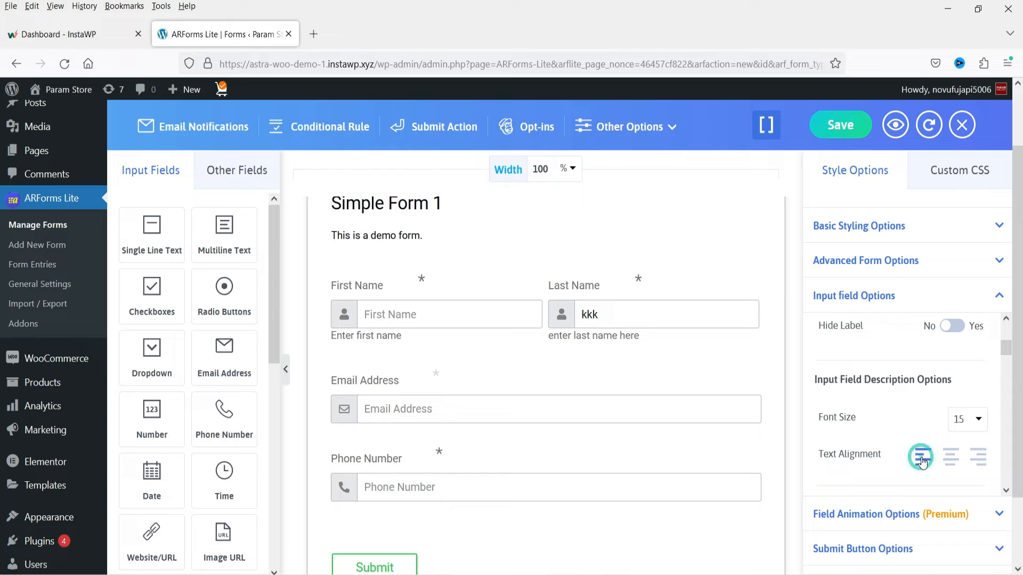
- Try right-aligning the input field descriptions, set them back to left alignment, and open the field animation options
{"action": "left_click", "coordinate": [966, 457]}
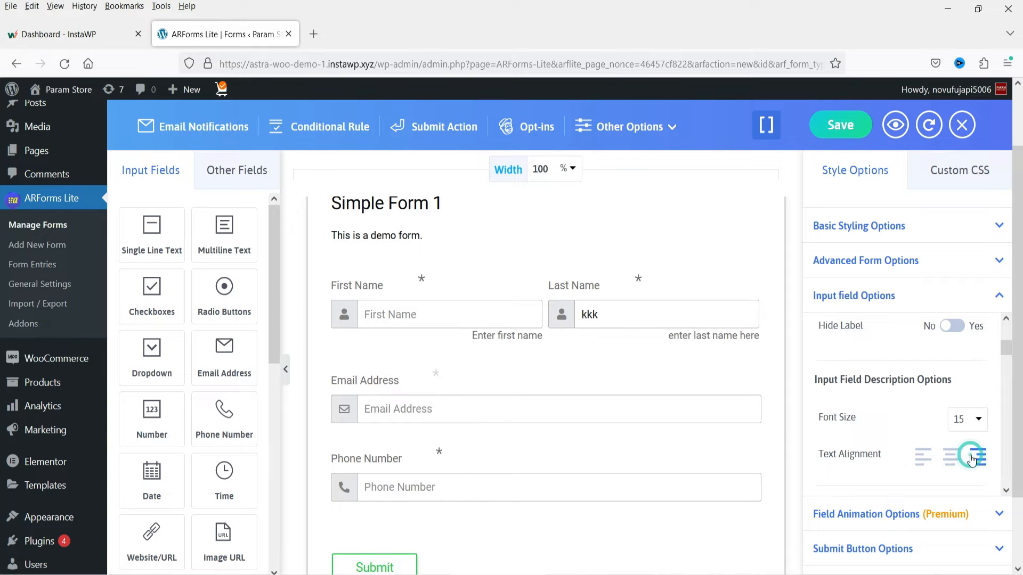
{"action": "left_click", "coordinate": [915, 462]}
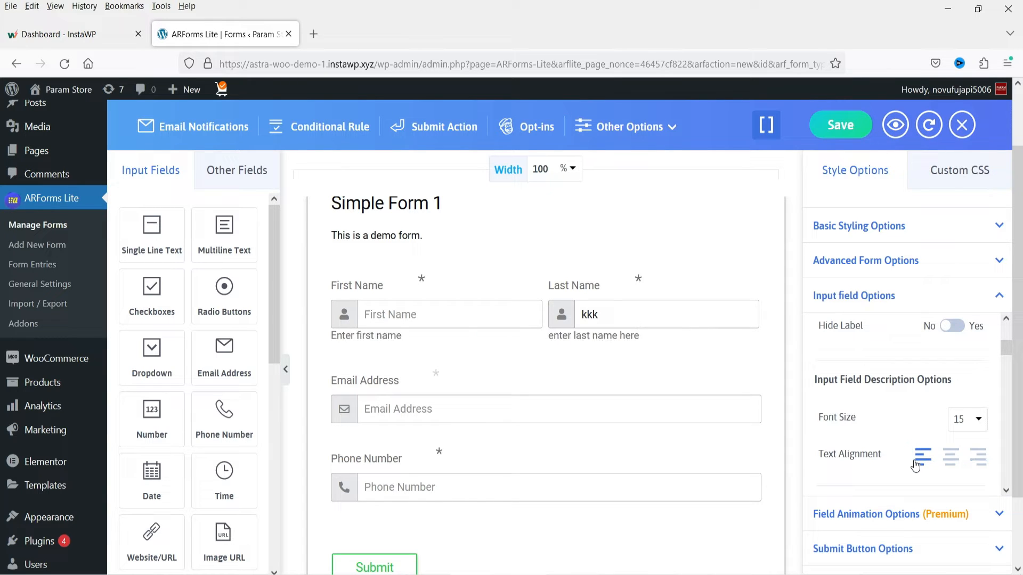
{"action": "left_click", "coordinate": [980, 515]}
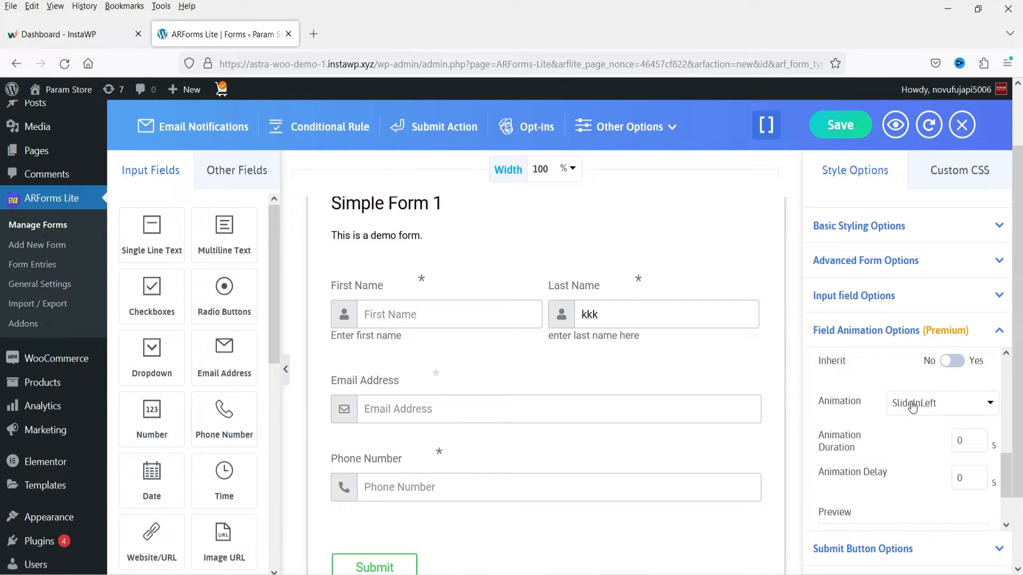
- Open the submit button options, try the Center and Right button alignments, and set the alignment back to Left
{"action": "left_click", "coordinate": [967, 550]}
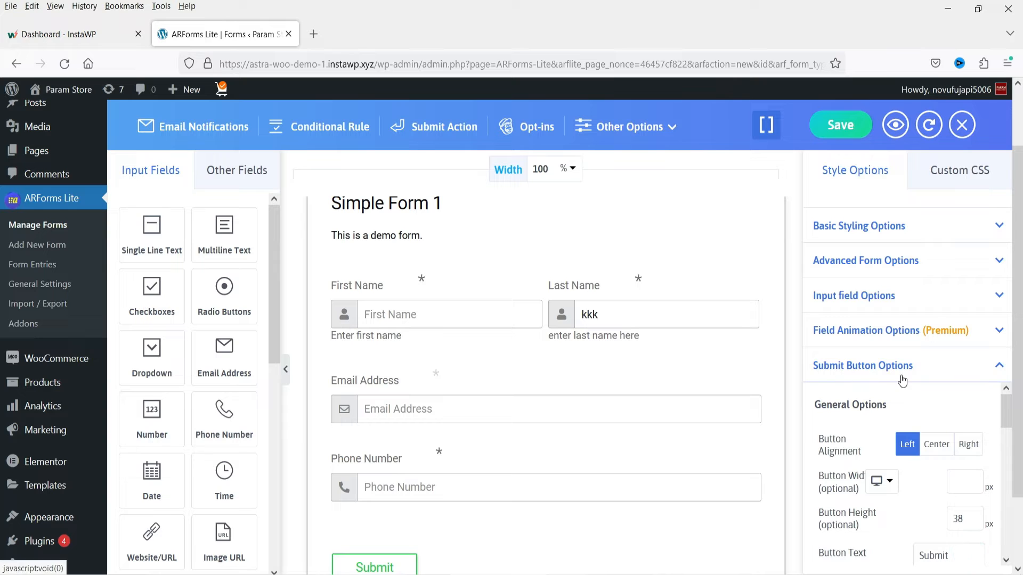
{"action": "scroll", "coordinate": [397, 458], "scroll_direction": "down", "scroll_amount": 2}
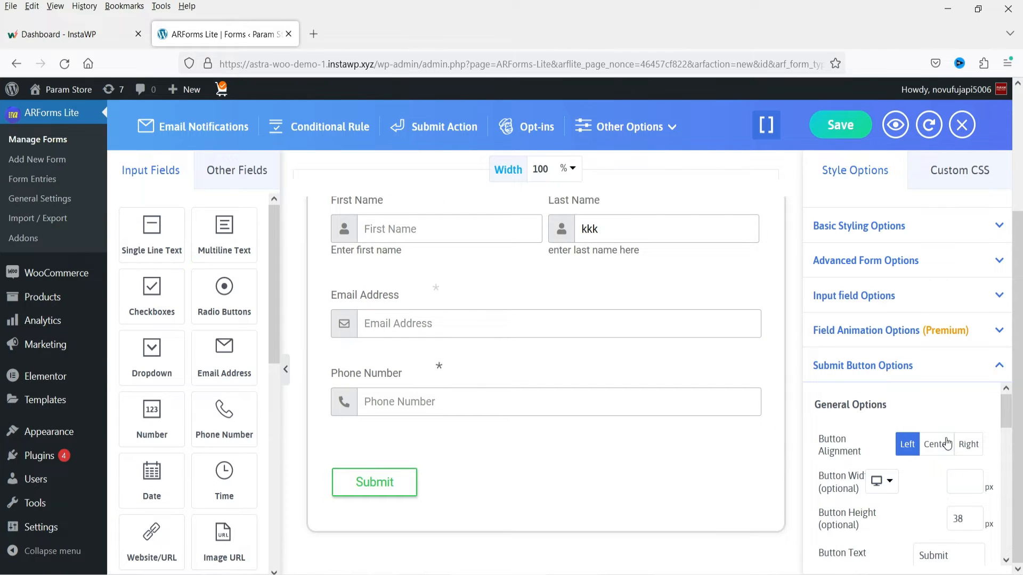
{"action": "left_click", "coordinate": [941, 452]}
{"action": "left_click", "coordinate": [962, 447]}
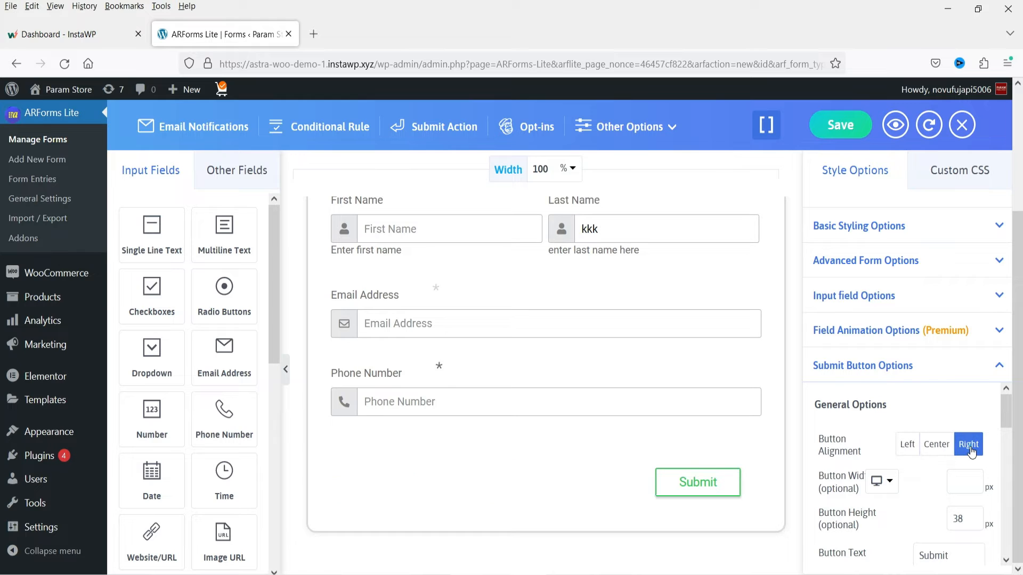
{"action": "left_click", "coordinate": [936, 445]}
{"action": "left_click", "coordinate": [907, 445]}
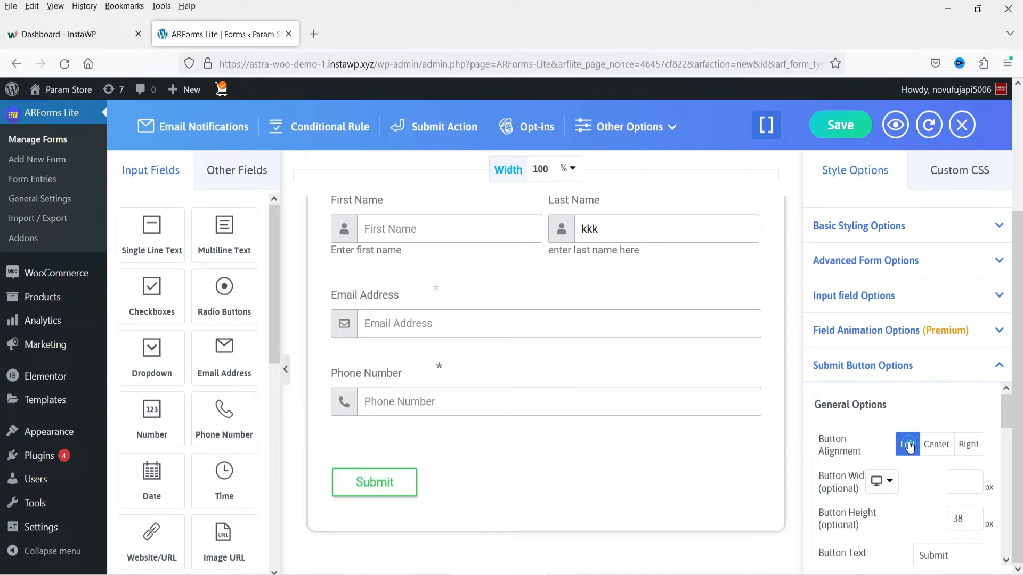
- Try Send as the submit button's text and change the text back to Submit
{"action": "left_click", "coordinate": [965, 483]}
{"action": "scroll", "coordinate": [968, 520], "scroll_direction": "down", "scroll_amount": 3}
{"action": "left_click_drag", "start_coordinate": [957, 400], "coordinate": [926, 398]}
{"action": "type", "text": "end"}
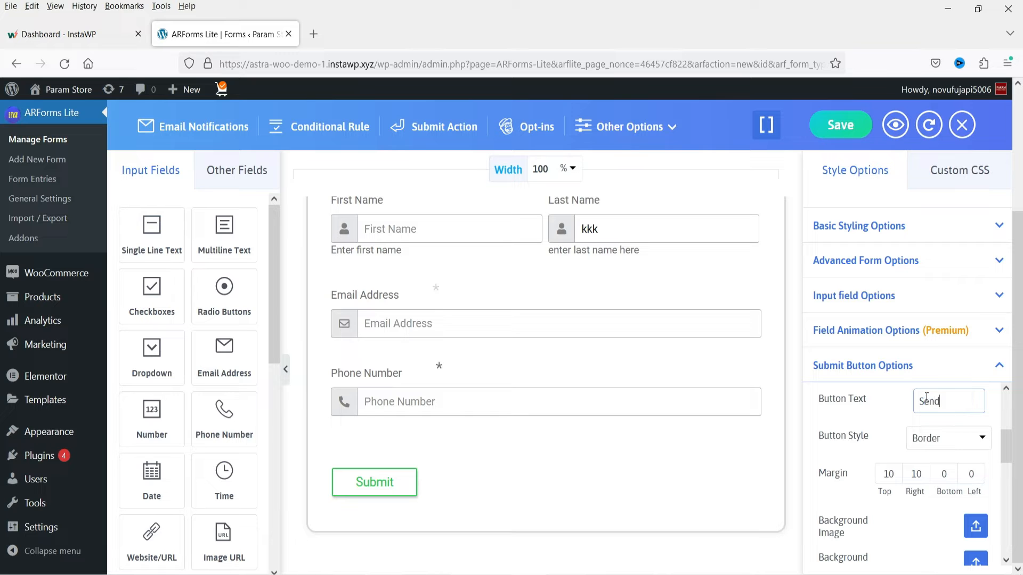
{"action": "left_click", "coordinate": [860, 415]}
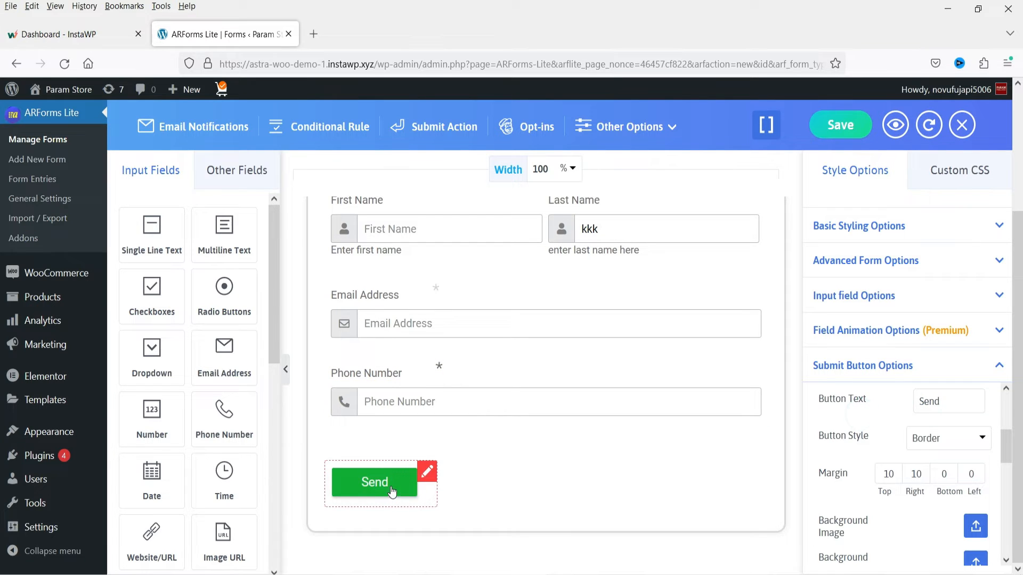
{"action": "left_click_drag", "start_coordinate": [954, 396], "coordinate": [926, 401]}
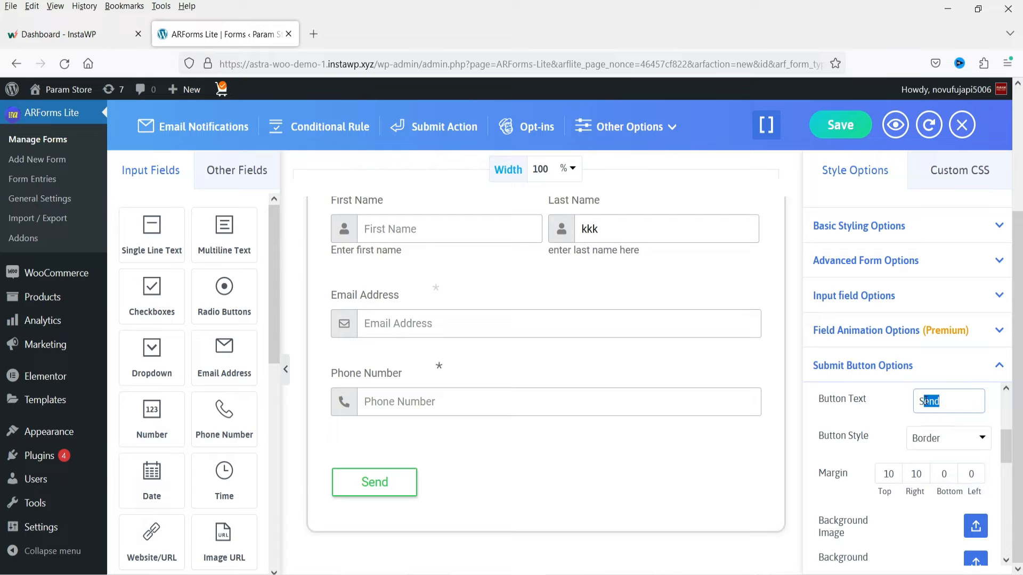
{"action": "type", "text": "ubmit"}
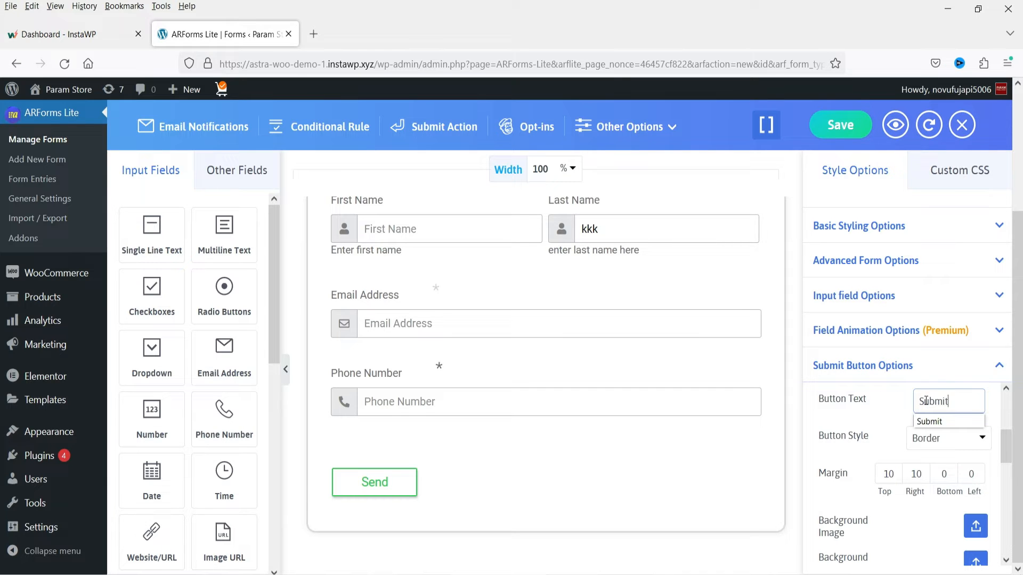
{"action": "left_click", "coordinate": [844, 422]}
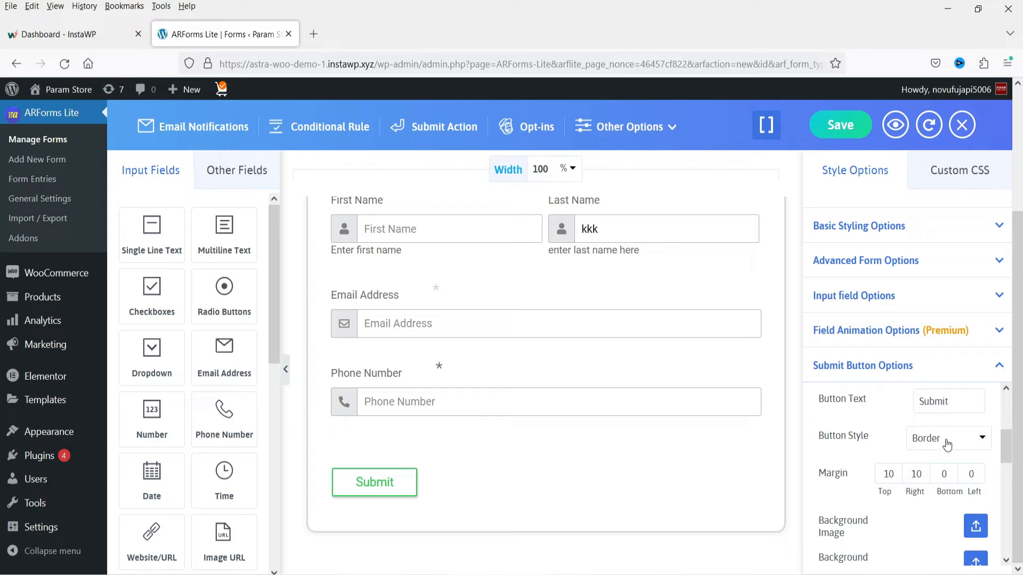
- Review the advanced font options of the submit button, close them without applying, and look at the empty custom CSS editor
{"action": "scroll", "coordinate": [918, 482], "scroll_direction": "down", "scroll_amount": 2}
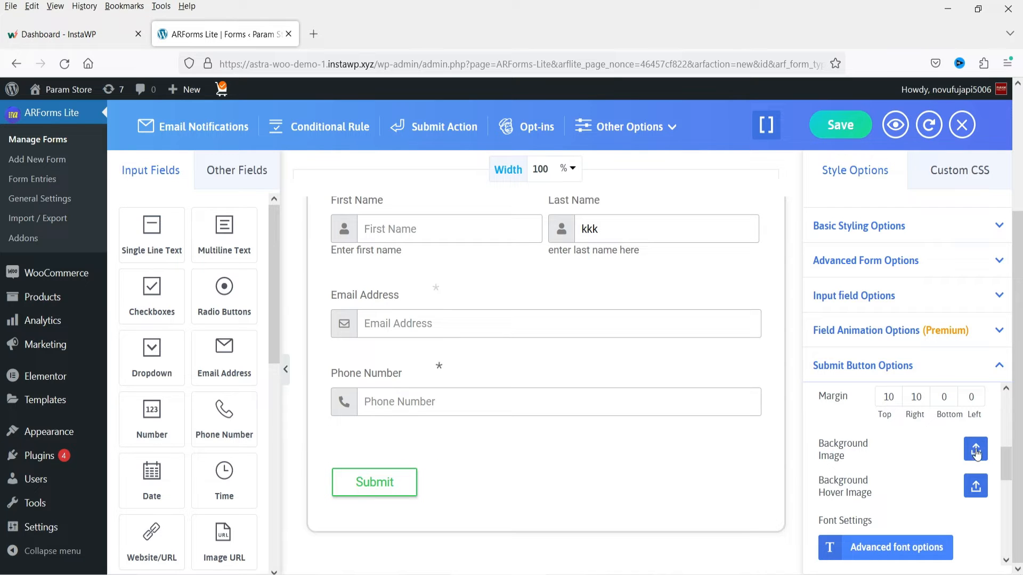
{"action": "left_click", "coordinate": [863, 554]}
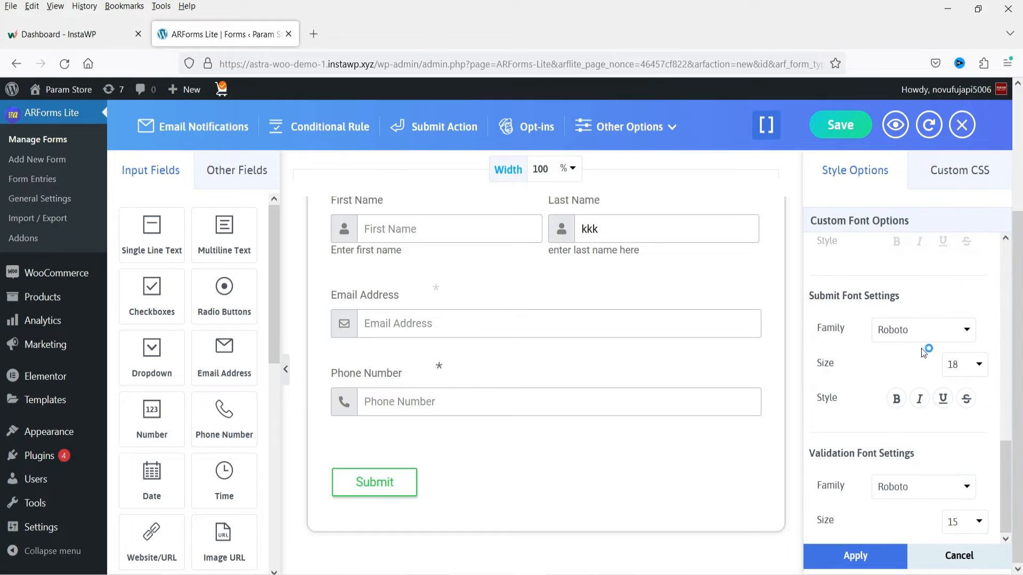
{"action": "scroll", "coordinate": [911, 336], "scroll_direction": "up", "scroll_amount": 5}
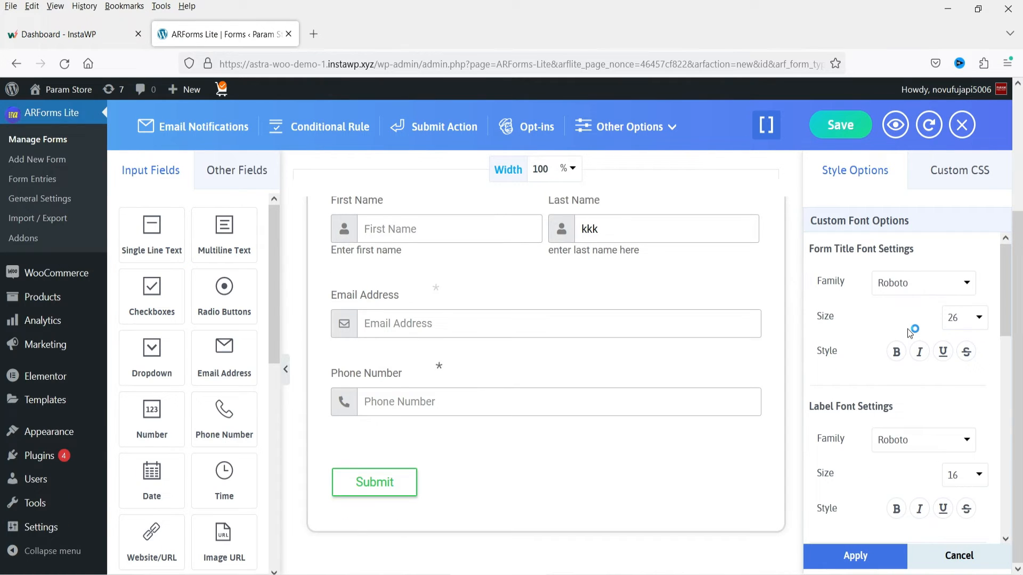
{"action": "scroll", "coordinate": [913, 334], "scroll_direction": "down", "scroll_amount": 5}
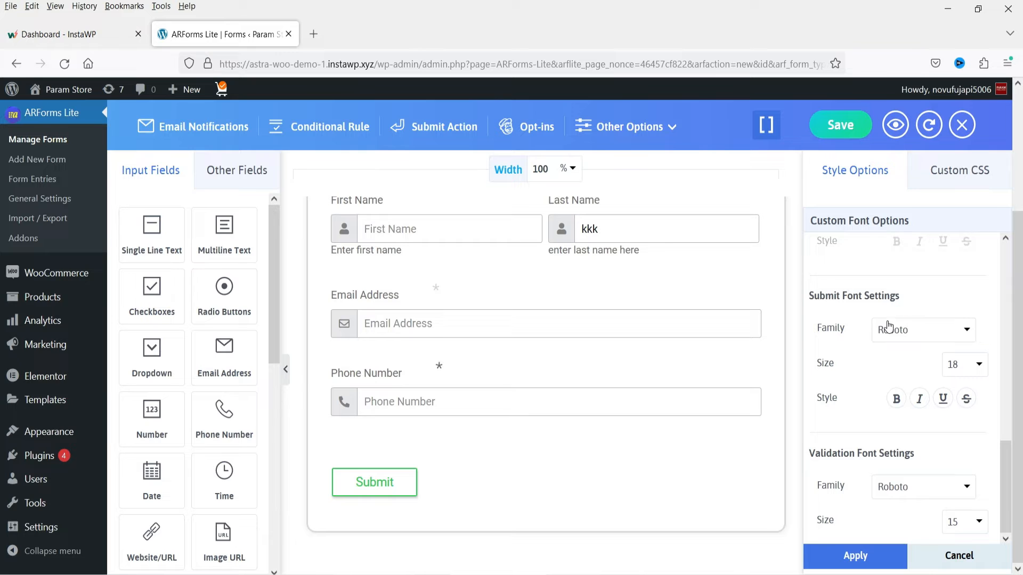
{"action": "left_click", "coordinate": [957, 559]}
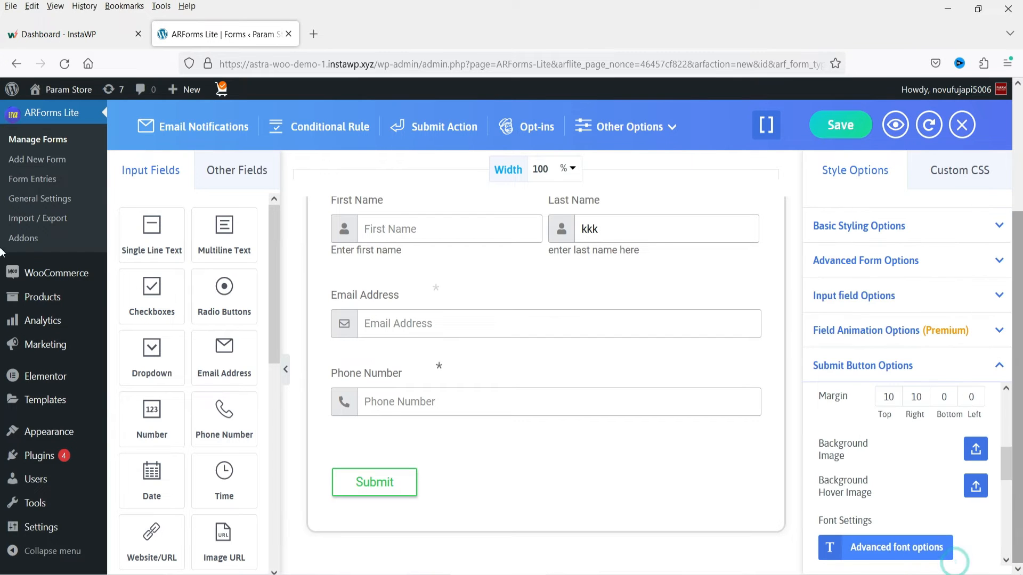
{"action": "left_click", "coordinate": [958, 173]}
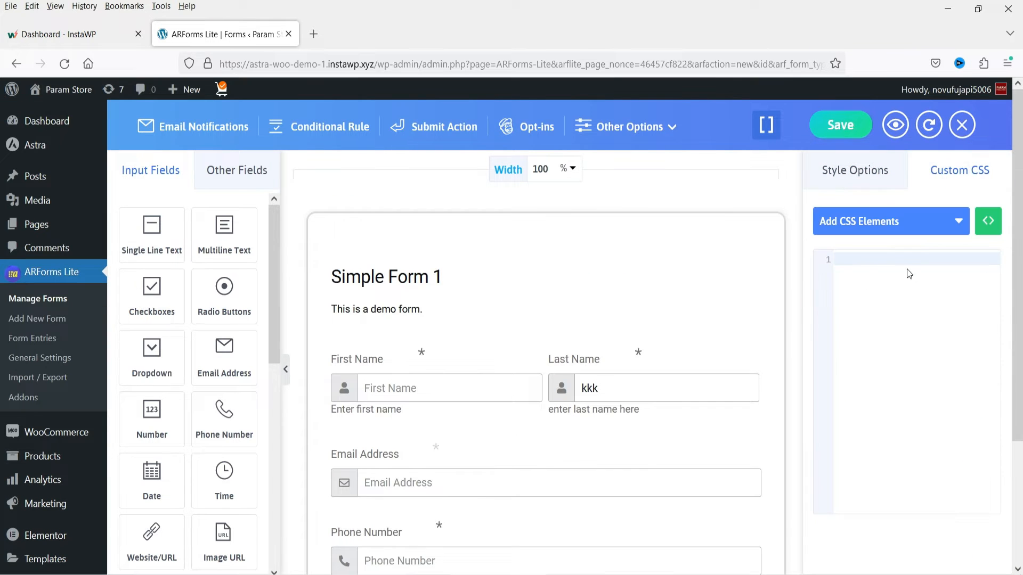
{"action": "left_click", "coordinate": [887, 286]}
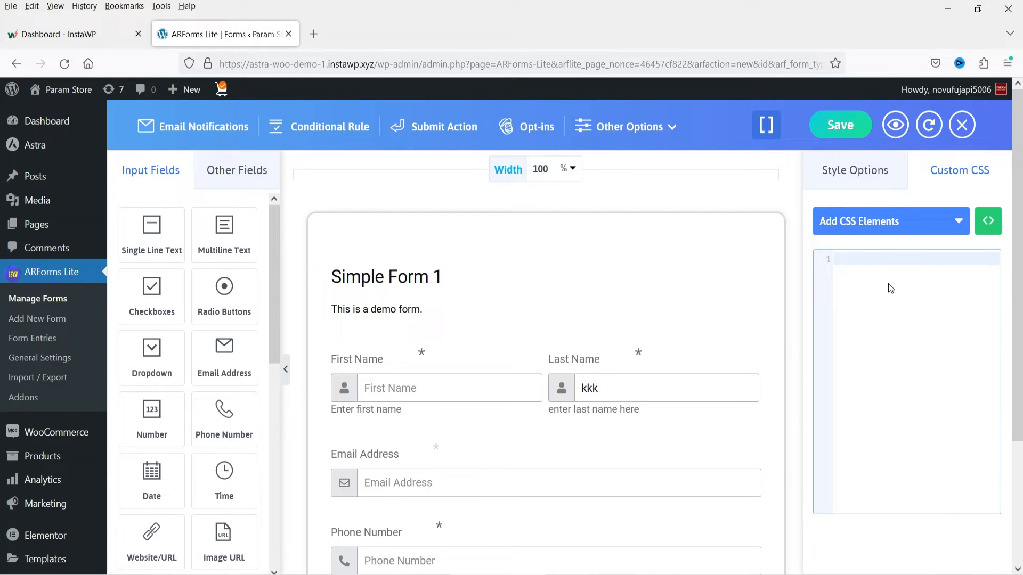
- In the email notifications, enable the automatic response to users after form submission and send it to the Email Address field
{"action": "left_click", "coordinate": [202, 134]}
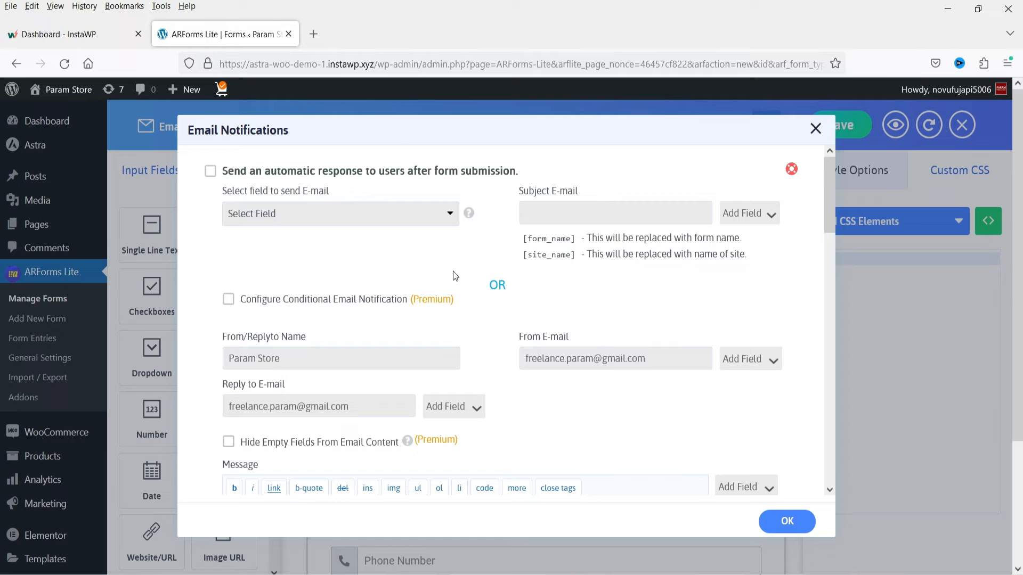
{"action": "left_click", "coordinate": [210, 171]}
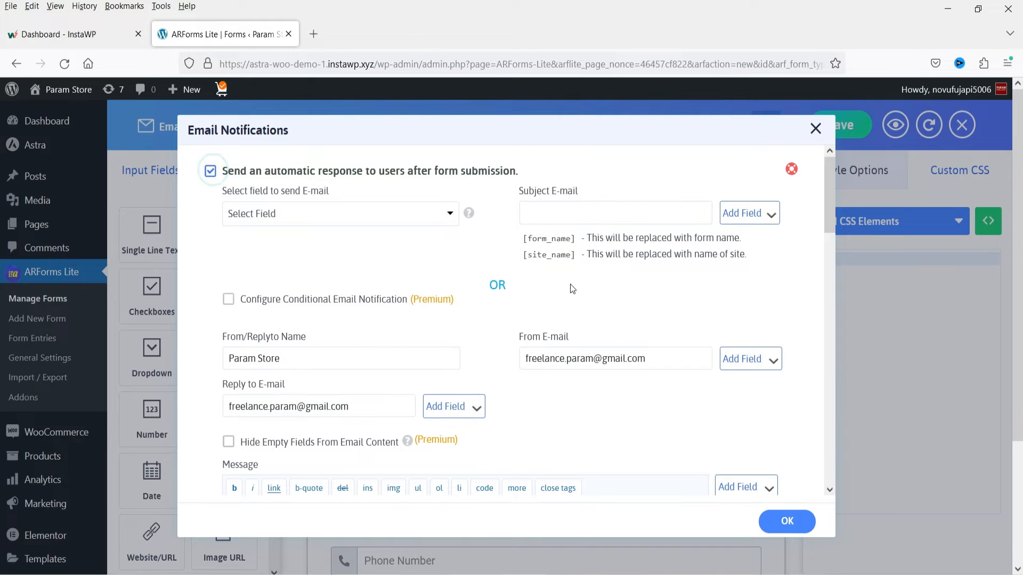
{"action": "left_click", "coordinate": [326, 216]}
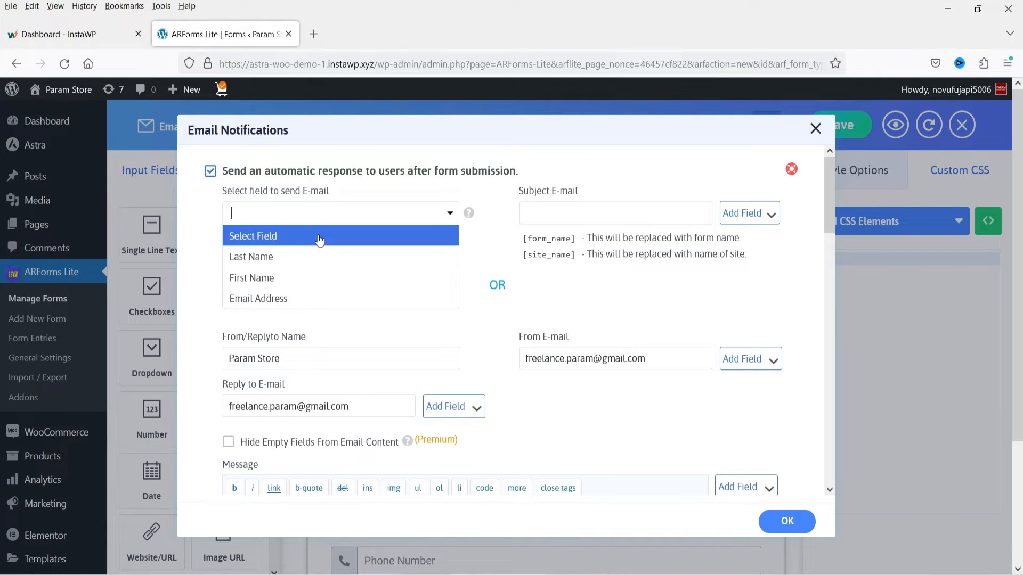
{"action": "left_click", "coordinate": [318, 297]}
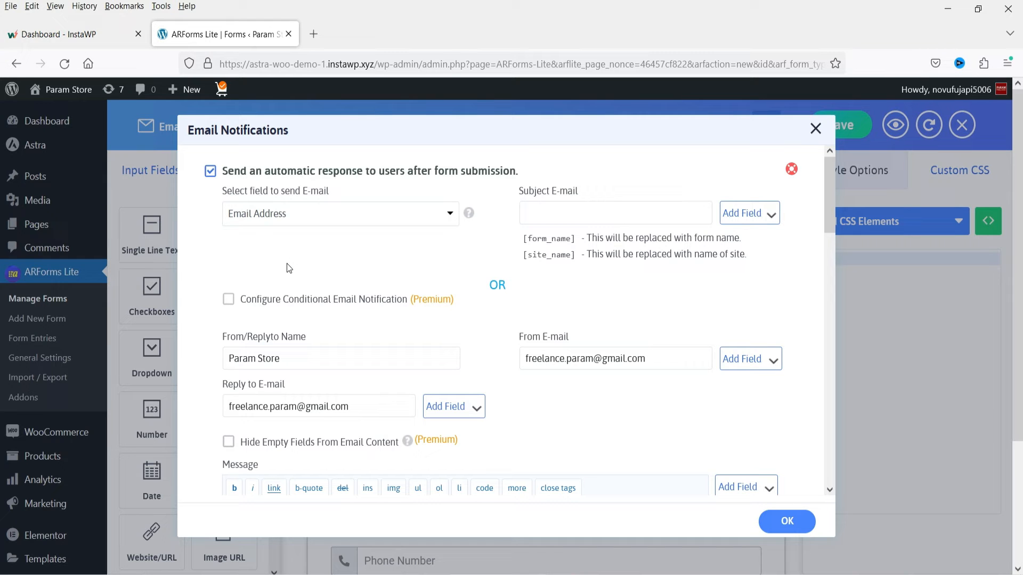
- Enter Greetings as the subject of the user response email and check its message text
{"action": "left_click", "coordinate": [590, 210]}
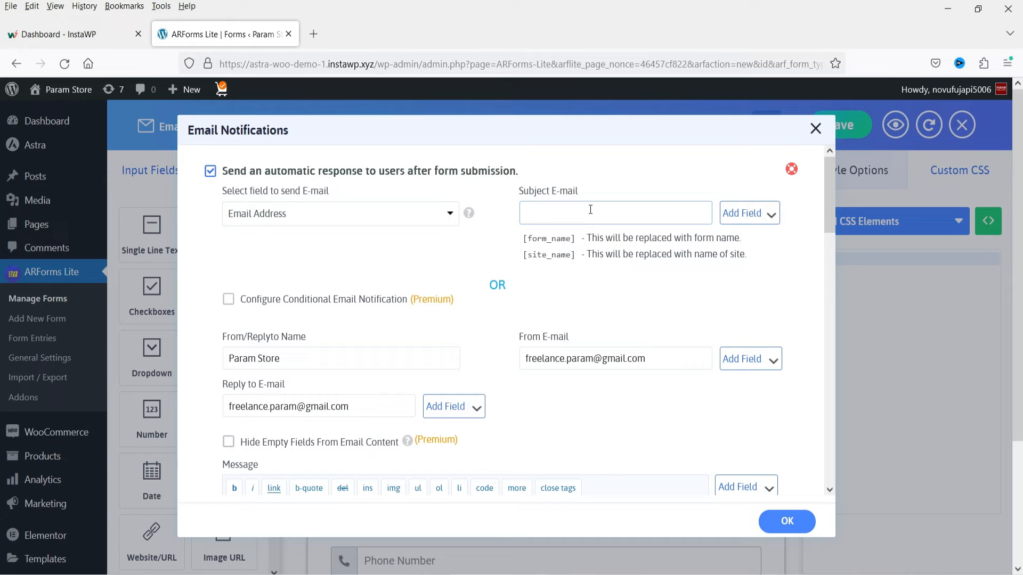
{"action": "type", "text": "Greeting"}
{"action": "type", "text": "s"}
{"action": "scroll", "coordinate": [516, 309], "scroll_direction": "down", "scroll_amount": 4}
{"action": "triple_click", "coordinate": [602, 294]}
{"action": "left_click", "coordinate": [436, 294]}
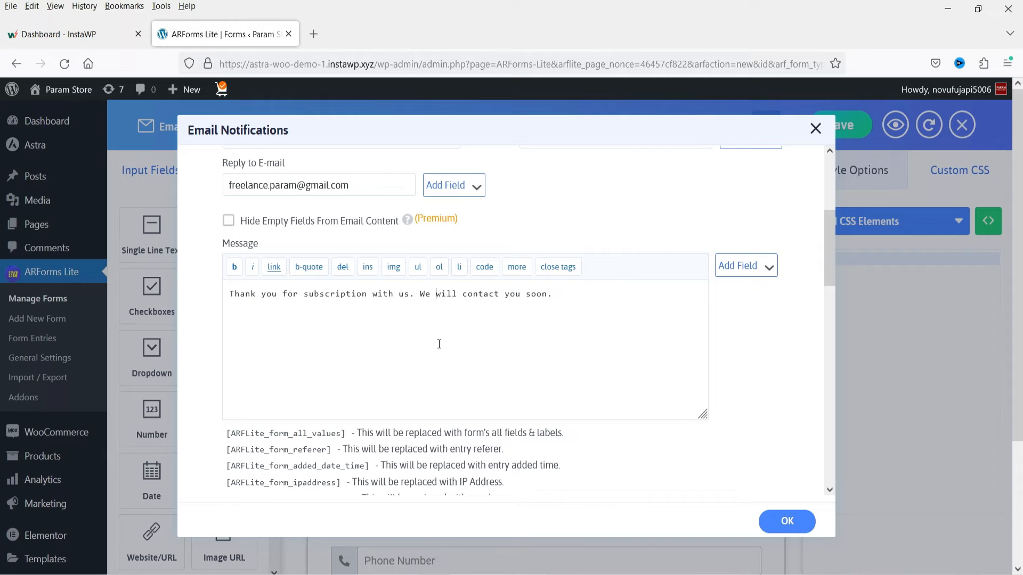
{"action": "left_click", "coordinate": [575, 295]}
- Enable the automatic response to the admin user, check the admin message and its placeholders, and confirm the email notification settings
{"action": "scroll", "coordinate": [264, 317], "scroll_direction": "down", "scroll_amount": 10}
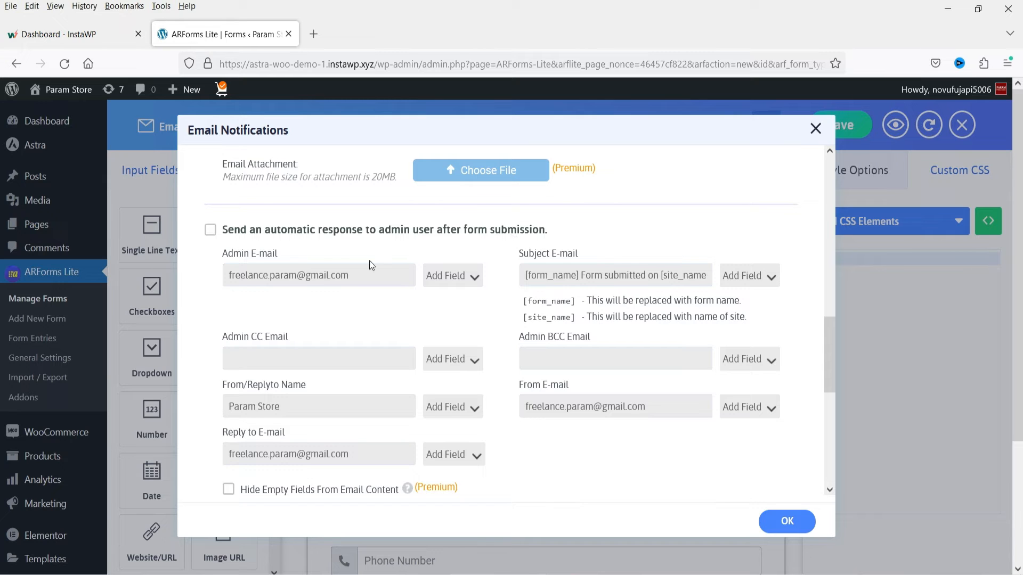
{"action": "left_click", "coordinate": [211, 231]}
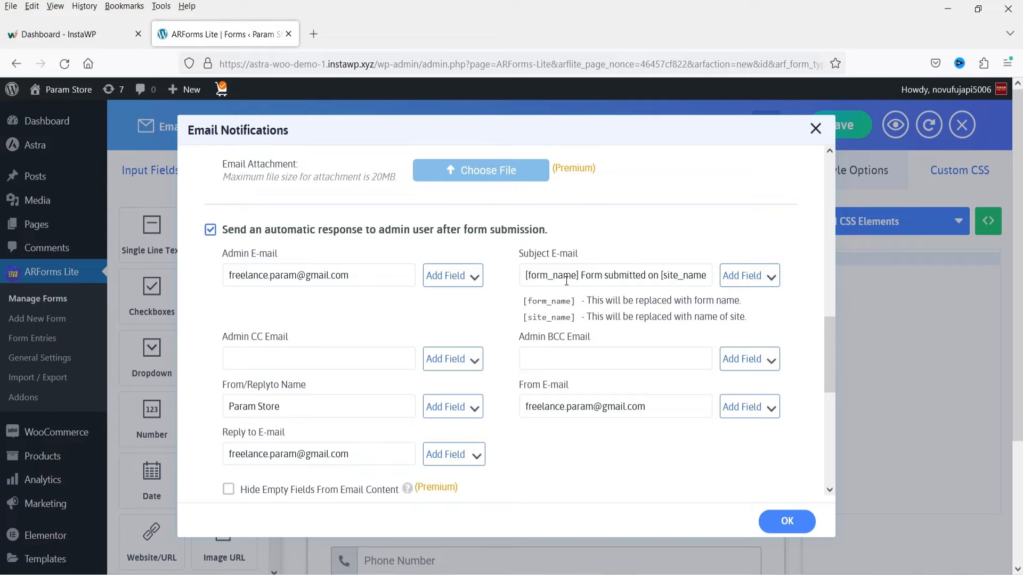
{"action": "scroll", "coordinate": [407, 342], "scroll_direction": "down", "scroll_amount": 5}
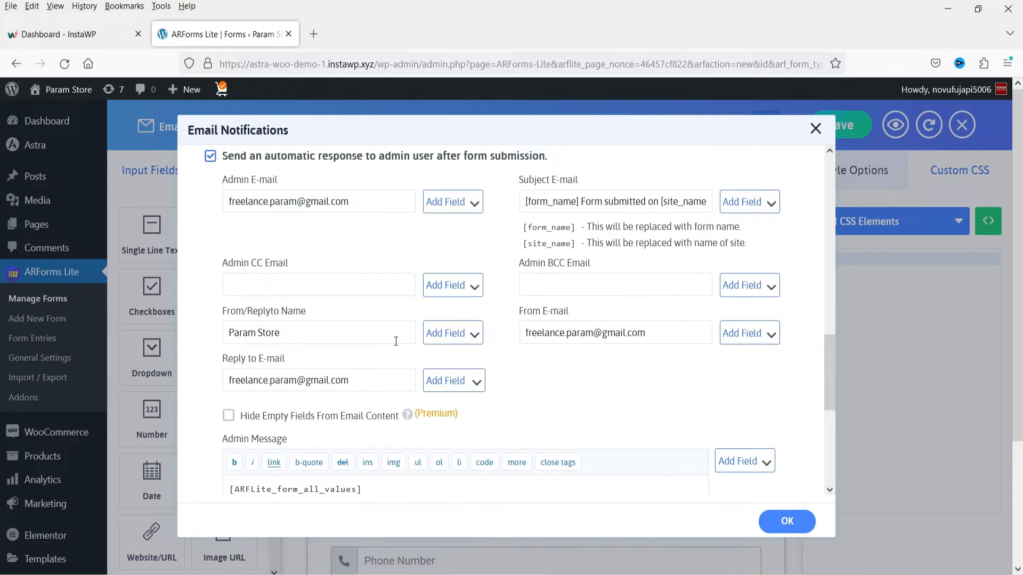
{"action": "triple_click", "coordinate": [381, 269]}
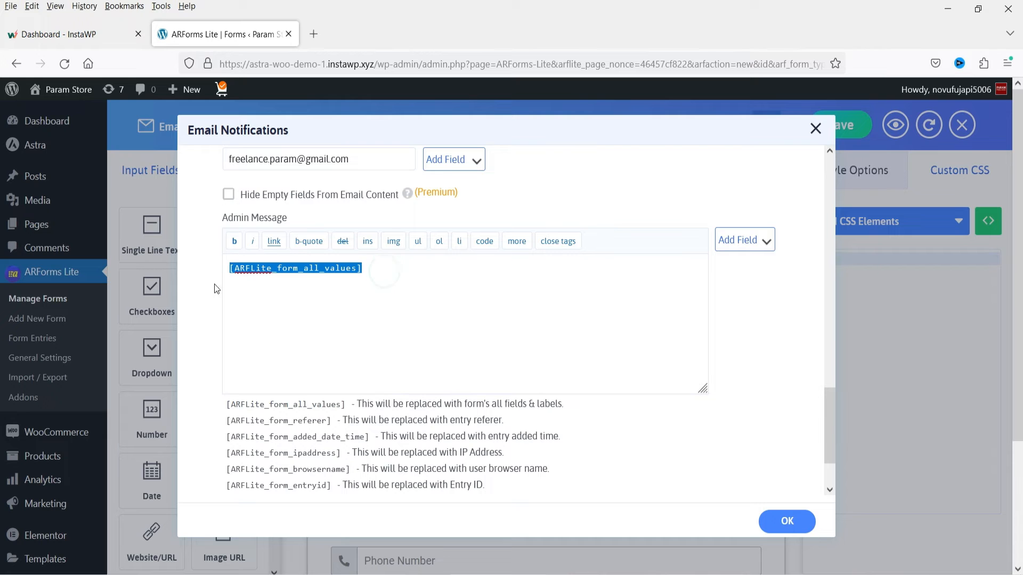
{"action": "left_click", "coordinate": [441, 304]}
{"action": "scroll", "coordinate": [624, 327], "scroll_direction": "down", "scroll_amount": 6}
{"action": "scroll", "coordinate": [624, 327], "scroll_direction": "down", "scroll_amount": 10}
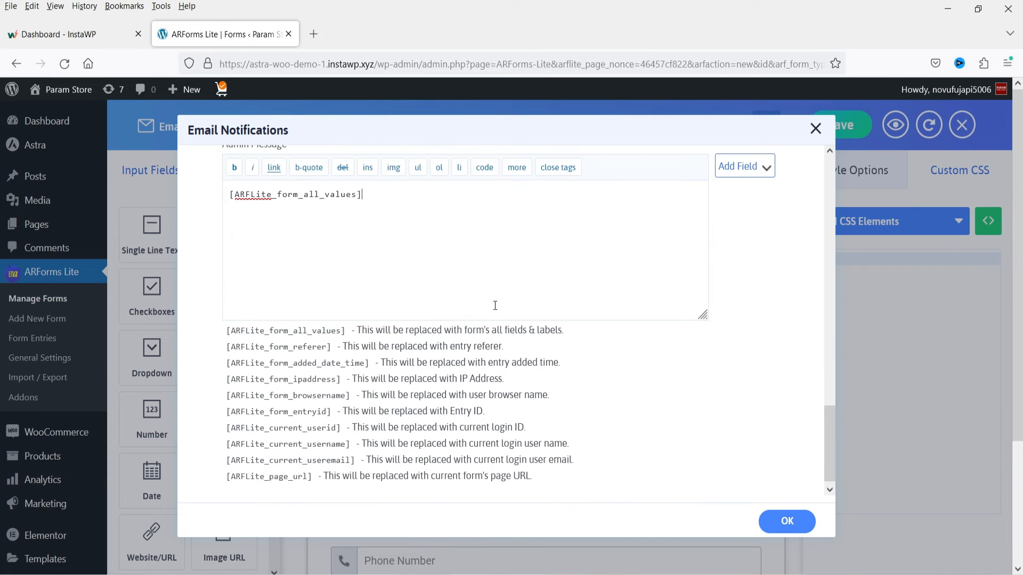
{"action": "left_click", "coordinate": [783, 523]}
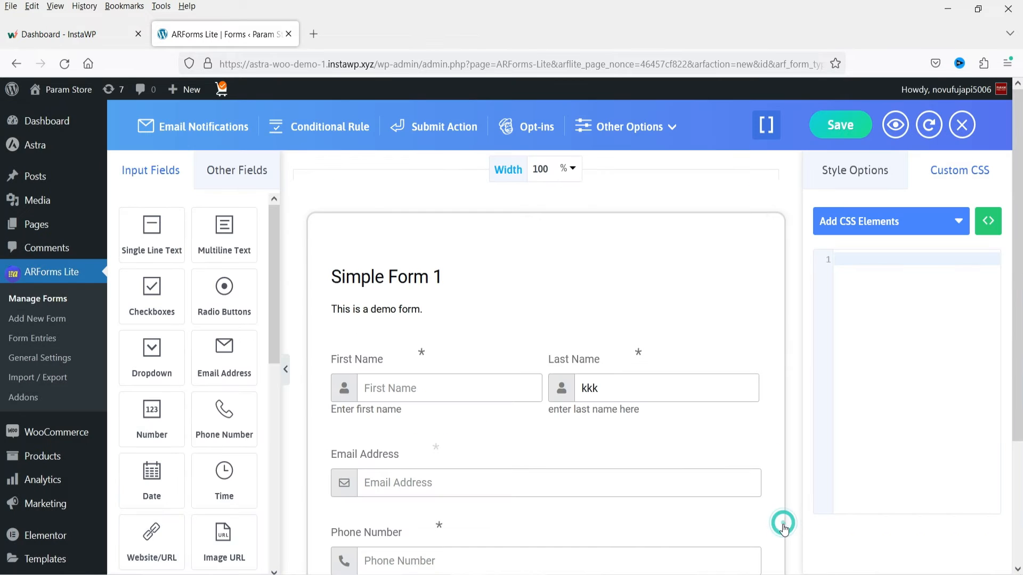
- Look at the conditional rule feature and close its window
{"action": "left_click", "coordinate": [339, 131]}
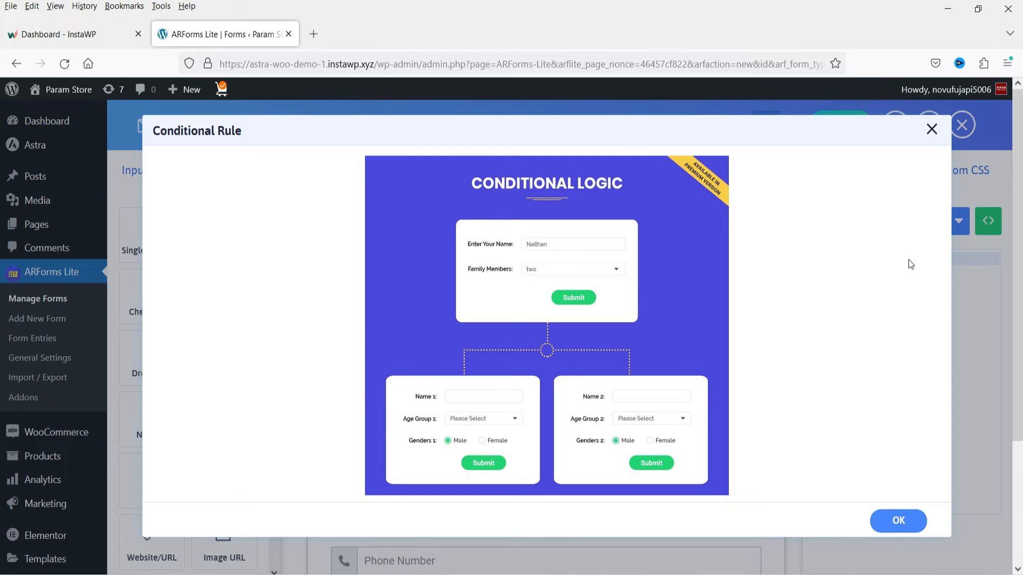
{"action": "left_click", "coordinate": [932, 130]}
- Open the submit action settings, check the confirmation message, and set the form submission action to Redirect to URL
{"action": "left_click", "coordinate": [430, 131]}
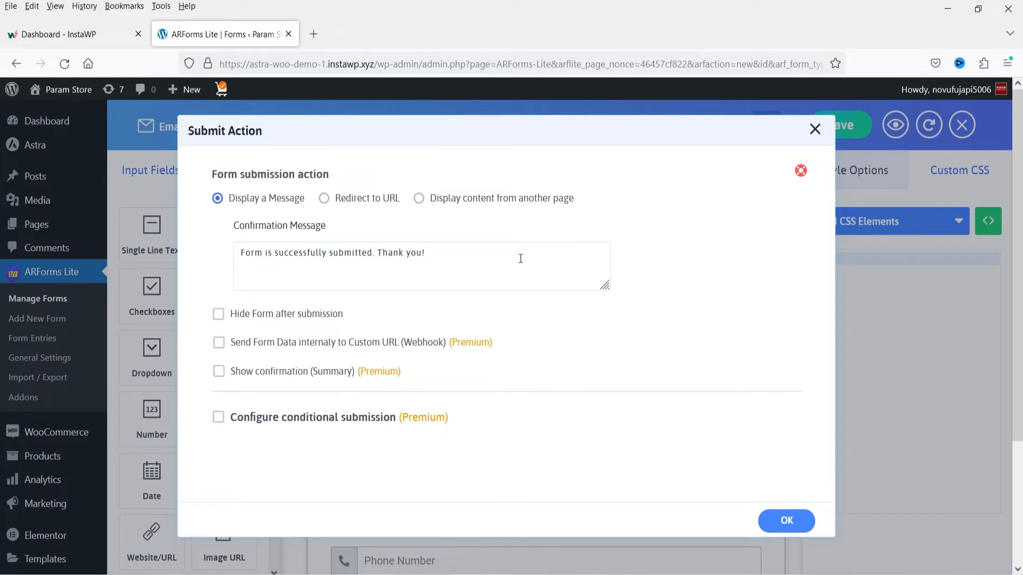
{"action": "triple_click", "coordinate": [438, 256]}
{"action": "left_click", "coordinate": [432, 251]}
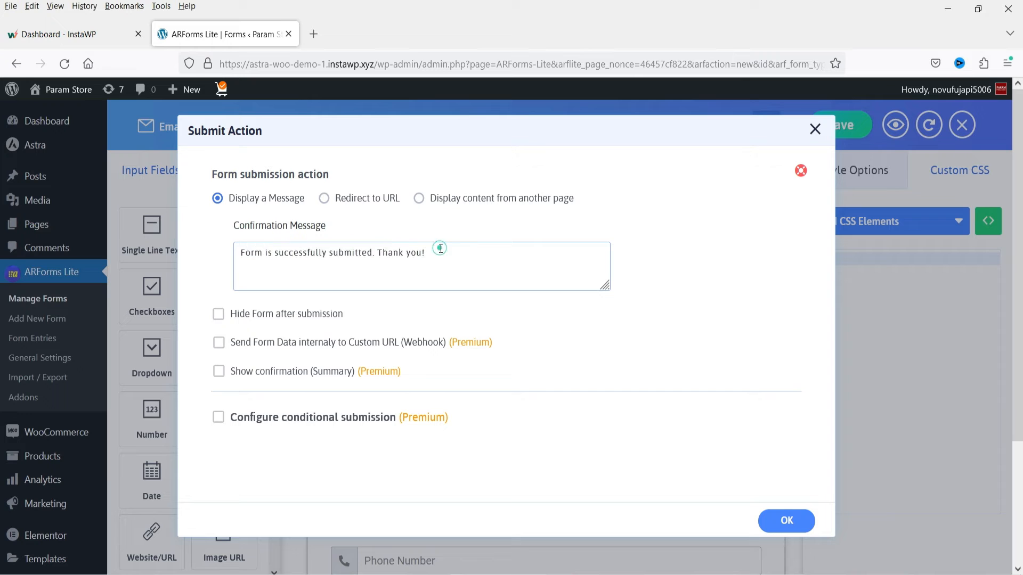
{"action": "left_click", "coordinate": [324, 199]}
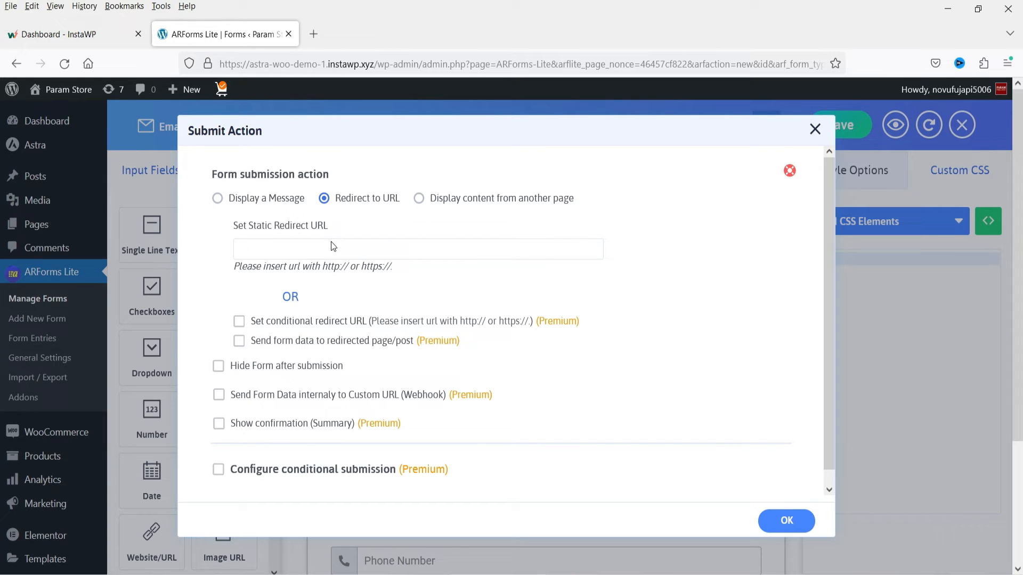
- Set the form submission action to Display content from another page and select the Home page
{"action": "left_click", "coordinate": [294, 247]}
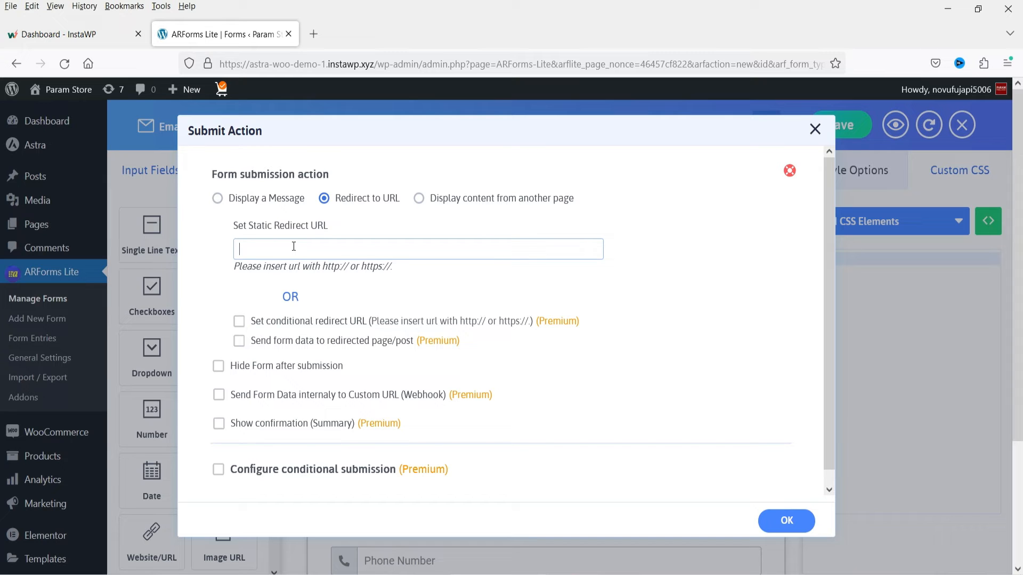
{"action": "left_click", "coordinate": [419, 198]}
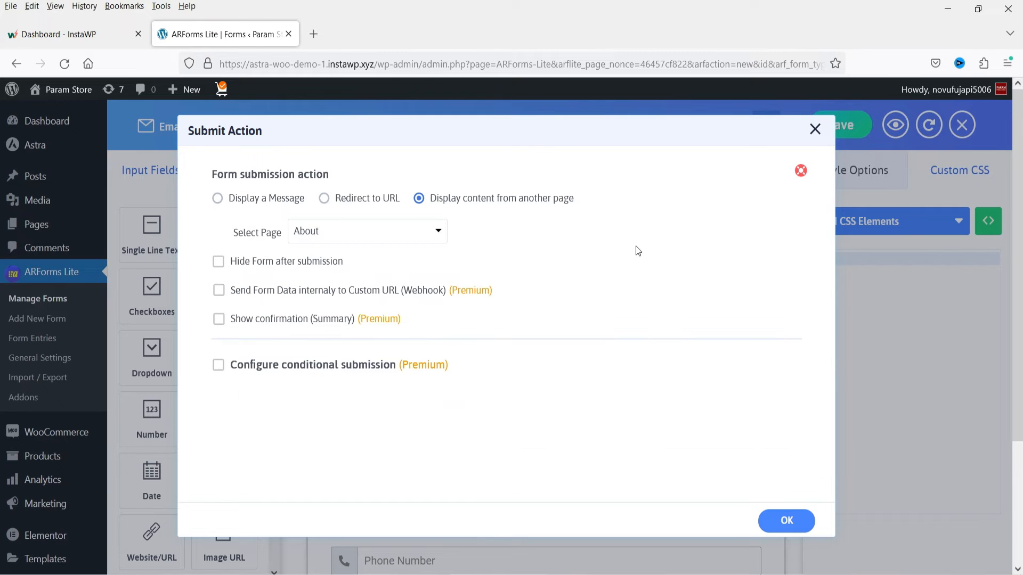
{"action": "left_click", "coordinate": [440, 235]}
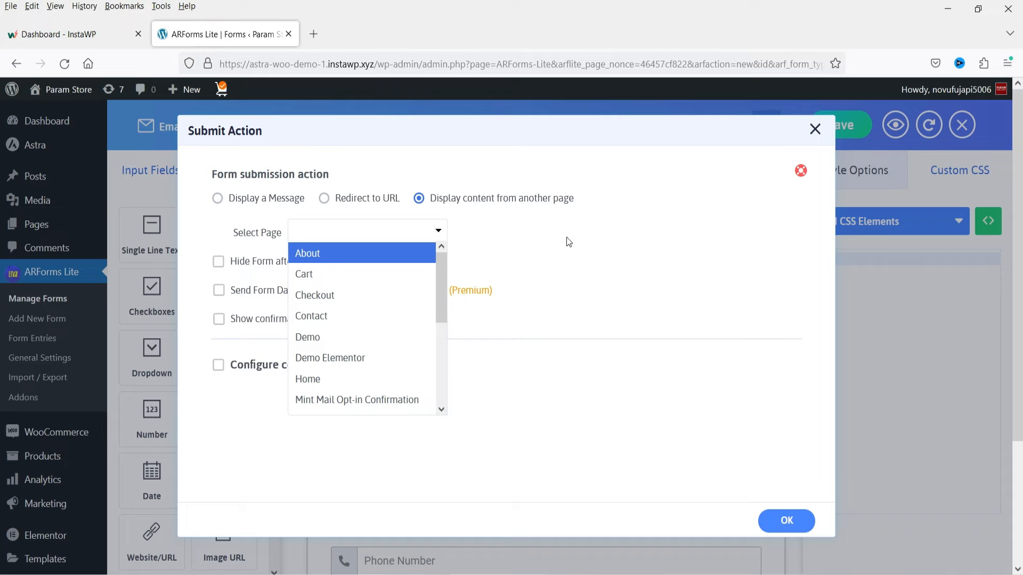
{"action": "left_click_drag", "start_coordinate": [443, 292], "coordinate": [452, 254]}
{"action": "left_click", "coordinate": [452, 253]}
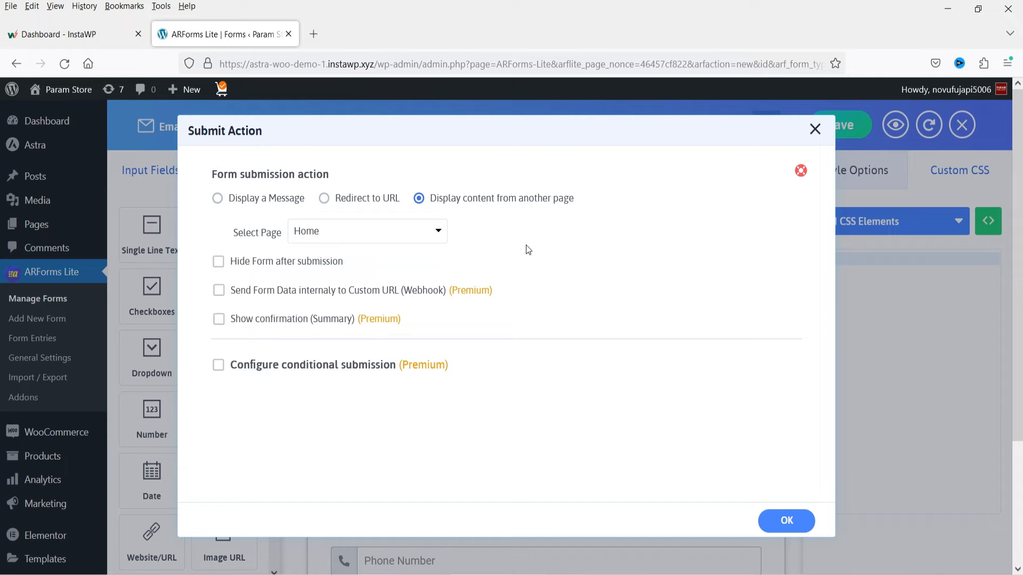
- Set the form submission action to Display a Message, enable Hide Form after submission, and confirm the submit action settings
{"action": "left_click", "coordinate": [217, 198]}
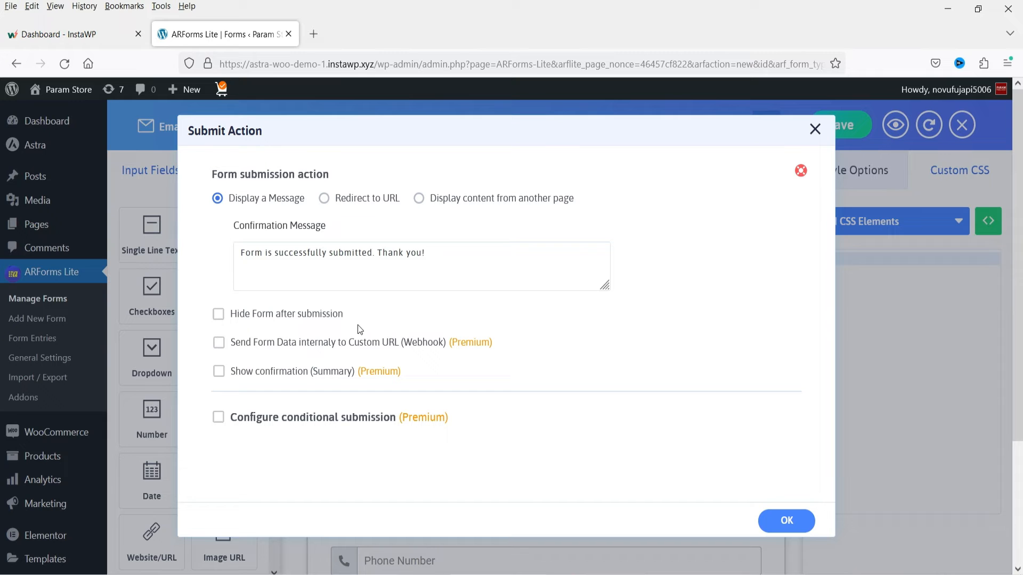
{"action": "left_click", "coordinate": [218, 314]}
{"action": "left_click", "coordinate": [786, 521]}
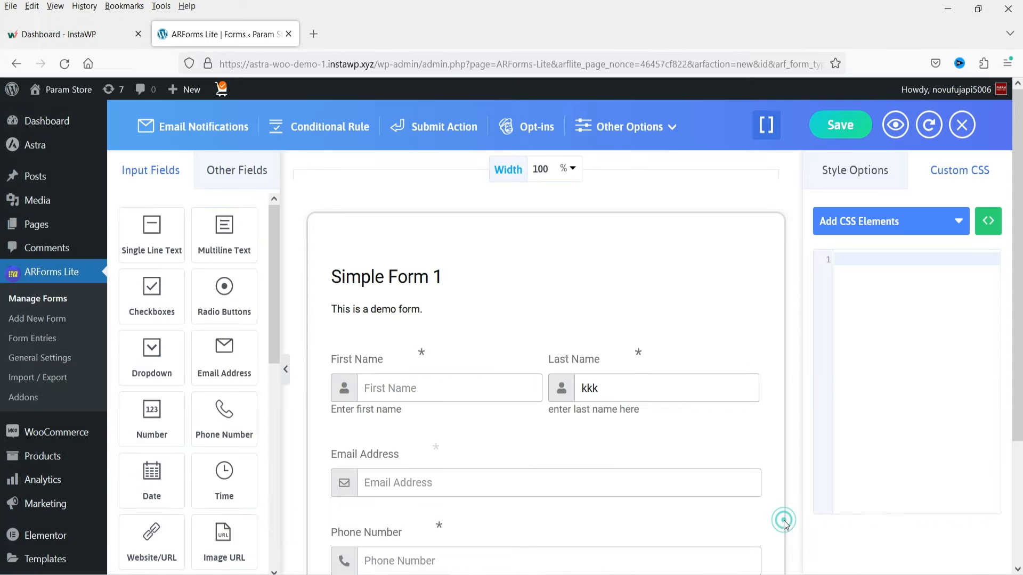
- Look at the opt-ins email marketing configuration and the form's General Options, closing each window
{"action": "left_click", "coordinate": [535, 132]}
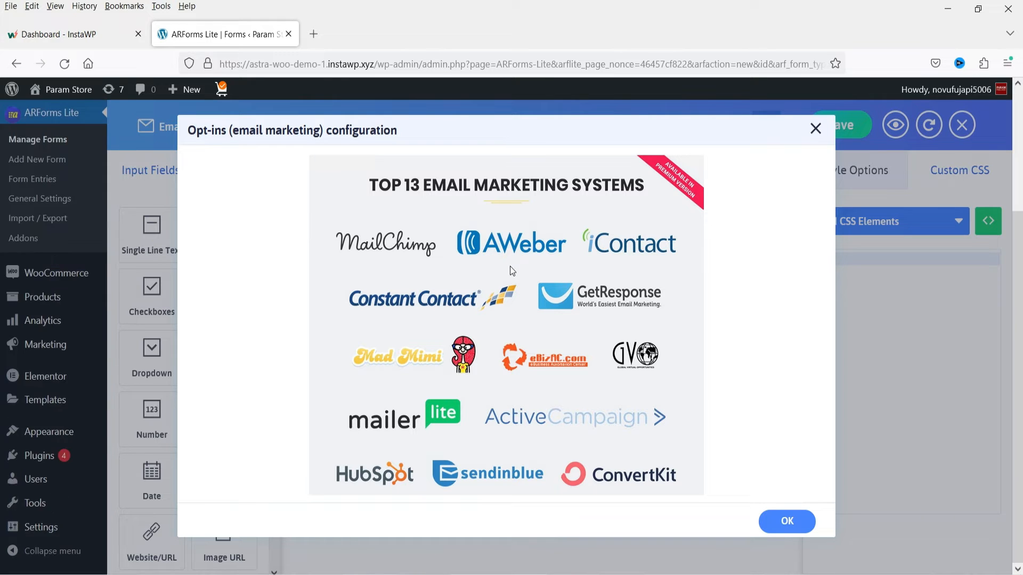
{"action": "left_click", "coordinate": [816, 128]}
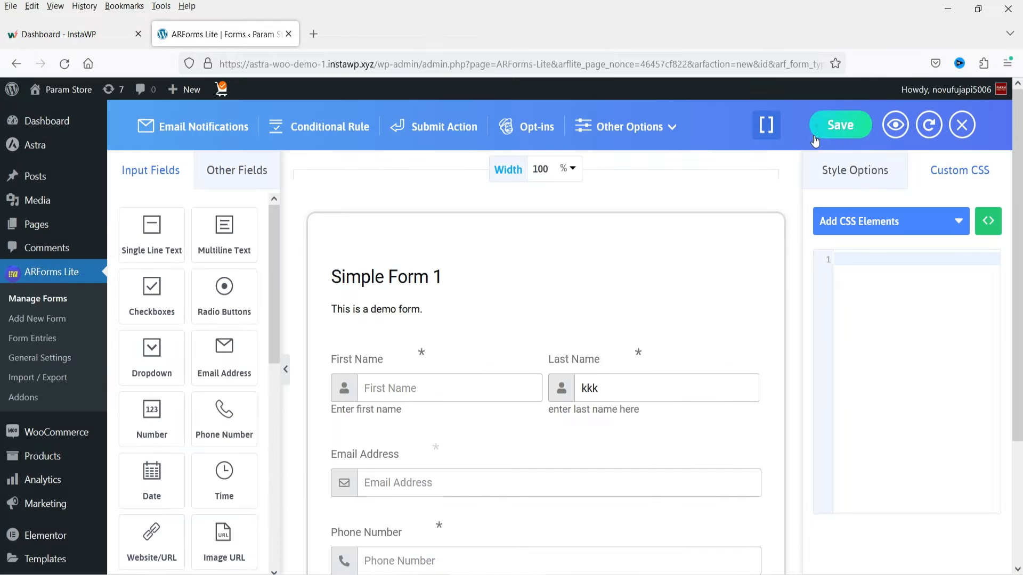
{"action": "left_click", "coordinate": [639, 127]}
{"action": "left_click", "coordinate": [643, 170]}
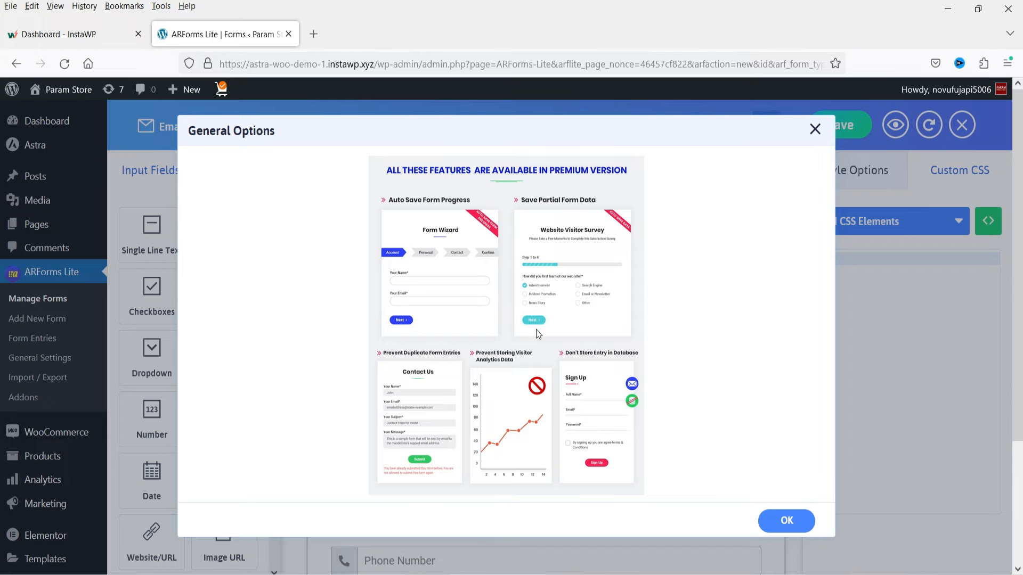
{"action": "left_click", "coordinate": [815, 129]}
- Look at the hidden input fields setup and the after-submission tracking script settings, closing each window
{"action": "mouse_move", "coordinate": [632, 128]}
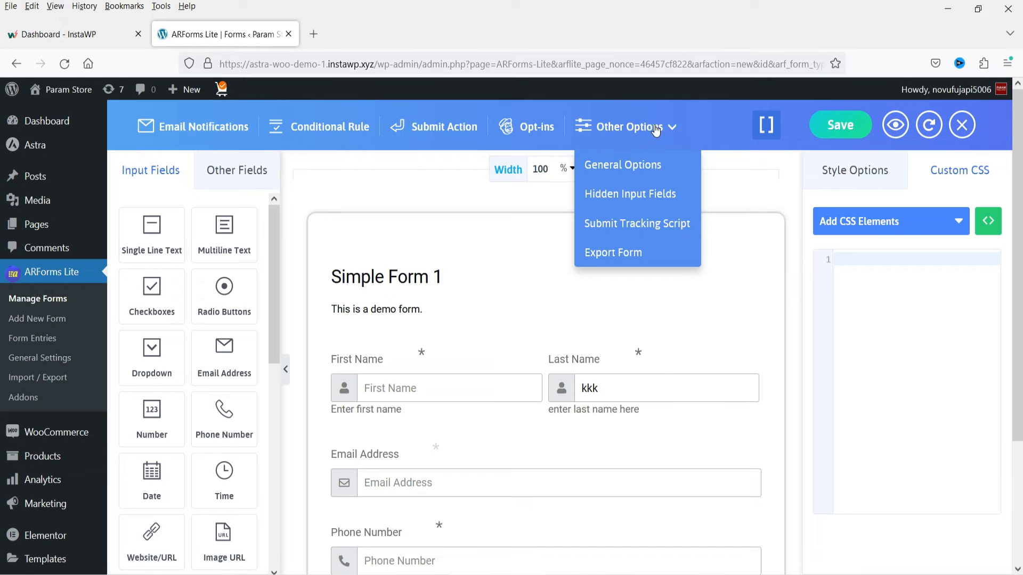
{"action": "left_click", "coordinate": [626, 203]}
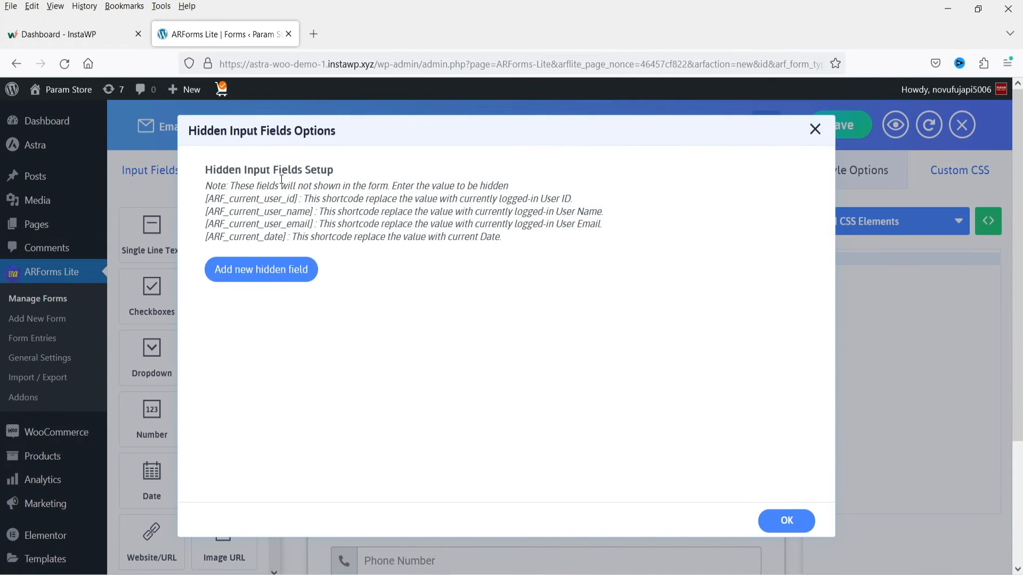
{"action": "left_click", "coordinate": [814, 130]}
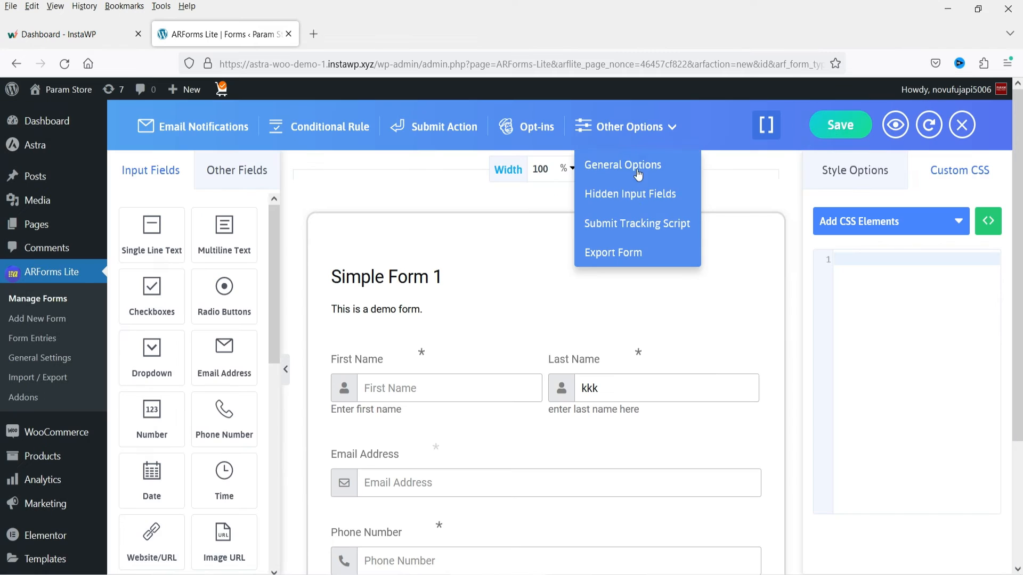
{"action": "left_click", "coordinate": [670, 229]}
{"action": "left_click", "coordinate": [341, 266]}
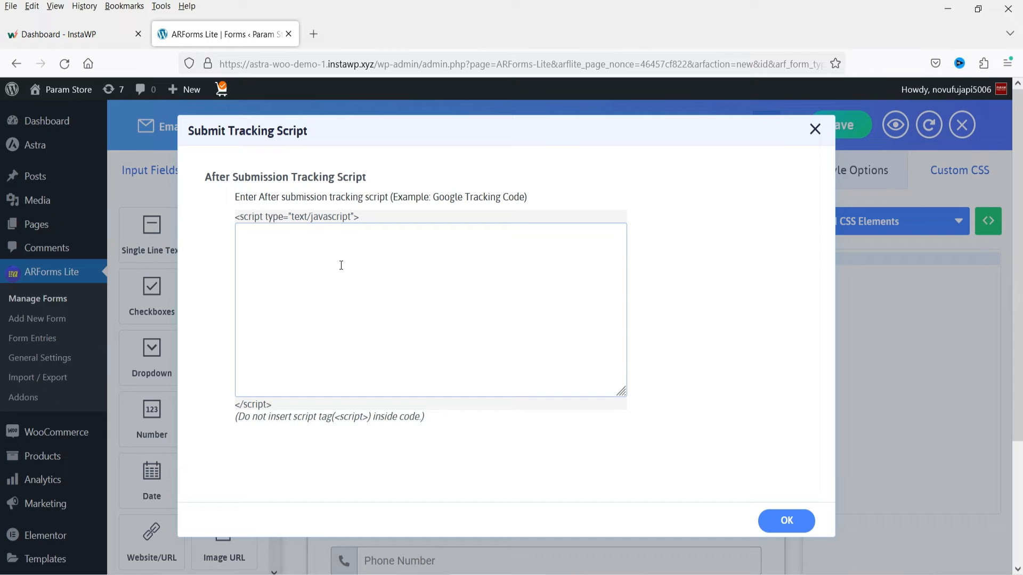
{"action": "left_click", "coordinate": [815, 129]}
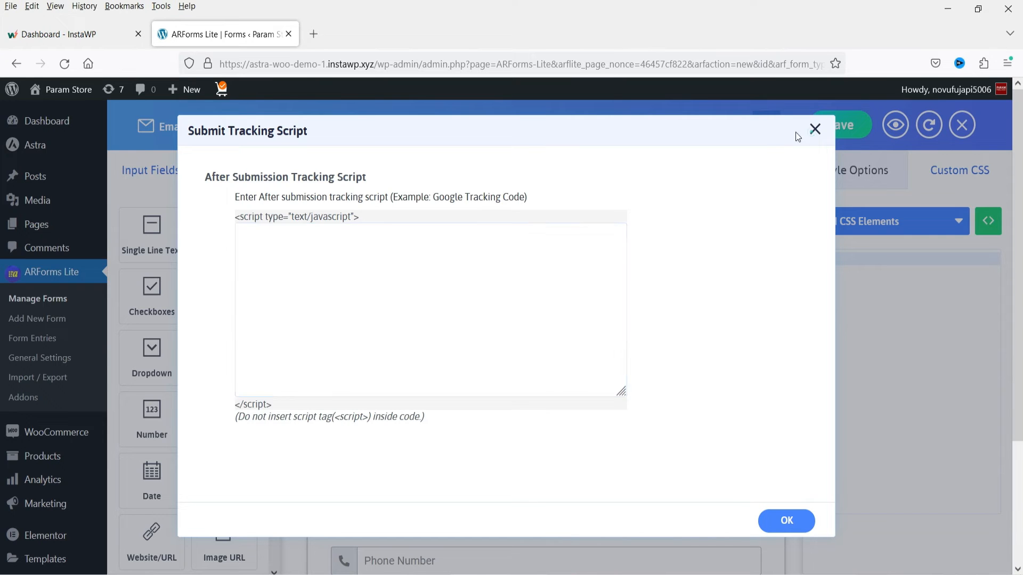
- Check the Export Form option and save Simple Form 1
{"action": "mouse_move", "coordinate": [648, 143]}
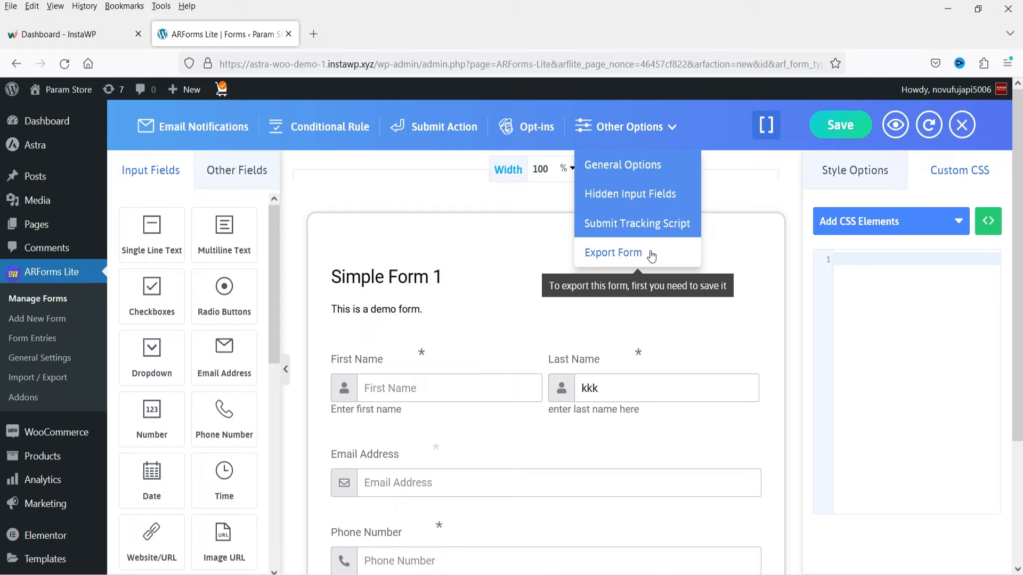
{"action": "left_click", "coordinate": [772, 128]}
{"action": "left_click", "coordinate": [837, 128]}
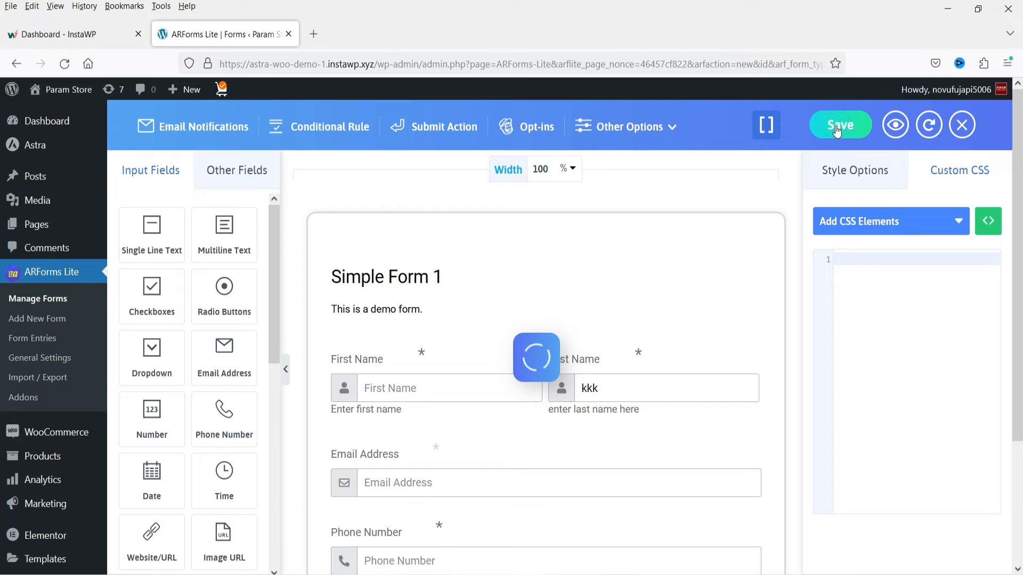
- Display the saved form's shortcodes and examine the inline embed shortcode and the PHP function code
{"action": "left_click", "coordinate": [767, 128]}
{"action": "left_click", "coordinate": [621, 226]}
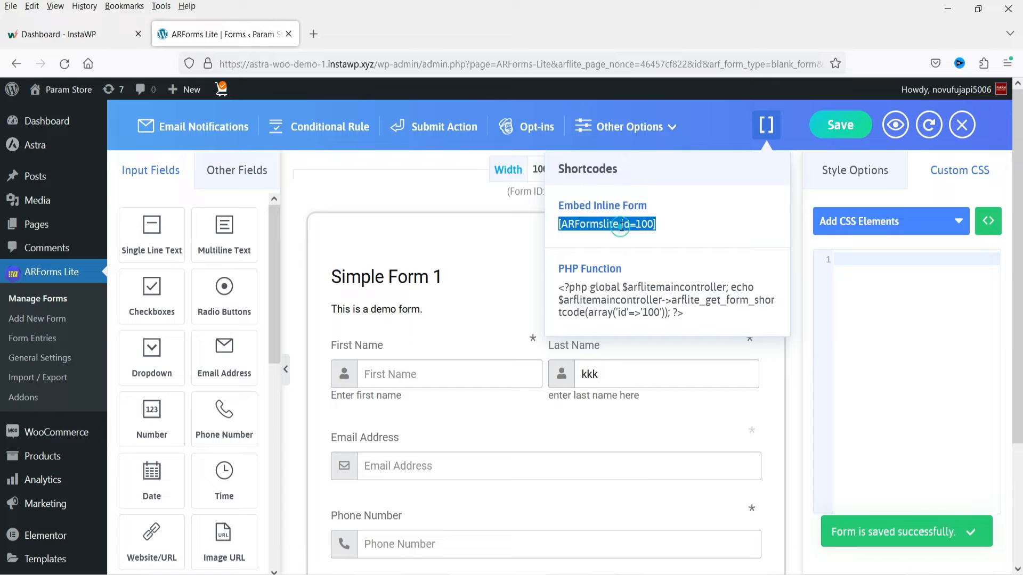
{"action": "left_click_drag", "start_coordinate": [665, 226], "coordinate": [571, 226]}
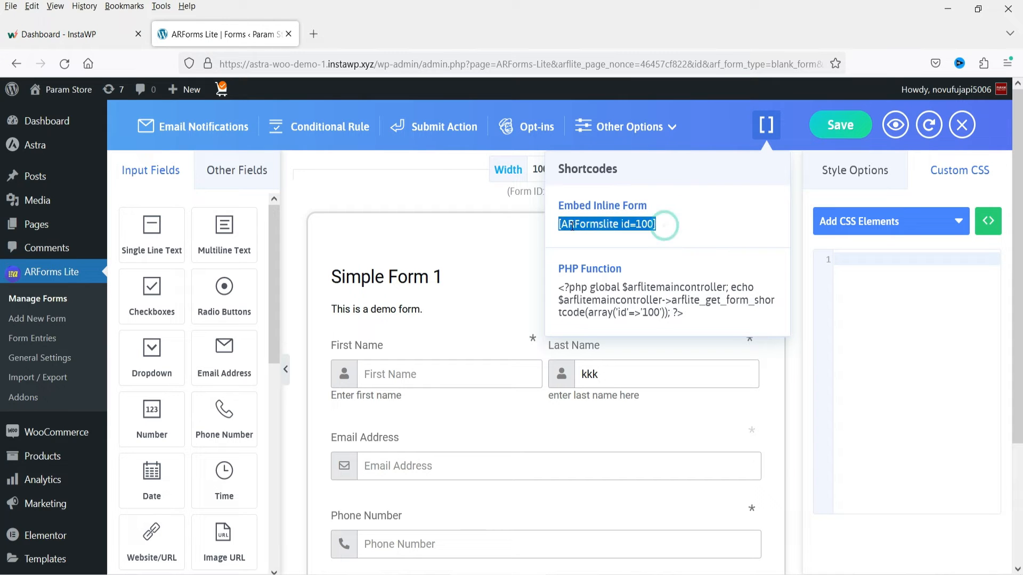
{"action": "left_click", "coordinate": [658, 226]}
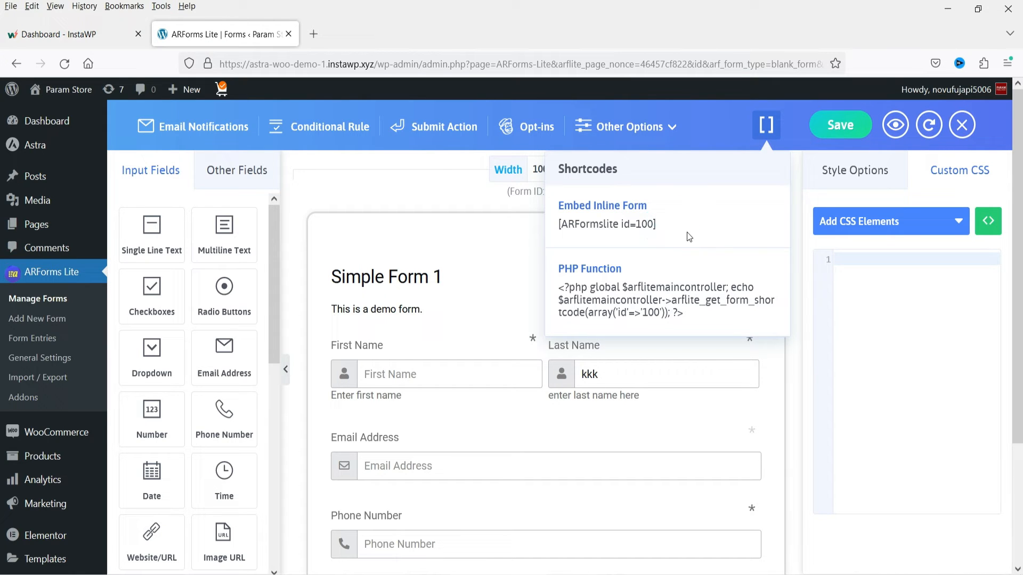
{"action": "left_click_drag", "start_coordinate": [686, 314], "coordinate": [560, 287]}
{"action": "left_click", "coordinate": [695, 317]}
{"action": "triple_click", "coordinate": [695, 317]}
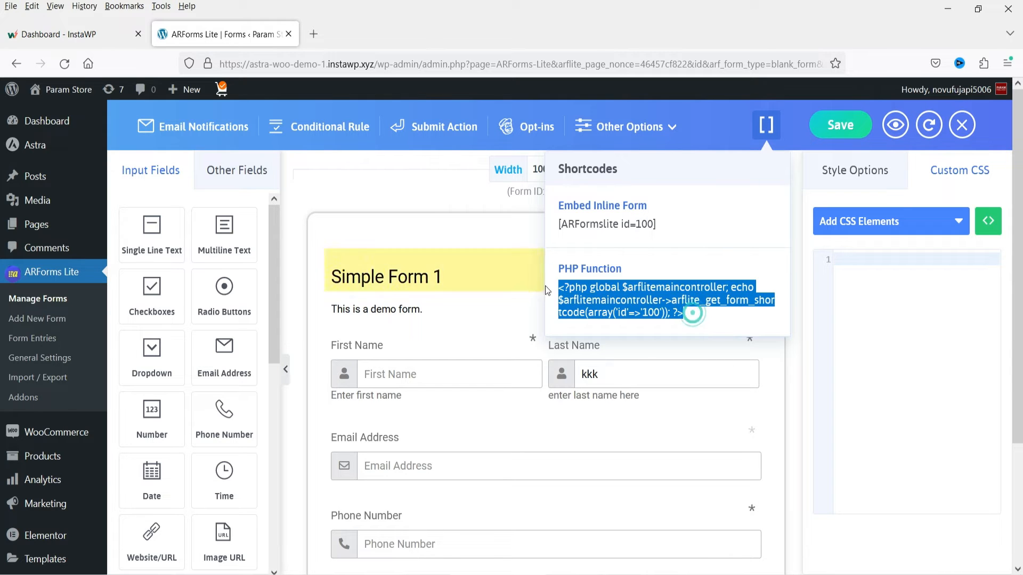
{"action": "left_click", "coordinate": [677, 301]}
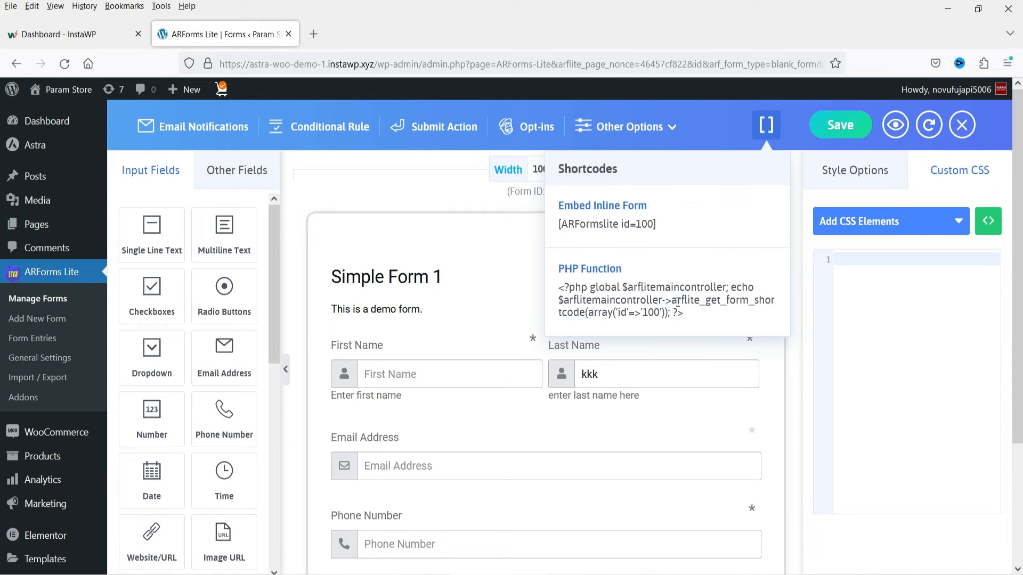
- Open the preview of Simple Form 1
{"action": "left_click", "coordinate": [895, 126]}
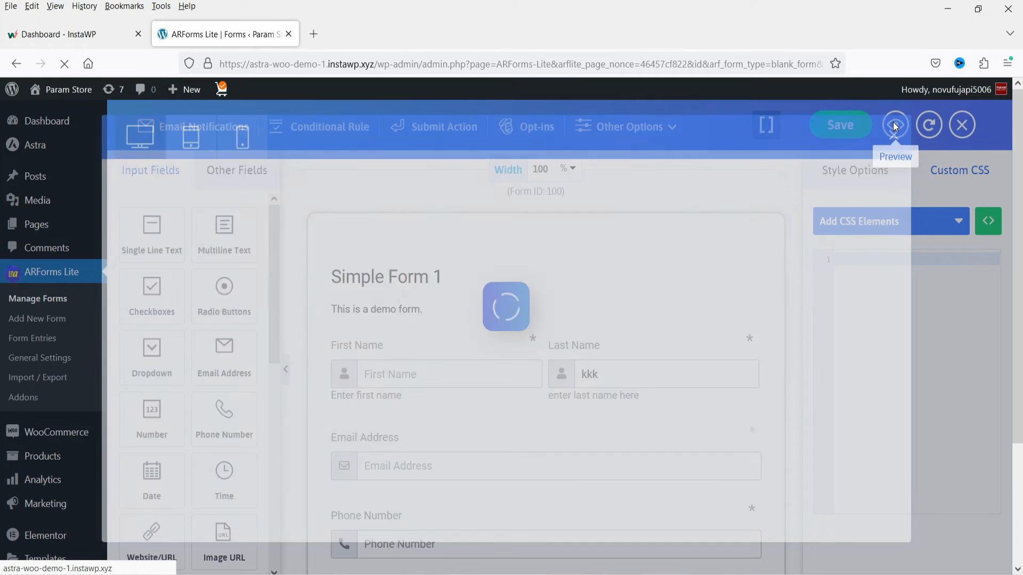
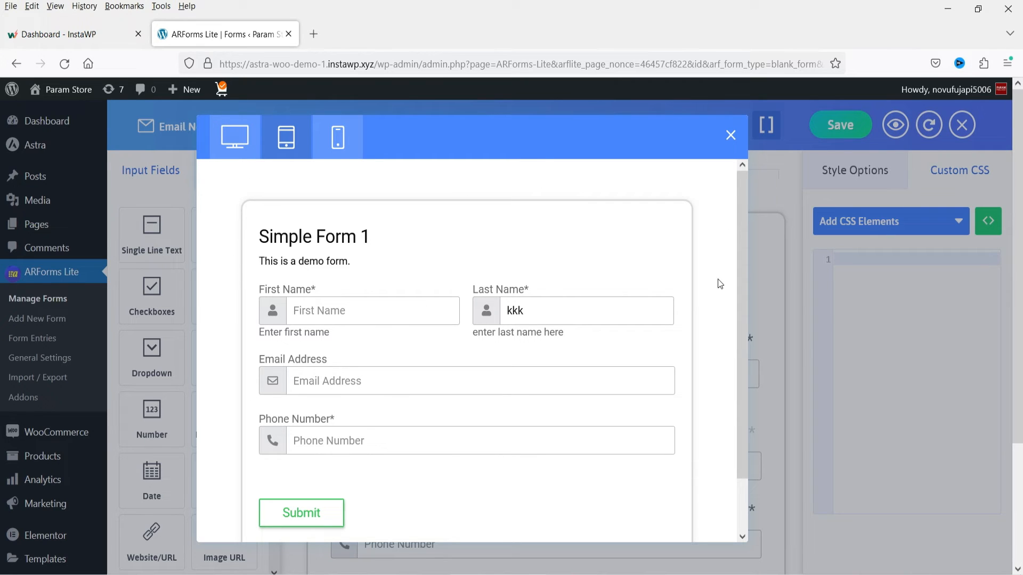
- Examine the mobile-size preview of Simple Form 1 from top to bottom and close the preview
{"action": "left_click", "coordinate": [339, 138]}
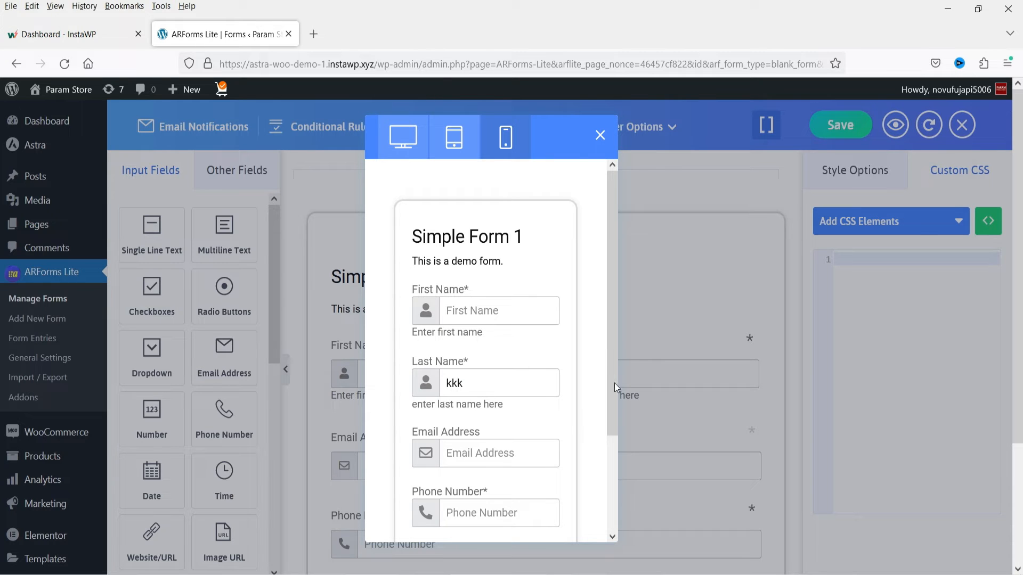
{"action": "scroll", "coordinate": [564, 338], "scroll_direction": "down", "scroll_amount": 5}
{"action": "scroll", "coordinate": [557, 338], "scroll_direction": "up", "scroll_amount": 5}
{"action": "left_click", "coordinate": [599, 137]}
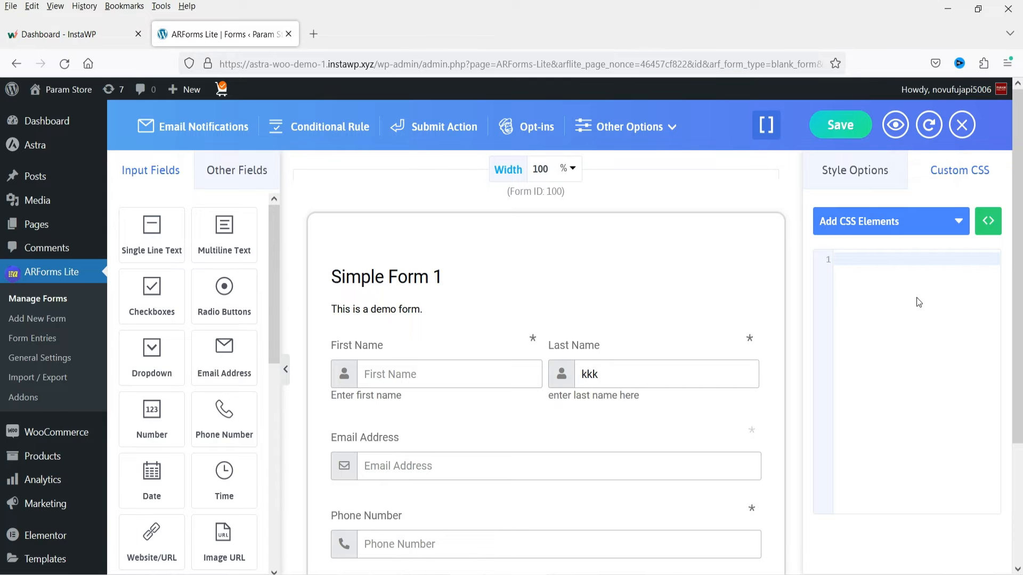
- Copy the inline embed shortcode [ARFormslite id=100] of Simple Form 1
{"action": "left_click", "coordinate": [766, 125]}
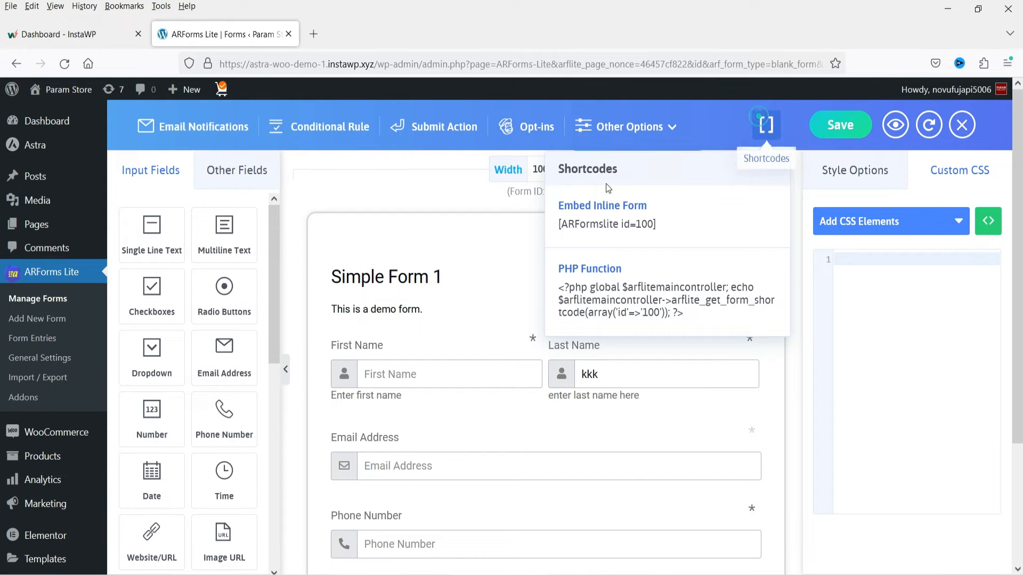
{"action": "left_click", "coordinate": [579, 229]}
{"action": "key", "text": "ctrl+c"}
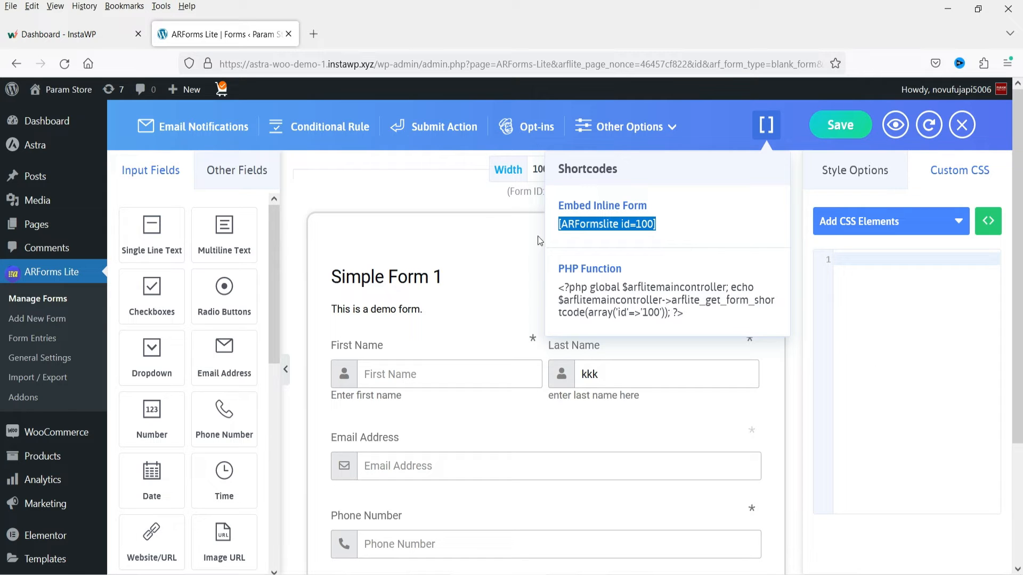
{"action": "left_click", "coordinate": [452, 201]}
- Open the site's Pages list in a new tab and open the Demo Elementor page for editing with Elementor in another tab
{"action": "right_click", "coordinate": [43, 231]}
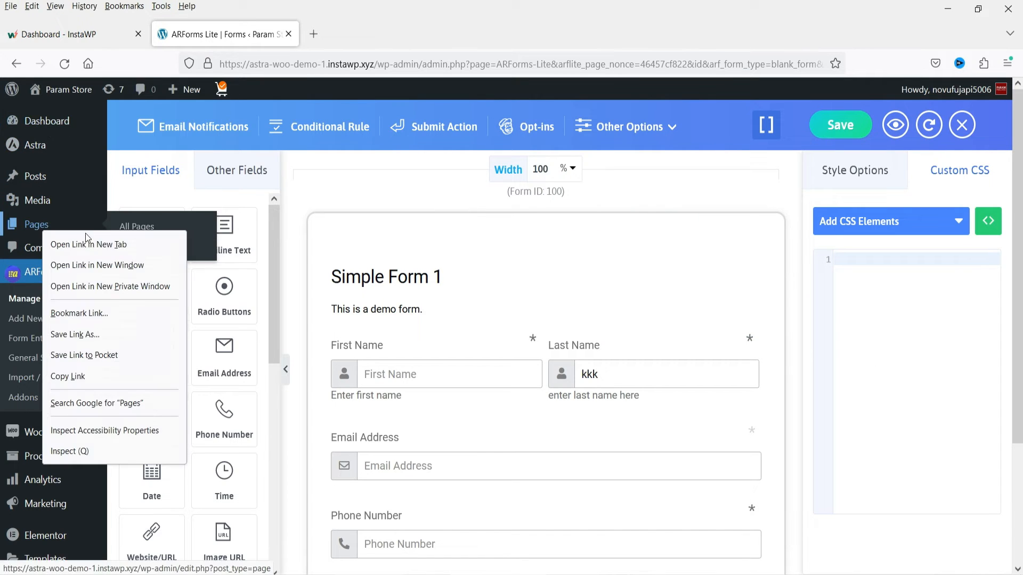
{"action": "left_click", "coordinate": [114, 244]}
{"action": "left_click", "coordinate": [354, 34]}
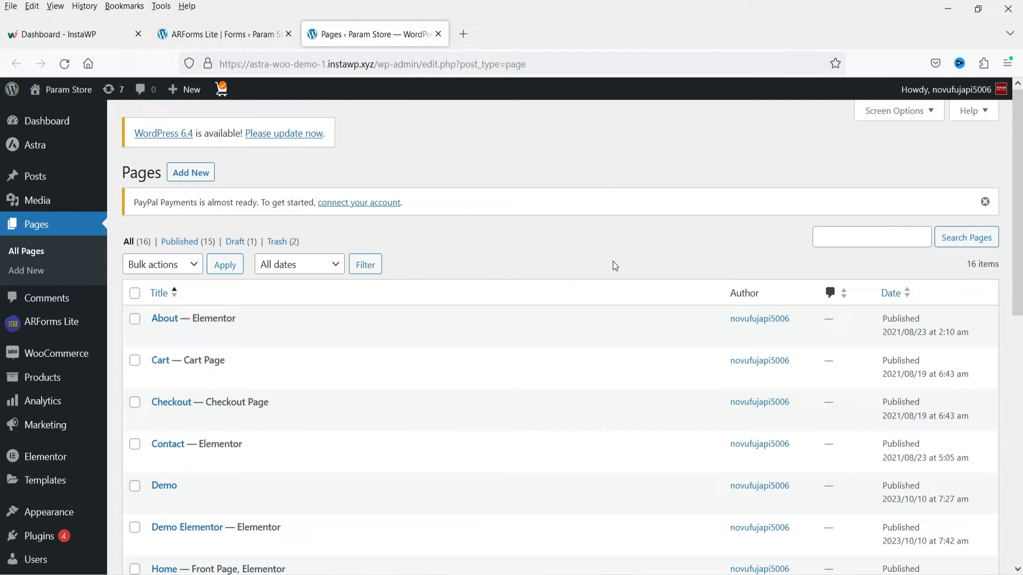
{"action": "scroll", "coordinate": [414, 297], "scroll_direction": "down", "scroll_amount": 3}
{"action": "right_click", "coordinate": [299, 397]}
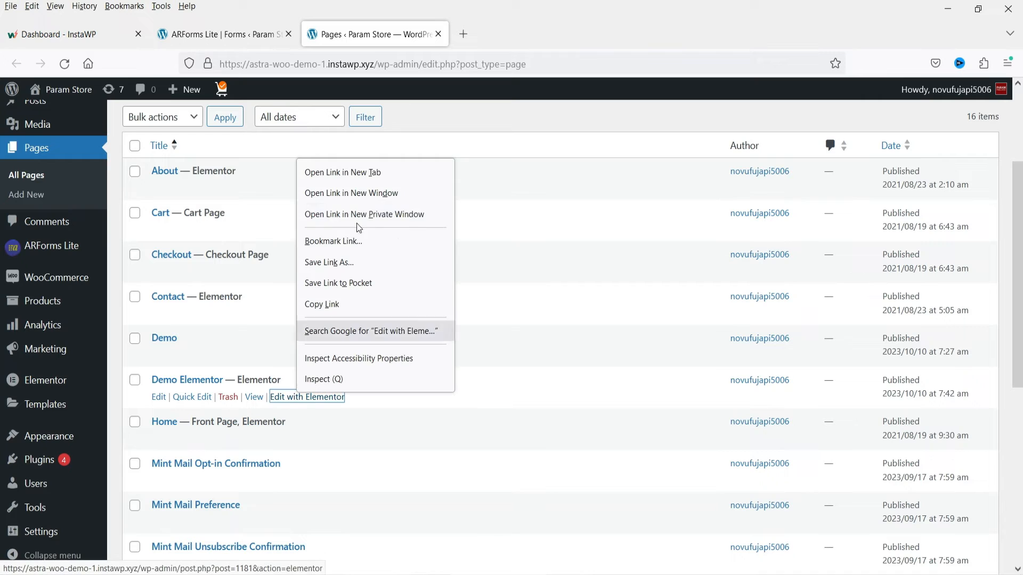
{"action": "left_click", "coordinate": [362, 173]}
{"action": "left_click", "coordinate": [490, 37]}
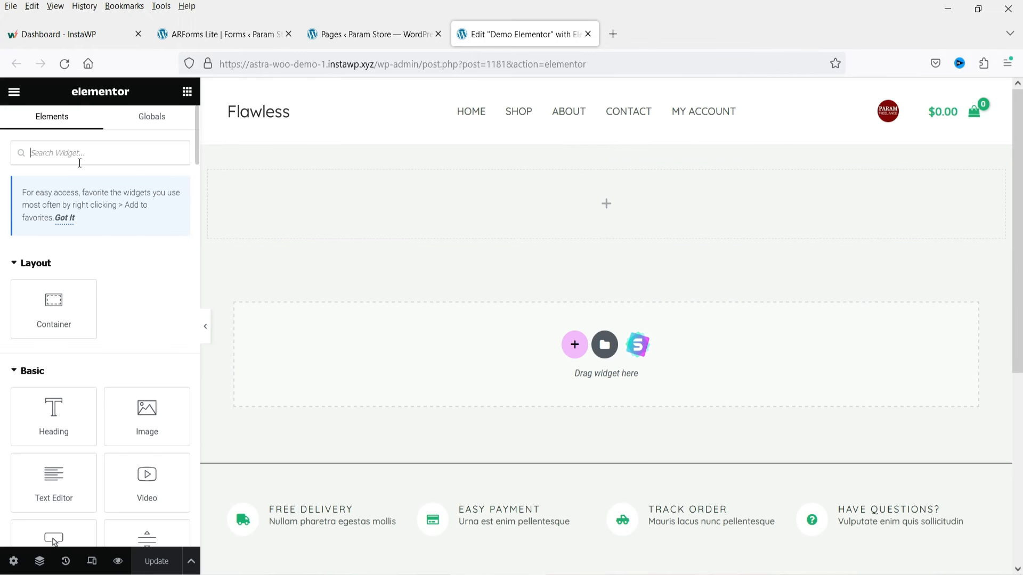
- Search the Elementor widgets for "short" and place a Shortcode widget in the empty container beneath the page header
{"action": "left_click", "coordinate": [80, 152]}
{"action": "type", "text": "s"}
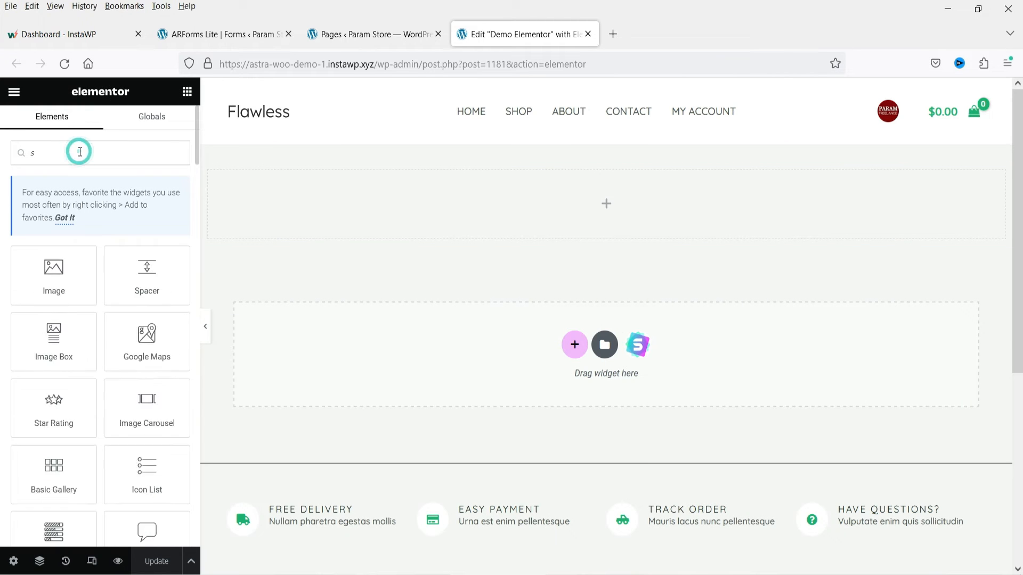
{"action": "type", "text": "hort"}
{"action": "left_click_drag", "start_coordinate": [37, 278], "coordinate": [475, 217]}
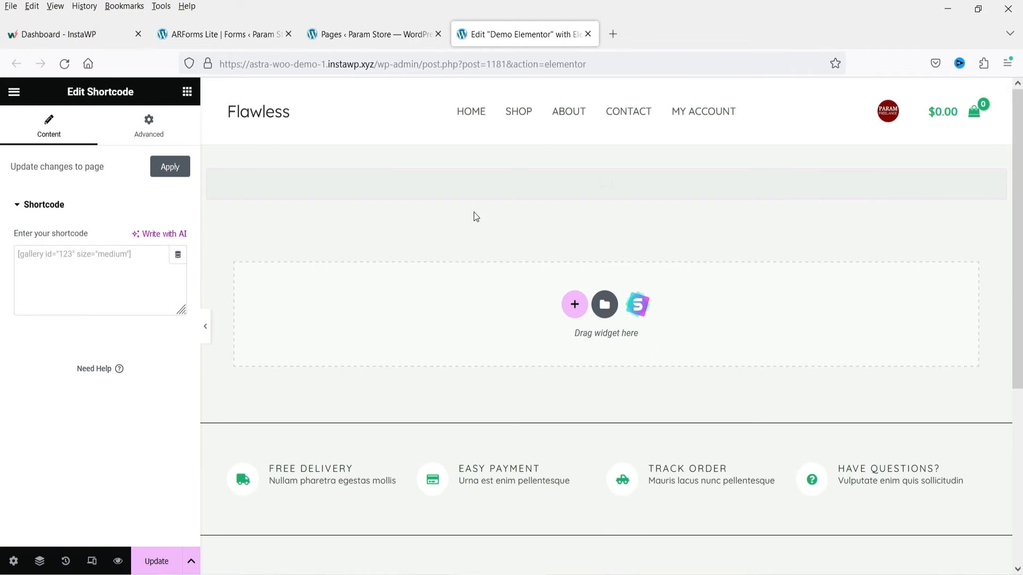
- Paste the shortcode [ARFormslite id=100] into the Shortcode widget and update the page
{"action": "left_click", "coordinate": [62, 260]}
{"action": "key", "text": "ctrl+v"}
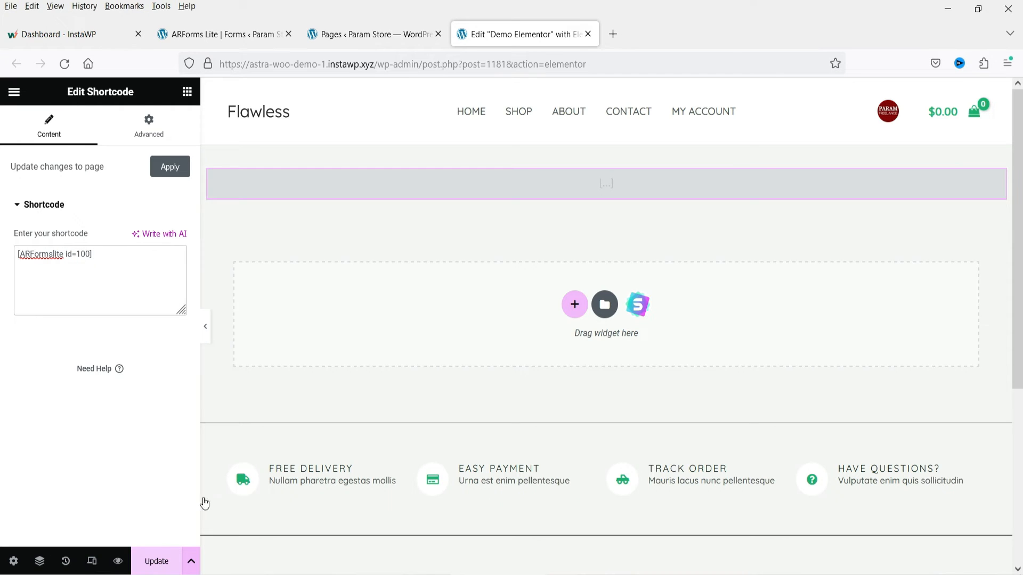
{"action": "left_click", "coordinate": [164, 564]}
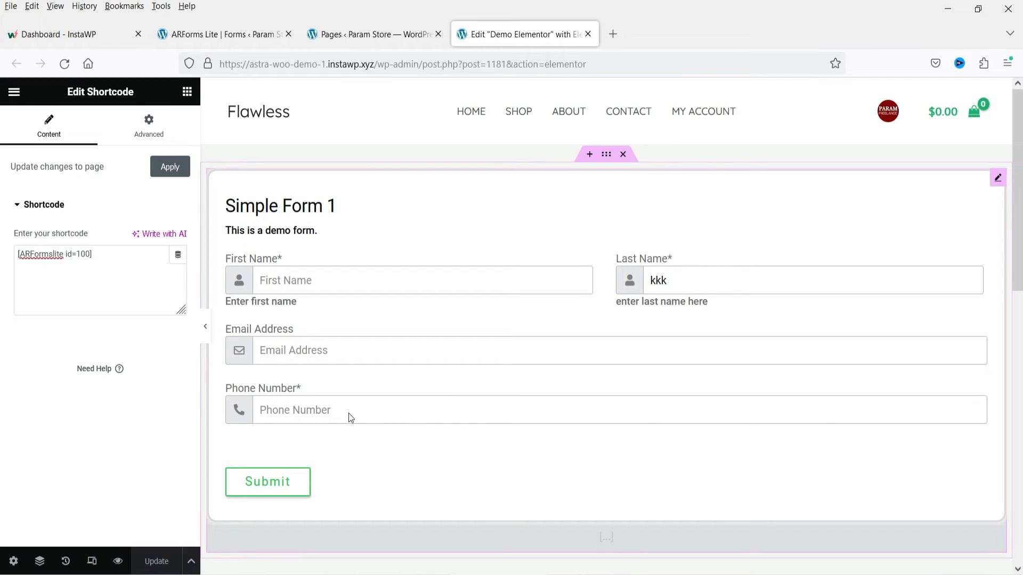
- Open the live view of the Demo Elementor page in a new tab
{"action": "left_click", "coordinate": [14, 92]}
{"action": "right_click", "coordinate": [85, 333]}
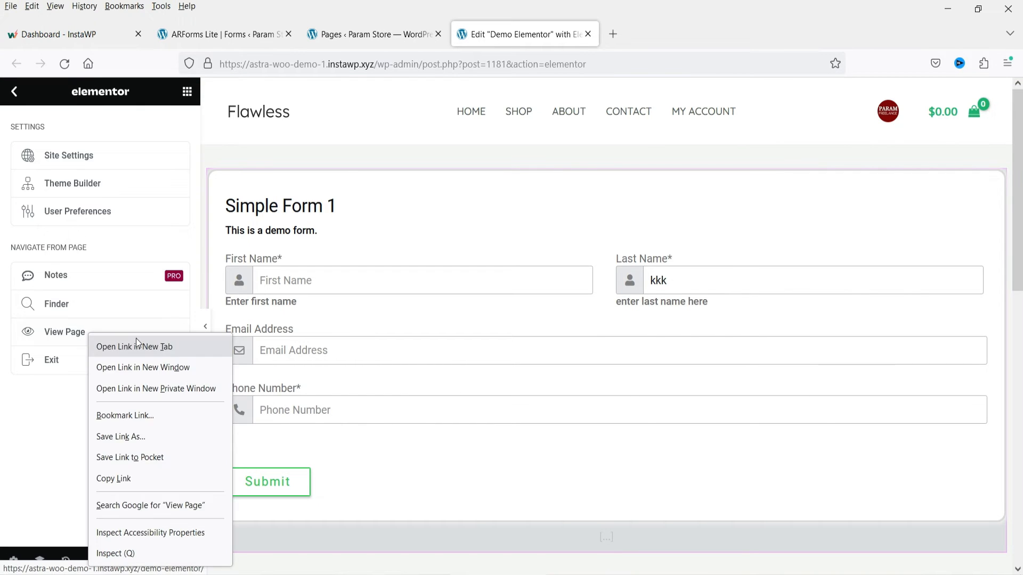
{"action": "left_click", "coordinate": [136, 341]}
{"action": "left_click", "coordinate": [637, 37]}
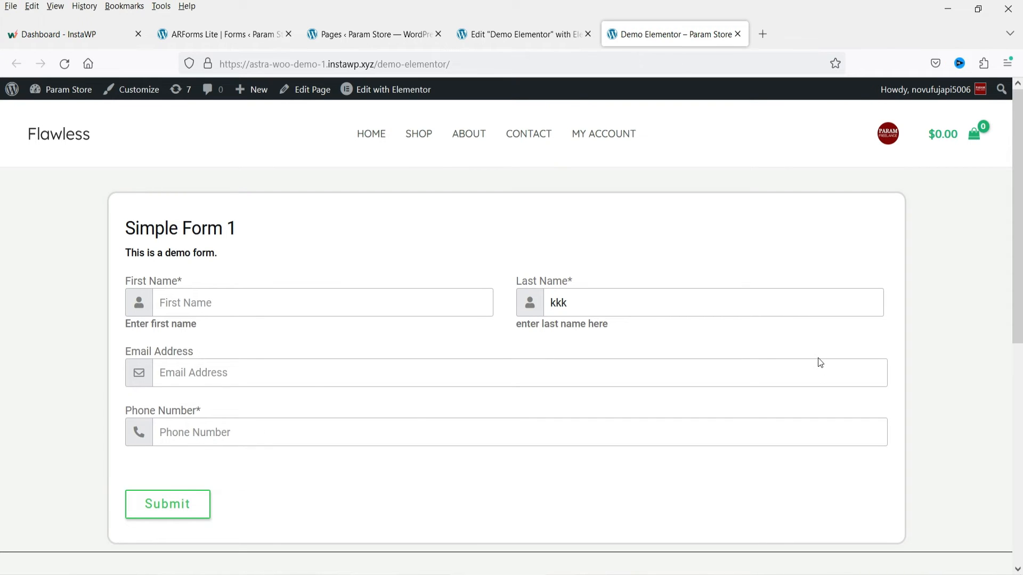
- Fill in the first name, last name, email address and phone number in Simple Form 1 and submit the form
{"action": "left_click", "coordinate": [245, 296]}
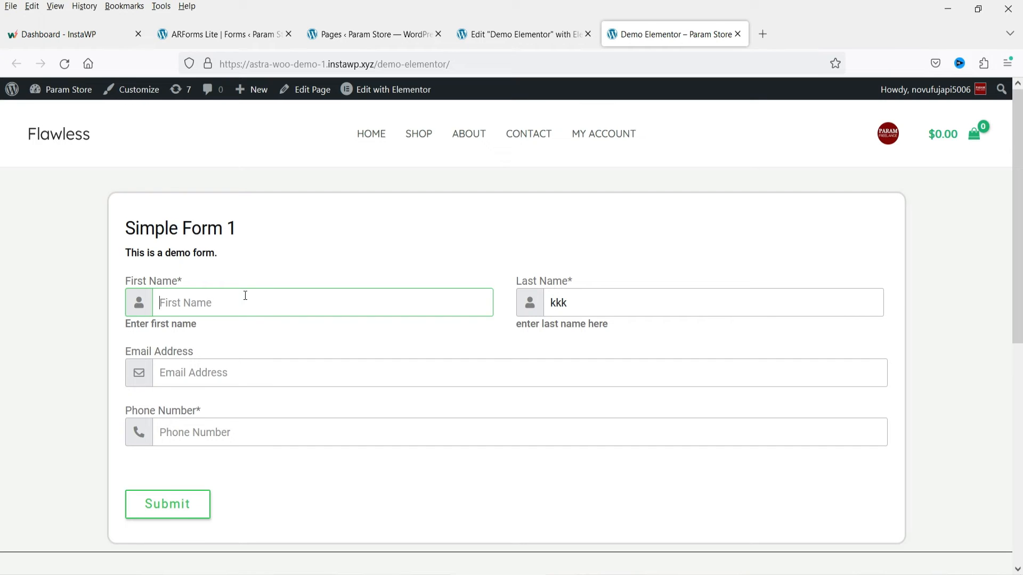
{"action": "type", "text": "john"}
{"action": "key", "text": "Tab"}
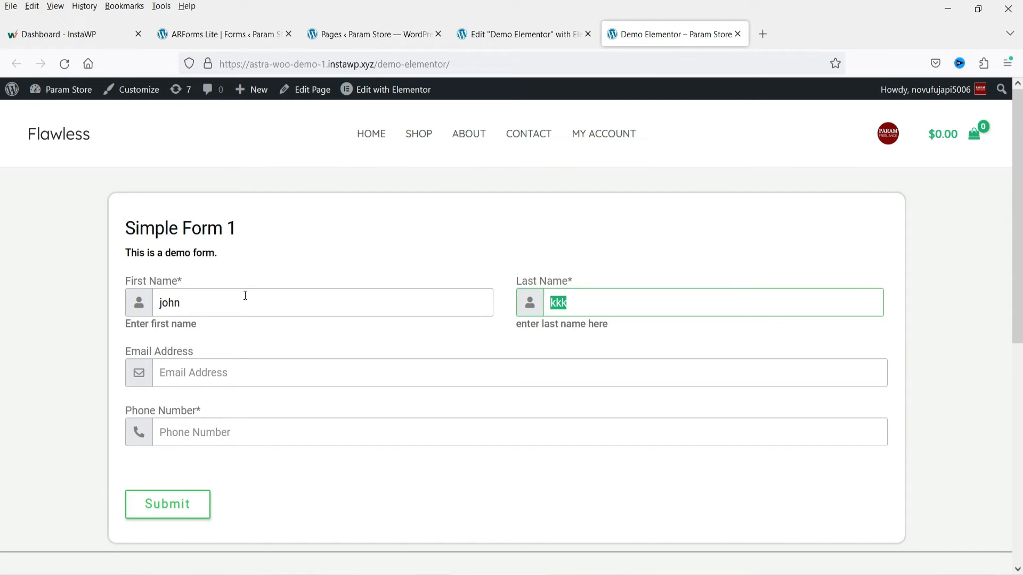
{"action": "type", "text": "doe"}
{"action": "key", "text": "Tab"}
{"action": "type", "text": "john@example.com"}
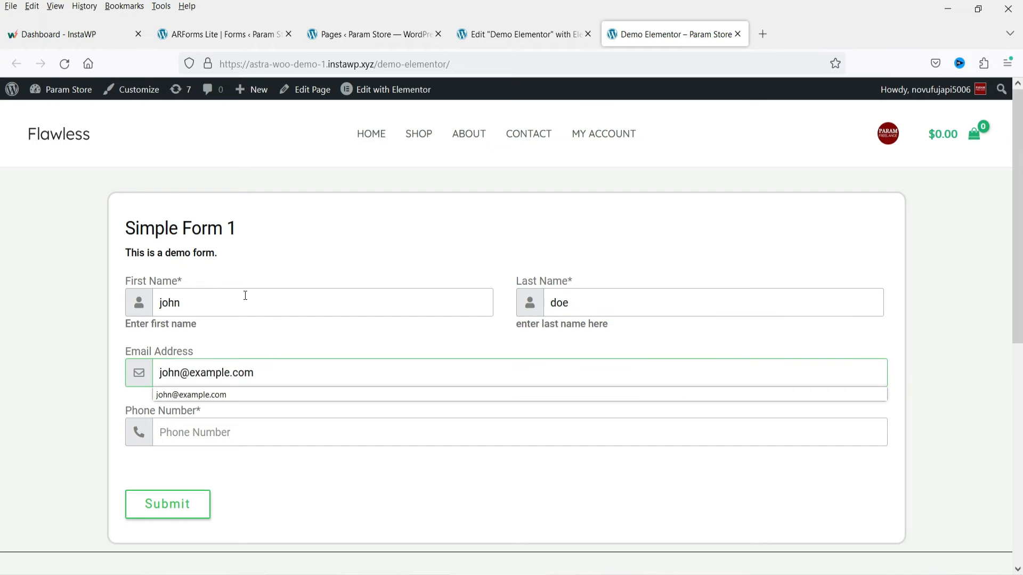
{"action": "key", "text": "Tab"}
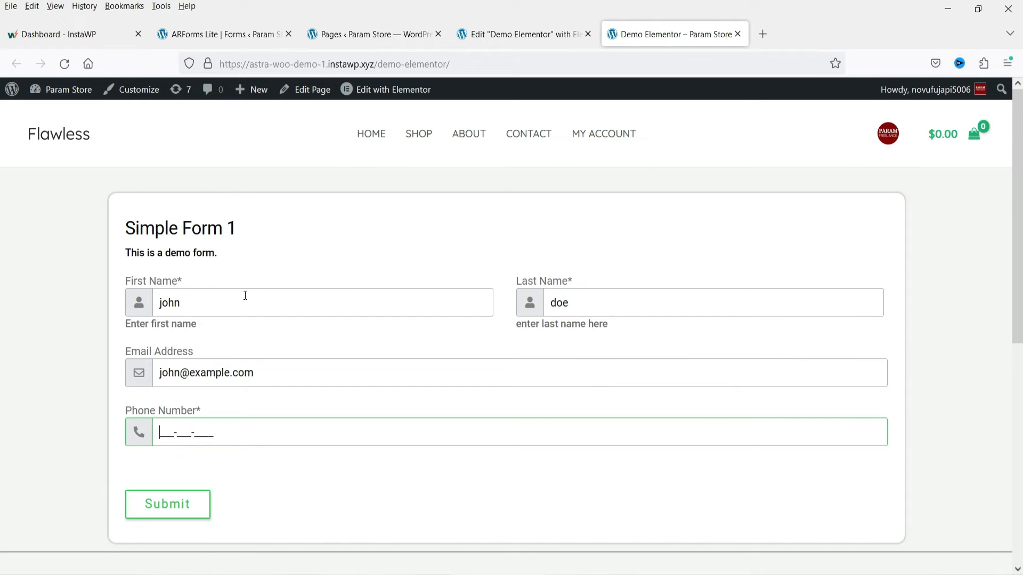
{"action": "left_click", "coordinate": [169, 504]}
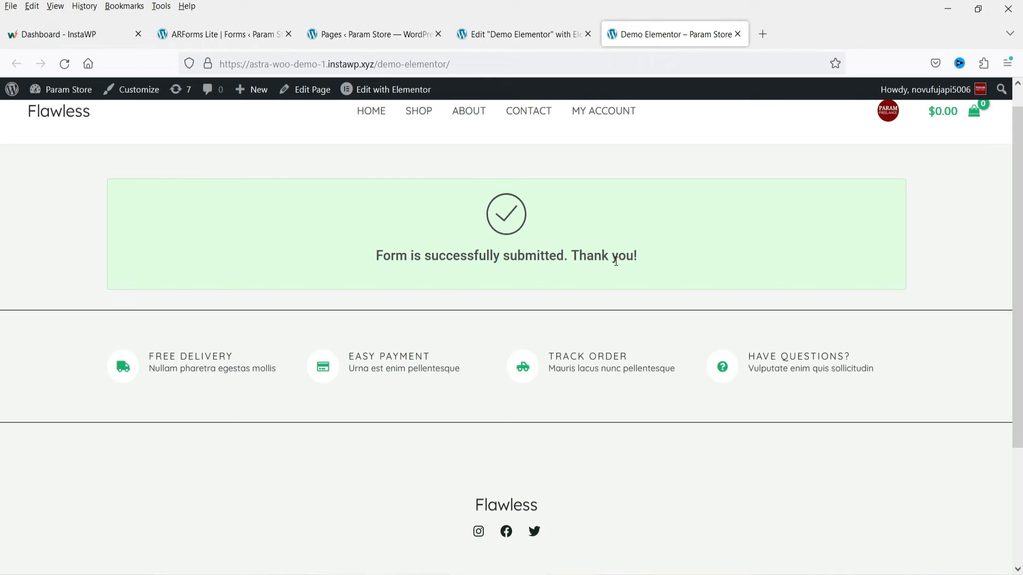
- Return to the WordPress admin, go to ARForms Lite's Manage Forms and open the entries of Simple Form 1
{"action": "left_click", "coordinate": [357, 35]}
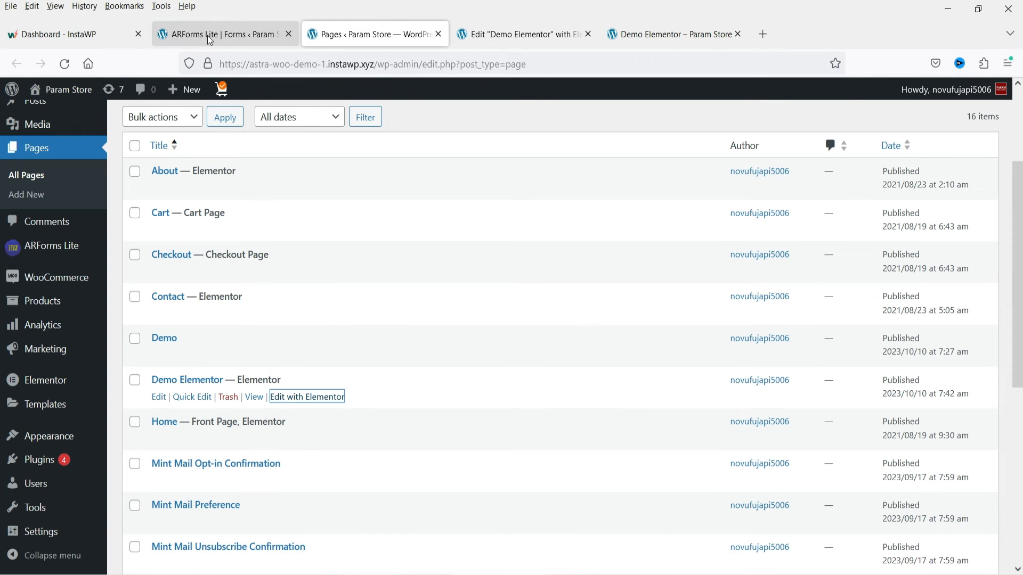
{"action": "mouse_move", "coordinate": [53, 246]}
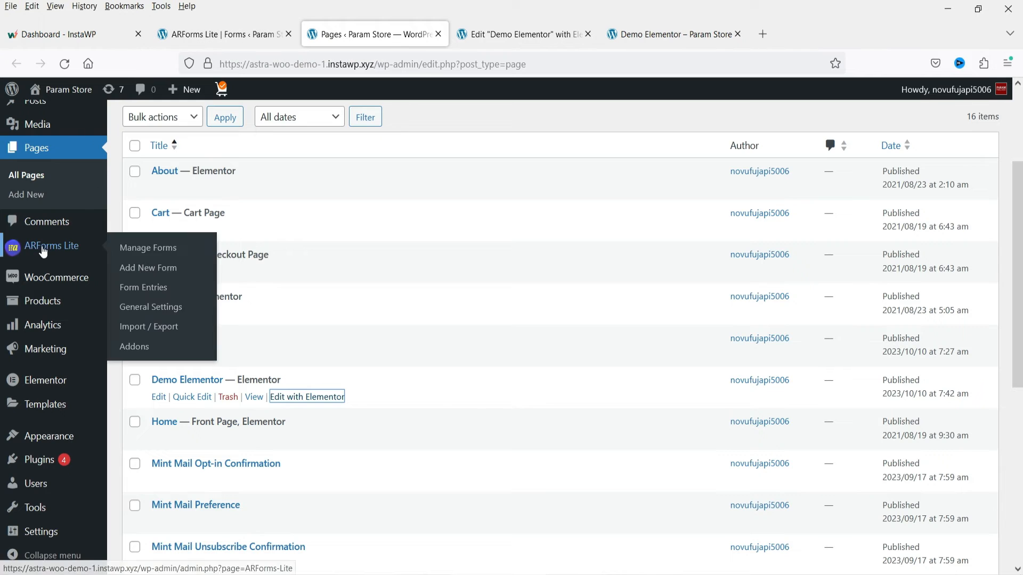
{"action": "left_click", "coordinate": [147, 248]}
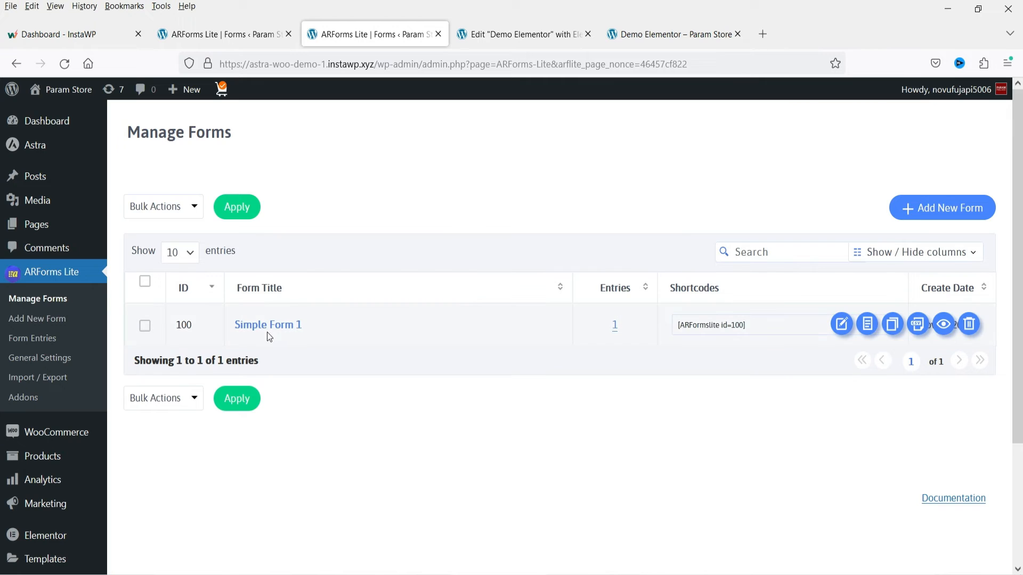
{"action": "left_click", "coordinate": [616, 326]}
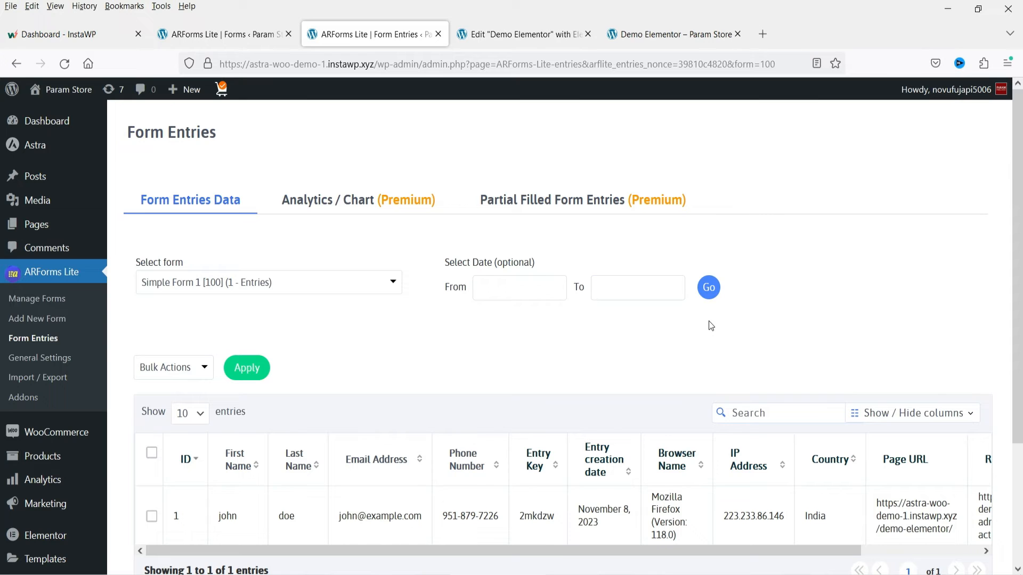
- Examine the submitted entry's table columns, view its full details and close the entry window
{"action": "scroll", "coordinate": [718, 318], "scroll_direction": "down", "scroll_amount": 3}
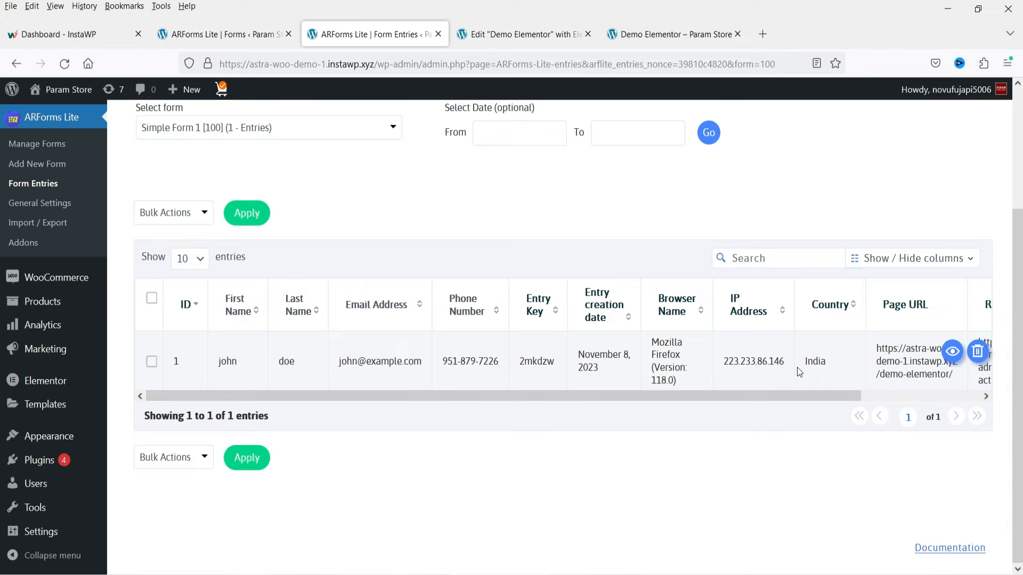
{"action": "scroll", "coordinate": [874, 383], "scroll_direction": "right", "scroll_amount": 3}
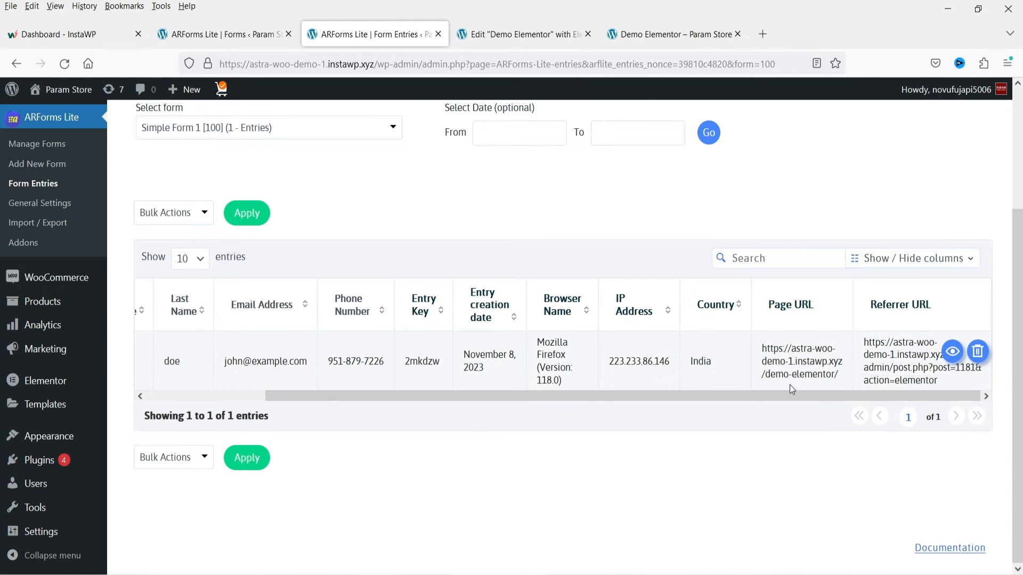
{"action": "left_click", "coordinate": [948, 357]}
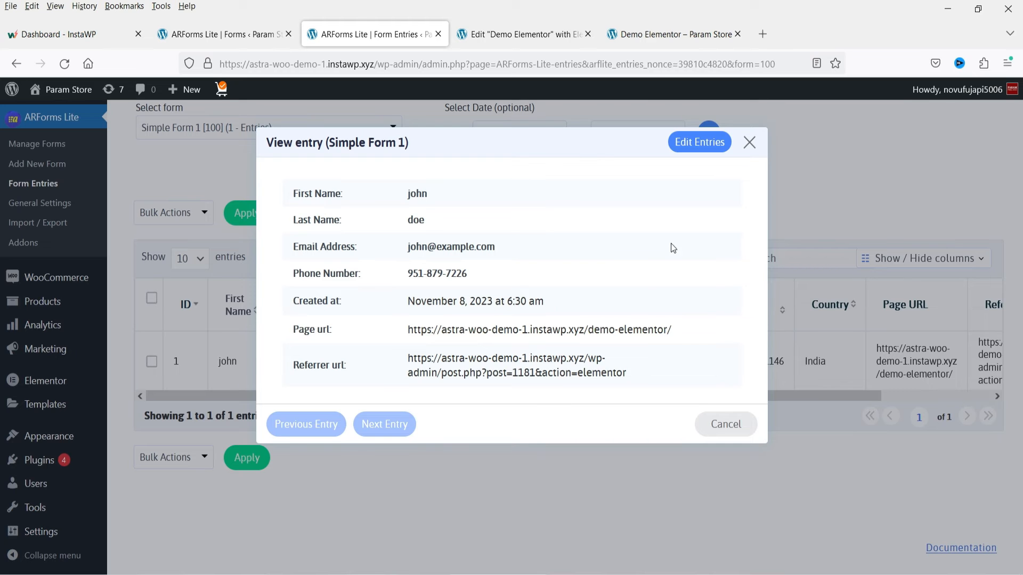
{"action": "left_click", "coordinate": [751, 143]}
- Check the premium Analytics / Chart section of the form entries and close the upgrade notice
{"action": "scroll", "coordinate": [414, 500], "scroll_direction": "up", "scroll_amount": 3}
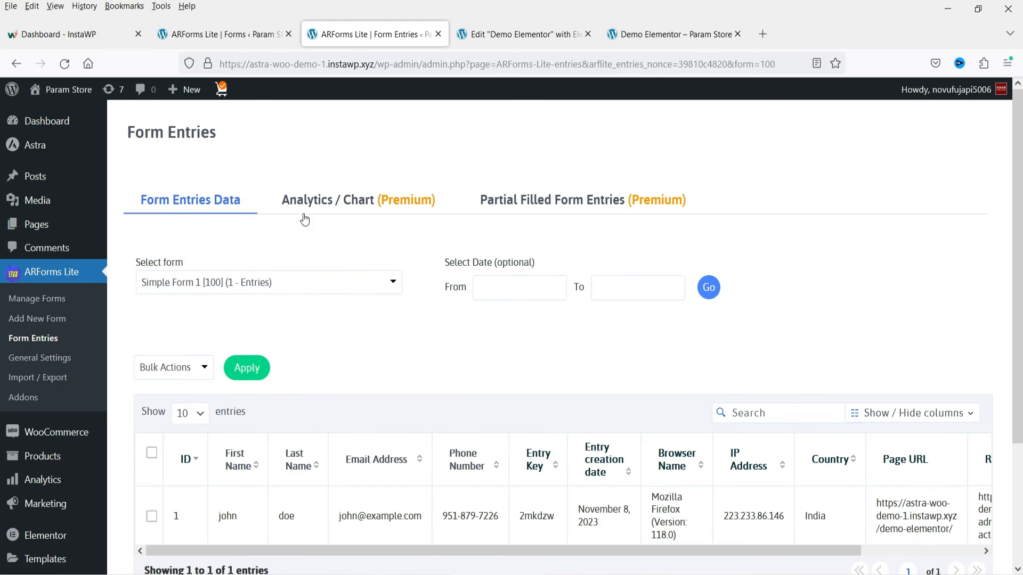
{"action": "left_click", "coordinate": [330, 210]}
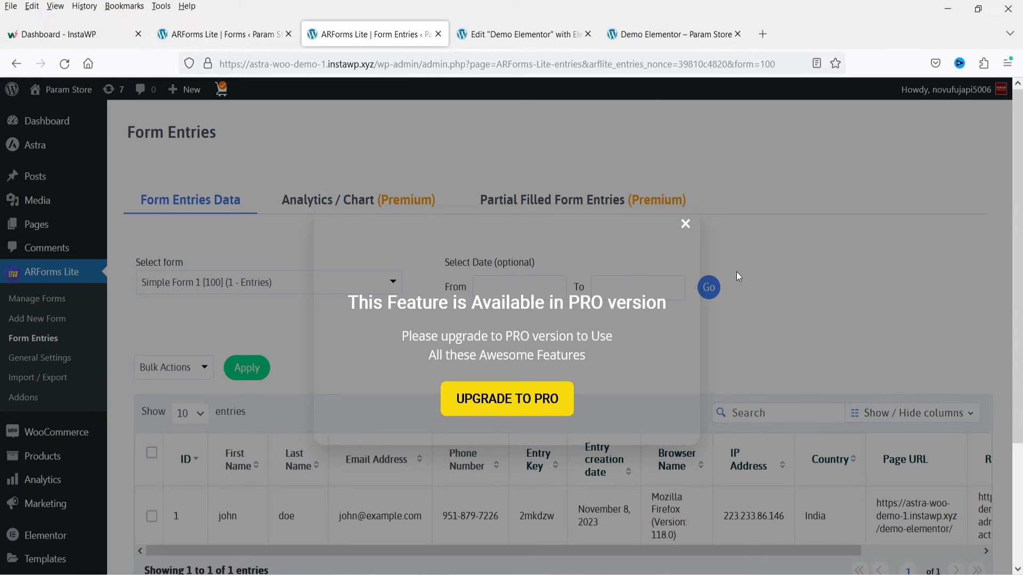
{"action": "left_click", "coordinate": [685, 226]}
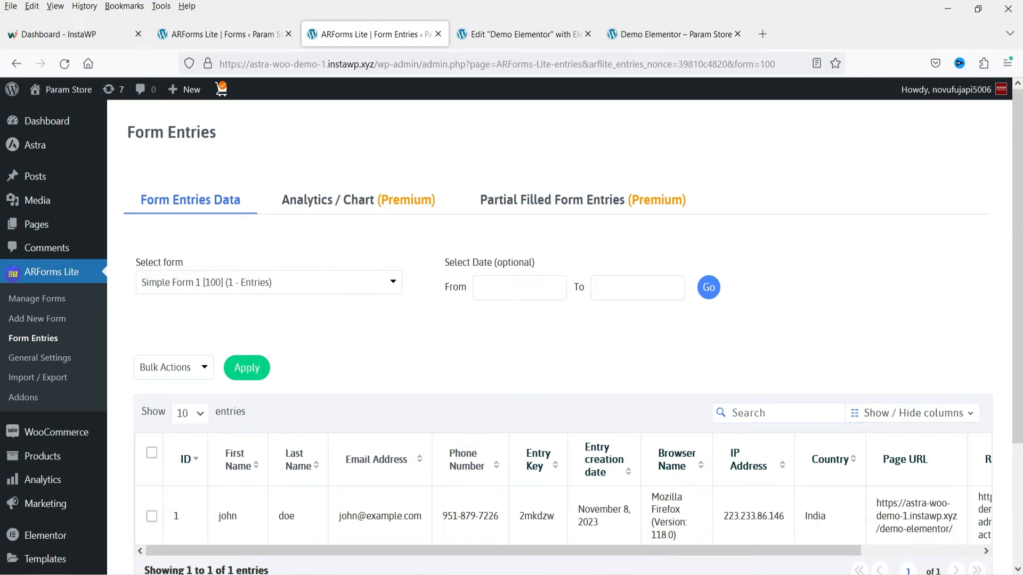
- Upload the ARForms codecanyon zip from the Desktop as a new plugin, install it and activate it
{"action": "scroll", "coordinate": [56, 441], "scroll_direction": "down", "scroll_amount": 3}
{"action": "left_click", "coordinate": [152, 482]}
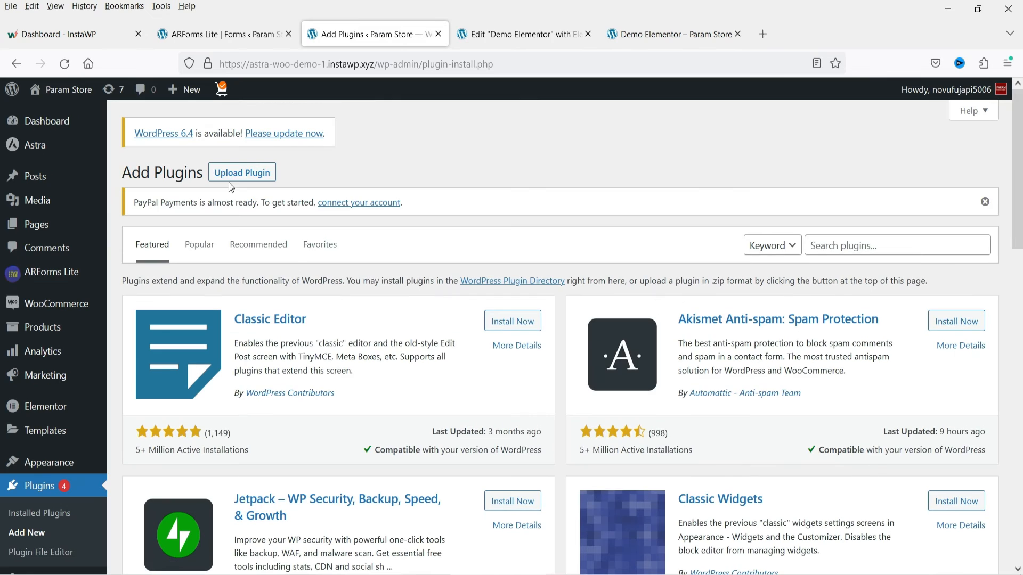
{"action": "left_click", "coordinate": [228, 173]}
{"action": "left_click", "coordinate": [462, 341]}
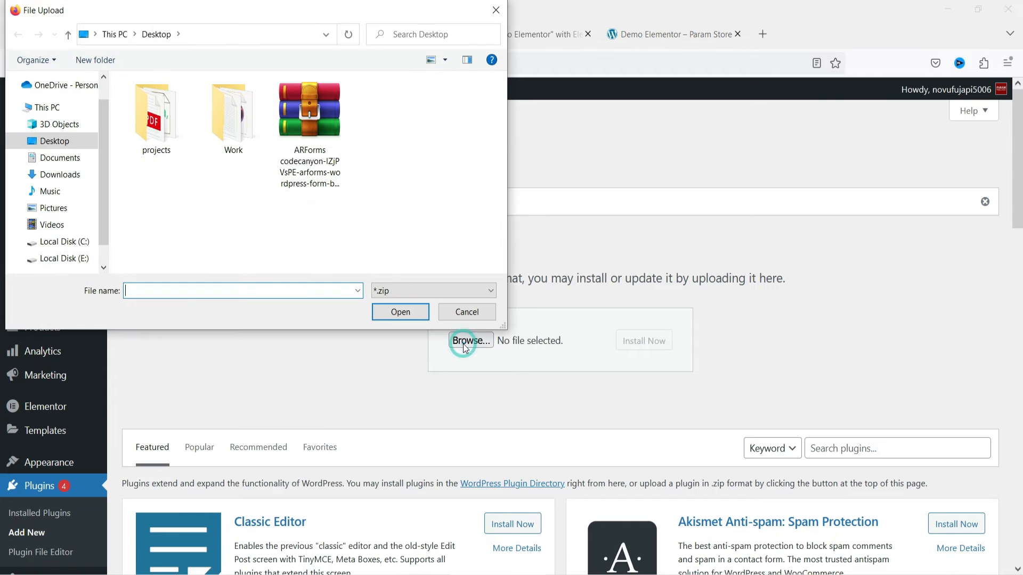
{"action": "double_click", "coordinate": [311, 136]}
{"action": "left_click", "coordinate": [742, 342]}
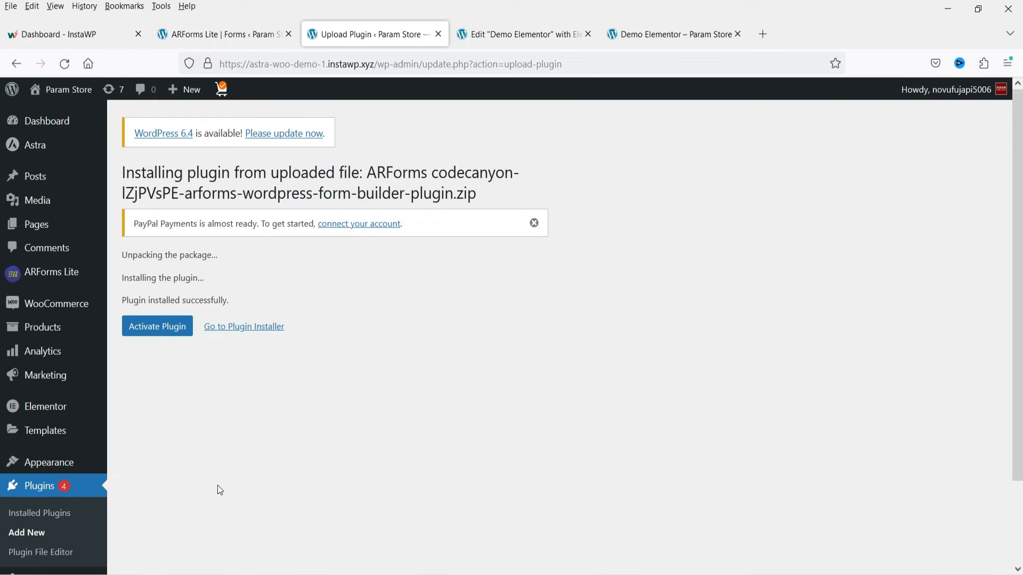
{"action": "left_click", "coordinate": [160, 327]}
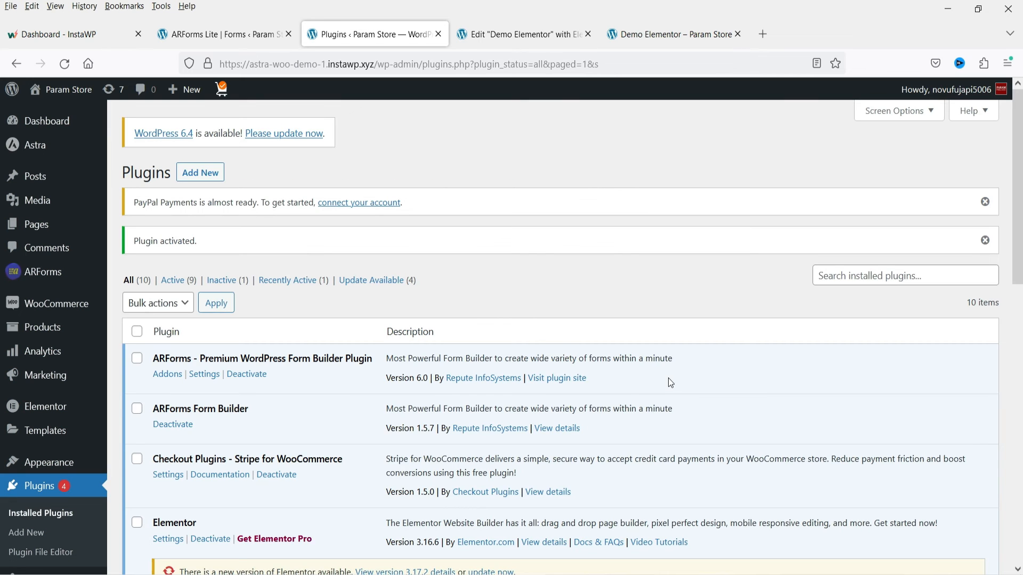
- Enter the customer name, customer email and purchase code on the ARForms Licensing page and activate the license
{"action": "mouse_move", "coordinate": [45, 281]}
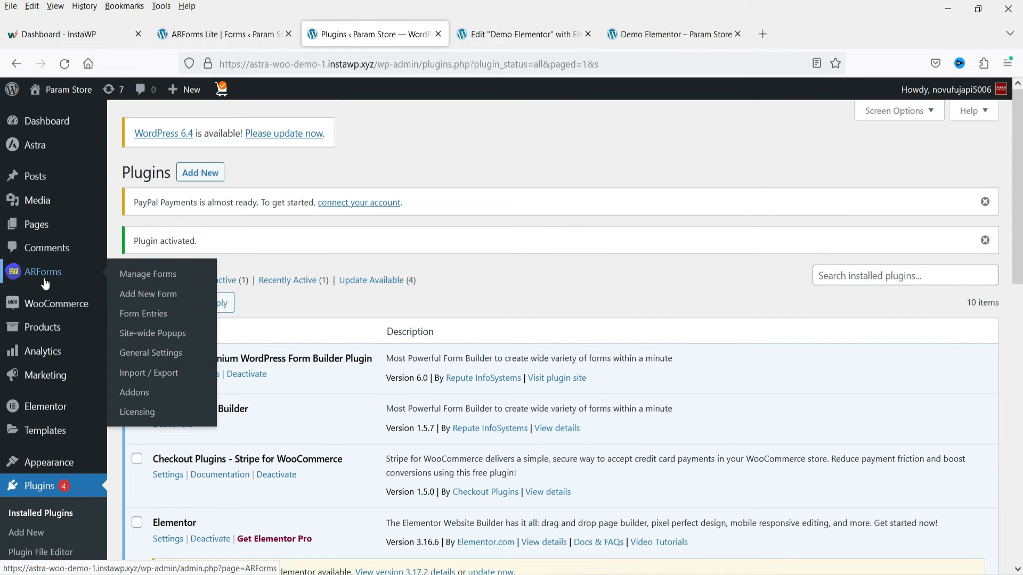
{"action": "left_click", "coordinate": [138, 413]}
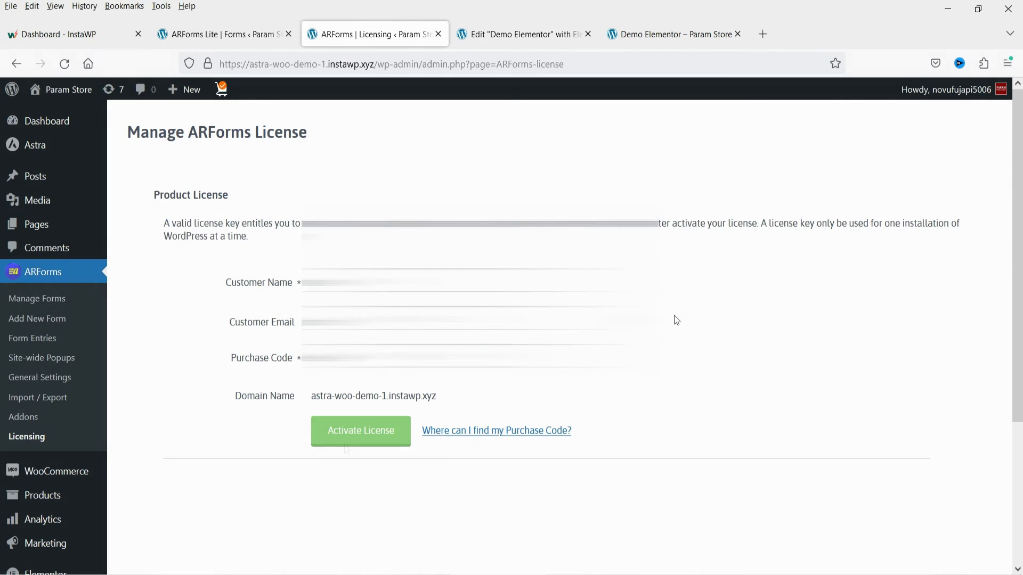
{"action": "left_click", "coordinate": [354, 440]}
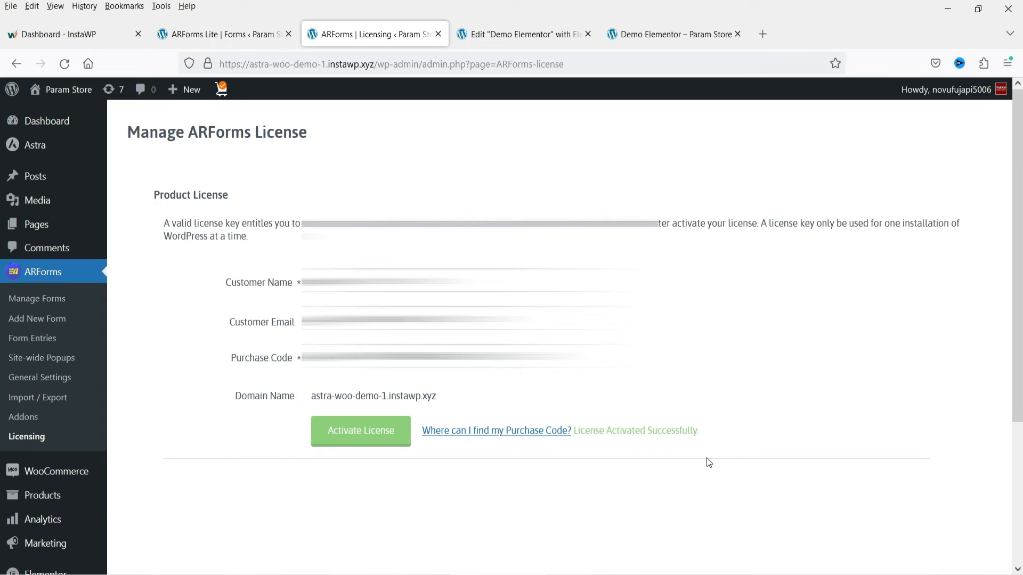
- Open the premium ARForms Manage Forms list and close the old ARForms Lite browser tab
{"action": "left_click", "coordinate": [37, 298]}
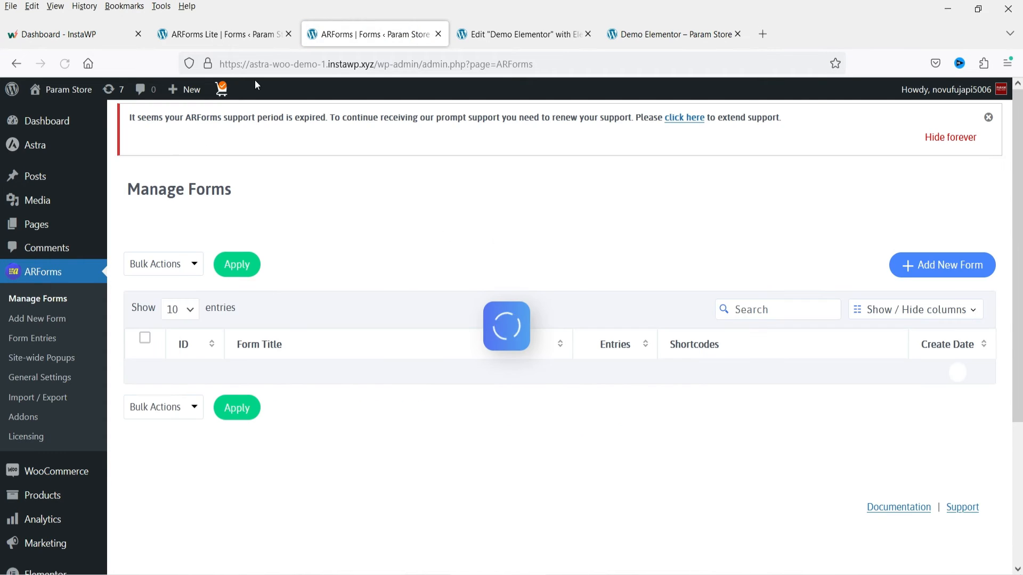
{"action": "left_click", "coordinate": [288, 34]}
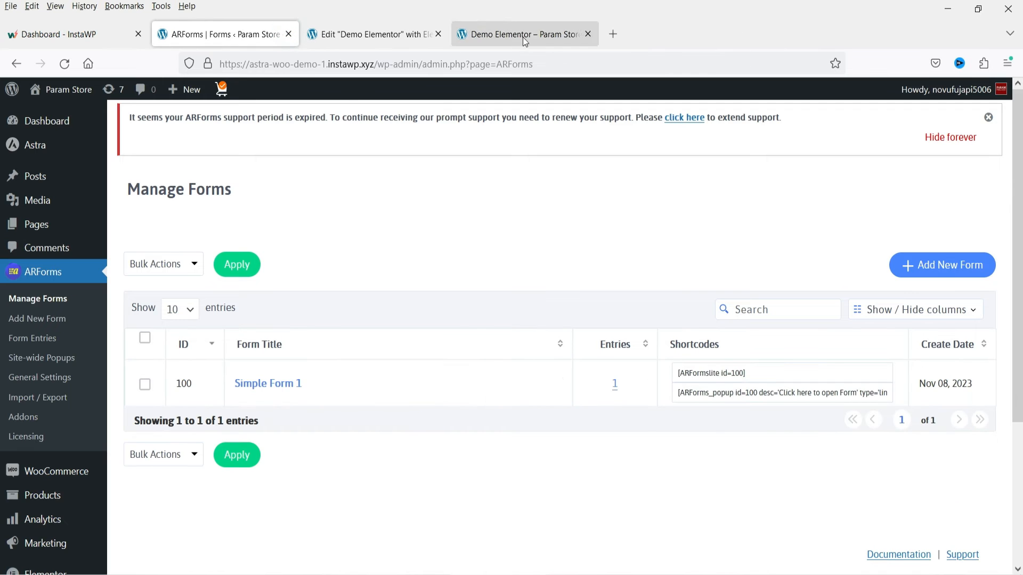
- Start a new form and give it the title Sample Form 2
{"action": "left_click", "coordinate": [941, 270]}
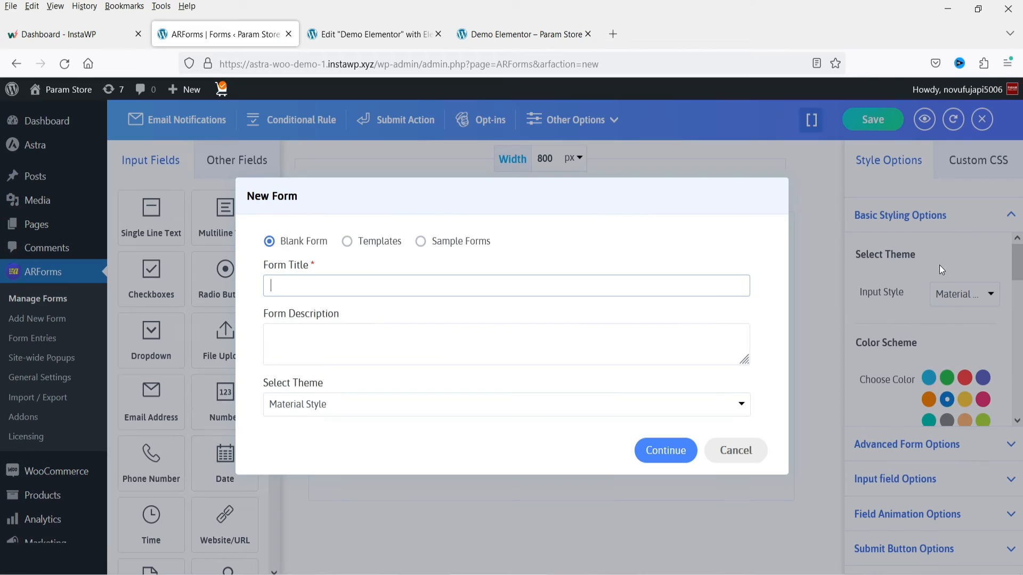
{"action": "type", "text": "Samp"}
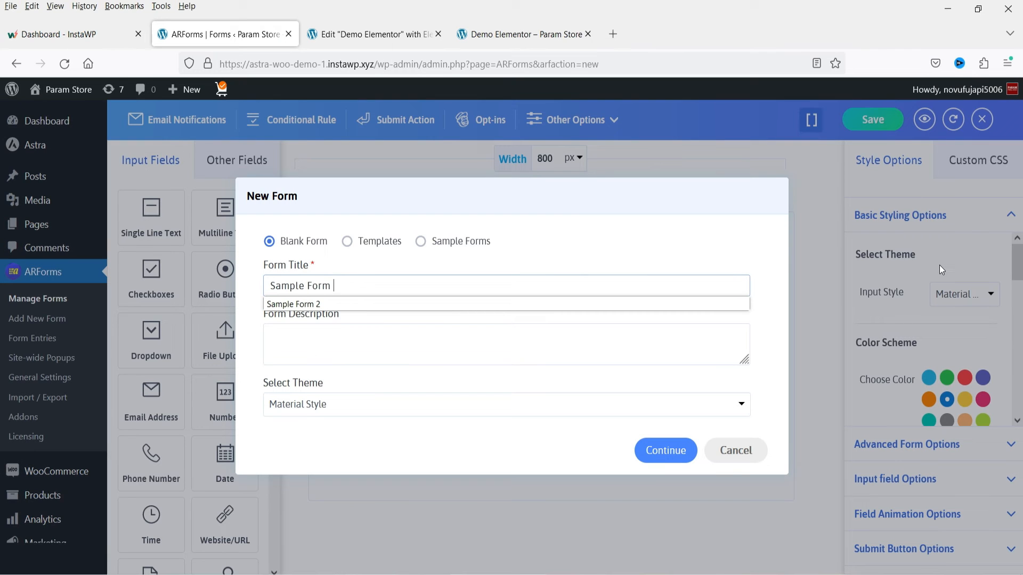
{"action": "type", "text": "le Form"}
{"action": "left_click", "coordinate": [410, 303]}
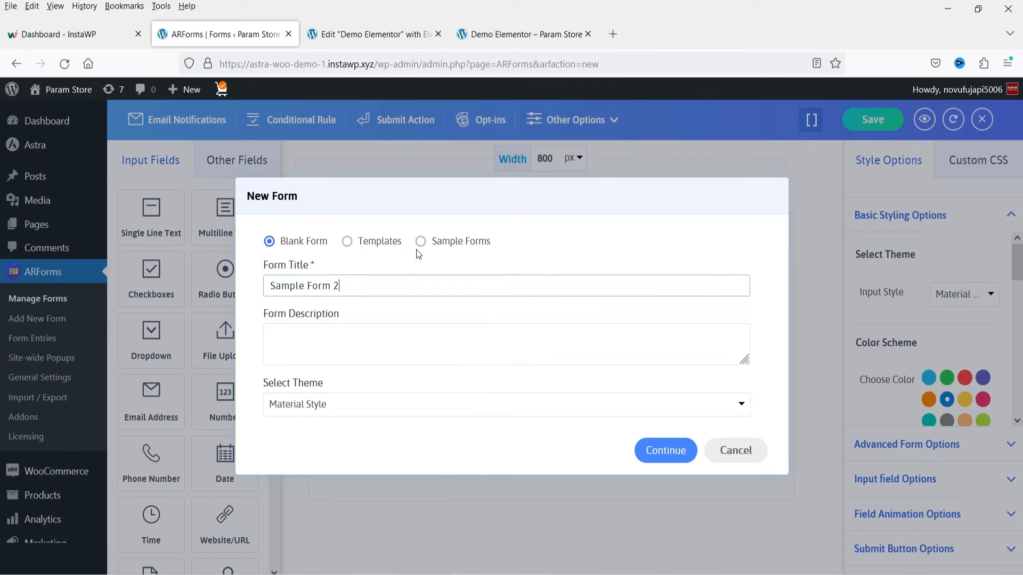
- Browse the sample forms and create the form from the Website Visitor Survey sample
{"action": "left_click", "coordinate": [423, 244]}
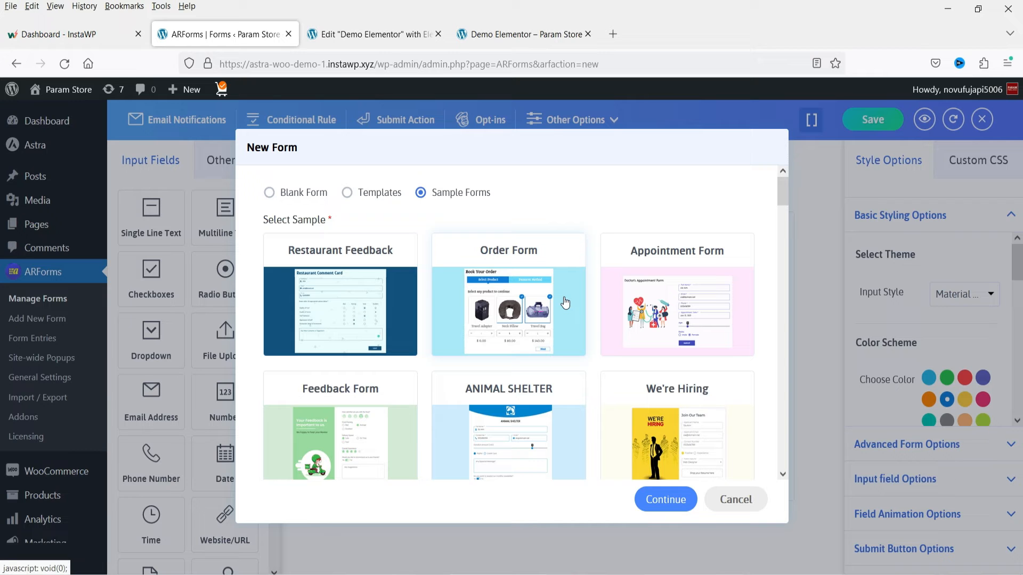
{"action": "scroll", "coordinate": [565, 303], "scroll_direction": "down", "scroll_amount": 5}
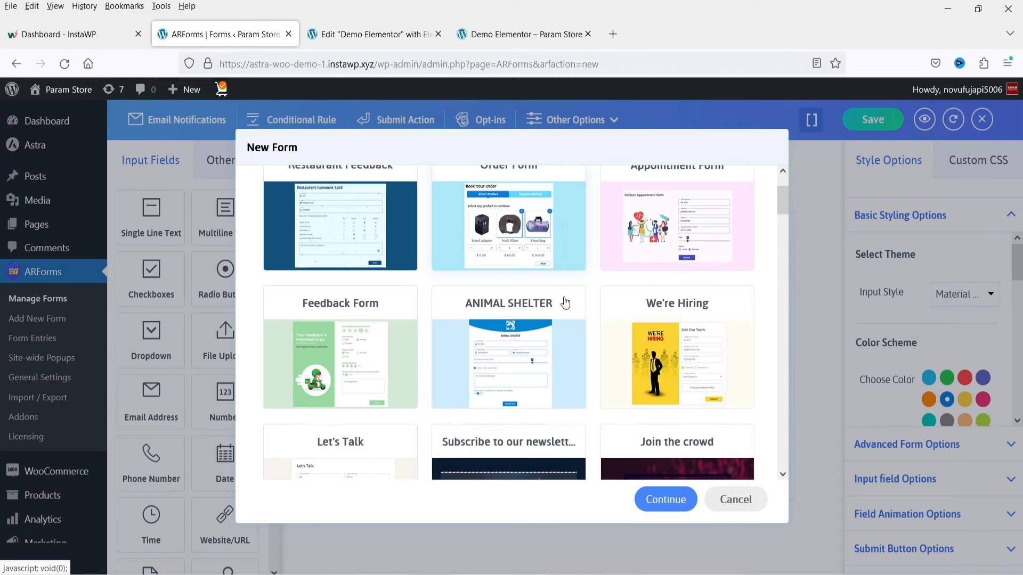
{"action": "scroll", "coordinate": [565, 303], "scroll_direction": "down", "scroll_amount": 5}
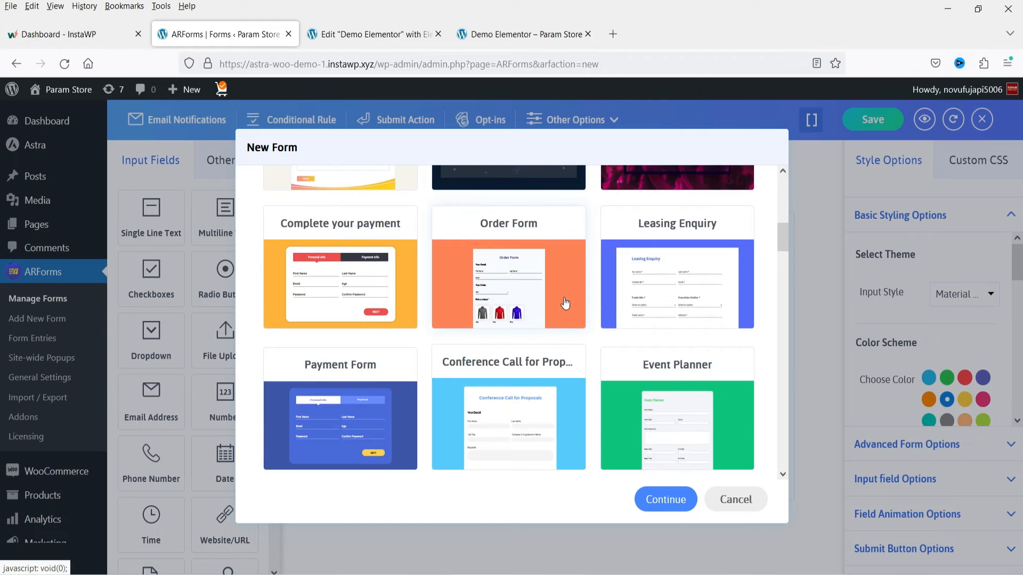
{"action": "scroll", "coordinate": [597, 287], "scroll_direction": "down", "scroll_amount": 3}
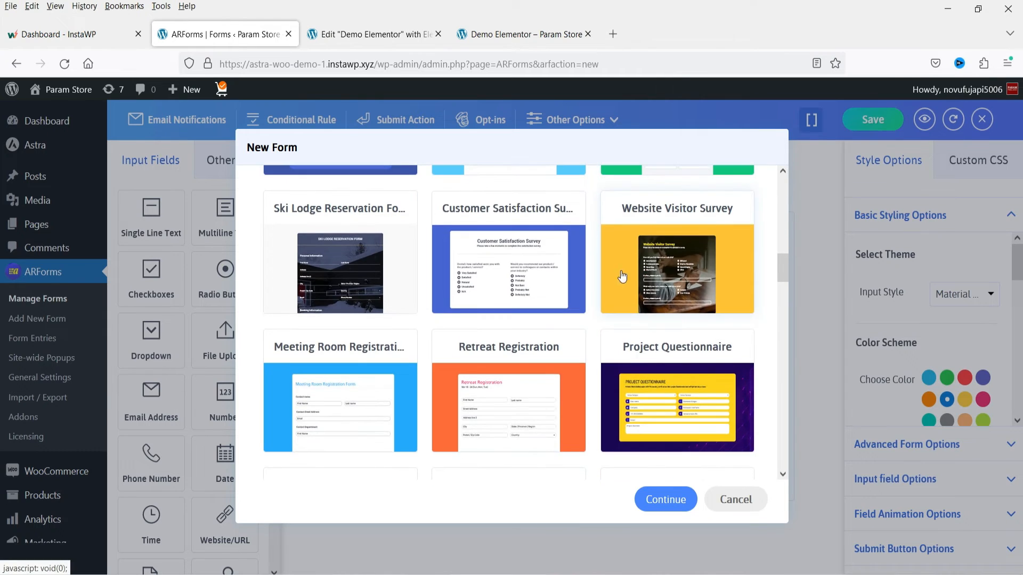
{"action": "left_click", "coordinate": [732, 256]}
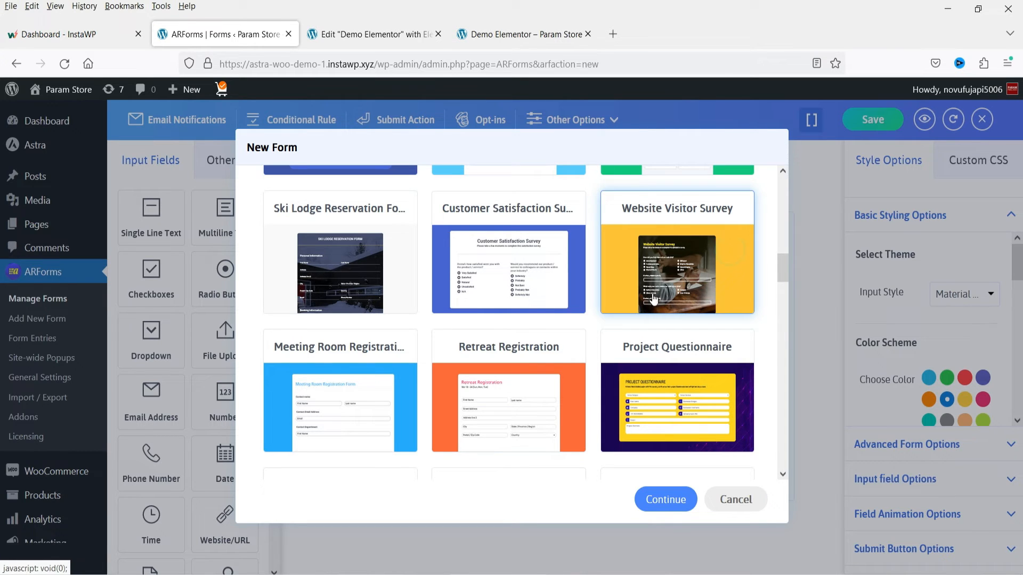
{"action": "left_click", "coordinate": [676, 502]}
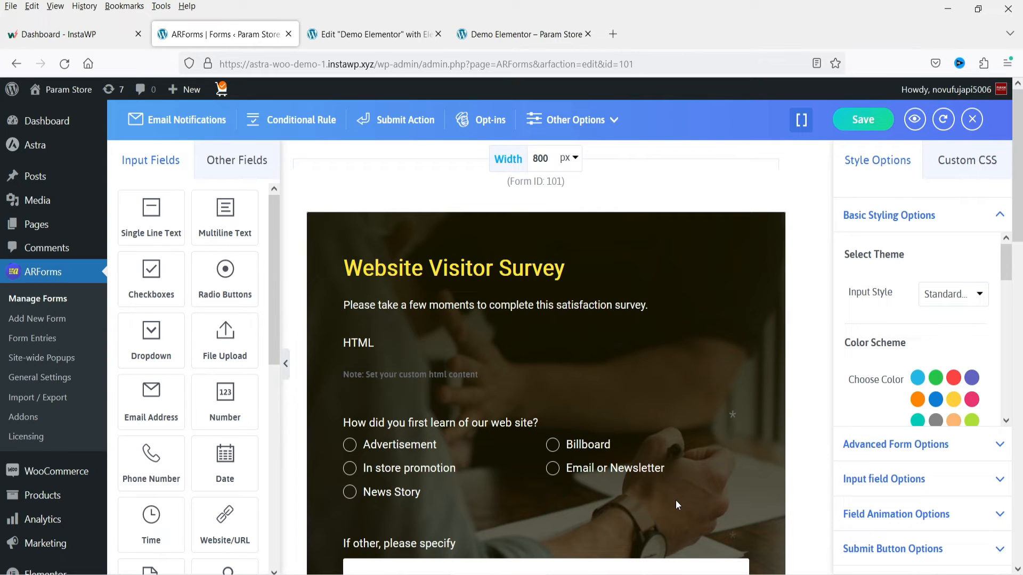
{"action": "left_click", "coordinate": [522, 267]}
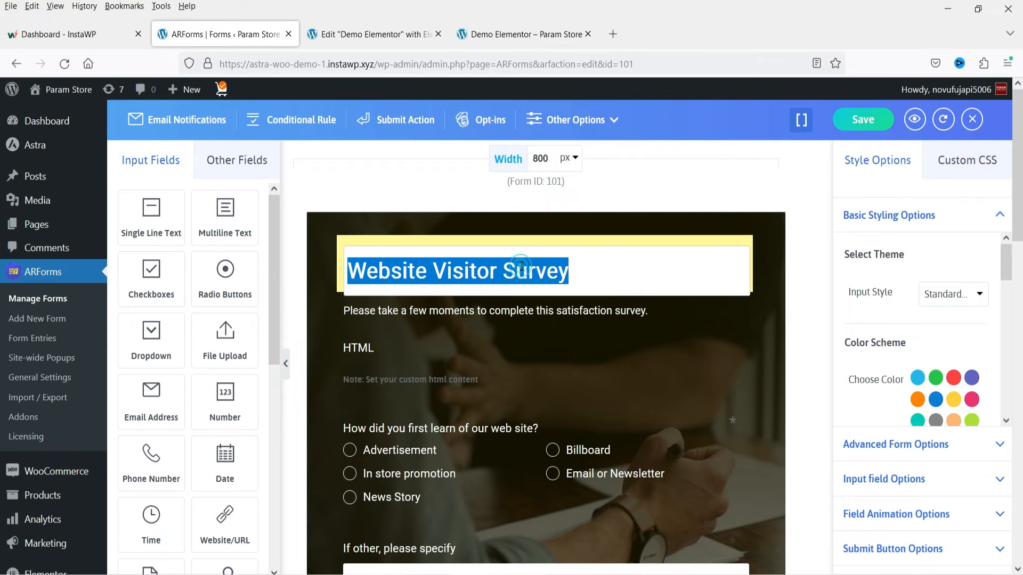
{"action": "left_click", "coordinate": [440, 312]}
{"action": "left_click", "coordinate": [878, 201]}
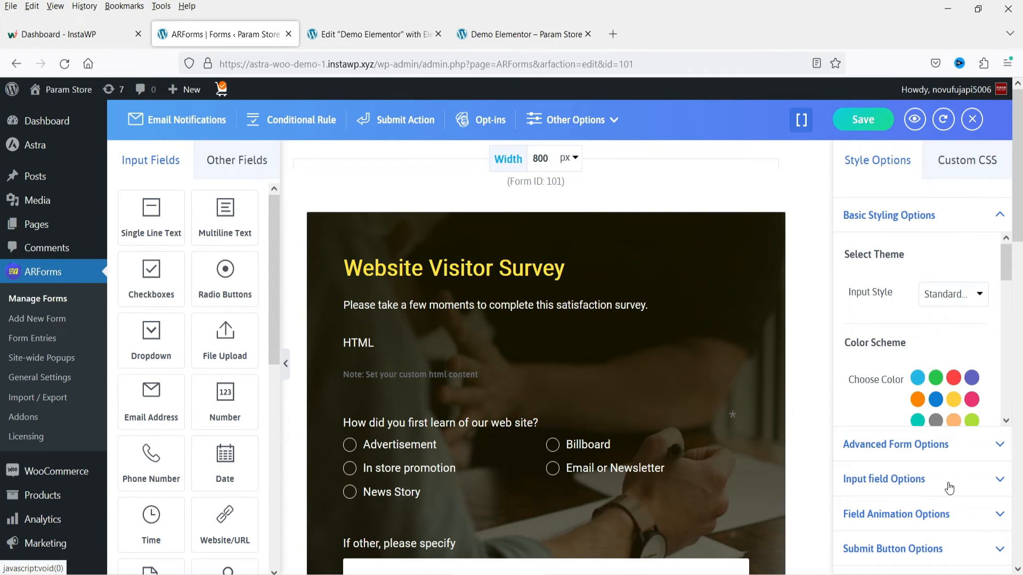
- Hide the form's title and description through the Advanced Form Options and show them again
{"action": "left_click", "coordinate": [936, 445]}
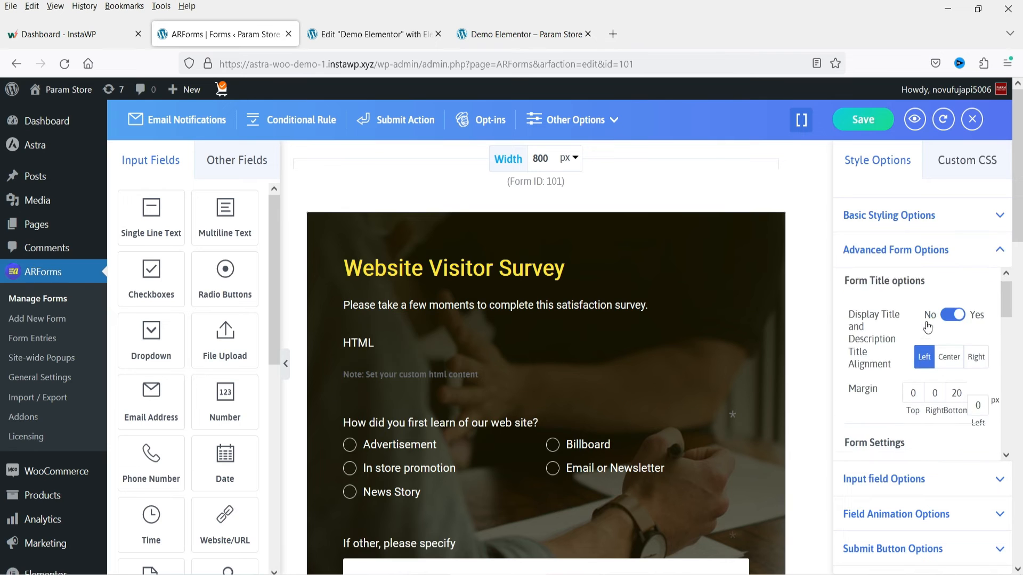
{"action": "scroll", "coordinate": [959, 341], "scroll_direction": "down", "scroll_amount": 3}
{"action": "scroll", "coordinate": [953, 336], "scroll_direction": "up", "scroll_amount": 3}
{"action": "left_click", "coordinate": [947, 329]}
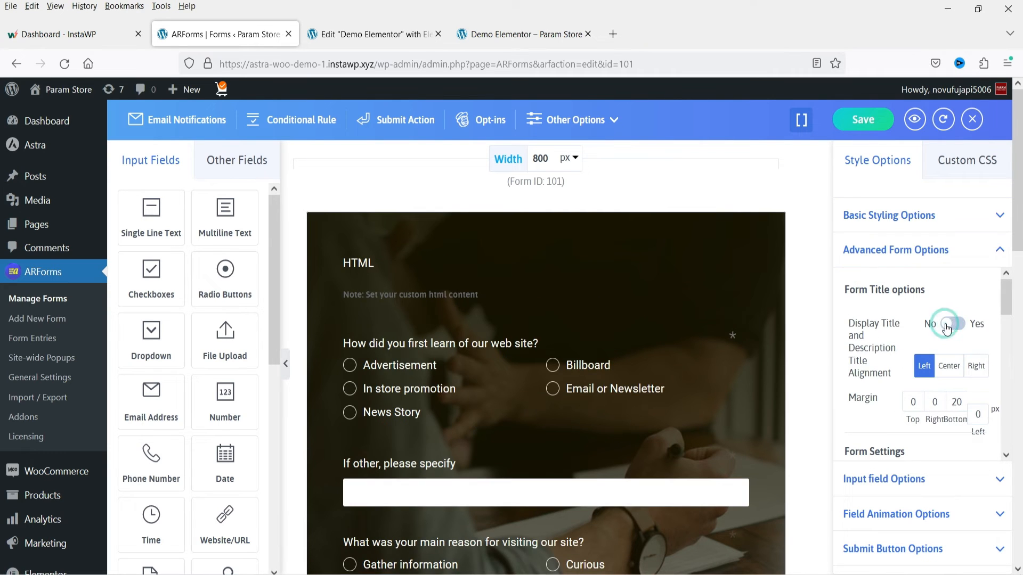
{"action": "left_click", "coordinate": [946, 326]}
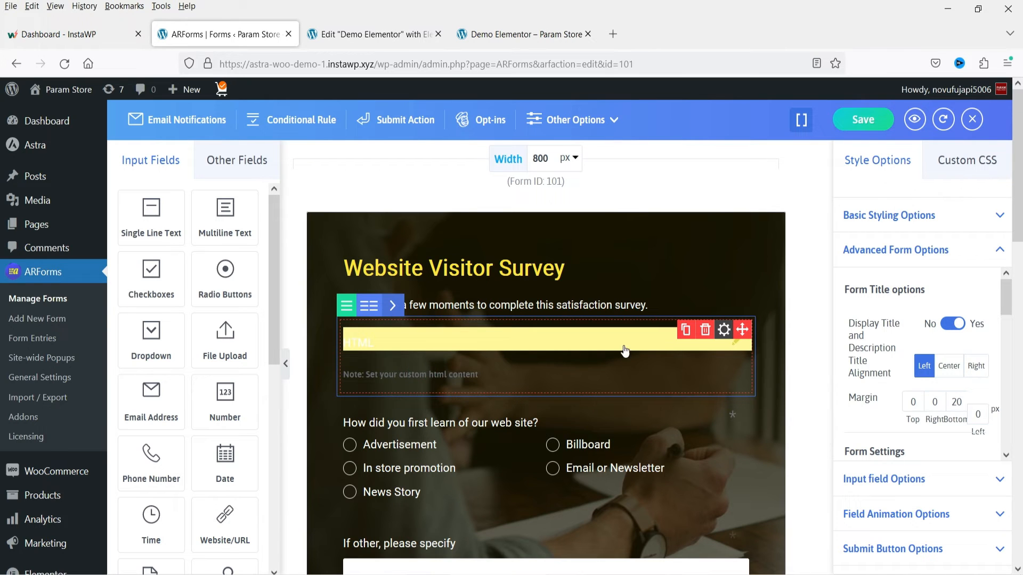
- Delete the HTML field directly below the form's description
{"action": "left_click", "coordinate": [704, 331]}
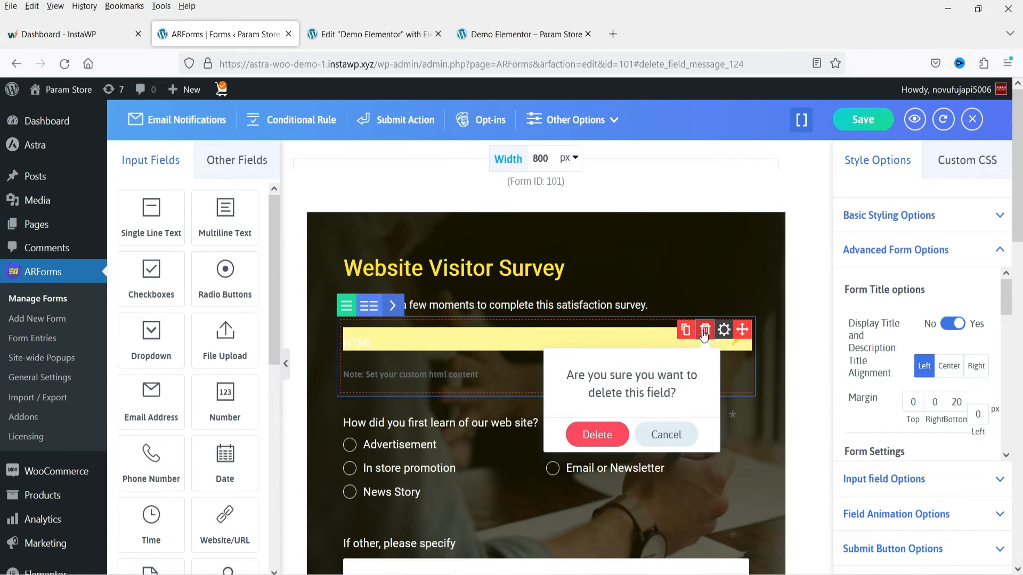
{"action": "left_click", "coordinate": [595, 432]}
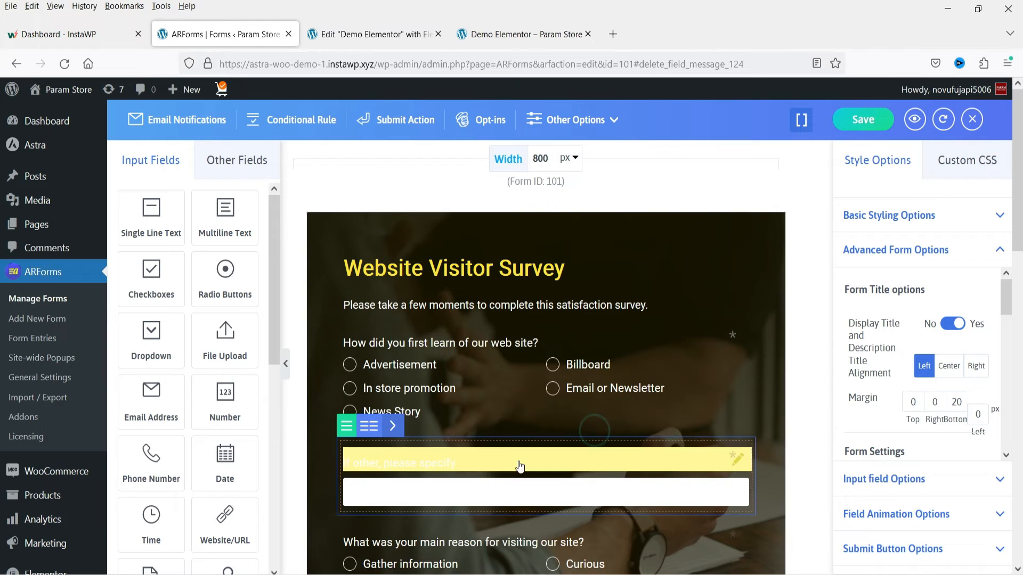
- Examine the remaining survey questions, the Basic Styling Options and the Submit Button Options of the form
{"action": "scroll", "coordinate": [520, 335], "scroll_direction": "down", "scroll_amount": 6}
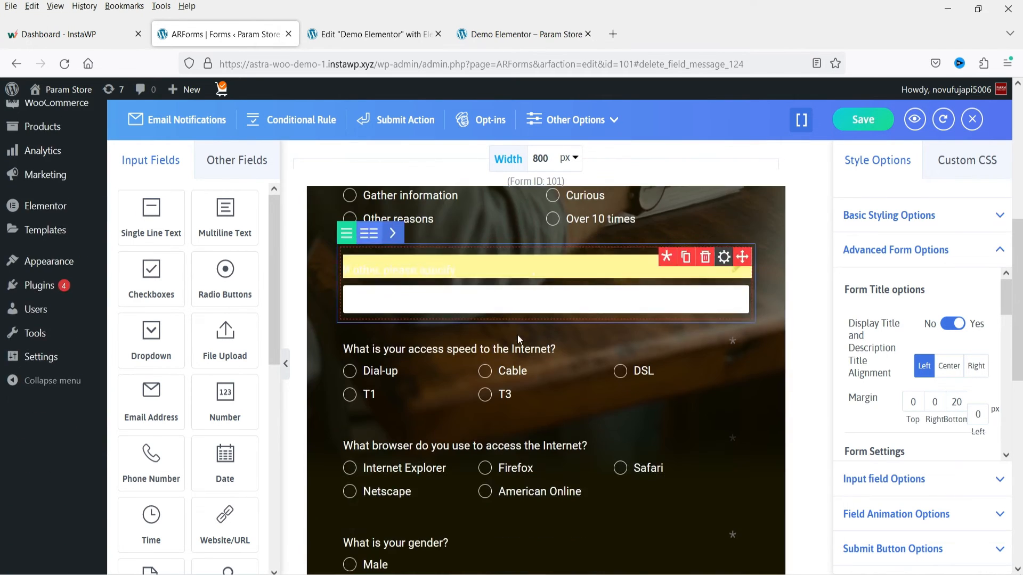
{"action": "scroll", "coordinate": [517, 334], "scroll_direction": "down", "scroll_amount": 5}
{"action": "scroll", "coordinate": [506, 330], "scroll_direction": "down", "scroll_amount": 4}
{"action": "scroll", "coordinate": [506, 362], "scroll_direction": "up", "scroll_amount": 14}
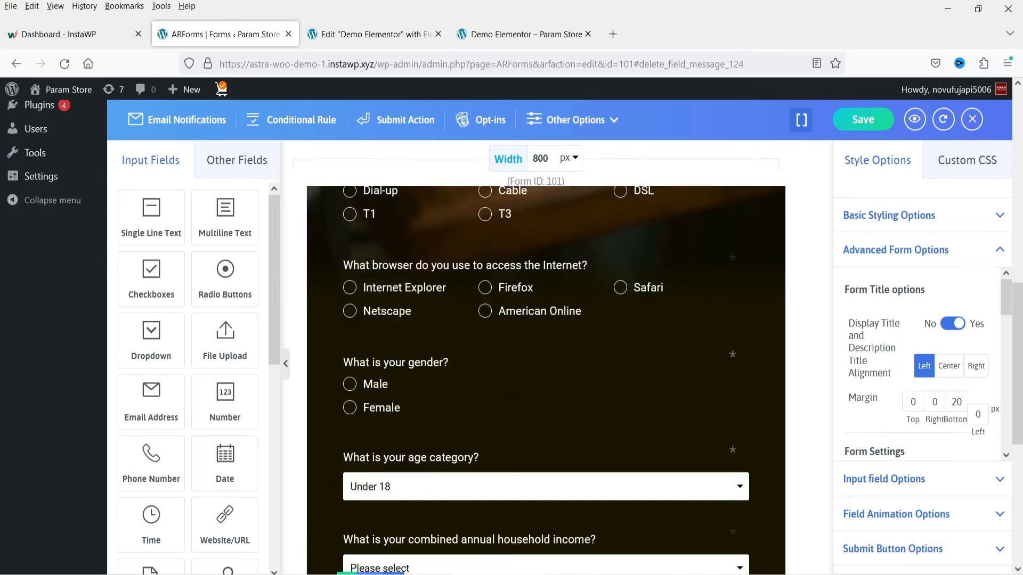
{"action": "left_click", "coordinate": [1000, 216]}
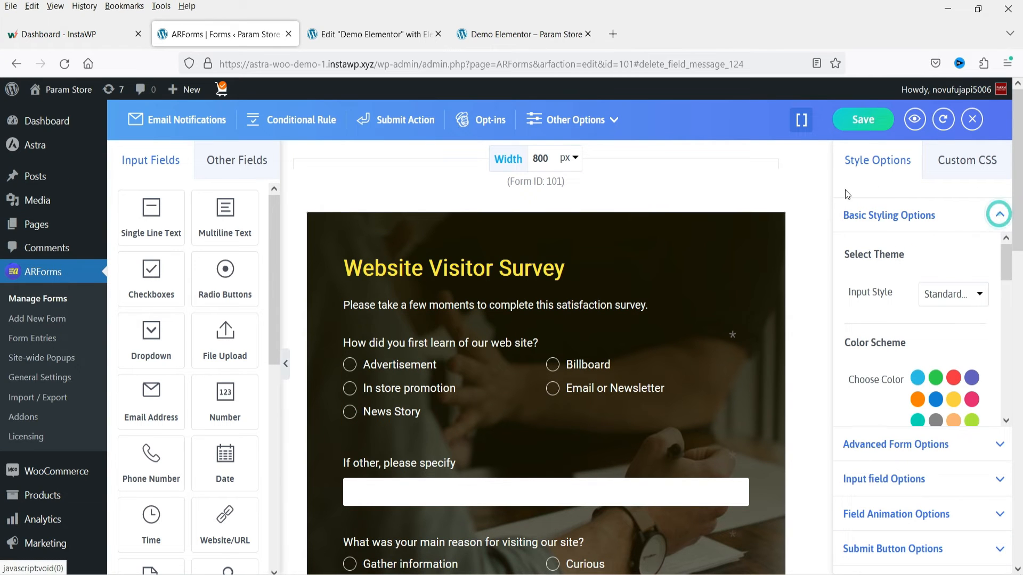
{"action": "scroll", "coordinate": [863, 298], "scroll_direction": "down", "scroll_amount": 2}
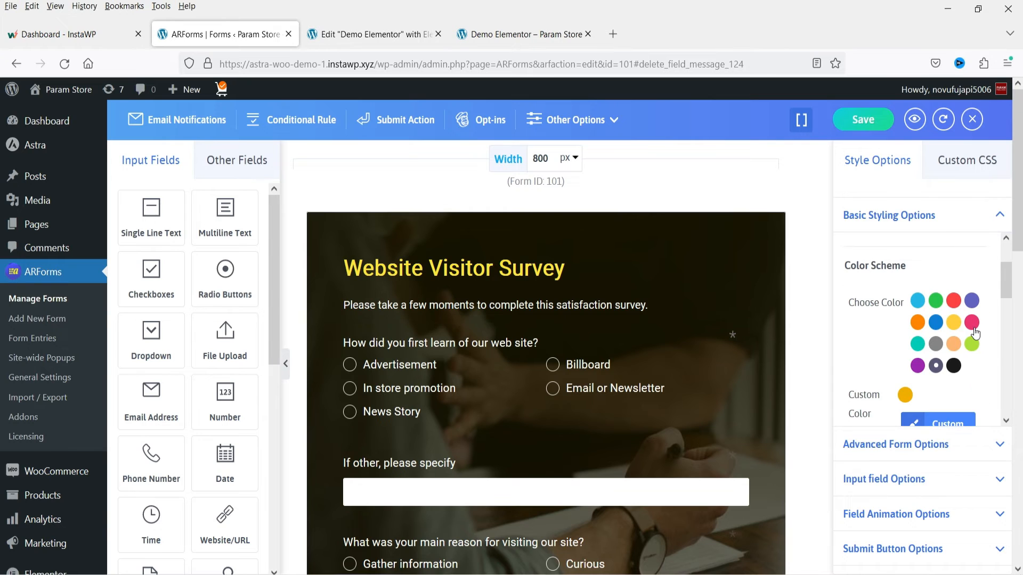
{"action": "scroll", "coordinate": [974, 334], "scroll_direction": "down", "scroll_amount": 3}
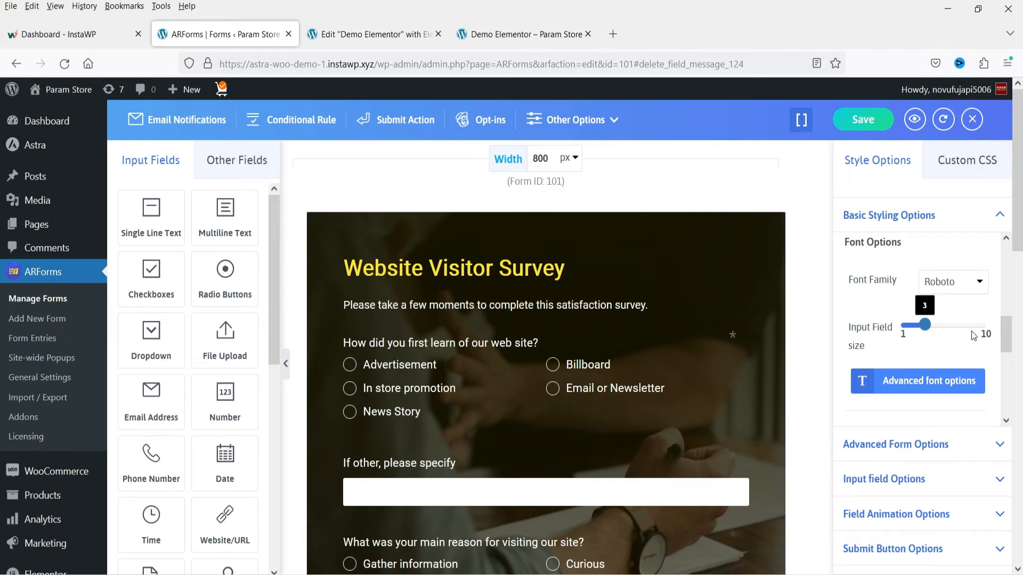
{"action": "scroll", "coordinate": [949, 352], "scroll_direction": "down", "scroll_amount": 3}
{"action": "left_click", "coordinate": [934, 548]}
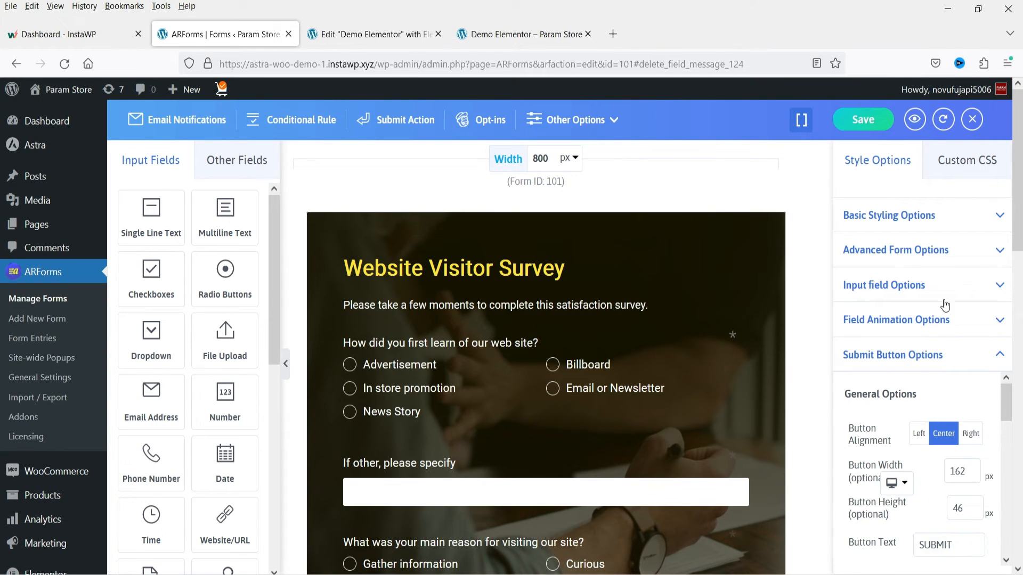
- Examine the alignment and background image settings in the Advanced Form Options and check the end of the form
{"action": "left_click", "coordinate": [999, 215]}
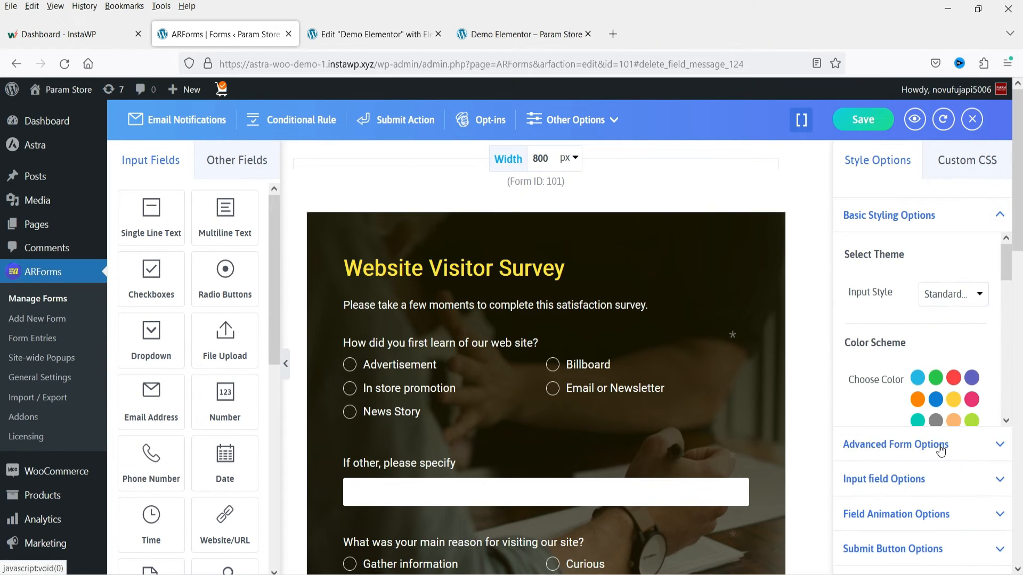
{"action": "left_click", "coordinate": [940, 446]}
{"action": "left_click_drag", "start_coordinate": [1000, 299], "coordinate": [1001, 336]}
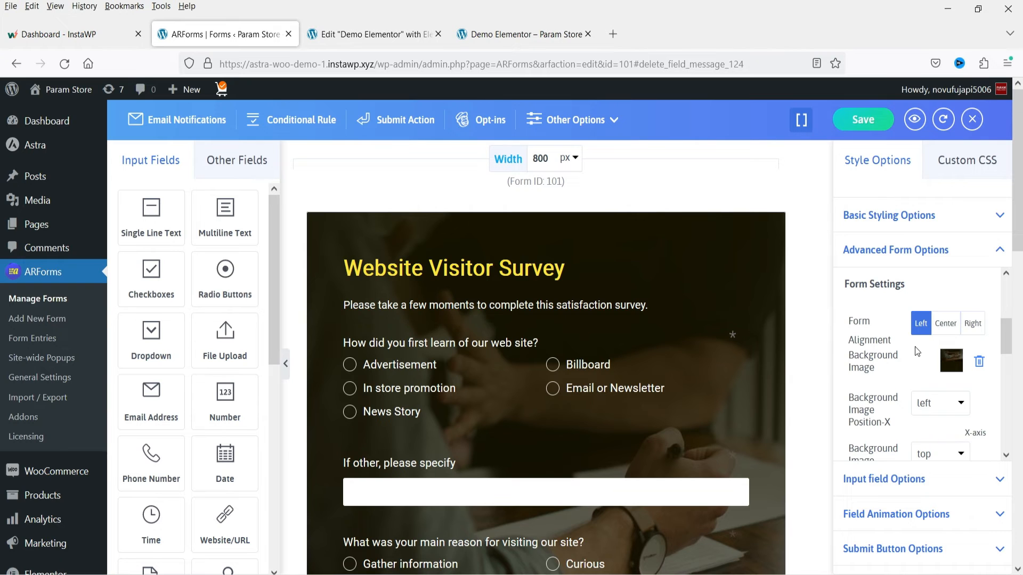
{"action": "scroll", "coordinate": [640, 367], "scroll_direction": "down", "scroll_amount": 10}
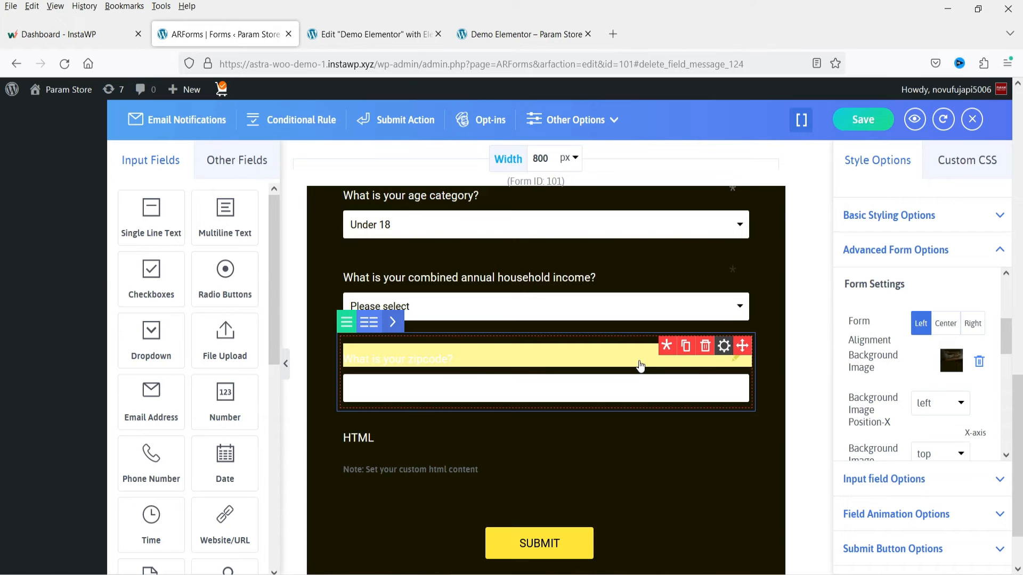
{"action": "scroll", "coordinate": [640, 367], "scroll_direction": "up", "scroll_amount": 10}
- Set the form's width to 100% and save the form
{"action": "left_click", "coordinate": [558, 160]}
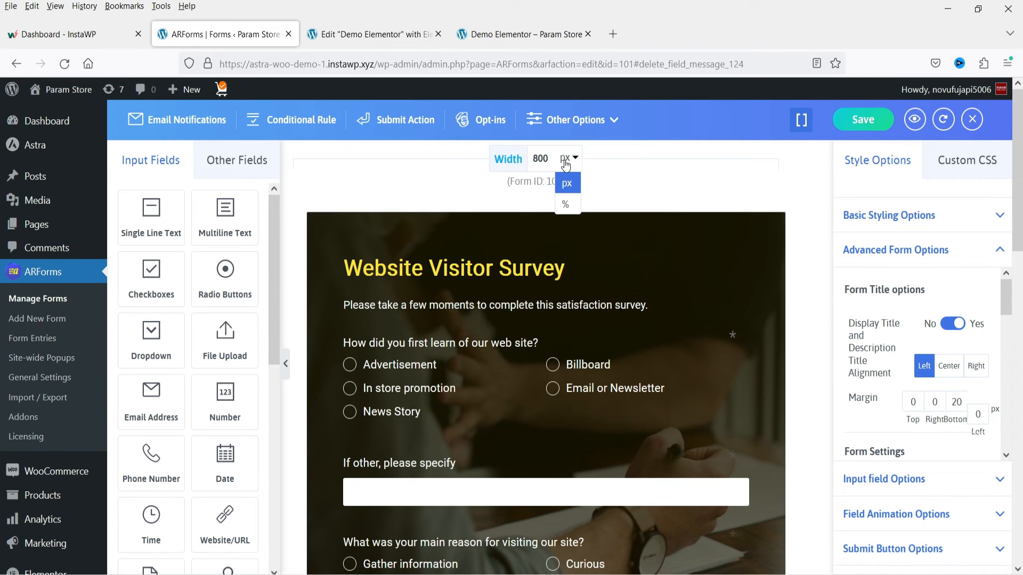
{"action": "left_click", "coordinate": [563, 195]}
{"action": "double_click", "coordinate": [541, 158]}
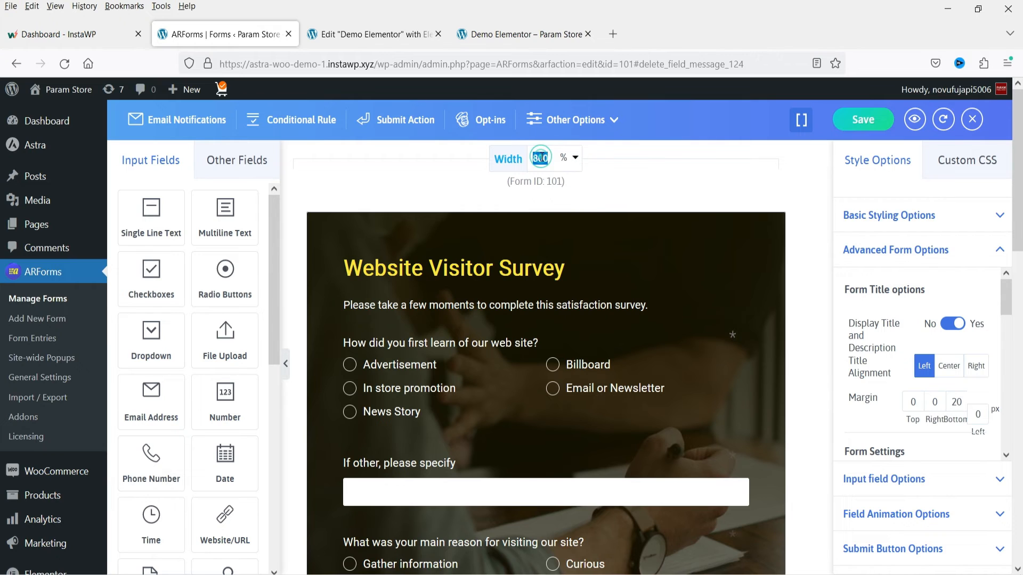
{"action": "type", "text": "100"}
{"action": "left_click", "coordinate": [860, 121]}
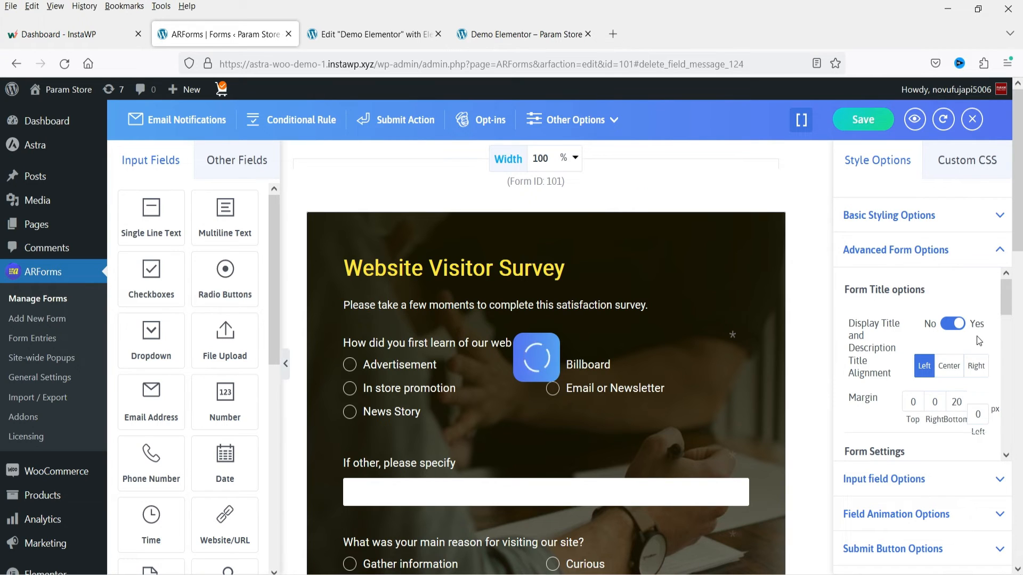
- Enable the automatic response to users in Email Notifications, review the message and admin settings, and close the window
{"action": "left_click", "coordinate": [174, 124]}
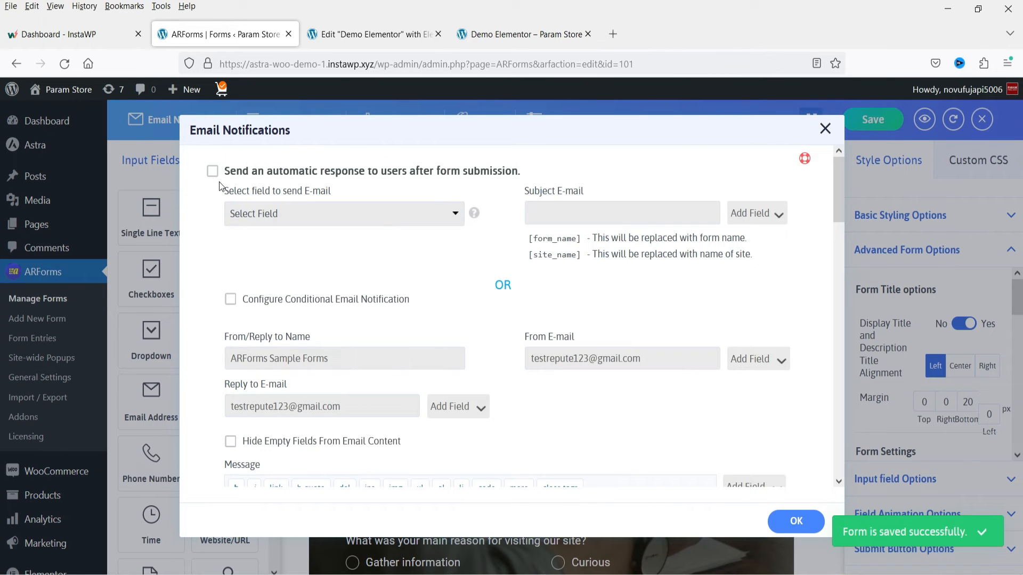
{"action": "left_click", "coordinate": [213, 173]}
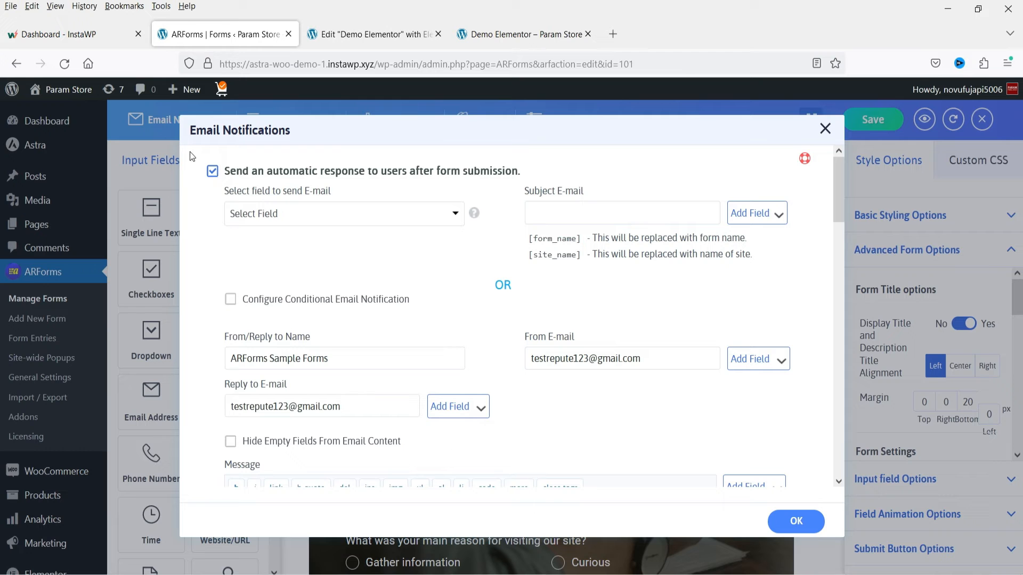
{"action": "scroll", "coordinate": [420, 263], "scroll_direction": "down", "scroll_amount": 10}
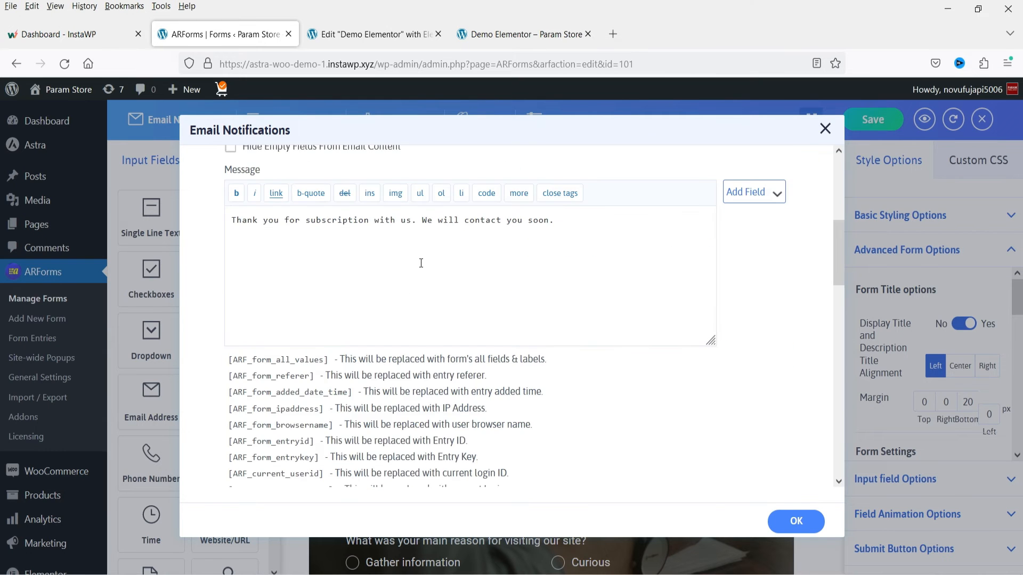
{"action": "scroll", "coordinate": [412, 290], "scroll_direction": "up", "scroll_amount": 1}
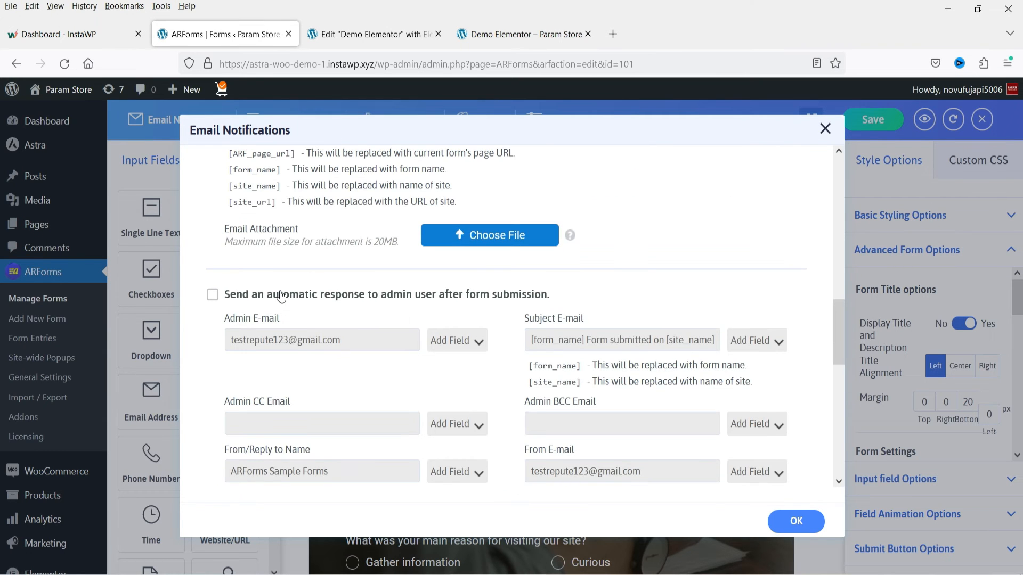
{"action": "left_click", "coordinate": [823, 129]}
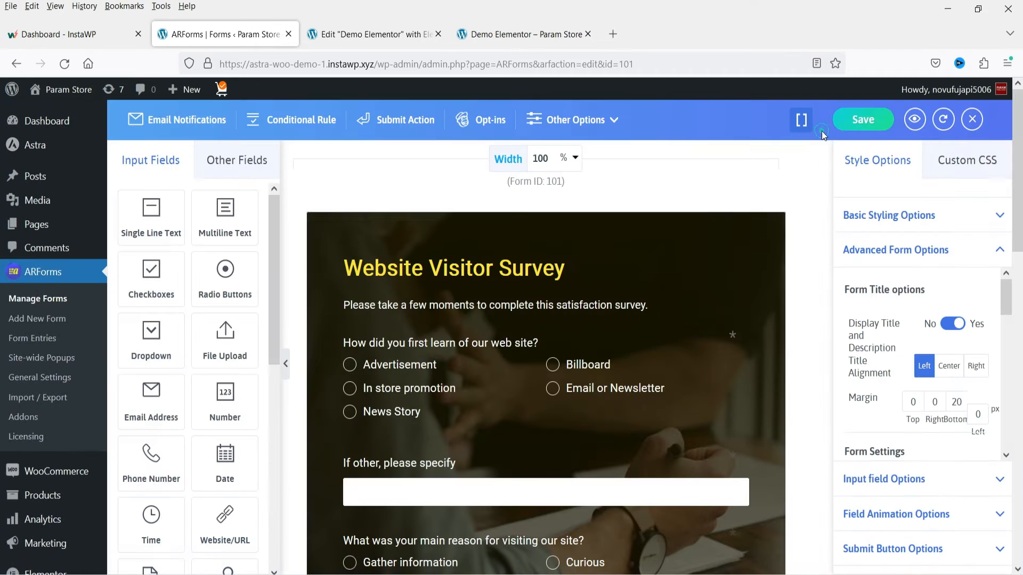
- Review the survey form's Conditional Rule and Submit Action settings, closing each window without changes
{"action": "left_click", "coordinate": [301, 117]}
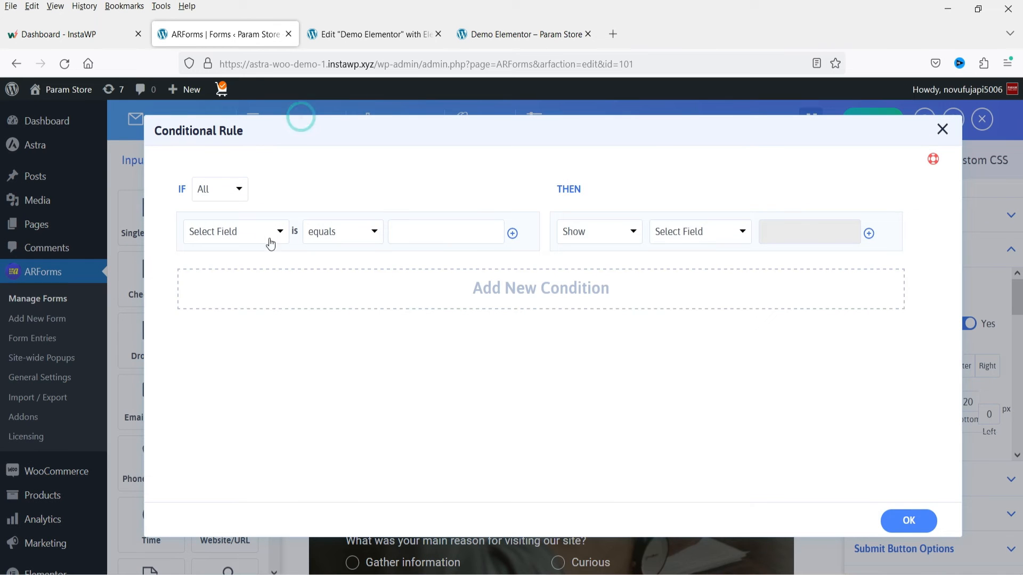
{"action": "left_click", "coordinate": [941, 134]}
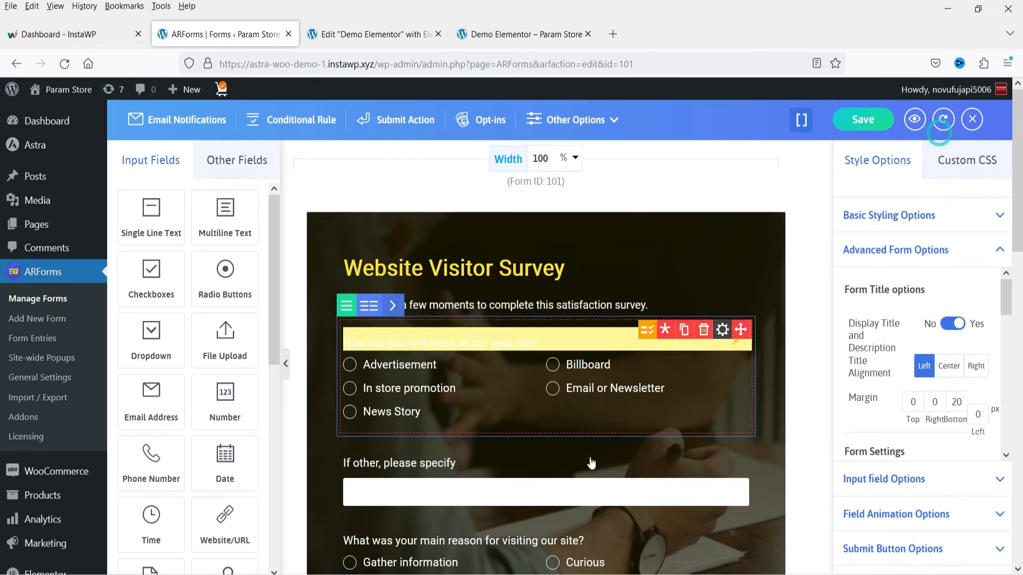
{"action": "left_click", "coordinate": [408, 119]}
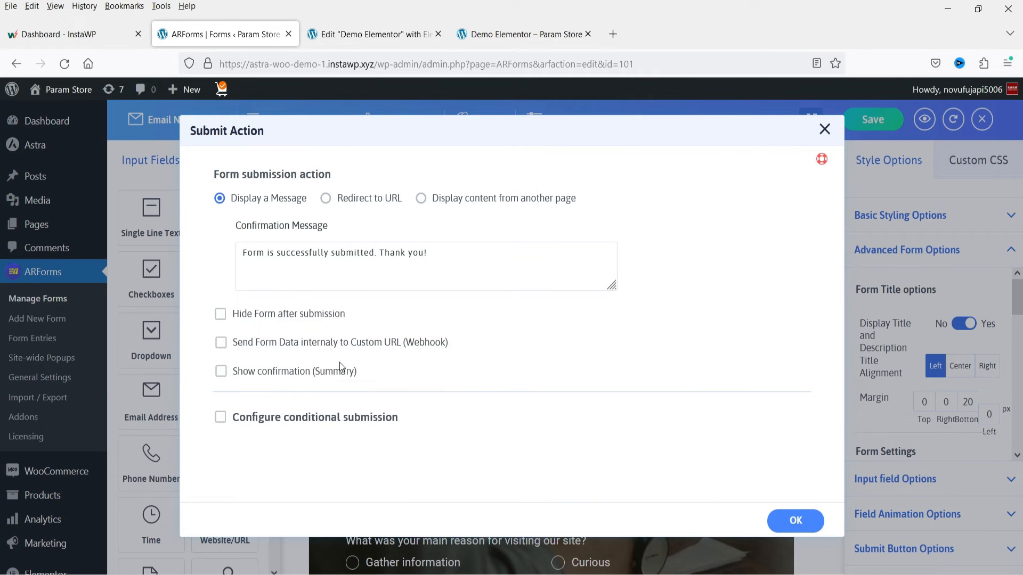
{"action": "left_click", "coordinate": [825, 129]}
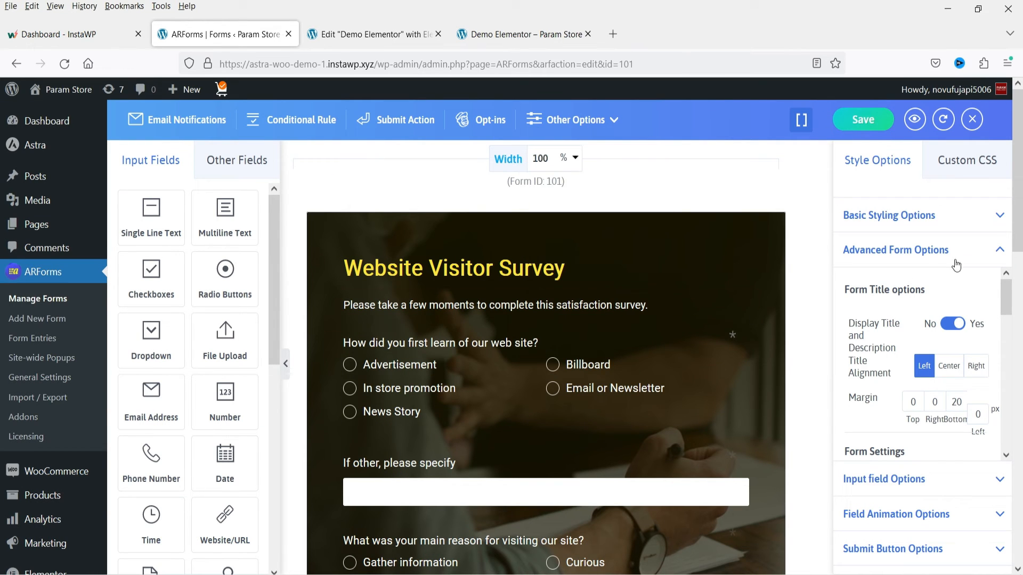
- Save the Website Visitor Survey form and check its desktop preview
{"action": "left_click", "coordinate": [863, 122]}
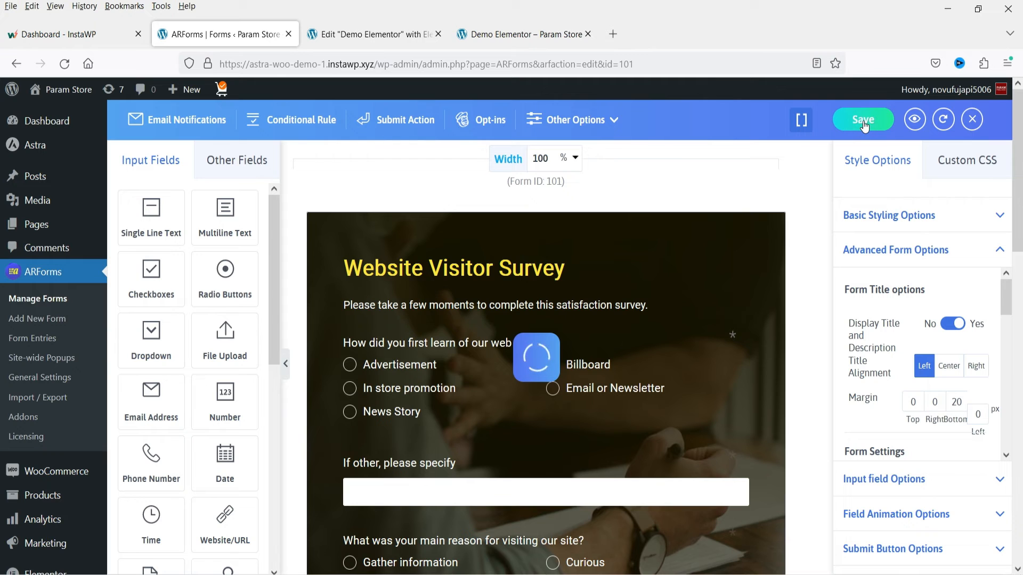
{"action": "left_click", "coordinate": [916, 120]}
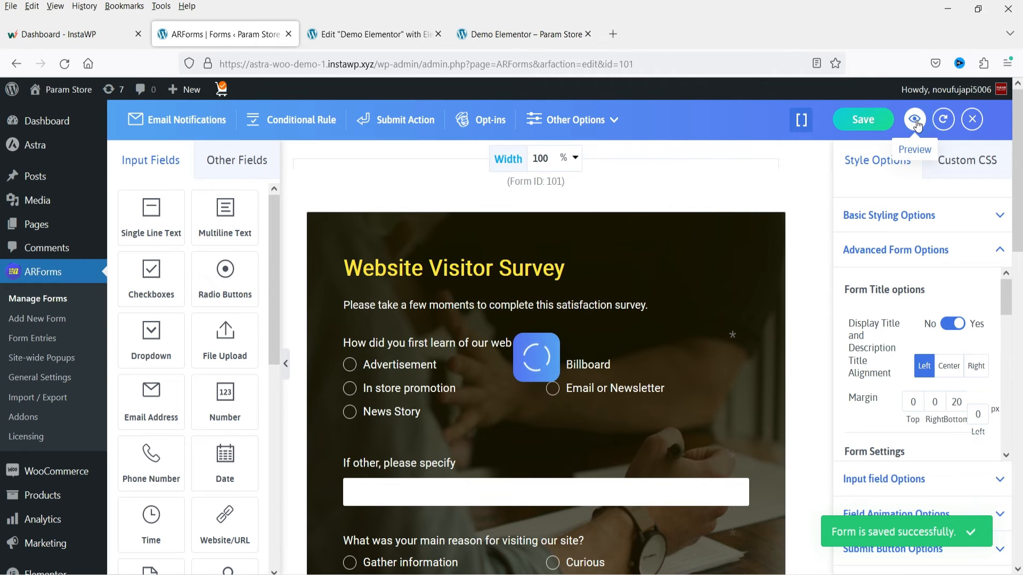
{"action": "scroll", "coordinate": [618, 304], "scroll_direction": "down", "scroll_amount": 15}
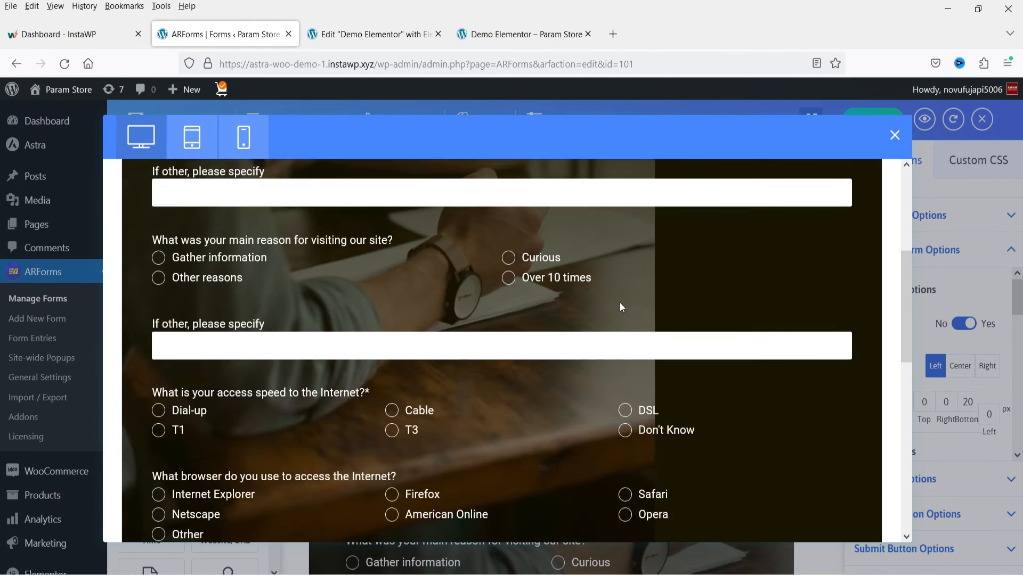
{"action": "scroll", "coordinate": [619, 316], "scroll_direction": "up", "scroll_amount": 15}
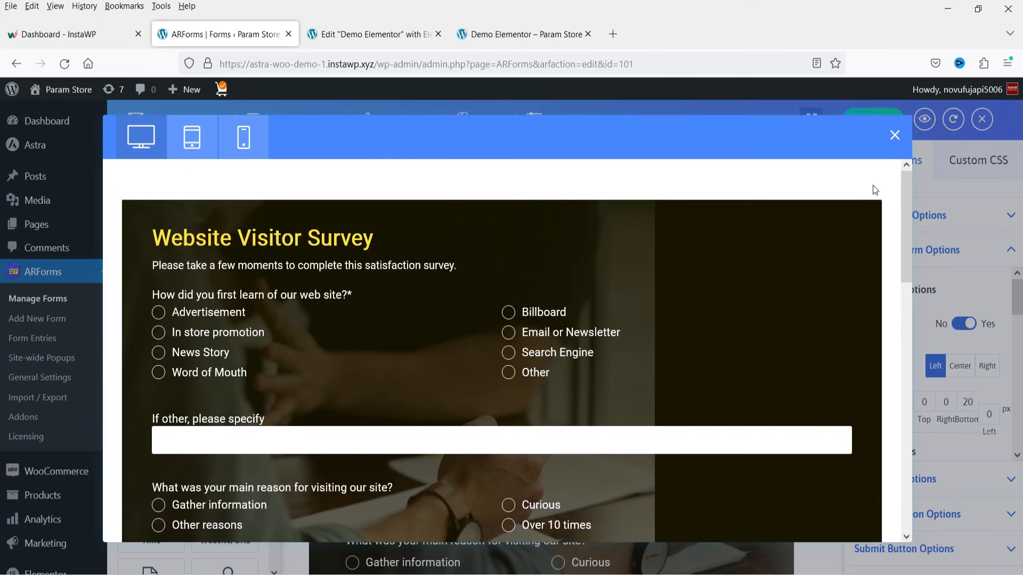
{"action": "left_click", "coordinate": [895, 137]}
- Review the form's inline and popup embed shortcodes and copy the inline shortcode [ARForms id=101]
{"action": "left_click", "coordinate": [801, 119]}
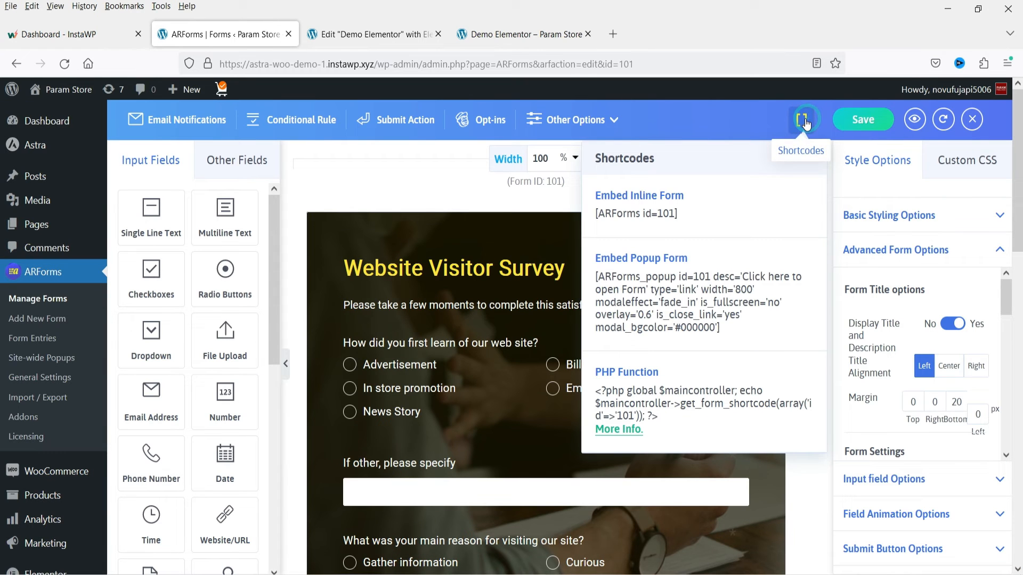
{"action": "double_click", "coordinate": [654, 213]}
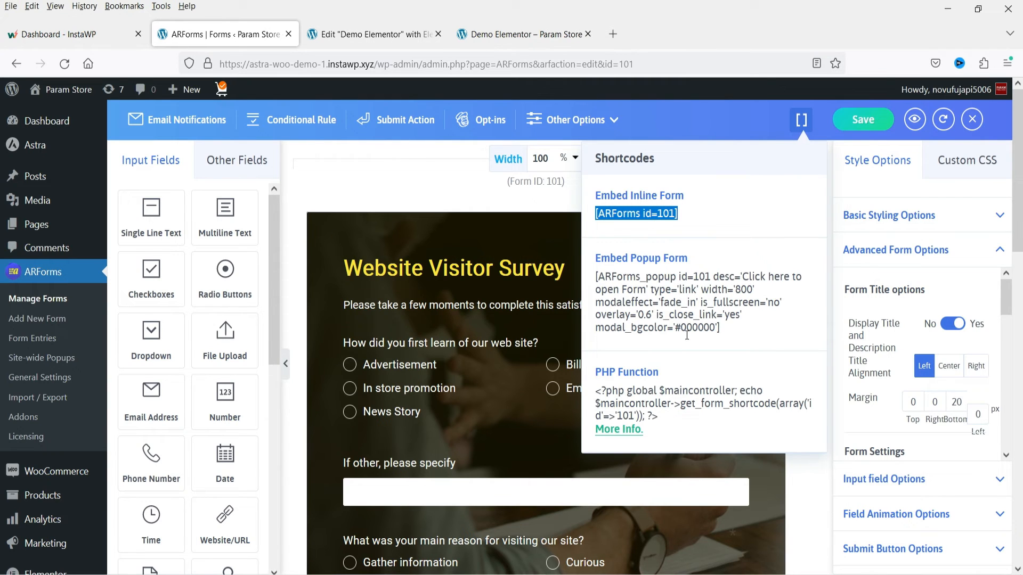
{"action": "left_click", "coordinate": [737, 329]}
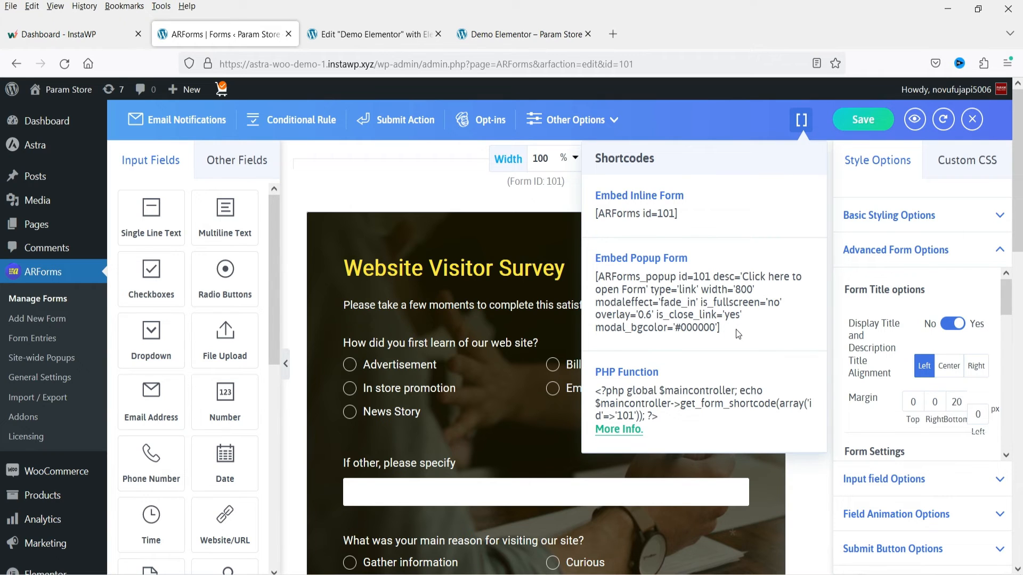
{"action": "left_click_drag", "start_coordinate": [737, 329], "coordinate": [614, 293]}
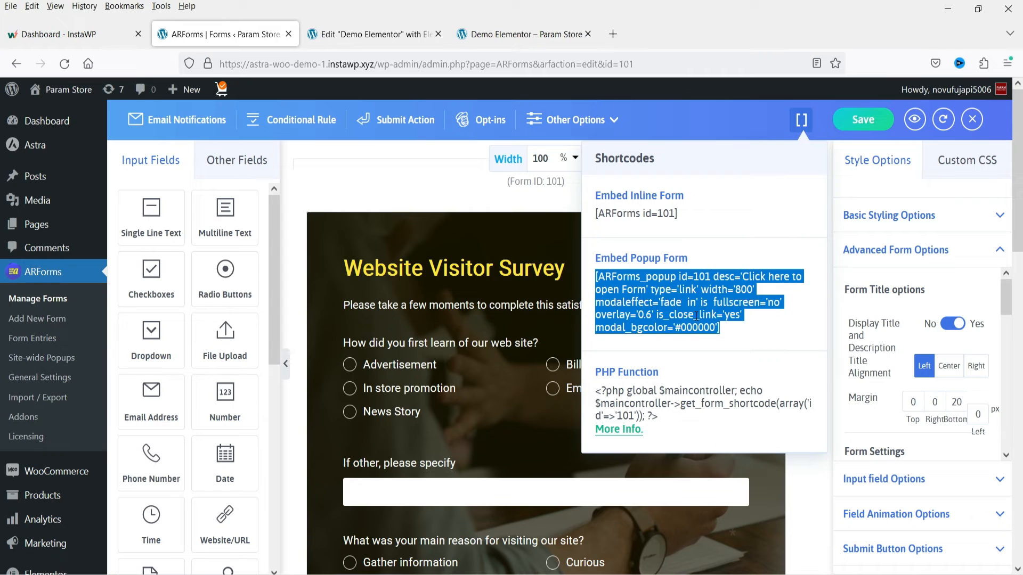
{"action": "left_click", "coordinate": [655, 215]}
{"action": "triple_click", "coordinate": [659, 213]}
{"action": "key", "text": "ctrl+c"}
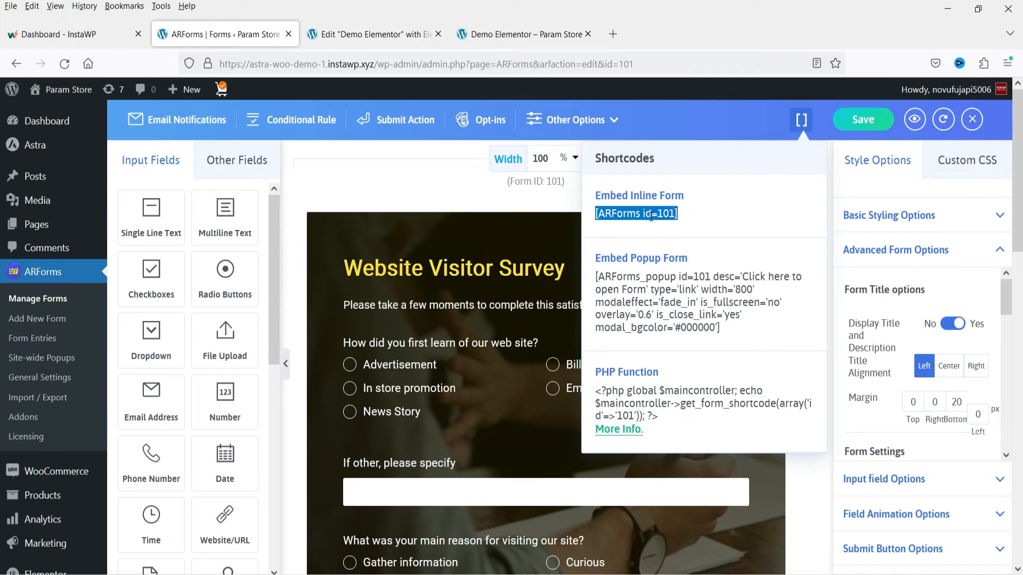
- Replace the shortcode on the Demo Elementor page with [ARForms id=101], update the page and reload its published version
{"action": "left_click", "coordinate": [384, 39]}
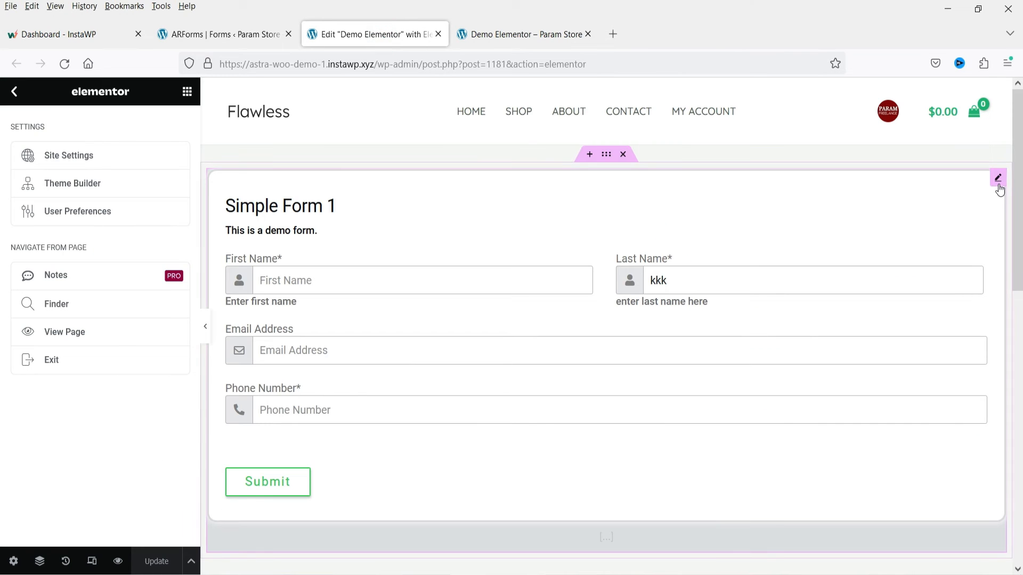
{"action": "left_click", "coordinate": [998, 179]}
{"action": "triple_click", "coordinate": [127, 261]}
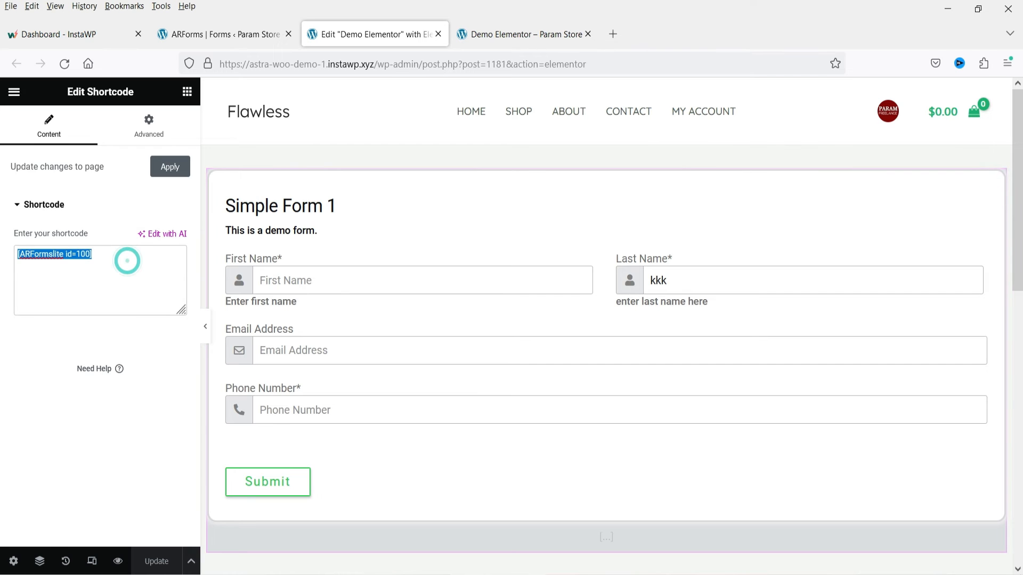
{"action": "key", "text": "ctrl+v"}
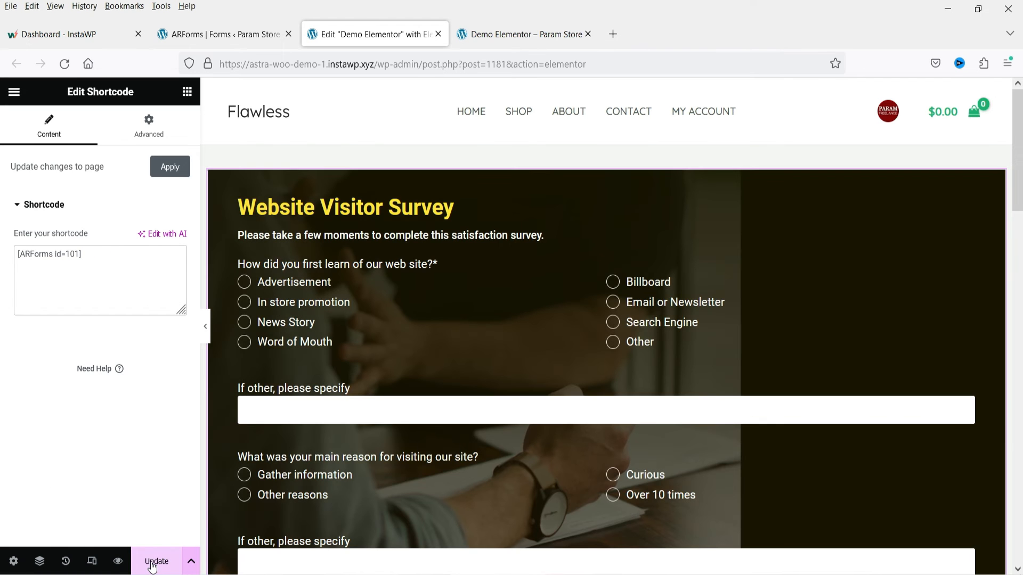
{"action": "left_click", "coordinate": [152, 568]}
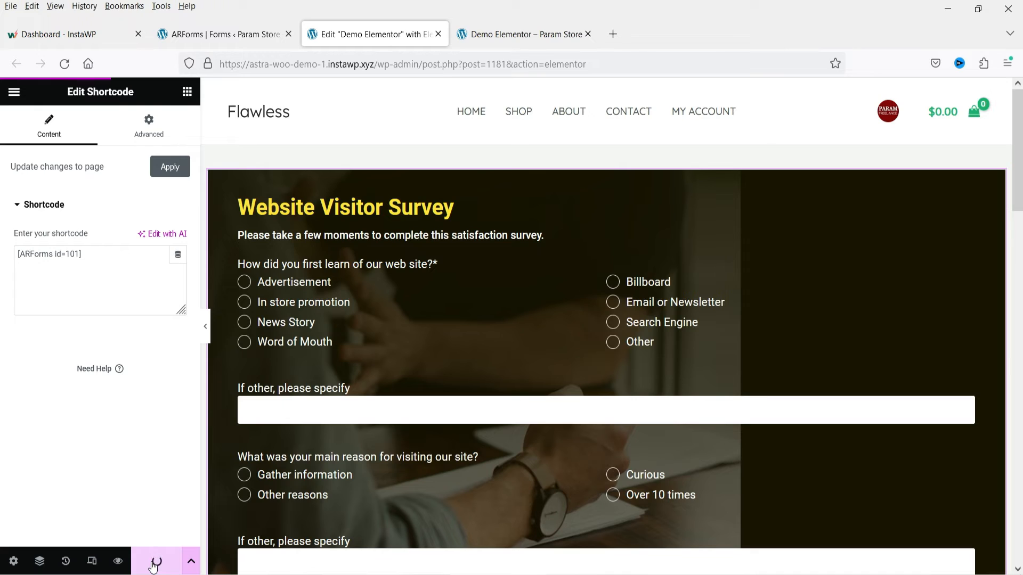
{"action": "left_click", "coordinate": [519, 34]}
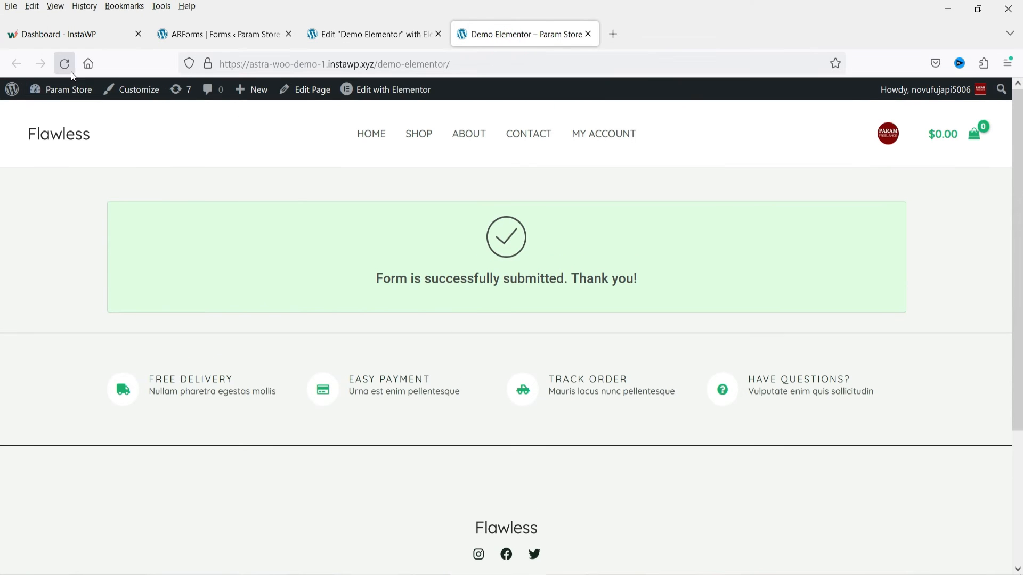
{"action": "left_click", "coordinate": [64, 63]}
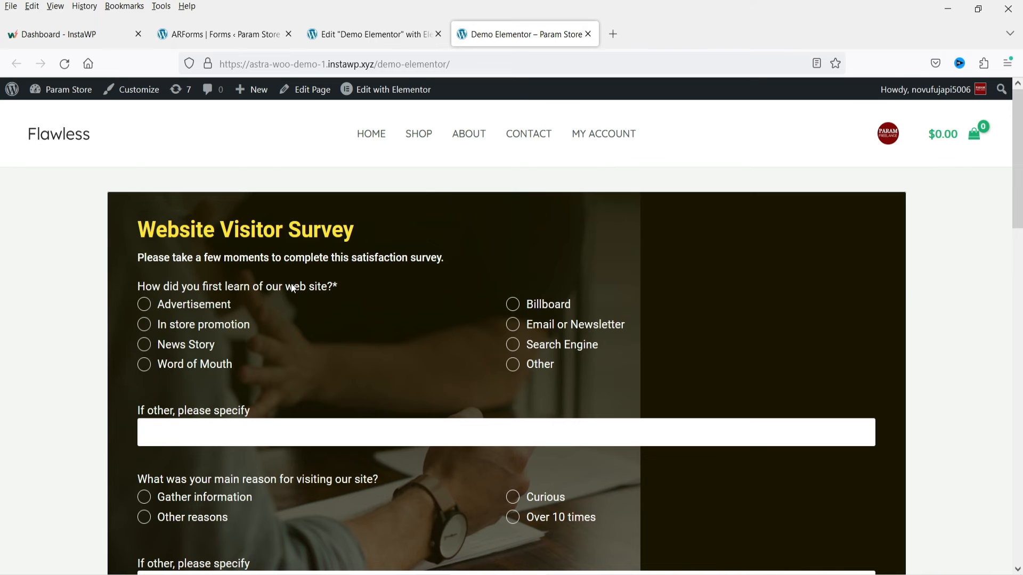
- Open the survey form's Conditional Rule settings and copy the News Story answer text from the published survey
{"action": "left_click", "coordinate": [269, 35]}
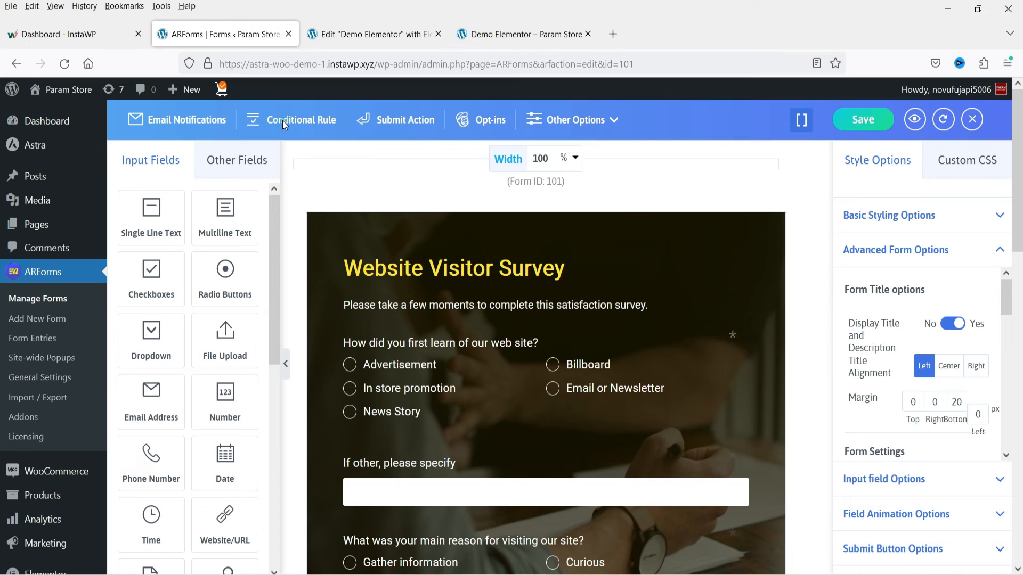
{"action": "left_click", "coordinate": [282, 120]}
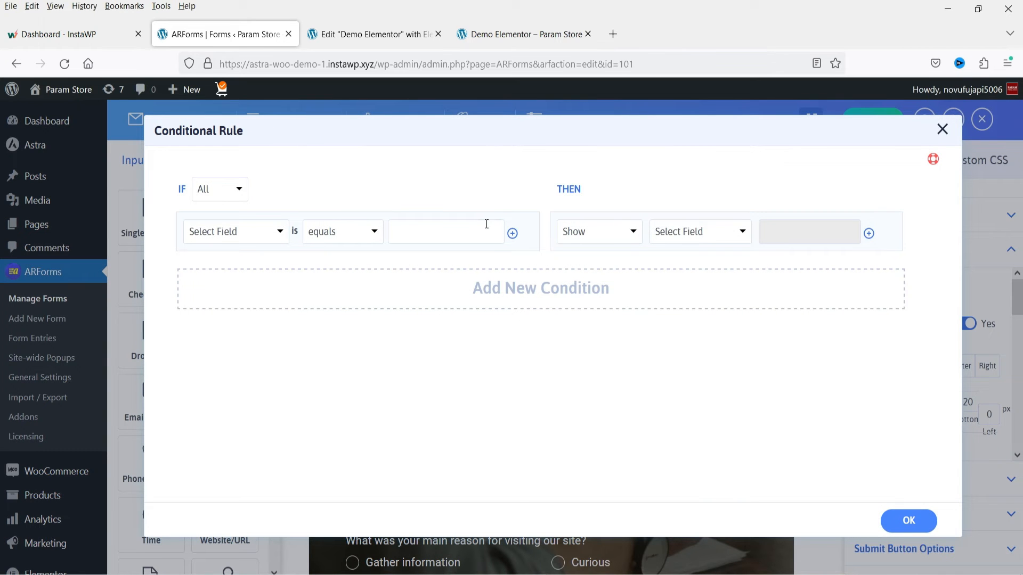
{"action": "left_click", "coordinate": [538, 38]}
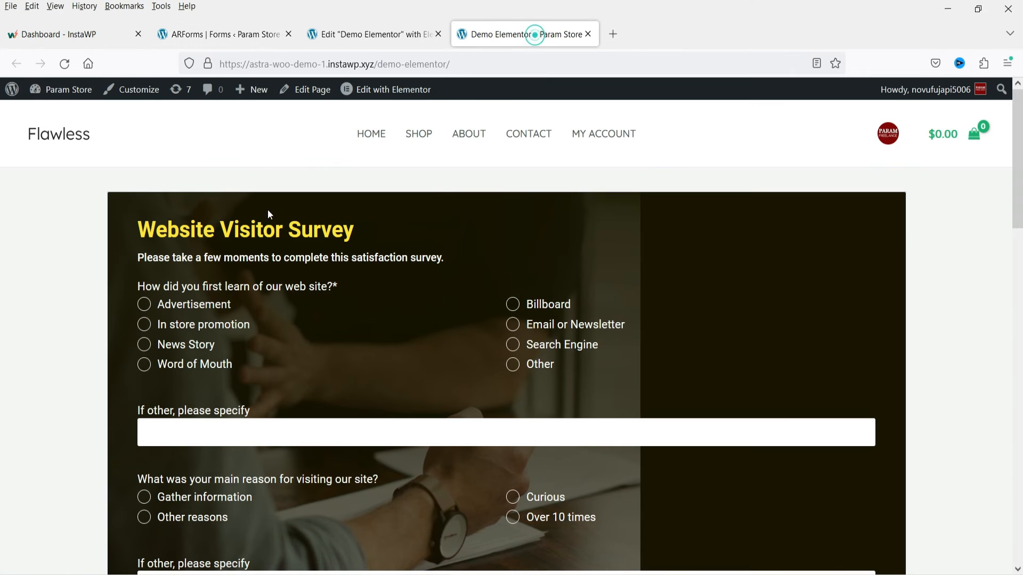
{"action": "scroll", "coordinate": [514, 345], "scroll_direction": "down", "scroll_amount": 3}
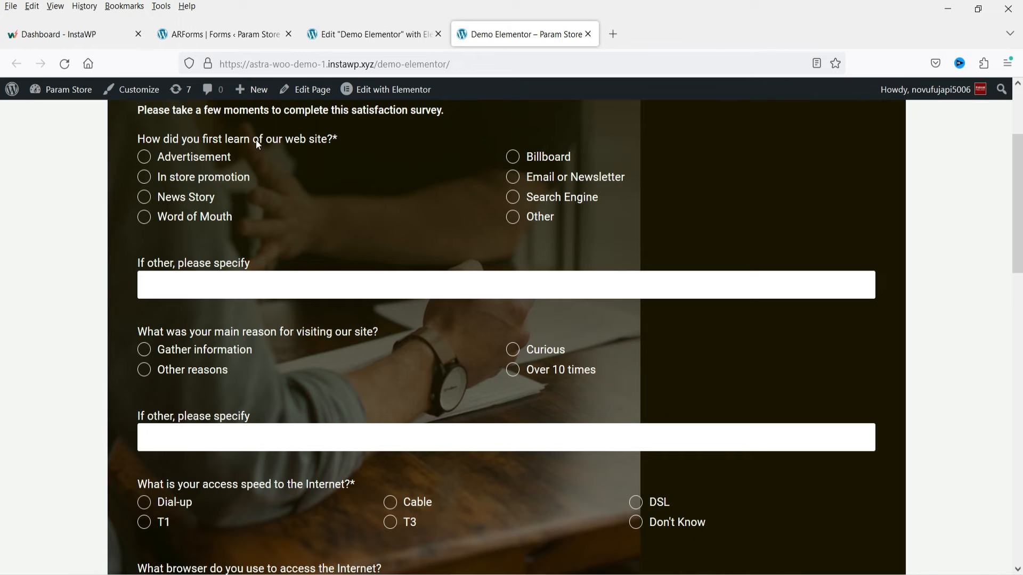
{"action": "left_click_drag", "start_coordinate": [220, 200], "coordinate": [158, 205]}
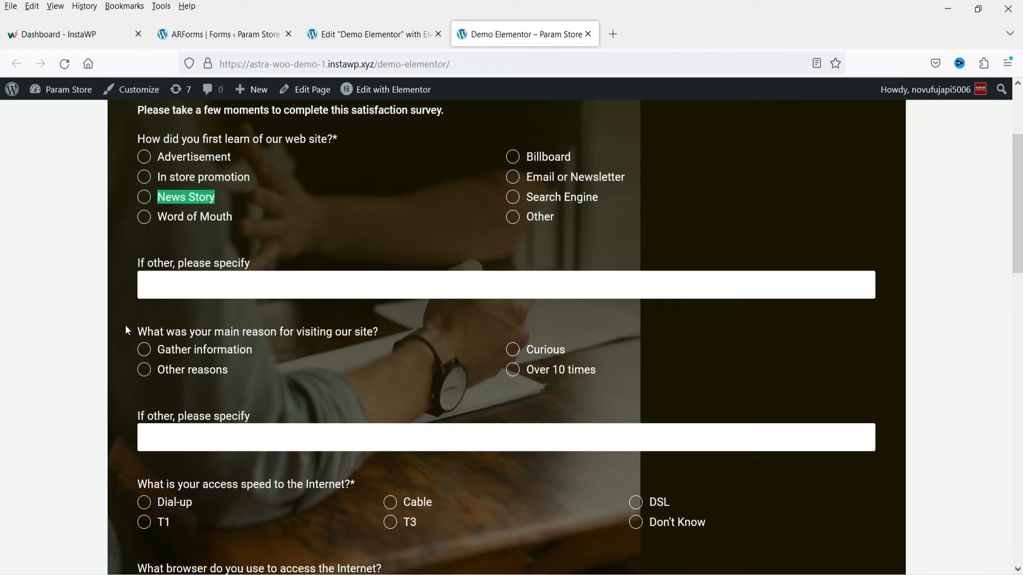
{"action": "left_click_drag", "start_coordinate": [125, 325], "coordinate": [622, 380]}
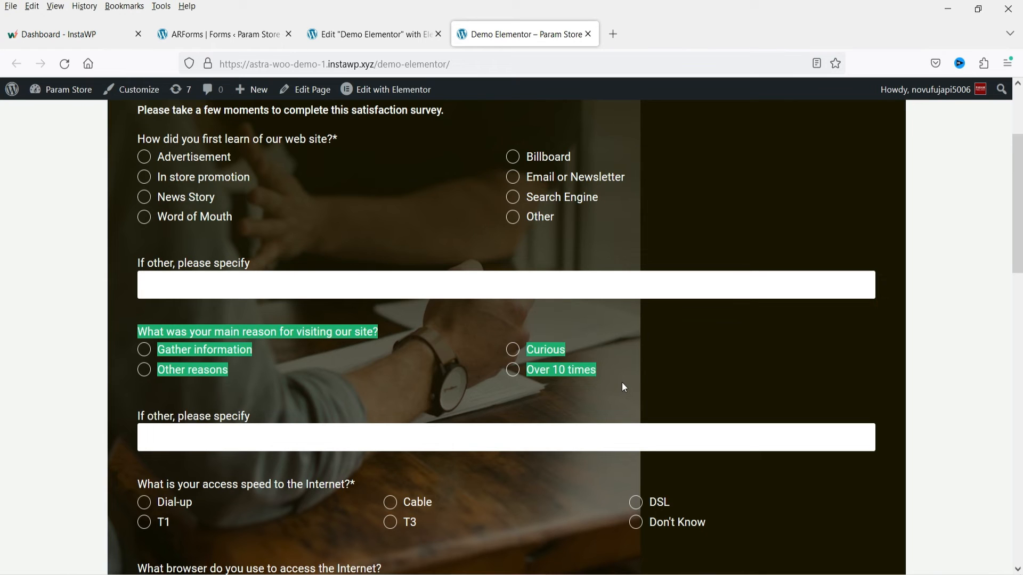
{"action": "triple_click", "coordinate": [226, 201]}
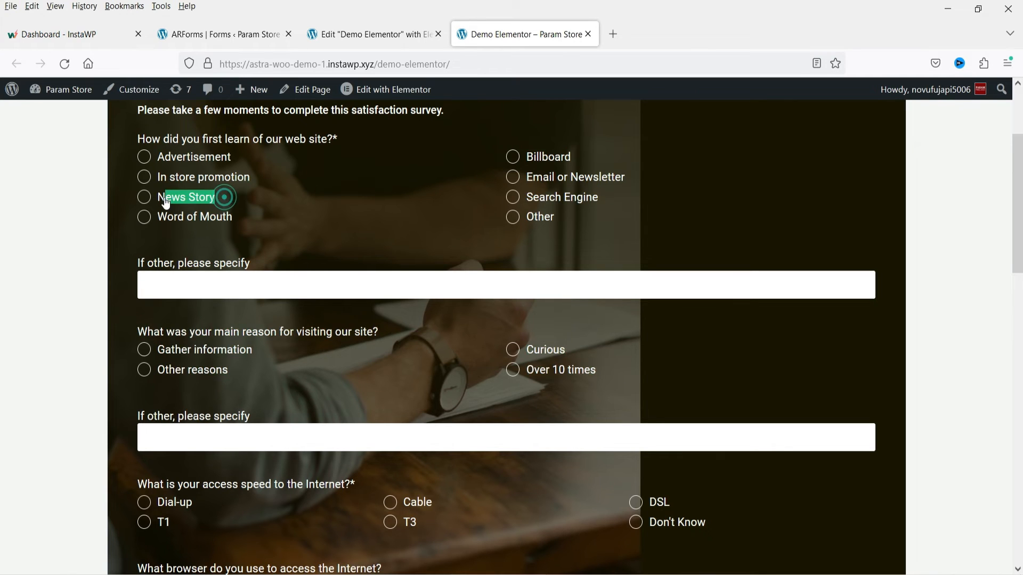
{"action": "scroll", "coordinate": [150, 141], "scroll_direction": "up", "scroll_amount": 3}
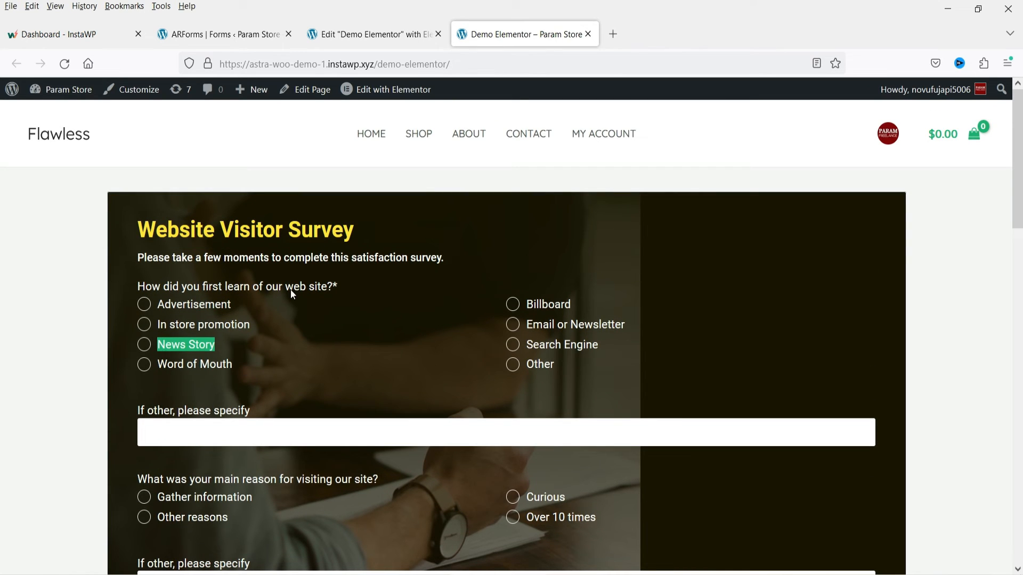
- Set the rule's condition to "How did you first learn of our web site?" equals News Story
{"action": "left_click", "coordinate": [203, 32]}
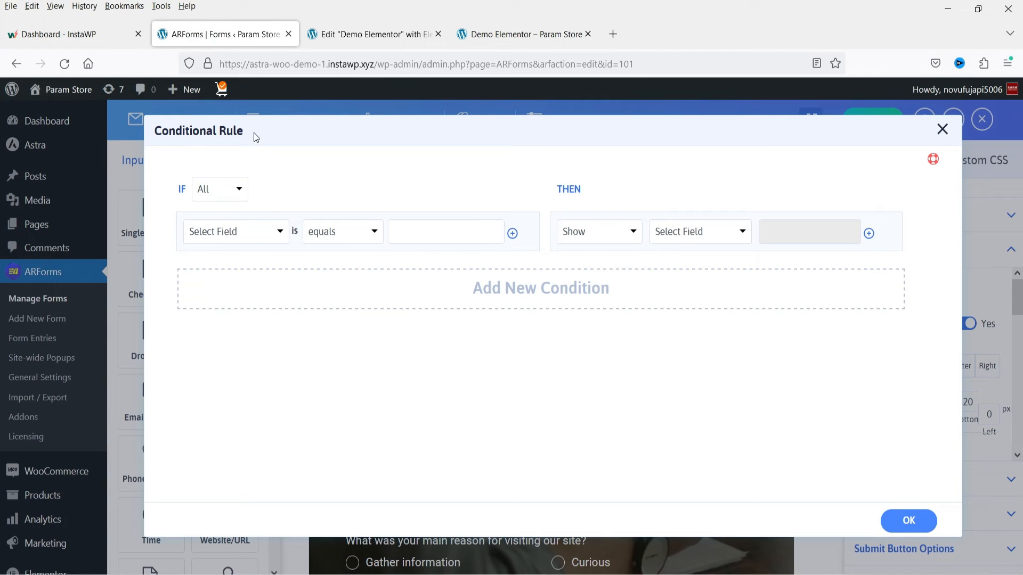
{"action": "left_click", "coordinate": [232, 229]}
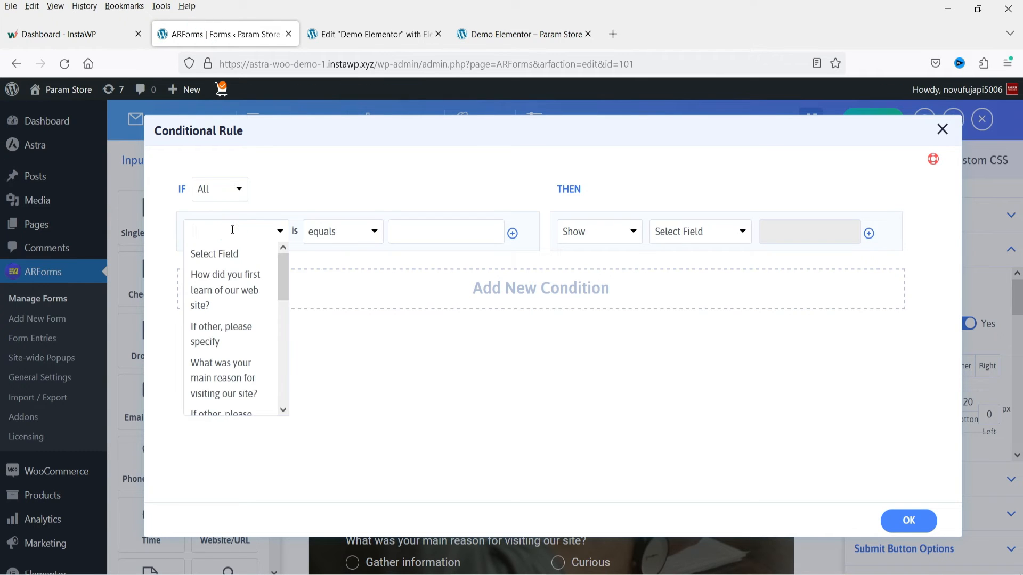
{"action": "left_click", "coordinate": [238, 291]}
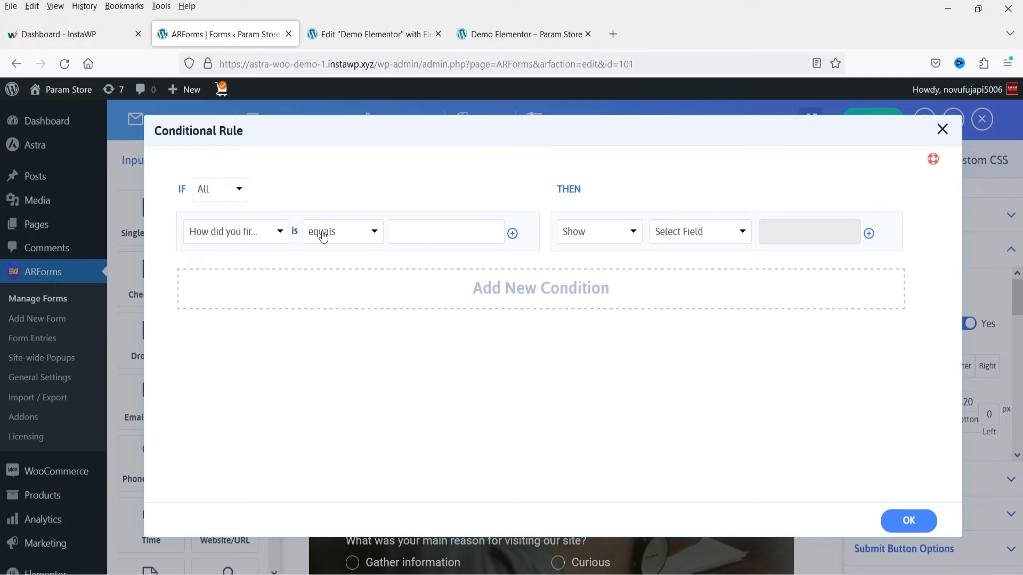
{"action": "left_click", "coordinate": [423, 234]}
{"action": "type", "text": "News Story"}
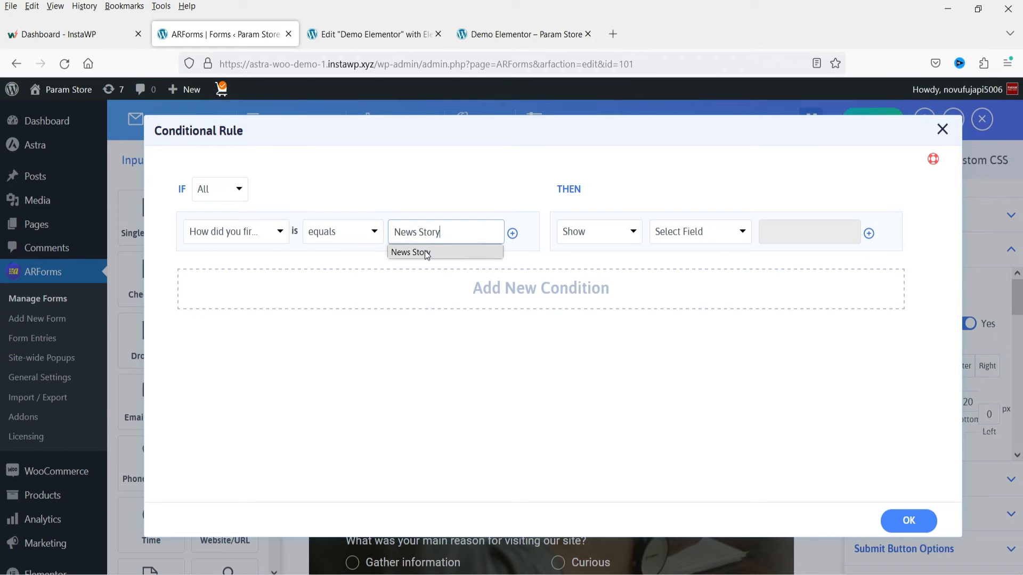
{"action": "left_click", "coordinate": [426, 255]}
- Set the rule's action to Hide the field "What was your main reason for visiting our site?", checking the question on the published survey
{"action": "left_click", "coordinate": [508, 34]}
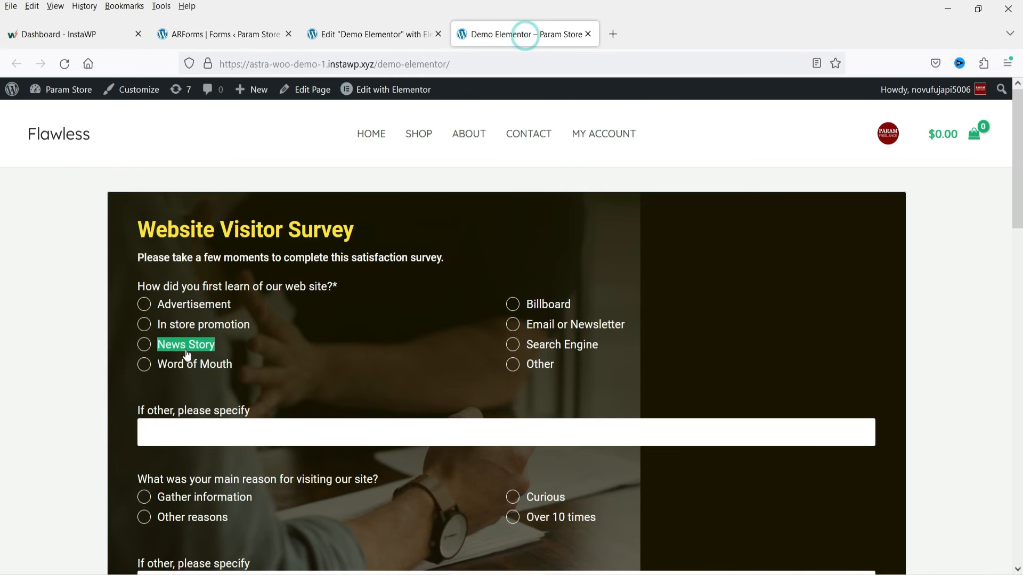
{"action": "left_click", "coordinate": [220, 35]}
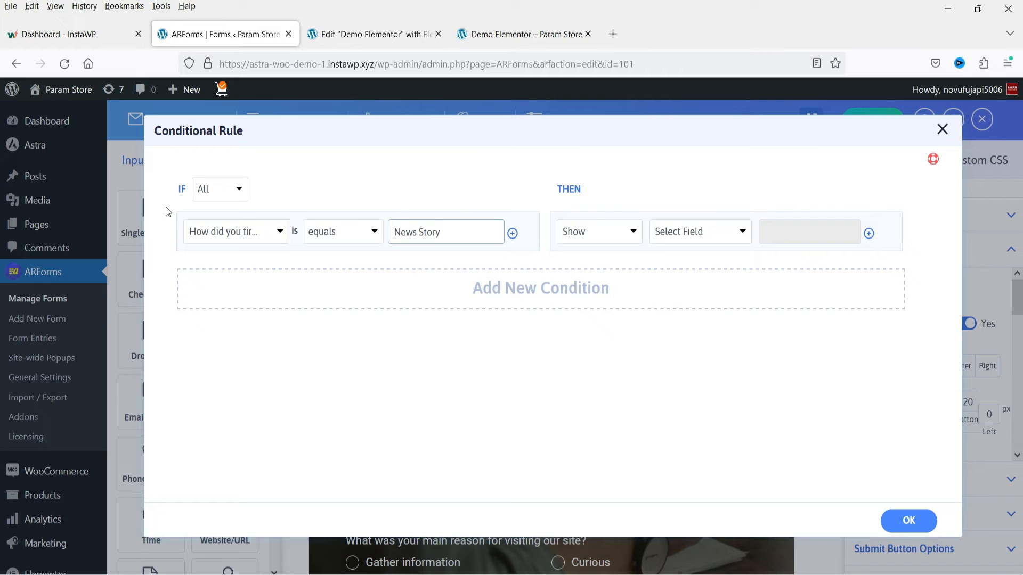
{"action": "left_click", "coordinate": [601, 235]}
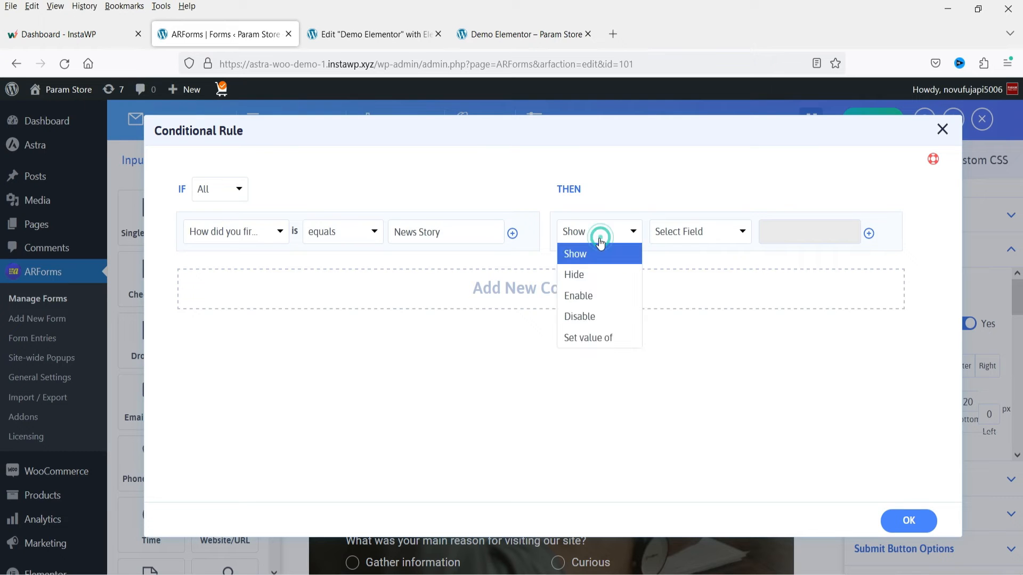
{"action": "left_click", "coordinate": [602, 278]}
{"action": "left_click", "coordinate": [692, 233]}
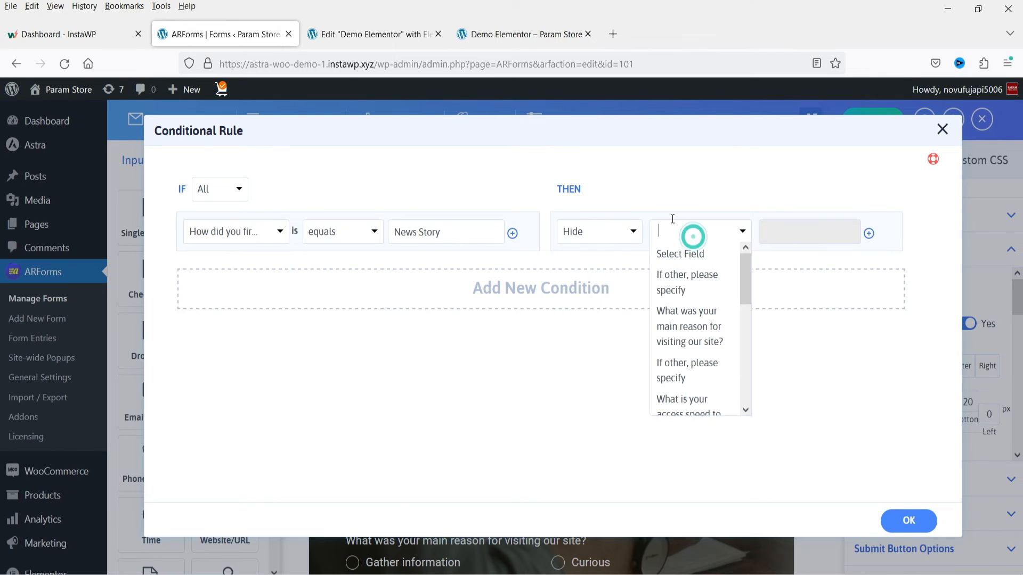
{"action": "left_click", "coordinate": [490, 37]}
{"action": "scroll", "coordinate": [252, 306], "scroll_direction": "down", "scroll_amount": 4}
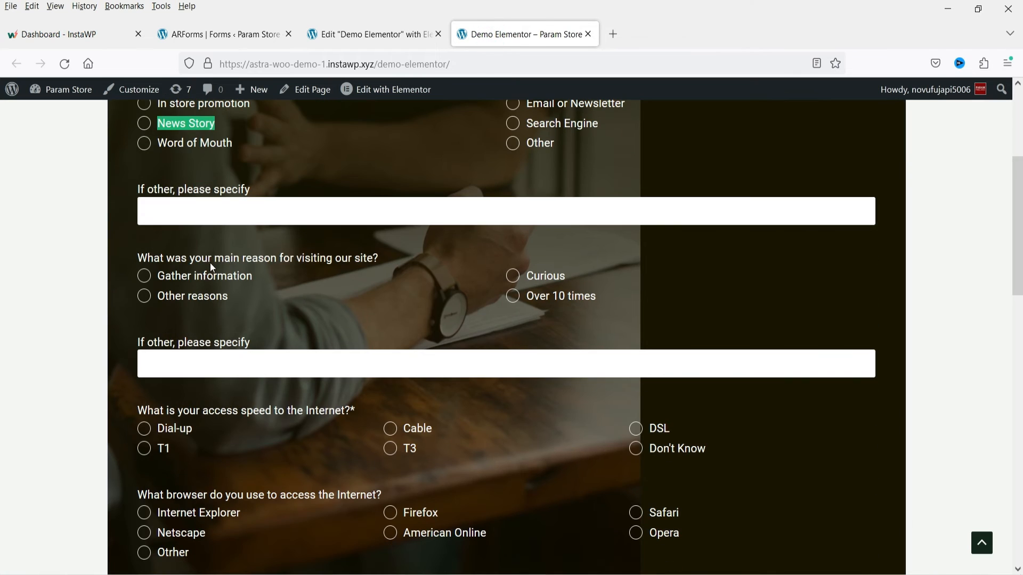
{"action": "left_click_drag", "start_coordinate": [208, 258], "coordinate": [405, 256]}
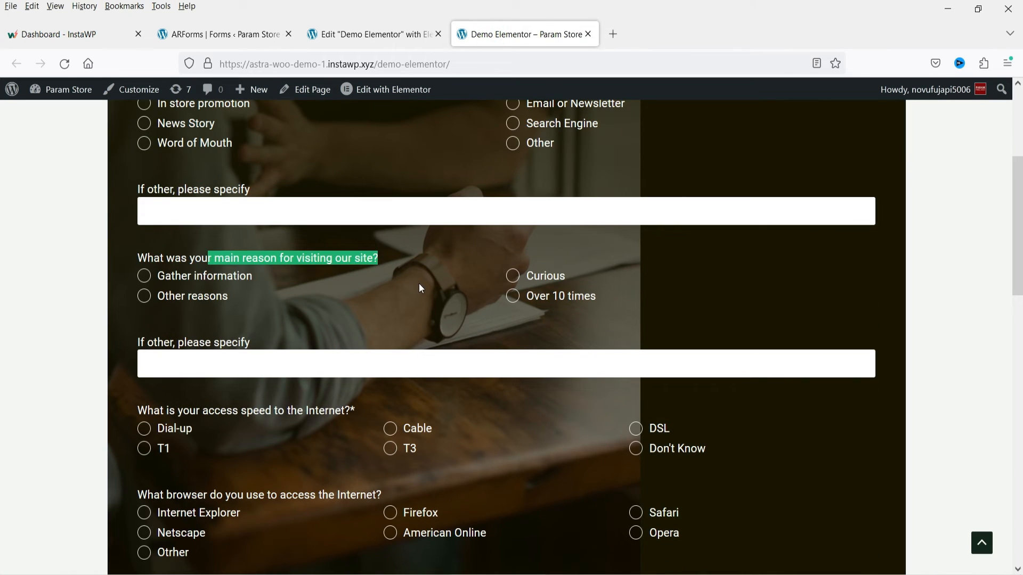
{"action": "left_click", "coordinate": [221, 37]}
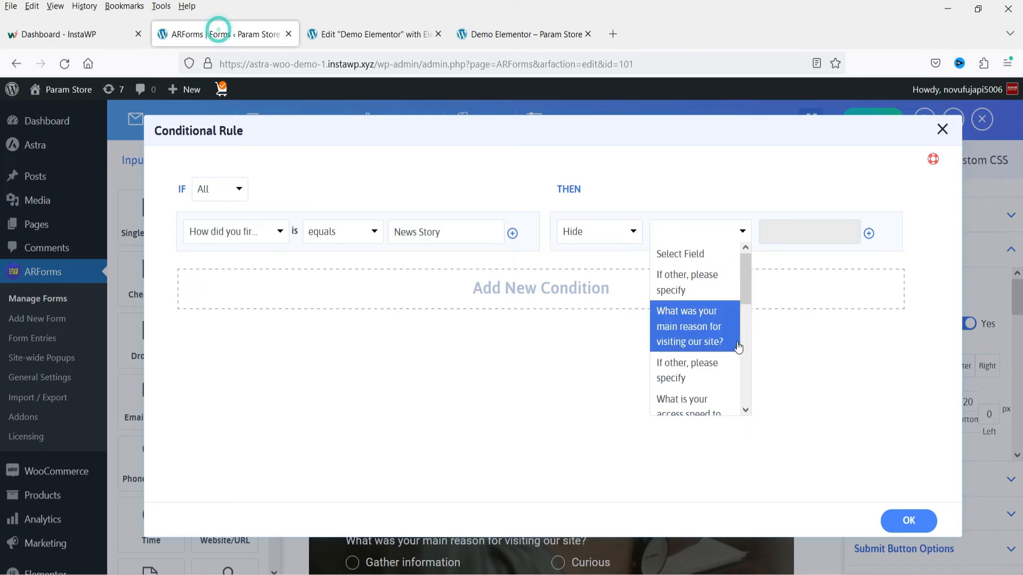
{"action": "left_click", "coordinate": [692, 336]}
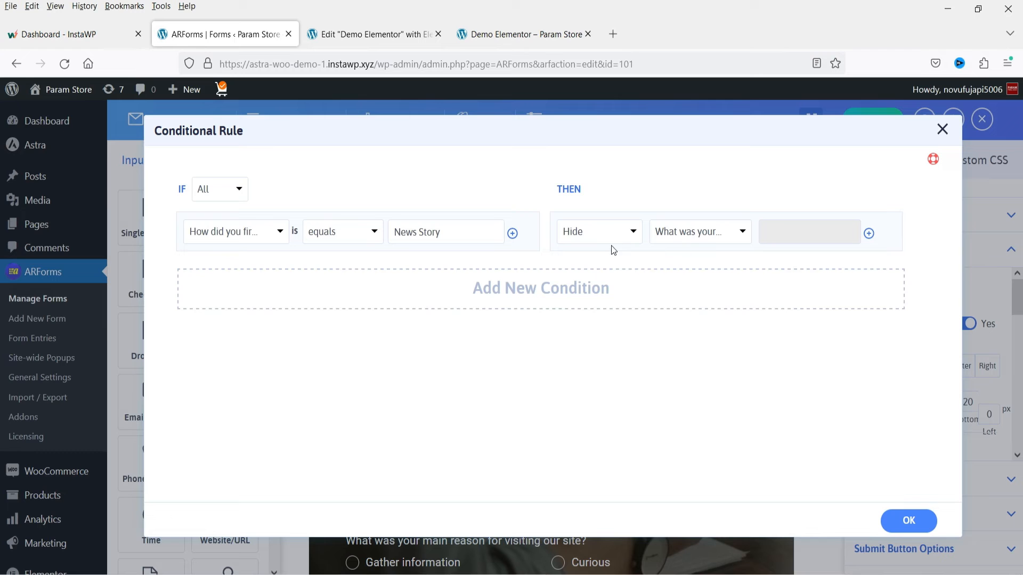
- Accept the conditional rule, save the form and reload the published Demo Elementor page
{"action": "left_click", "coordinate": [904, 521]}
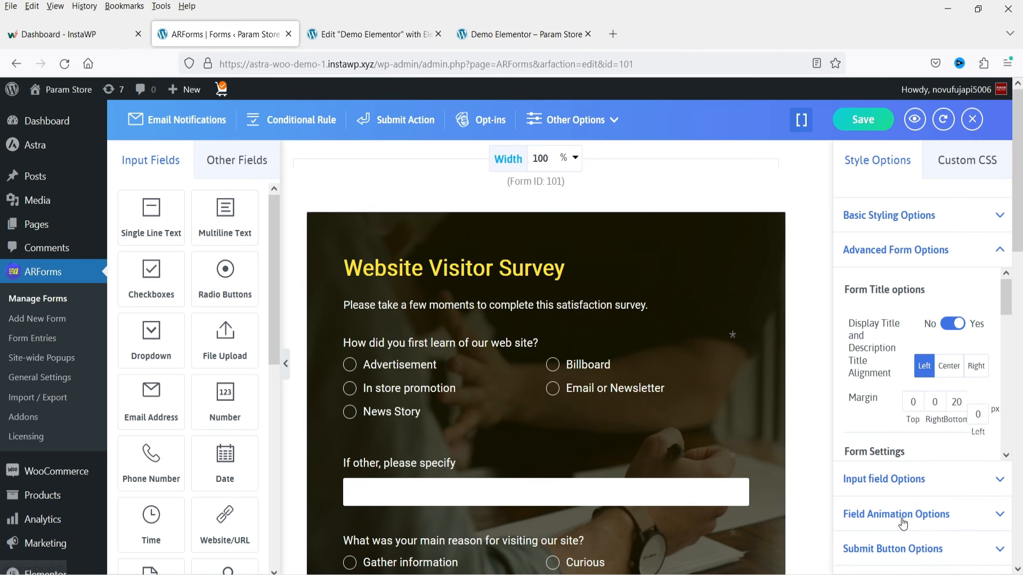
{"action": "left_click", "coordinate": [876, 124]}
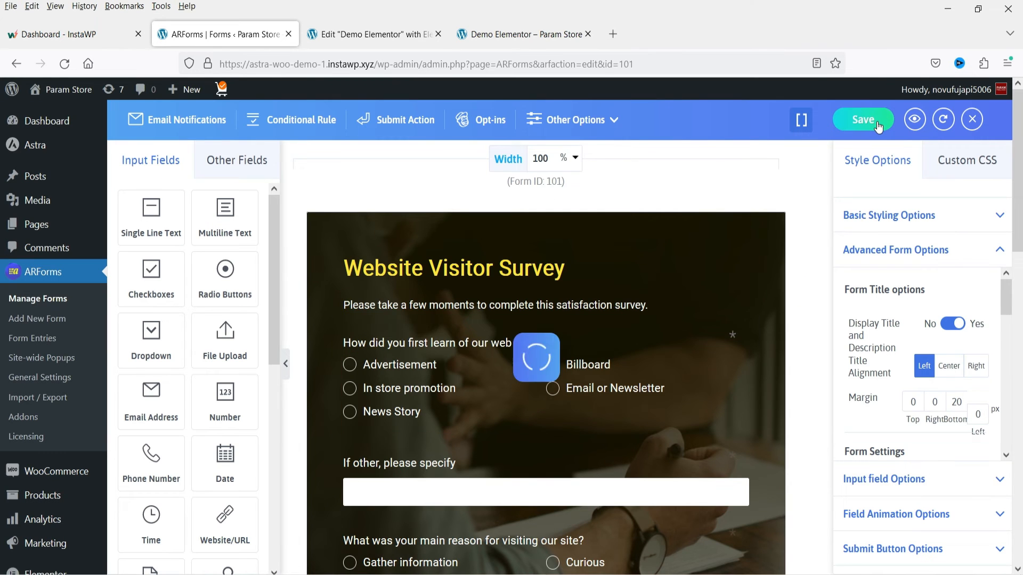
{"action": "left_click", "coordinate": [524, 30]}
{"action": "left_click", "coordinate": [65, 64]}
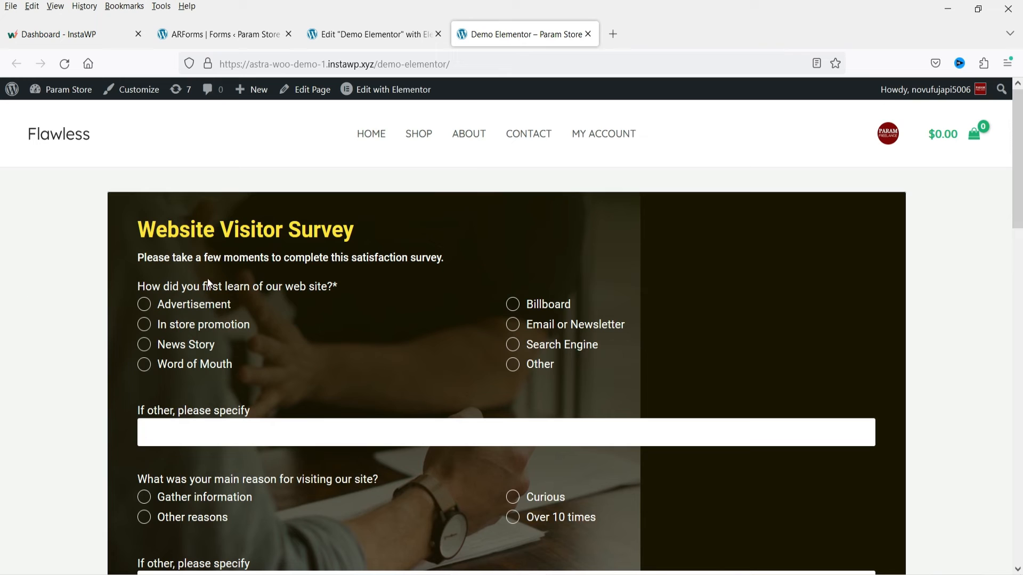
- Test the hide rule by alternating between News Story and other answers to "How did you first learn of our web site?"
{"action": "left_click", "coordinate": [165, 304]}
{"action": "left_click", "coordinate": [511, 309]}
{"action": "left_click", "coordinate": [512, 347]}
{"action": "left_click", "coordinate": [145, 325]}
{"action": "left_click", "coordinate": [145, 346]}
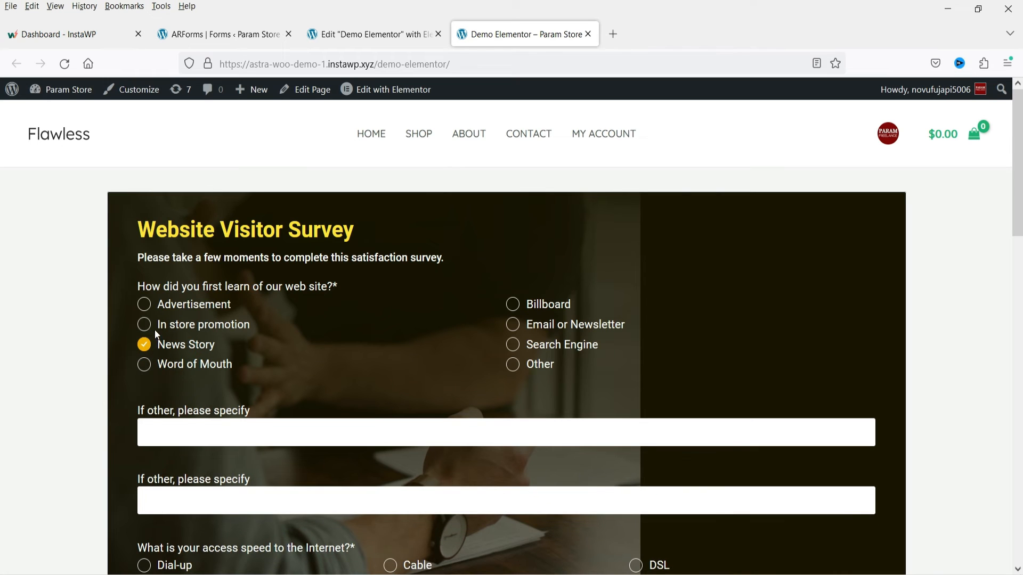
{"action": "left_click", "coordinate": [147, 326]}
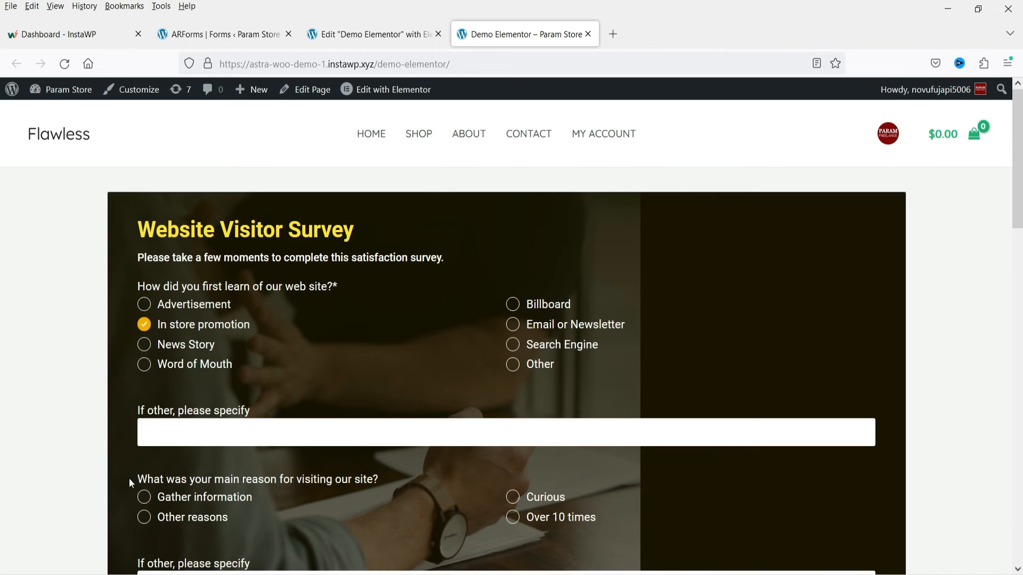
{"action": "left_click", "coordinate": [149, 349]}
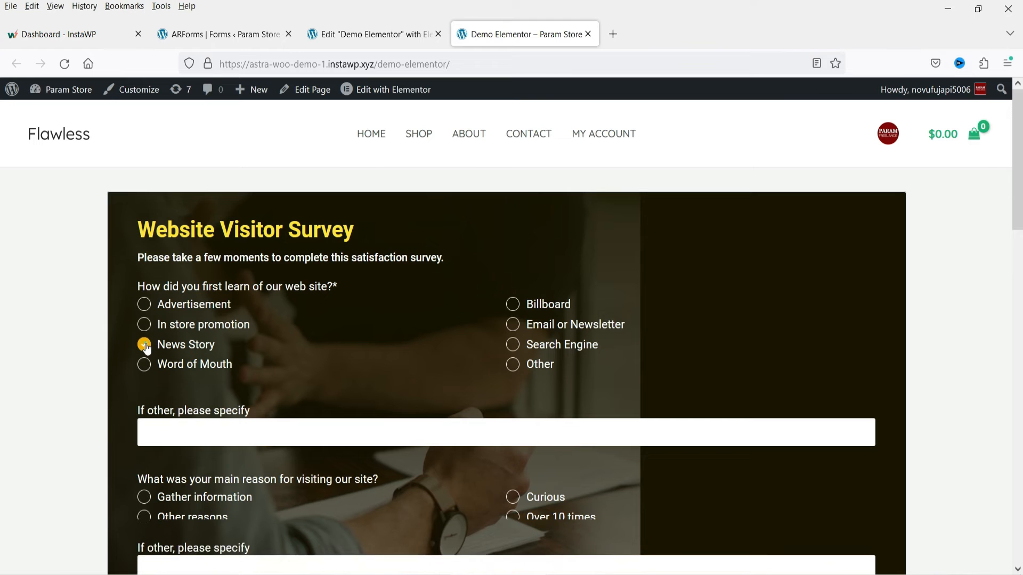
{"action": "left_click", "coordinate": [143, 325]}
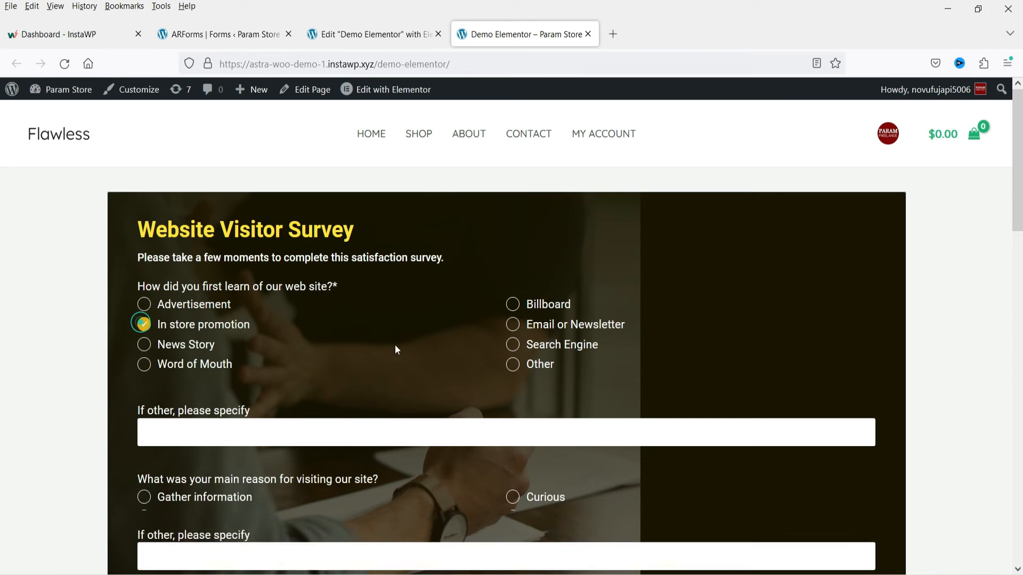
- Add a second condition to the form's Conditional Rule settings and copy the T1 answer text from the published survey
{"action": "left_click", "coordinate": [200, 41]}
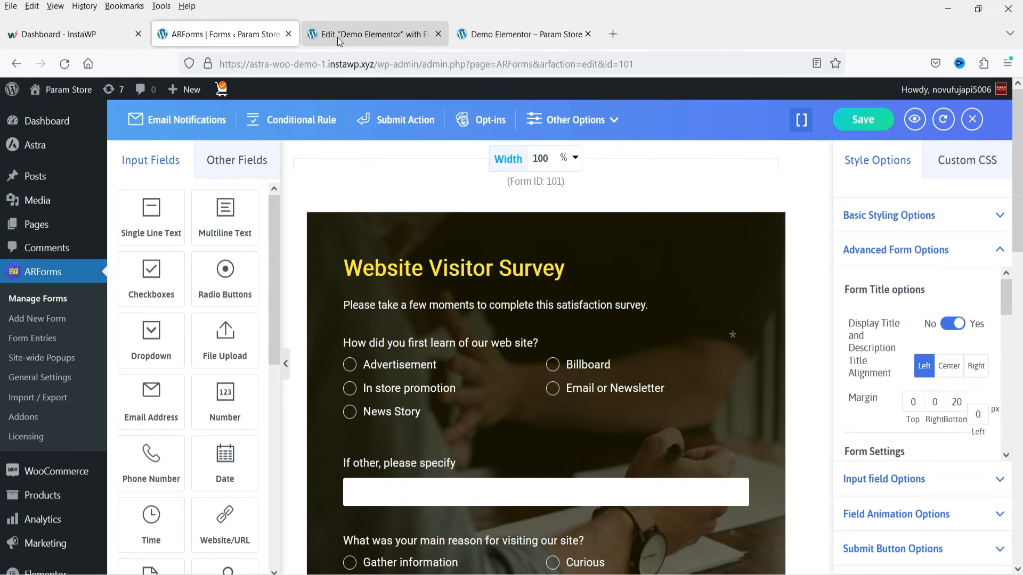
{"action": "left_click", "coordinate": [284, 121]}
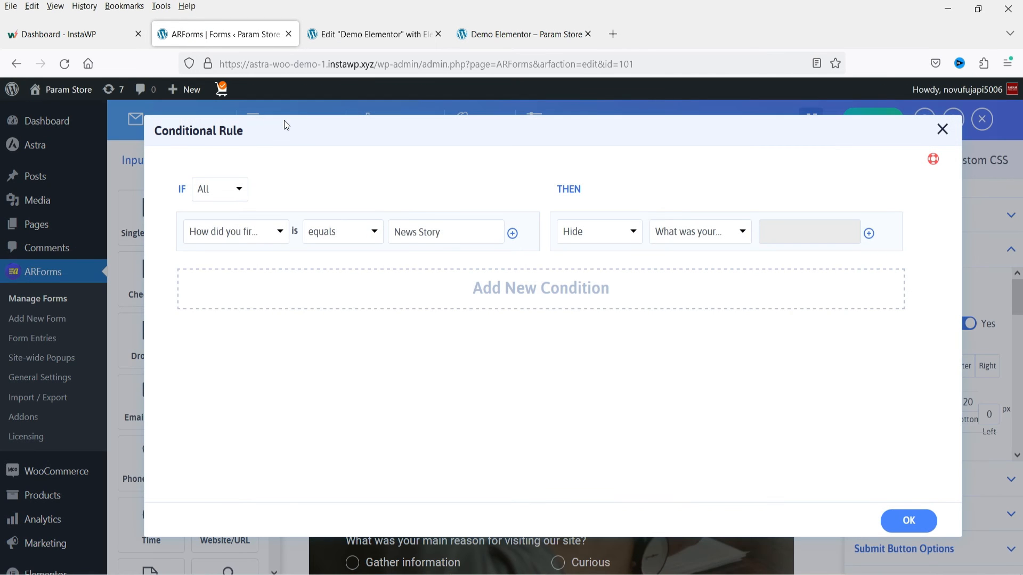
{"action": "left_click", "coordinate": [550, 295]}
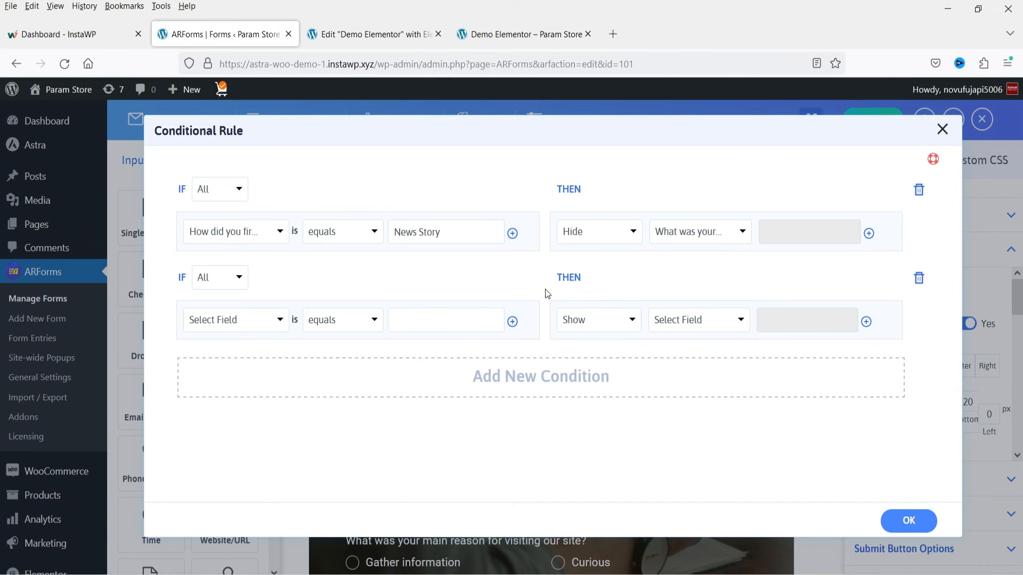
{"action": "left_click", "coordinate": [476, 35]}
{"action": "scroll", "coordinate": [379, 353], "scroll_direction": "down", "scroll_amount": 3}
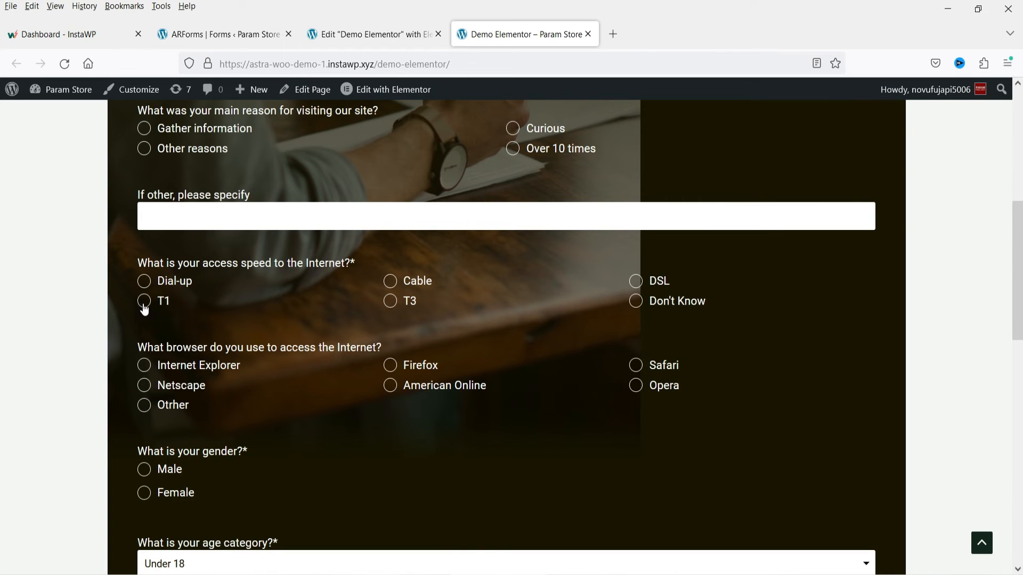
{"action": "left_click_drag", "start_coordinate": [139, 265], "coordinate": [363, 263]}
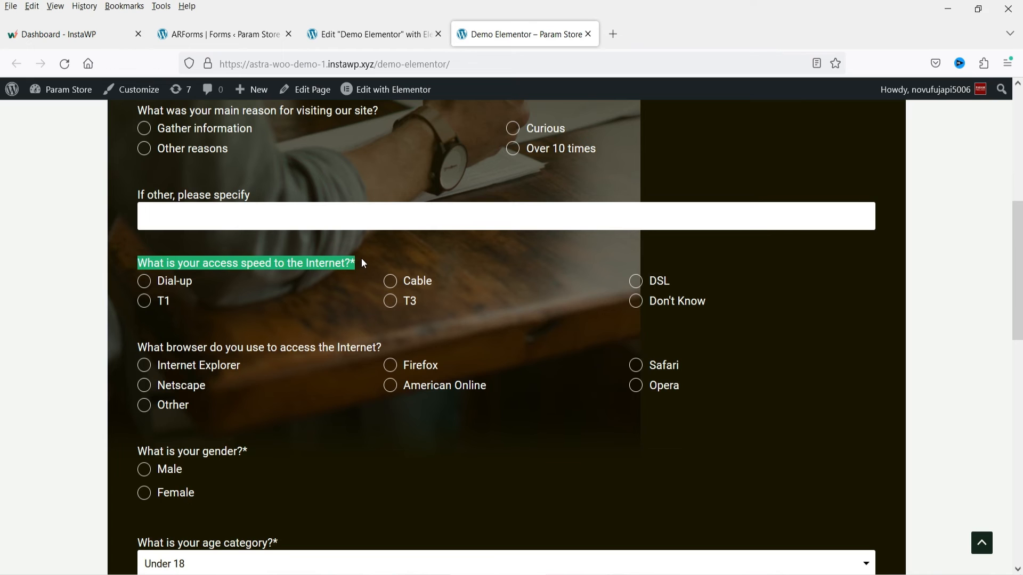
{"action": "left_click", "coordinate": [196, 299]}
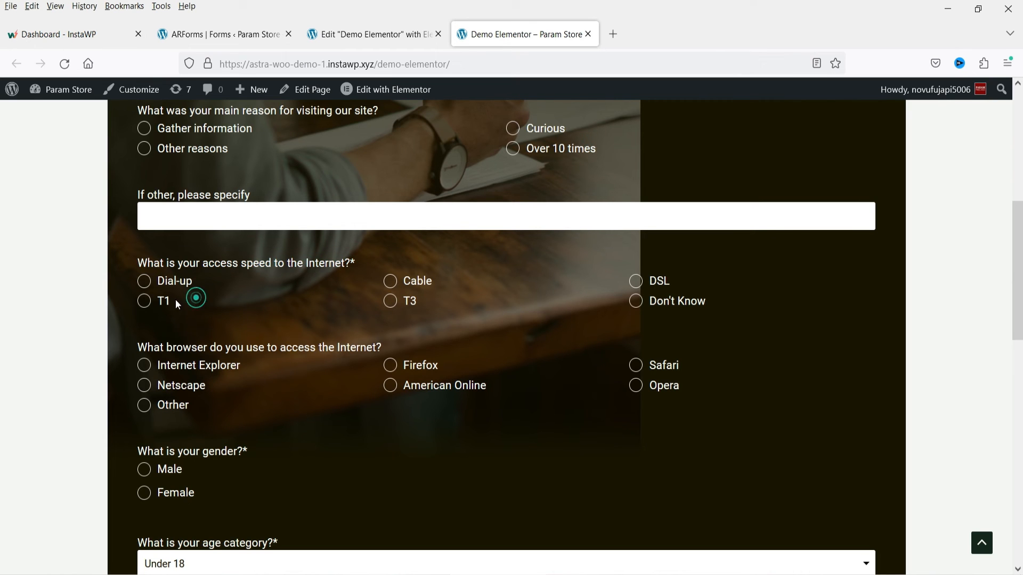
{"action": "double_click", "coordinate": [170, 300]}
{"action": "left_click", "coordinate": [219, 41]}
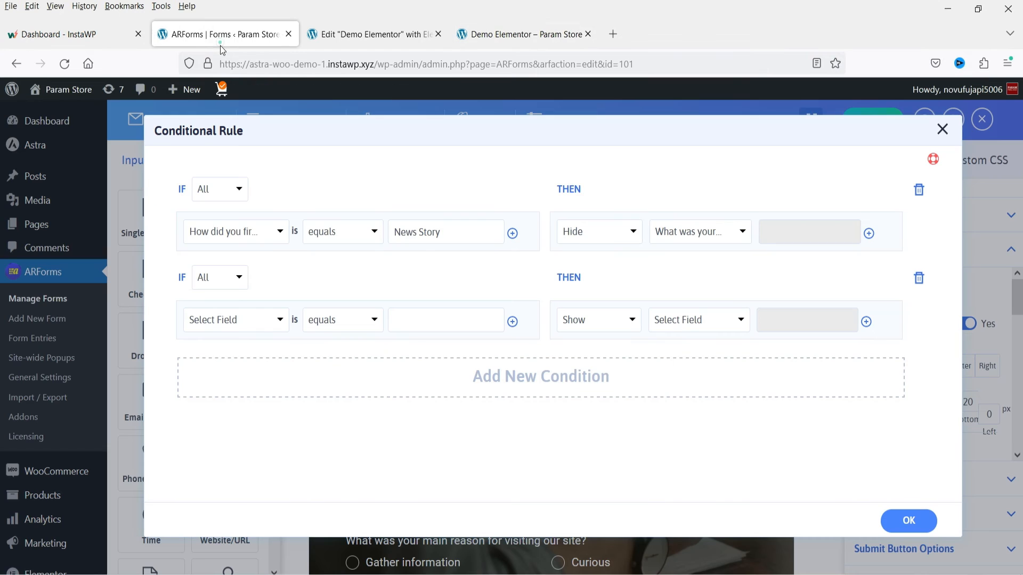
- Set the second rule's condition to "What is your access speed to the Internet?" equals T1
{"action": "left_click", "coordinate": [237, 319]}
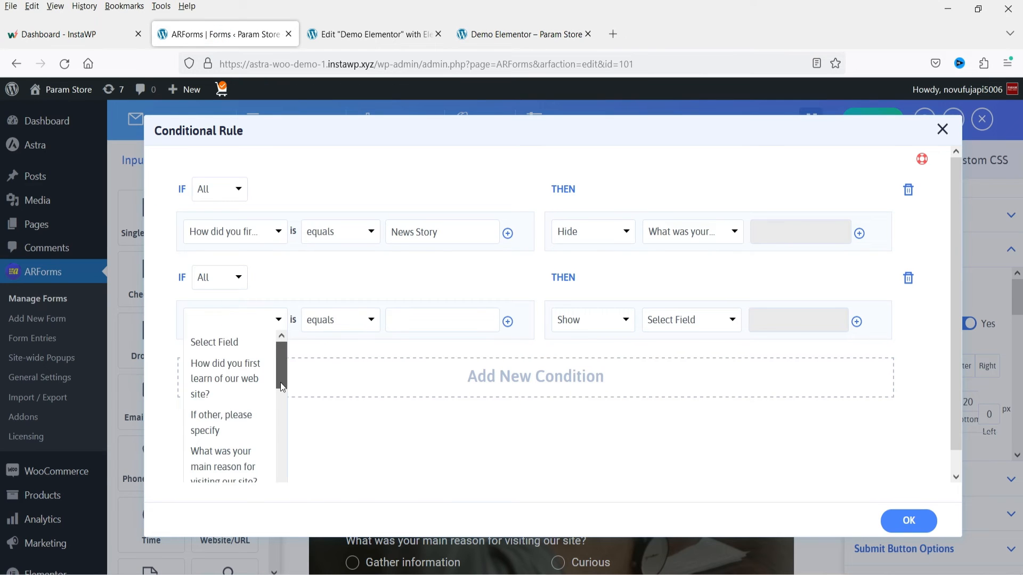
{"action": "scroll", "coordinate": [281, 398], "scroll_direction": "down", "scroll_amount": 2}
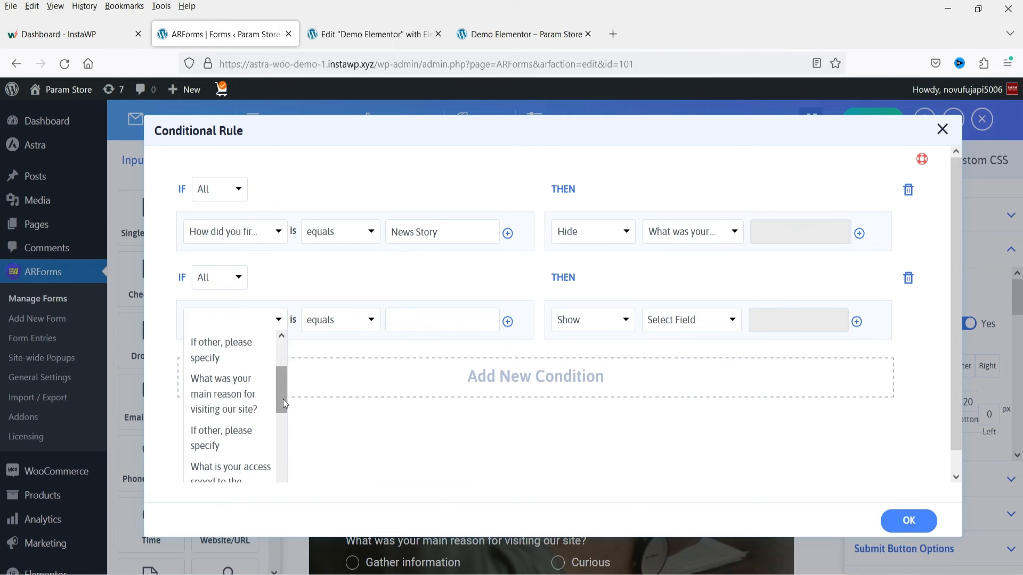
{"action": "scroll", "coordinate": [282, 410], "scroll_direction": "down", "scroll_amount": 1}
{"action": "left_click", "coordinate": [232, 433]}
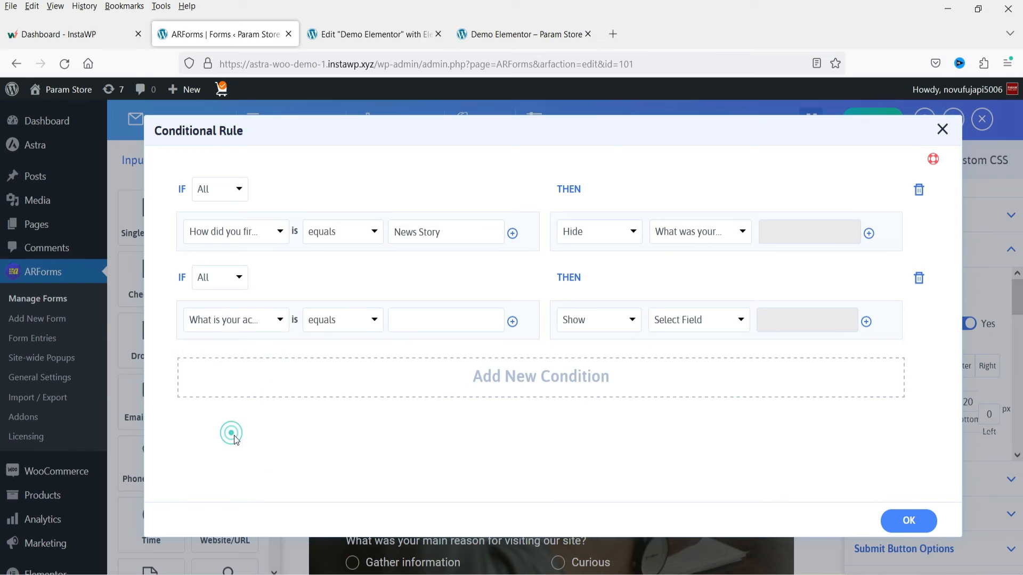
{"action": "left_click", "coordinate": [421, 321]}
{"action": "type", "text": "T1"}
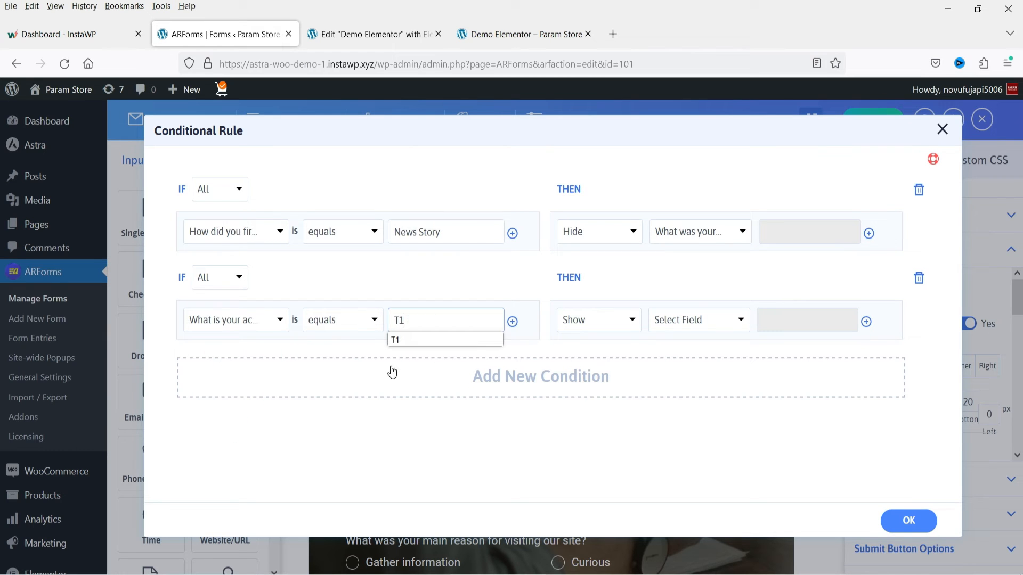
{"action": "left_click", "coordinate": [376, 350]}
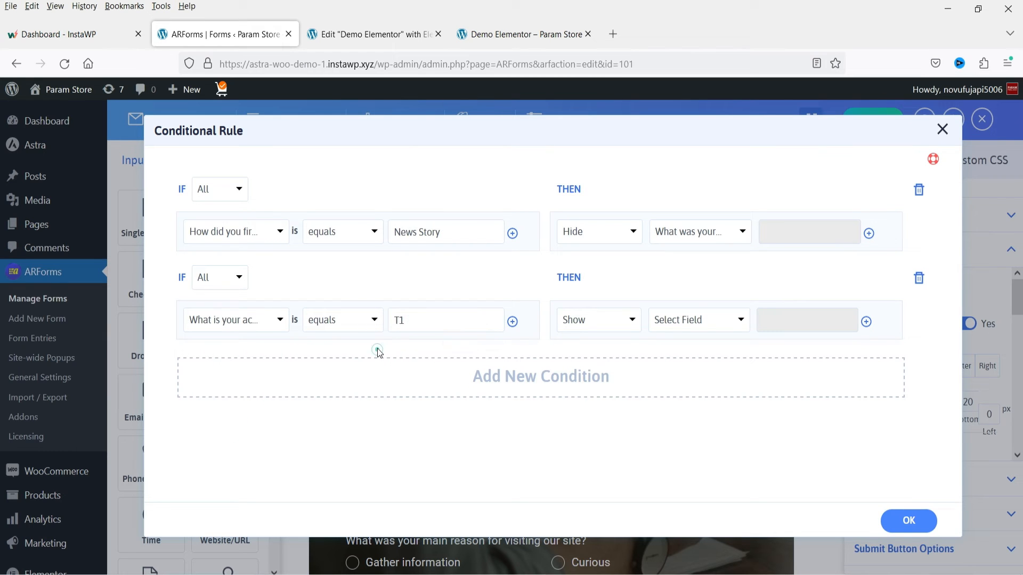
- Set the second rule's action to Show the field "What browser do you use to access the Internet?", checking the question on the published survey
{"action": "left_click", "coordinate": [474, 34]}
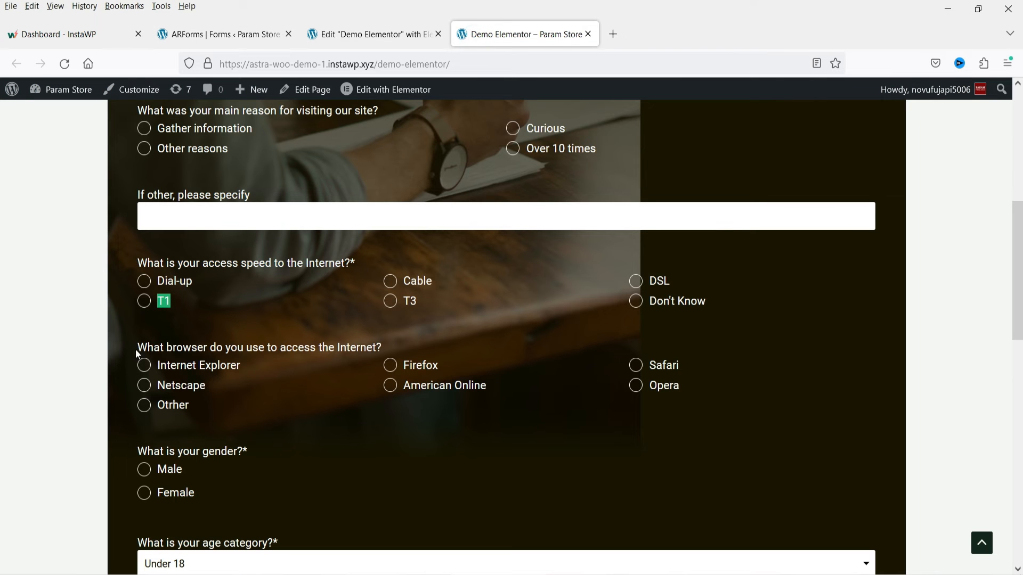
{"action": "left_click_drag", "start_coordinate": [135, 349], "coordinate": [253, 351]}
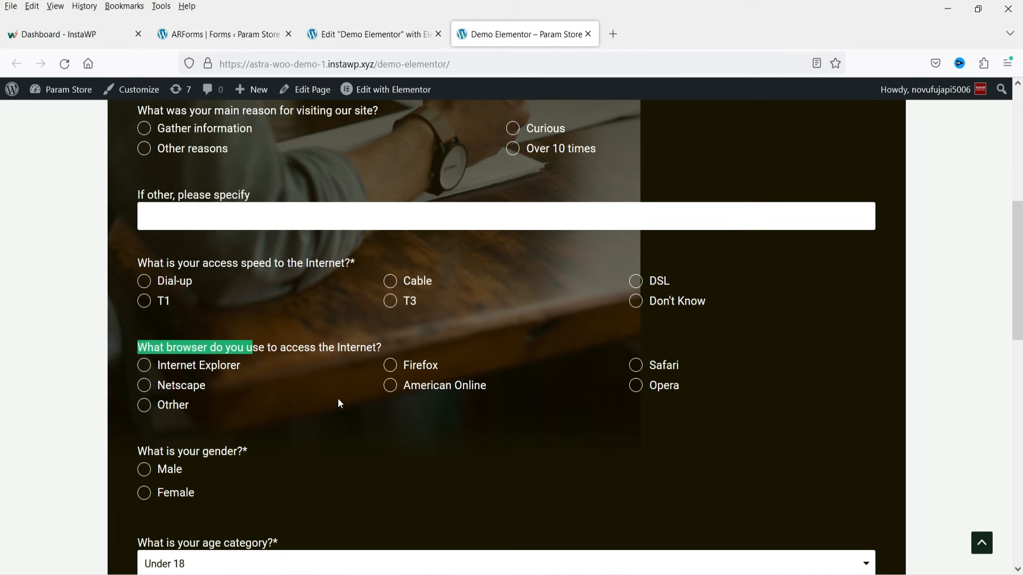
{"action": "left_click", "coordinate": [209, 33]}
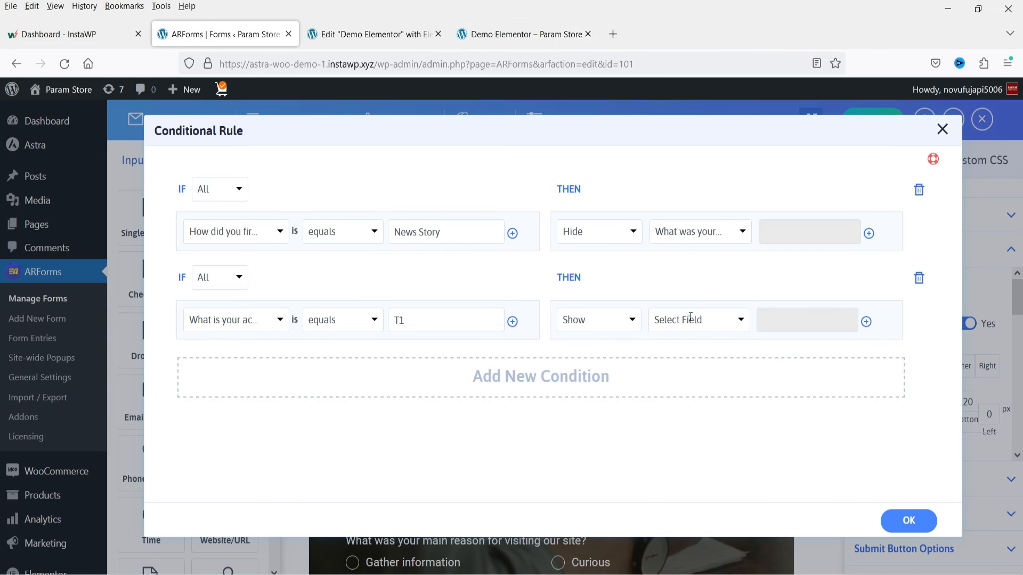
{"action": "left_click", "coordinate": [689, 318]}
{"action": "left_click_drag", "start_coordinate": [731, 369], "coordinate": [733, 418]}
{"action": "left_click", "coordinate": [676, 397]}
{"action": "double_click", "coordinate": [401, 321]}
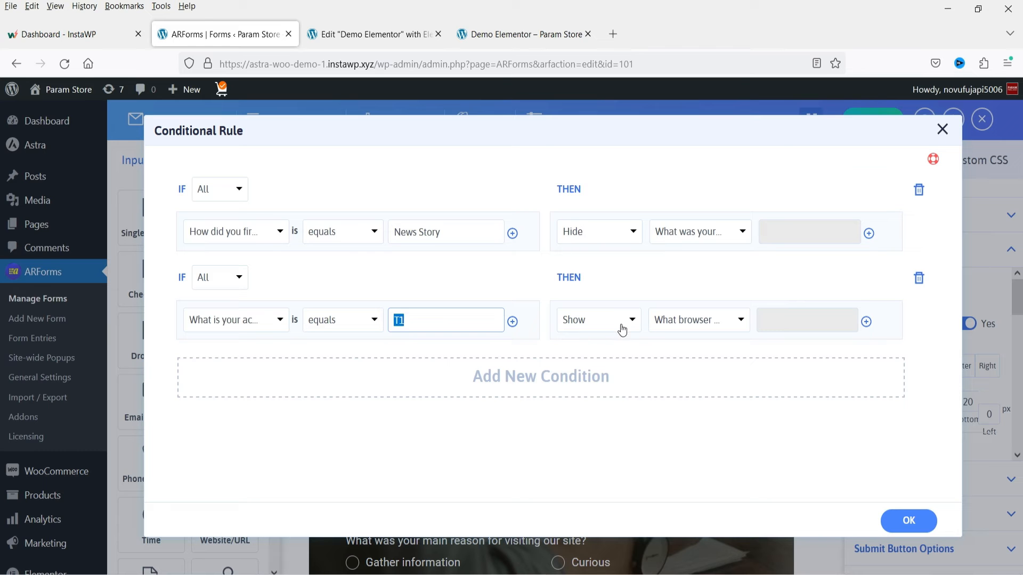
- Accept both conditional rules, save the form again and reload the published survey page
{"action": "left_click", "coordinate": [908, 521]}
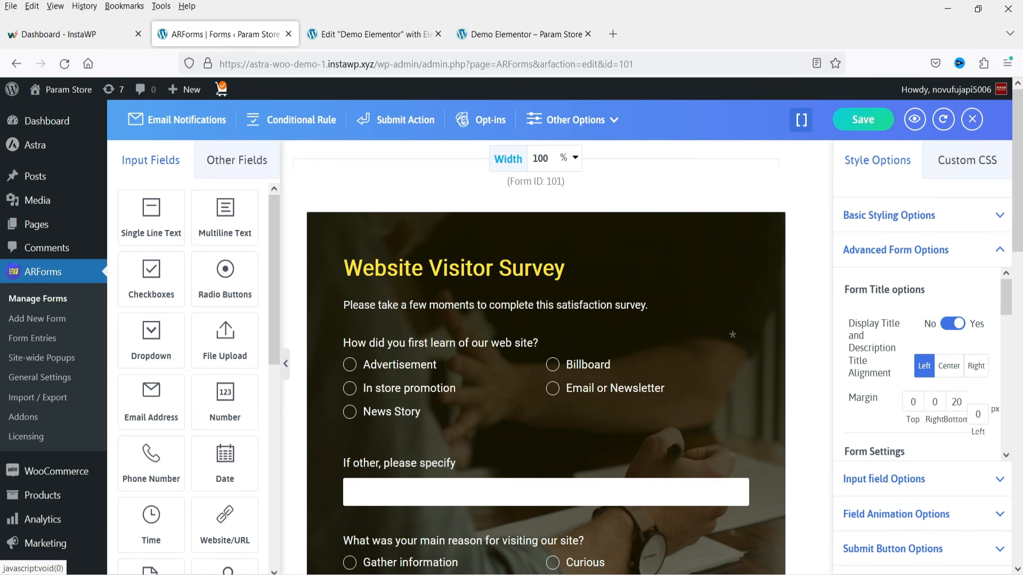
{"action": "left_click", "coordinate": [863, 126]}
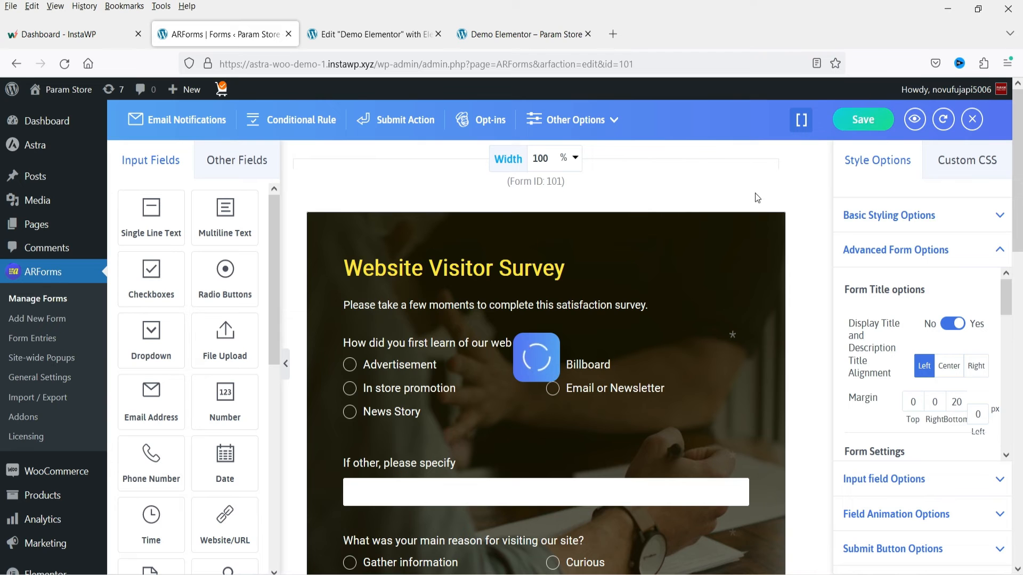
{"action": "left_click", "coordinate": [523, 34]}
{"action": "left_click", "coordinate": [64, 64]}
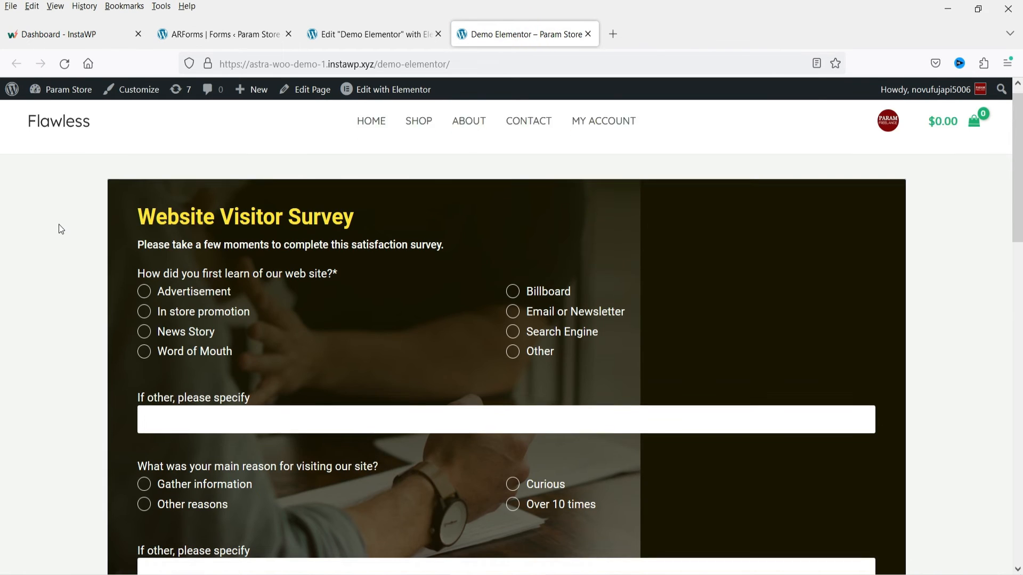
- Test the published survey's rules by choosing News Story and trying the access speeds Dial-up, Cable, DSL, Don't Know, T3 and T1
{"action": "scroll", "coordinate": [102, 296], "scroll_direction": "down", "scroll_amount": 2}
{"action": "left_click", "coordinate": [144, 270]}
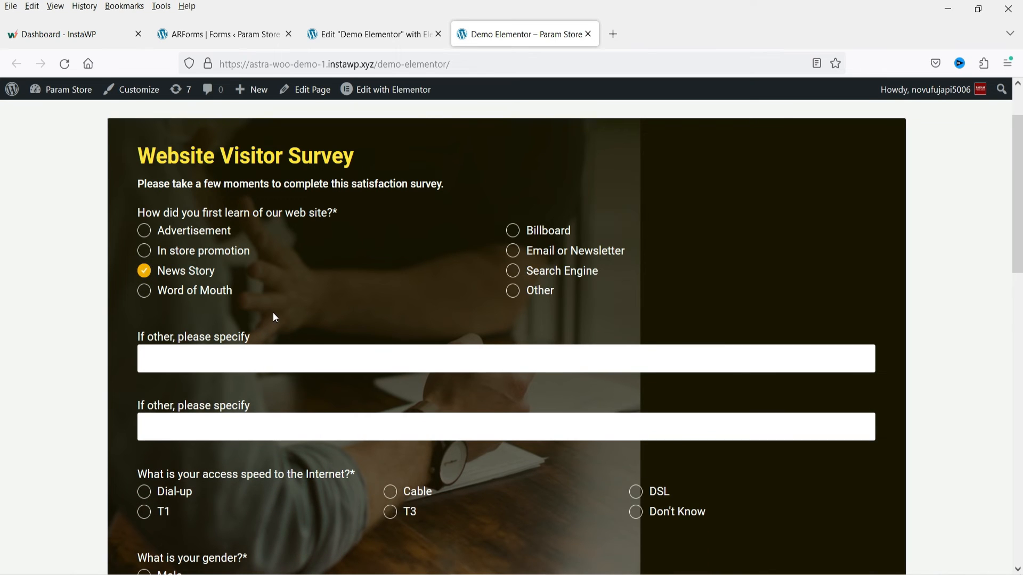
{"action": "scroll", "coordinate": [273, 312], "scroll_direction": "down", "scroll_amount": 4}
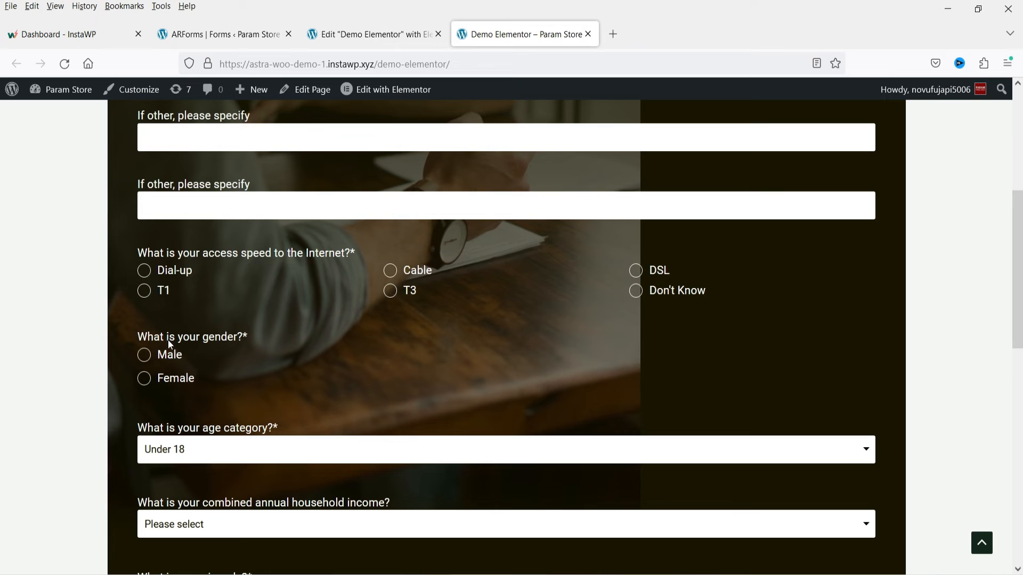
{"action": "left_click", "coordinate": [143, 271]}
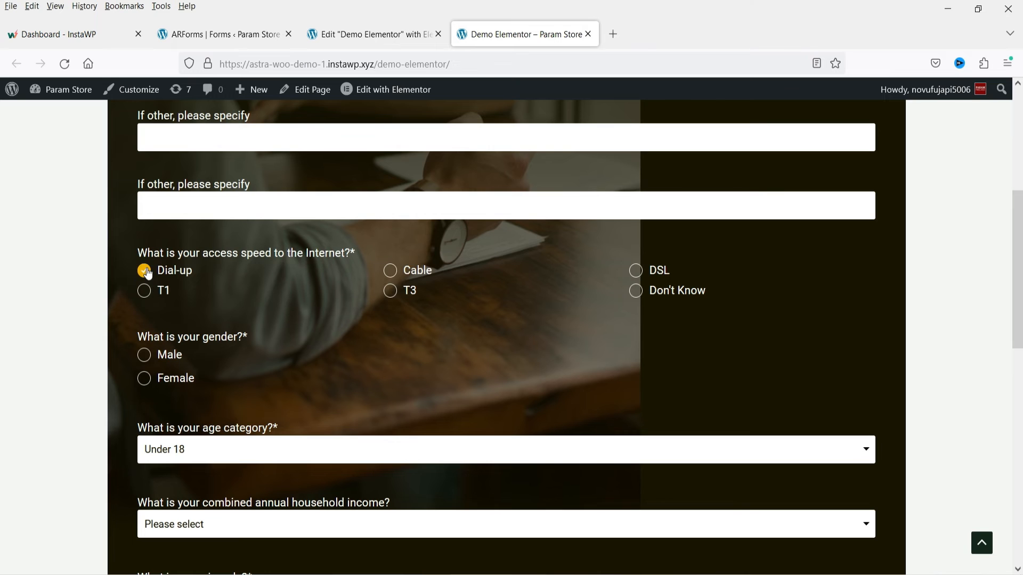
{"action": "left_click", "coordinate": [390, 271]}
{"action": "left_click", "coordinate": [635, 270]}
{"action": "left_click", "coordinate": [635, 291]}
{"action": "left_click", "coordinate": [390, 292]}
{"action": "left_click", "coordinate": [144, 293]}
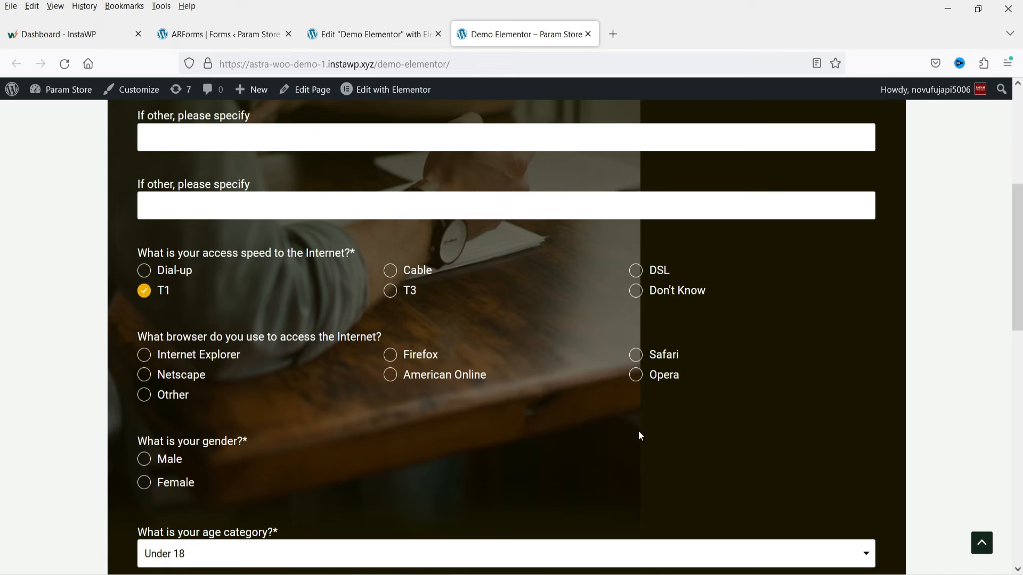
- Recheck the browser question's rule by switching the access speed to Dial-up, Cable and DSL before returning to T1
{"action": "left_click", "coordinate": [160, 271]}
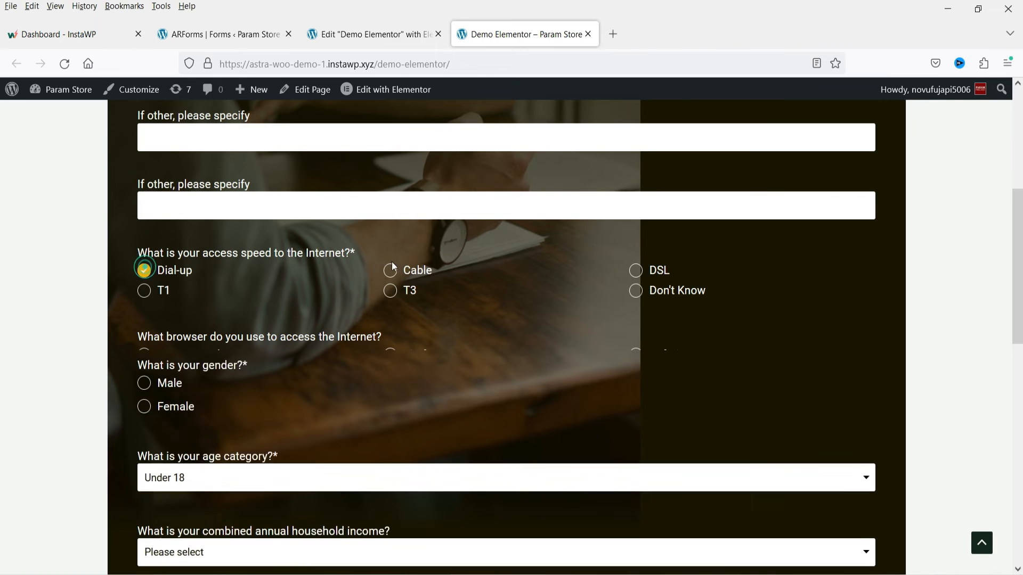
{"action": "left_click", "coordinate": [397, 271]}
{"action": "left_click", "coordinate": [638, 271]}
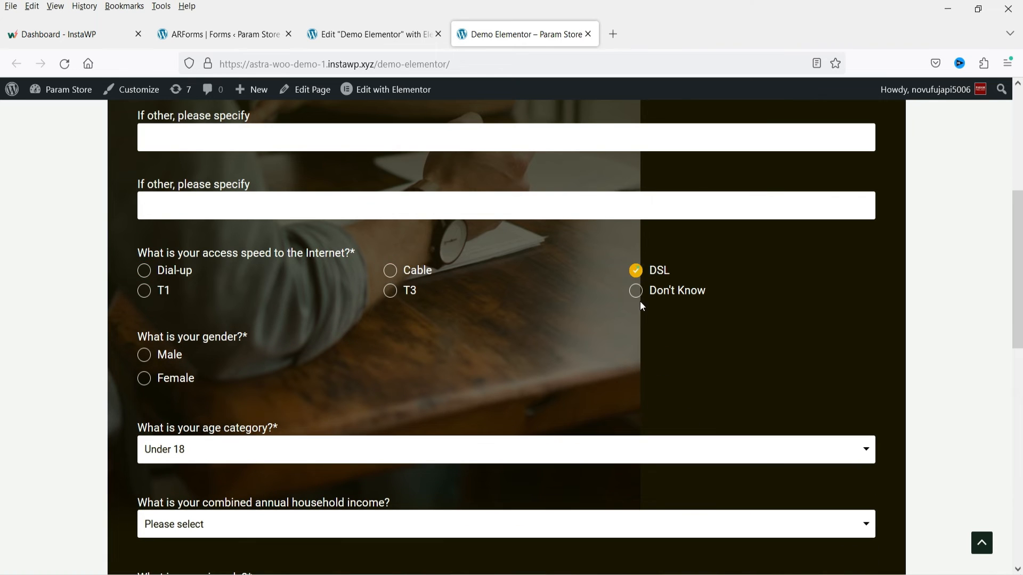
{"action": "left_click", "coordinate": [145, 290]}
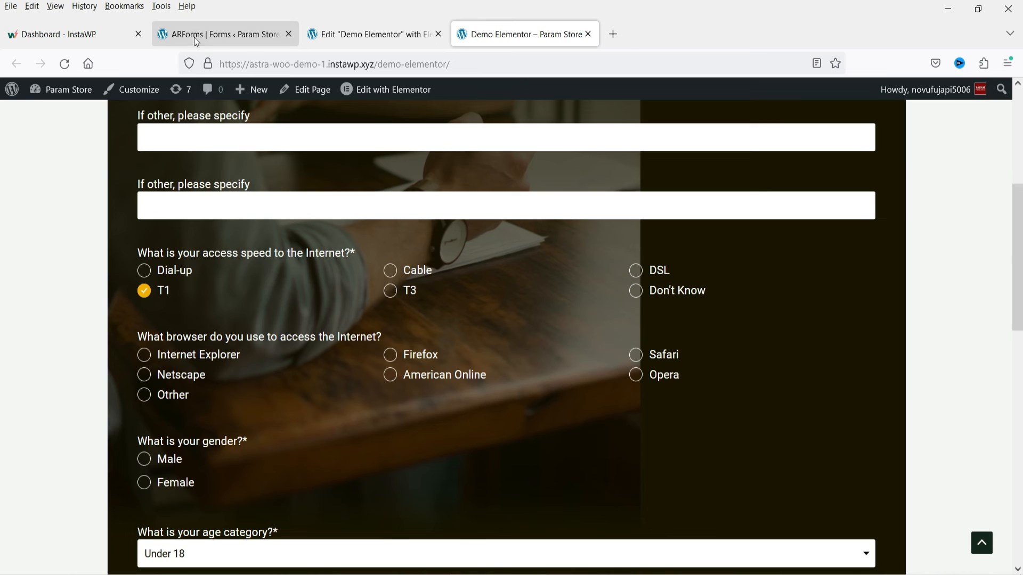
- Open the entries of Simple Form 1 from the ARForms forms list and display its daily analytics chart
{"action": "left_click", "coordinate": [223, 34]}
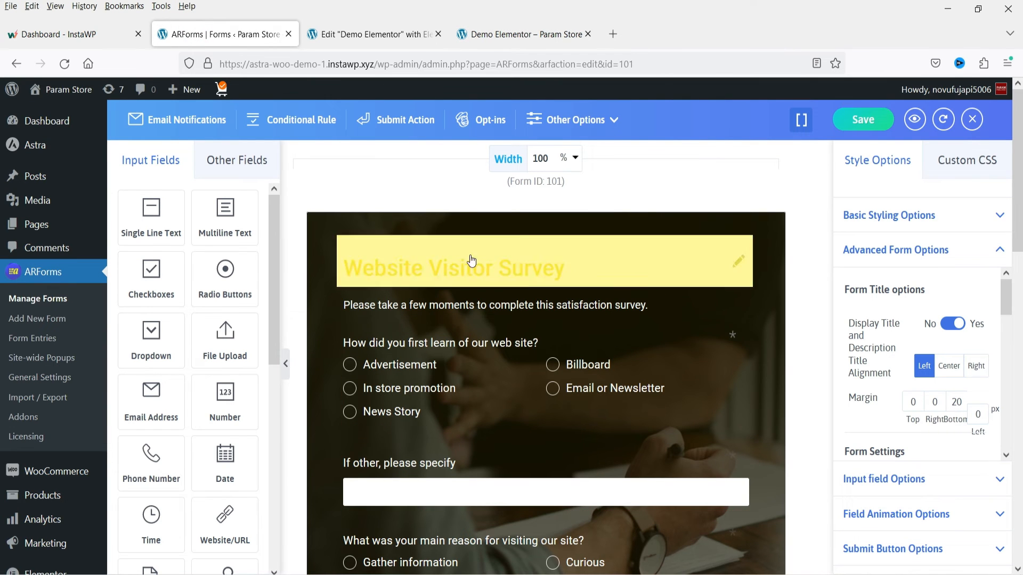
{"action": "left_click", "coordinate": [38, 302]}
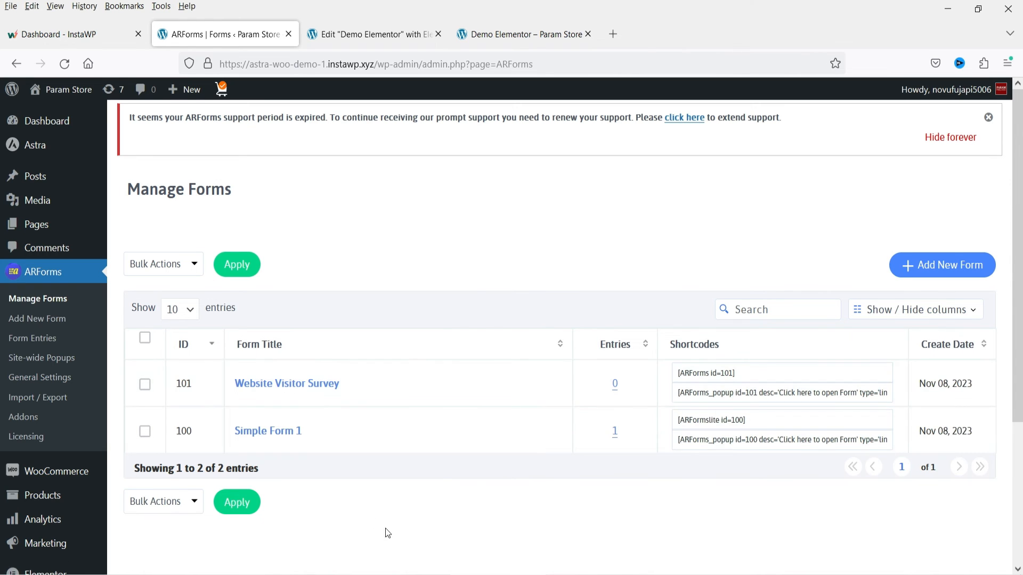
{"action": "left_click", "coordinate": [615, 437]}
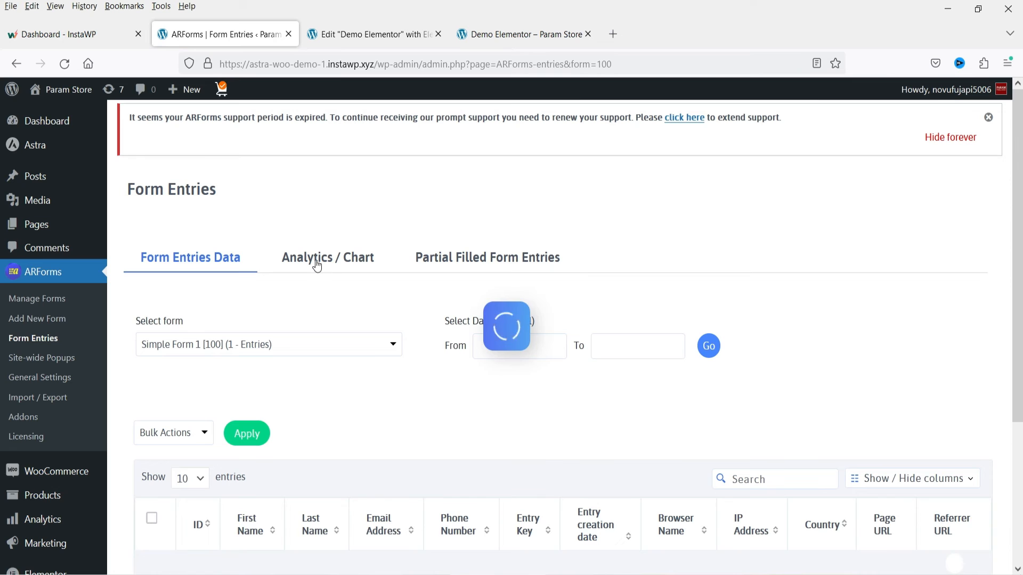
{"action": "left_click", "coordinate": [317, 266]}
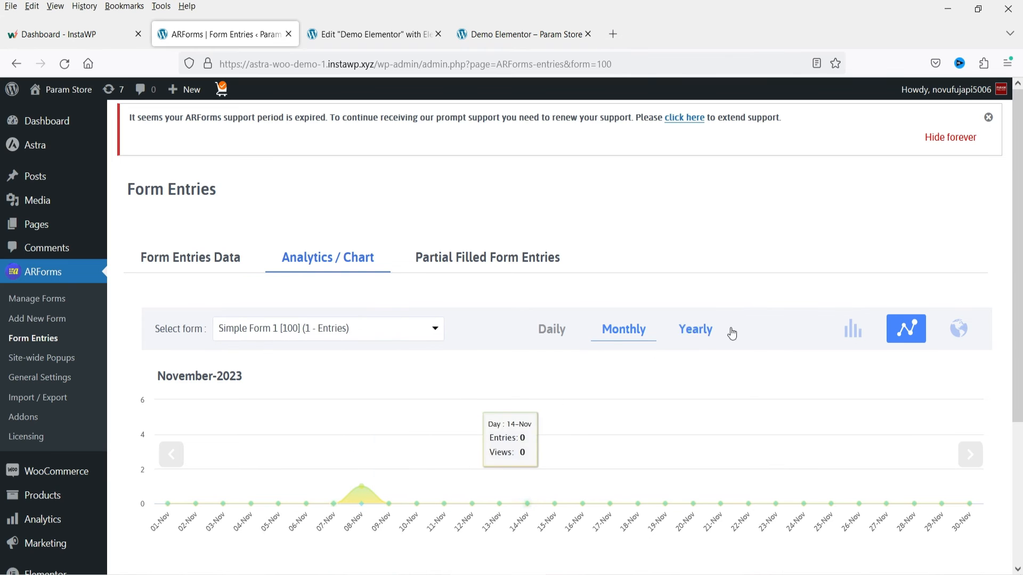
{"action": "left_click", "coordinate": [552, 330]}
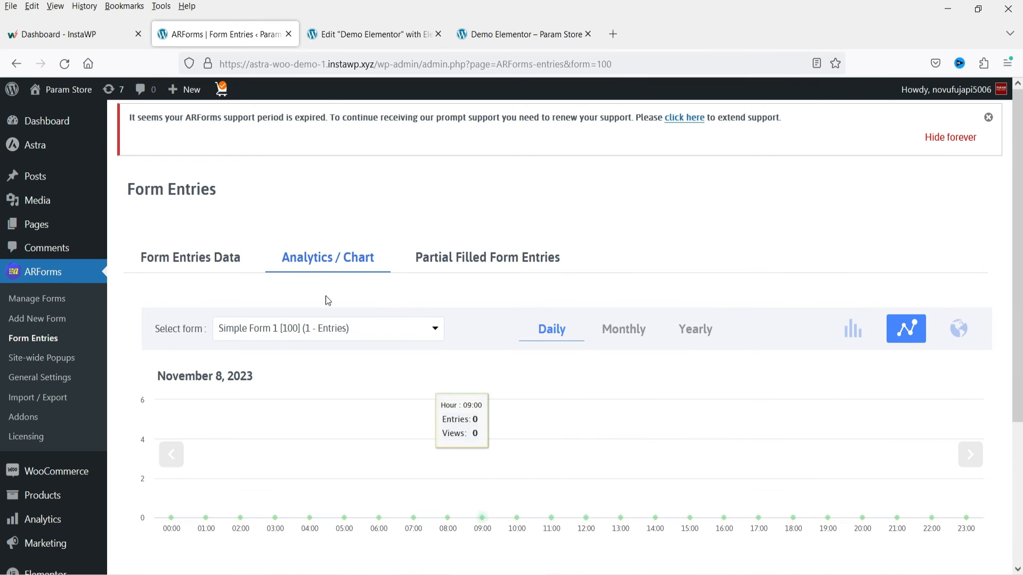
- Examine the partially filled form entries and return to the submitted entries of Simple Form 1
{"action": "left_click", "coordinate": [500, 261]}
{"action": "scroll", "coordinate": [708, 260], "scroll_direction": "down", "scroll_amount": 3}
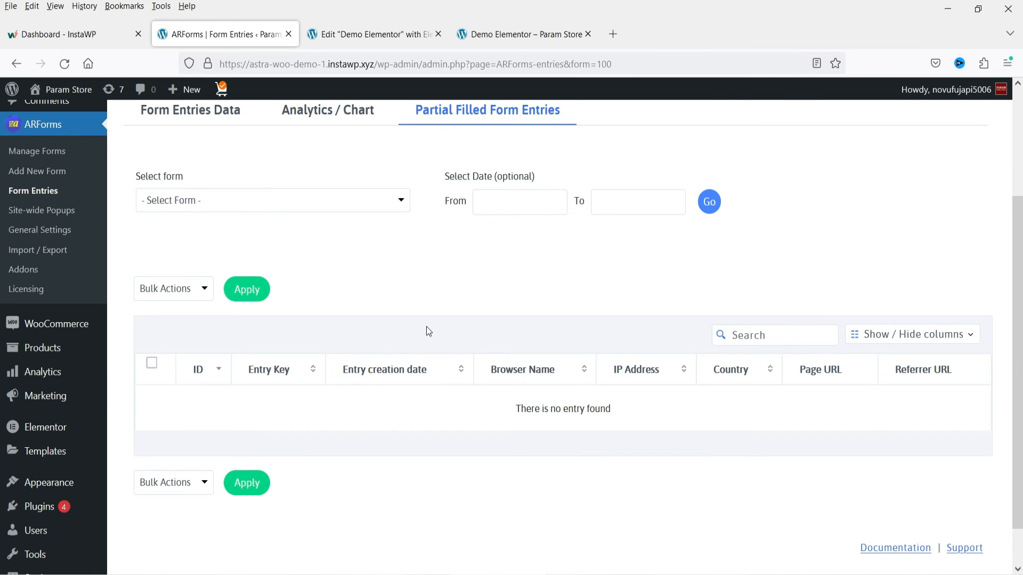
{"action": "scroll", "coordinate": [417, 319], "scroll_direction": "up", "scroll_amount": 3}
{"action": "left_click", "coordinate": [161, 258]}
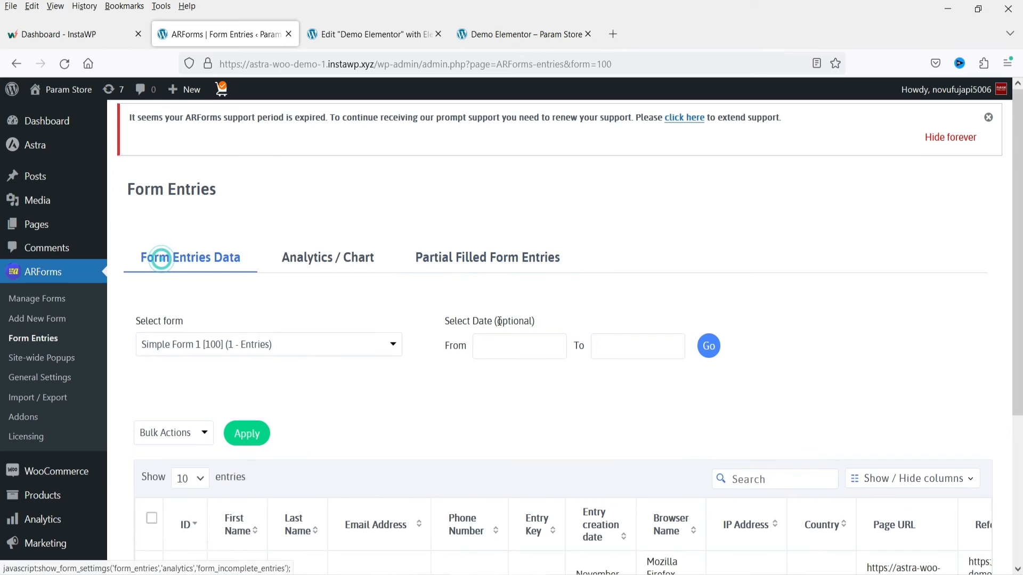
{"action": "scroll", "coordinate": [499, 325], "scroll_direction": "down", "scroll_amount": 5}
{"action": "scroll", "coordinate": [218, 334], "scroll_direction": "up", "scroll_amount": 5}
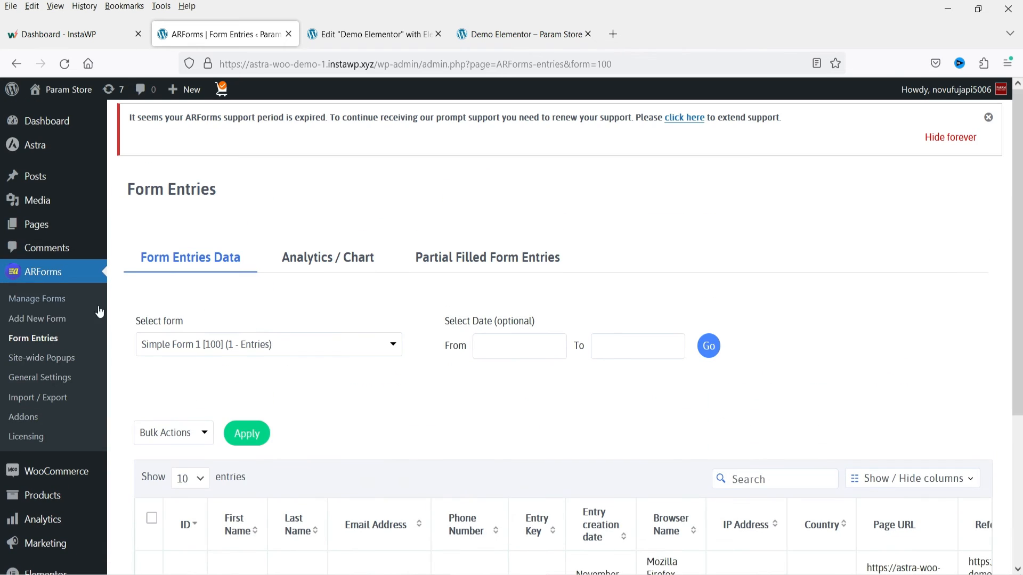
- Create a new form titled Survey Form 1 from the Survey Form template with the Material Style theme
{"action": "left_click", "coordinate": [52, 300]}
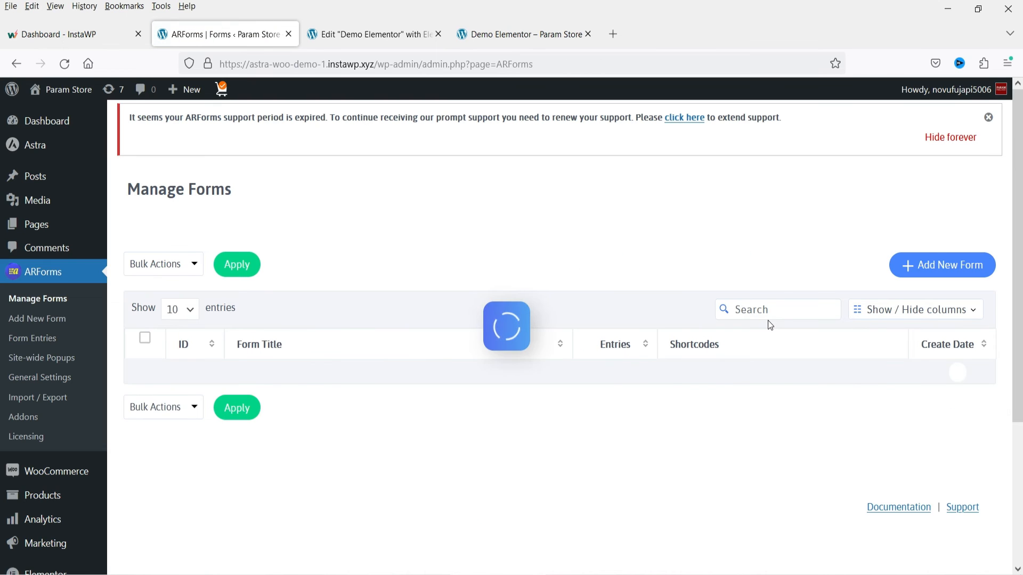
{"action": "left_click", "coordinate": [983, 260]}
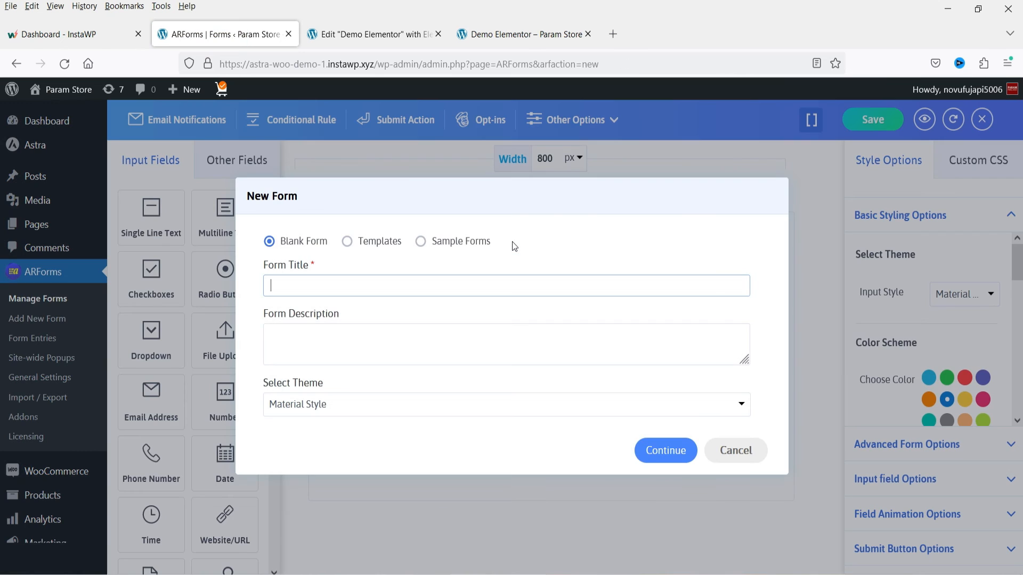
{"action": "type", "text": "Su"}
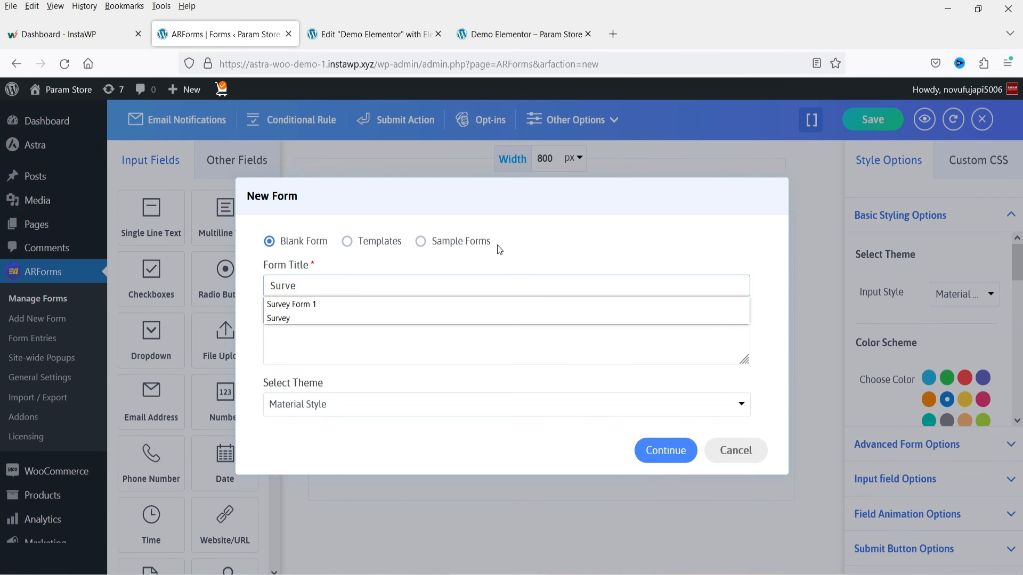
{"action": "type", "text": "rve"}
{"action": "left_click", "coordinate": [354, 303]}
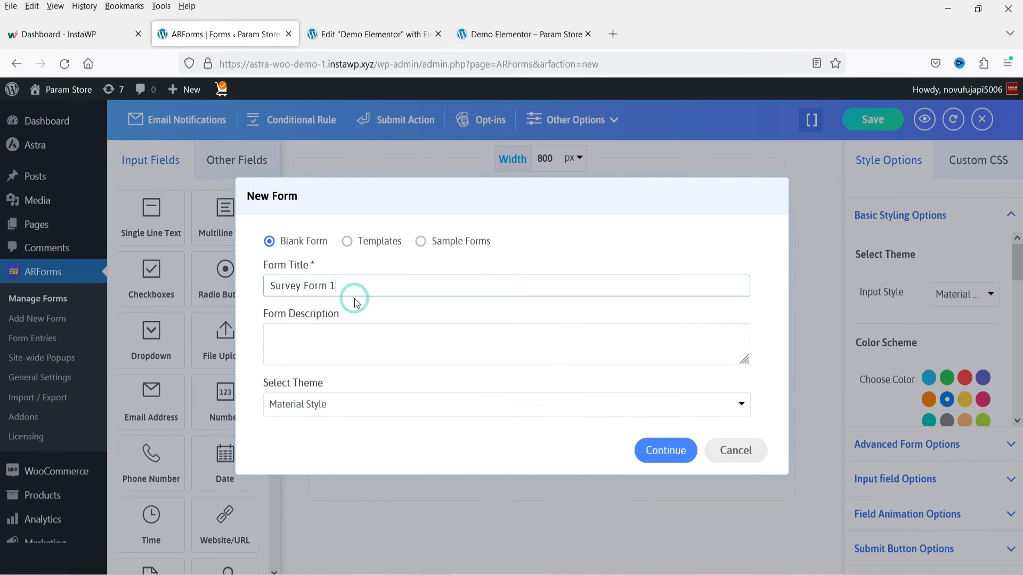
{"action": "left_click", "coordinate": [348, 246]}
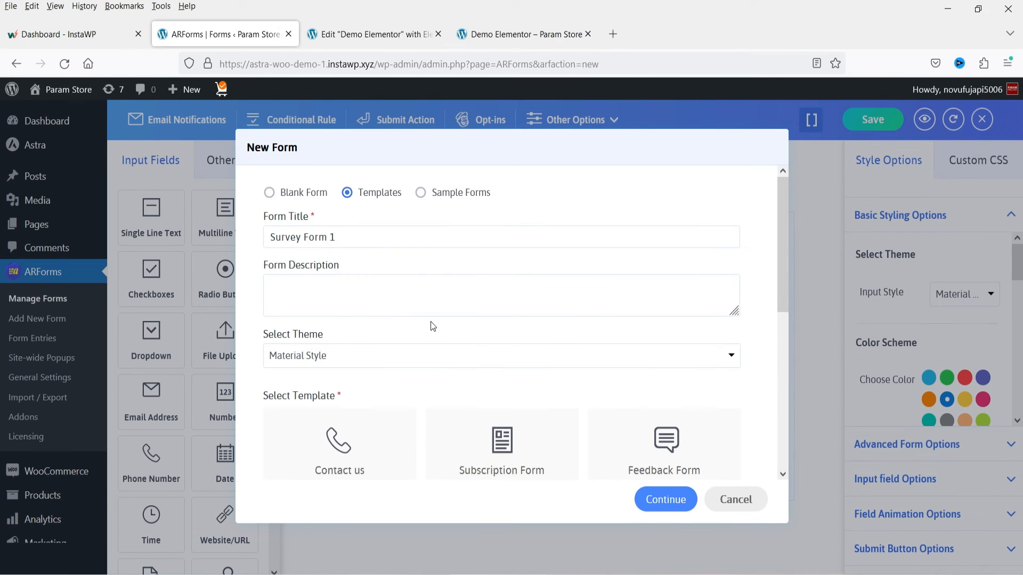
{"action": "scroll", "coordinate": [660, 307], "scroll_direction": "down", "scroll_amount": 3}
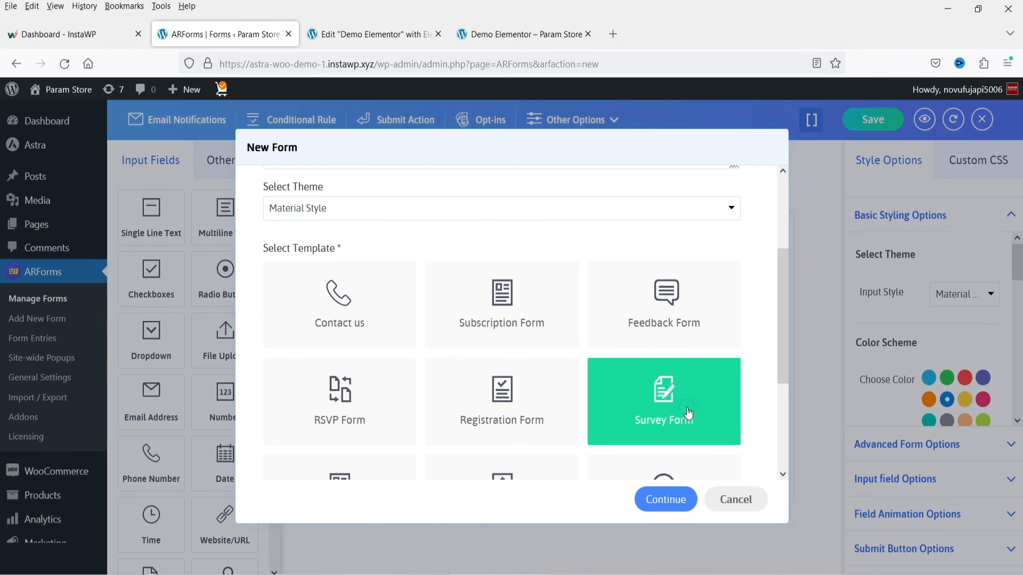
{"action": "left_click", "coordinate": [672, 502]}
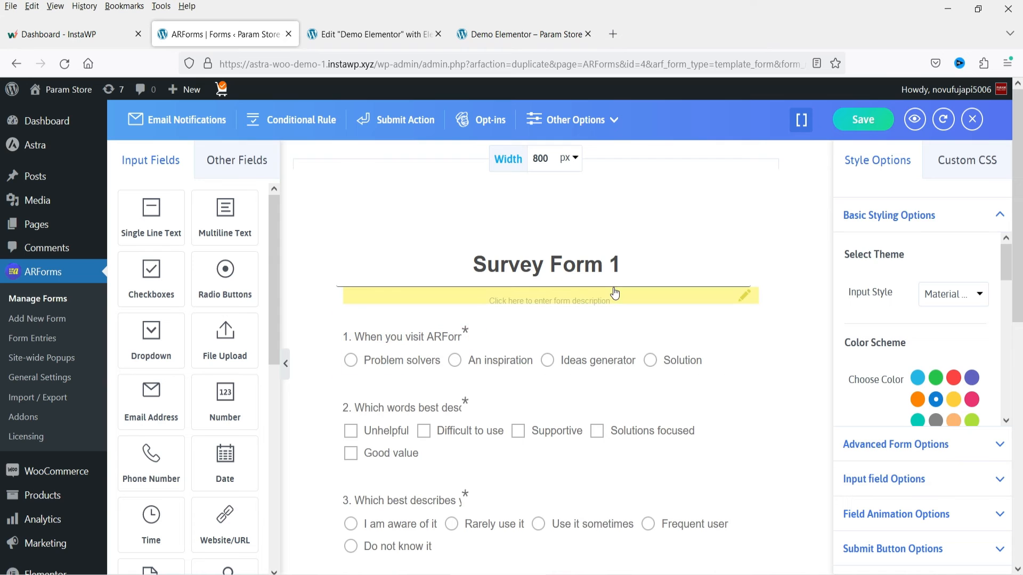
- Look through the template's survey questions and save the new form
{"action": "scroll", "coordinate": [522, 295], "scroll_direction": "down", "scroll_amount": 4}
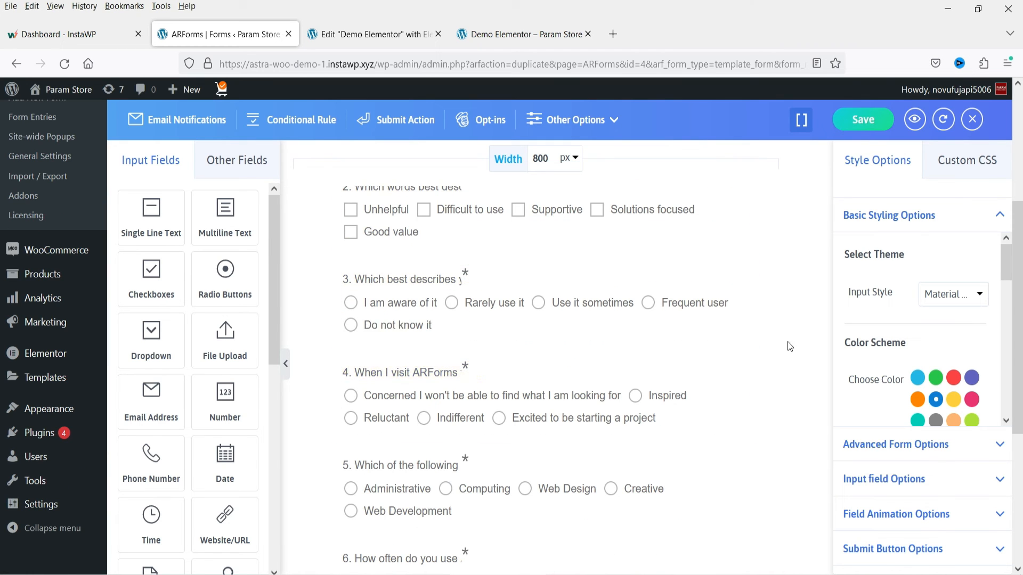
{"action": "scroll", "coordinate": [788, 342], "scroll_direction": "down", "scroll_amount": 4}
{"action": "left_click", "coordinate": [863, 120]}
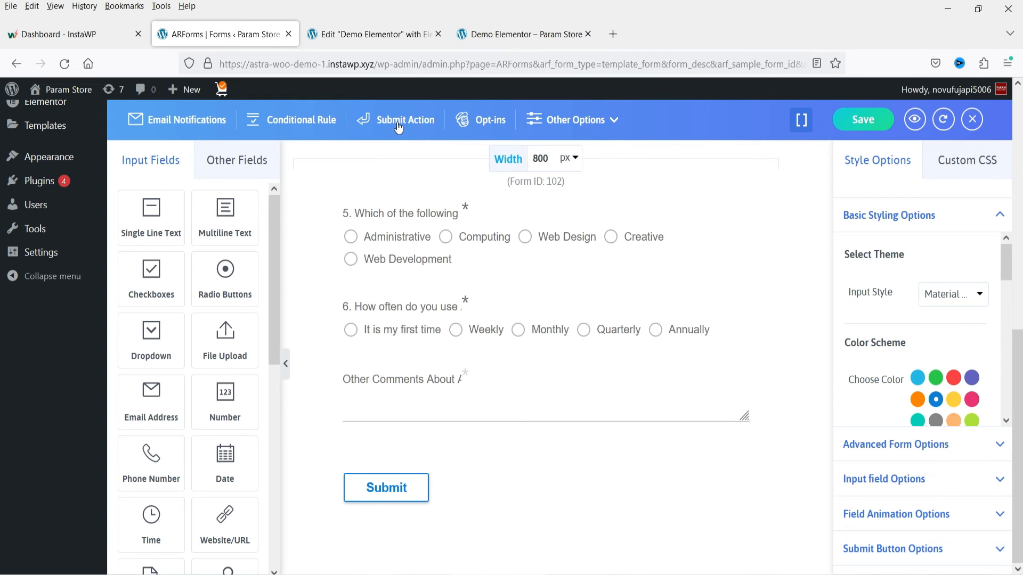
- Insert one page break between questions 2 and 3 and another between questions 4 and 5 of the survey
{"action": "scroll", "coordinate": [598, 260], "scroll_direction": "up", "scroll_amount": 7}
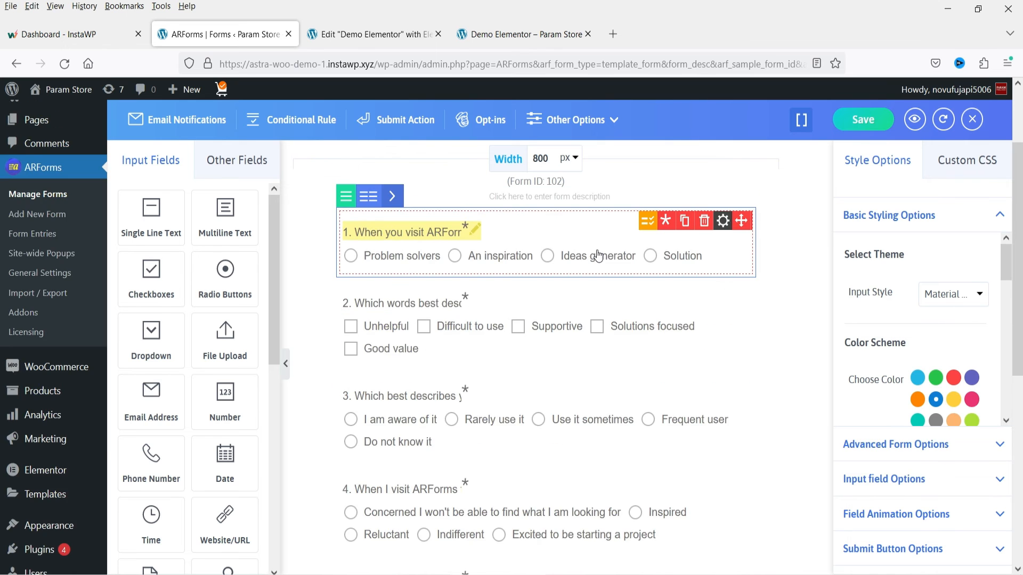
{"action": "scroll", "coordinate": [598, 256], "scroll_direction": "up", "scroll_amount": 2}
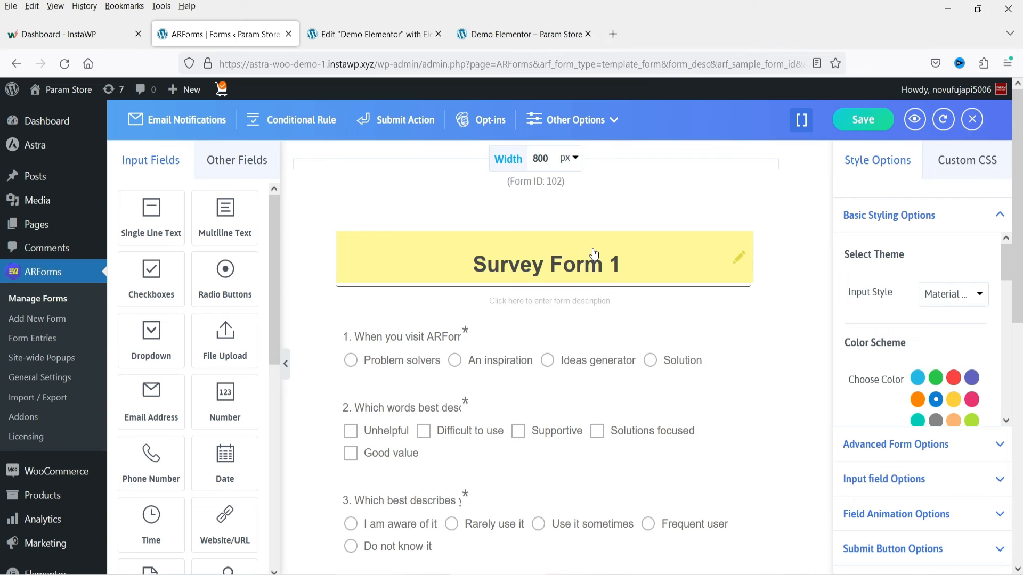
{"action": "left_click", "coordinate": [223, 169]}
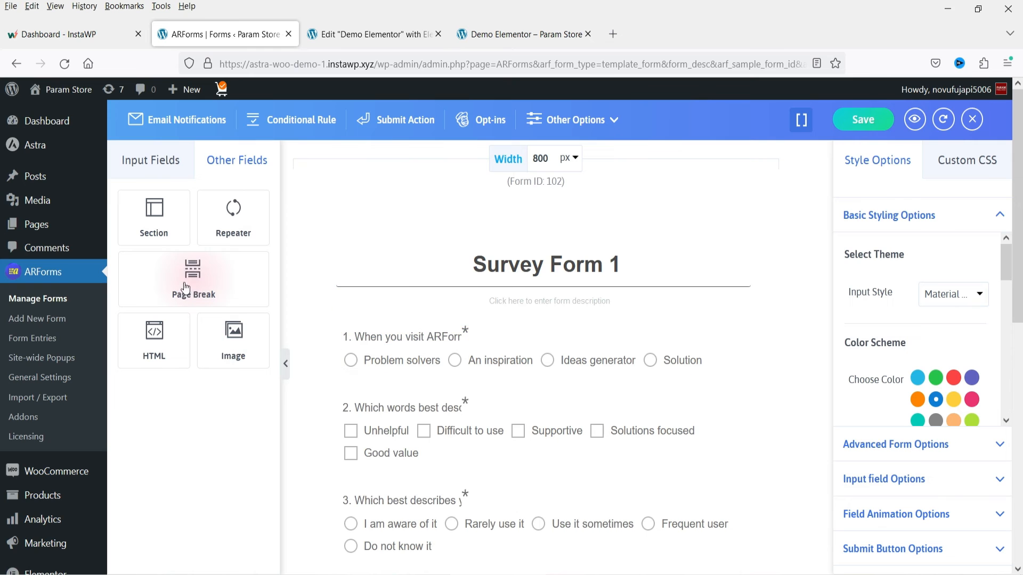
{"action": "scroll", "coordinate": [508, 308], "scroll_direction": "down", "scroll_amount": 3}
{"action": "left_click_drag", "start_coordinate": [210, 292], "coordinate": [451, 369]}
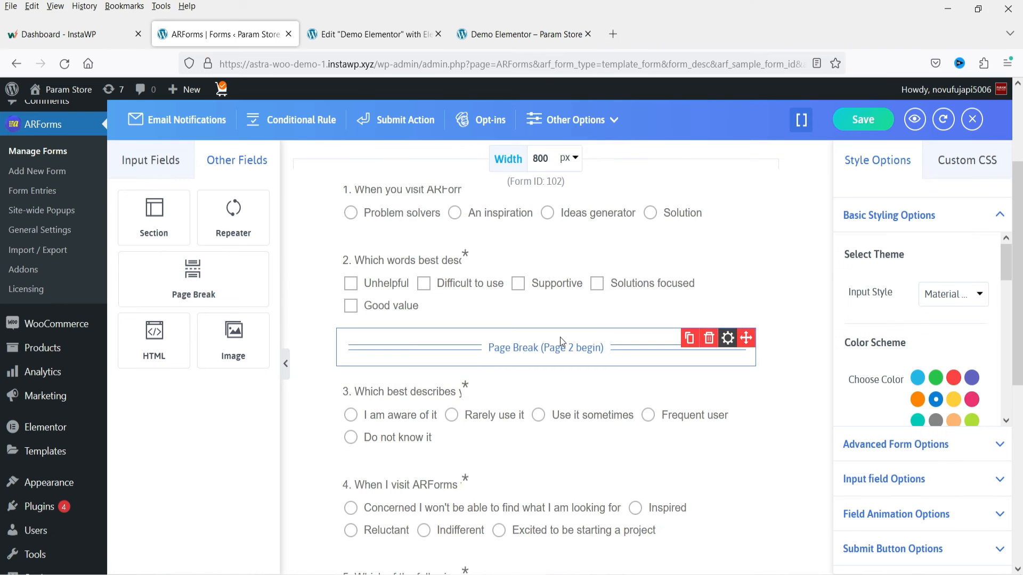
{"action": "scroll", "coordinate": [373, 319], "scroll_direction": "down", "scroll_amount": 2}
{"action": "left_click_drag", "start_coordinate": [176, 272], "coordinate": [430, 515]}
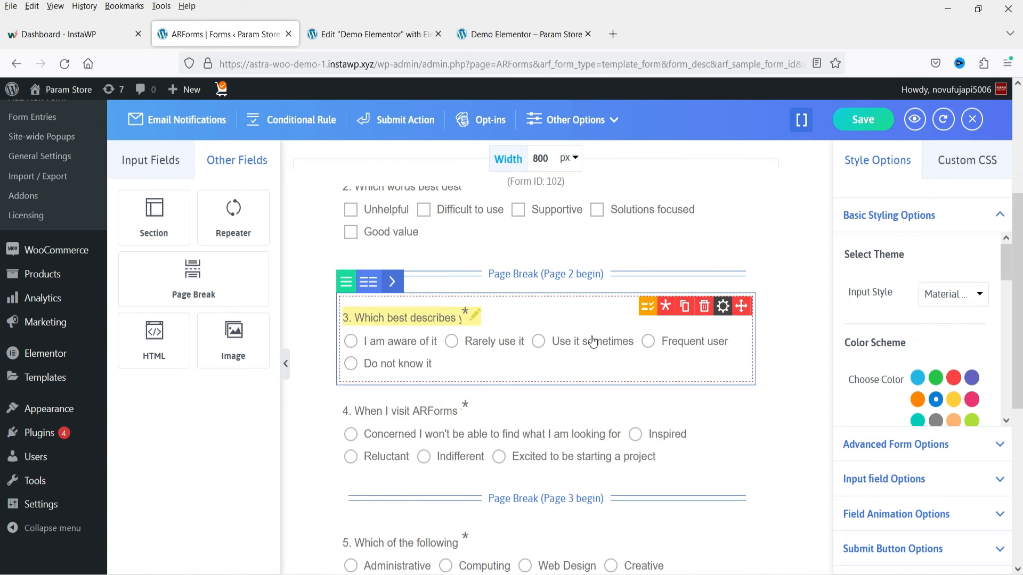
- Save the form with its page breaks and copy its inline embed shortcode
{"action": "scroll", "coordinate": [593, 341], "scroll_direction": "up", "scroll_amount": 2}
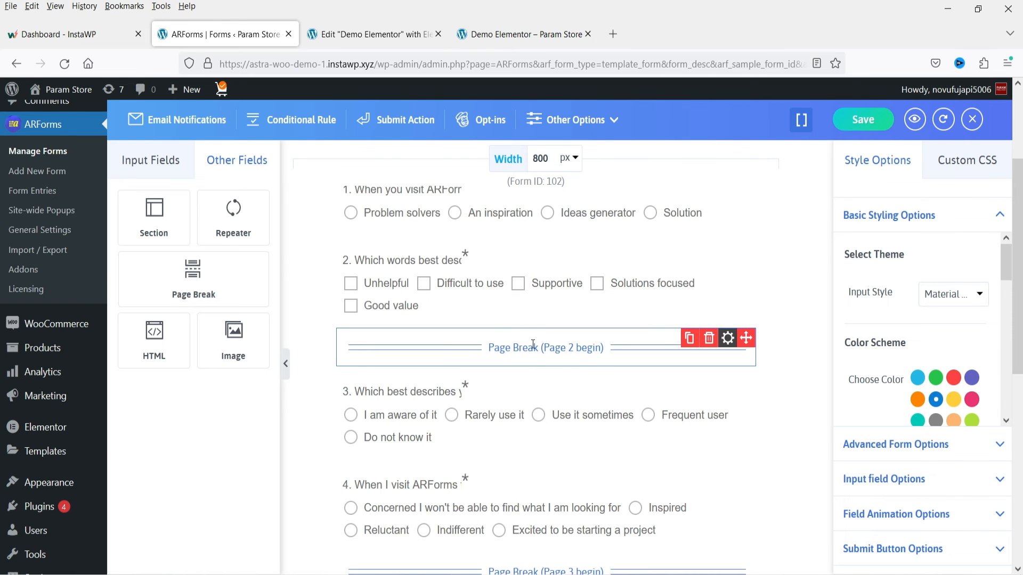
{"action": "scroll", "coordinate": [481, 317], "scroll_direction": "up", "scroll_amount": 4}
{"action": "left_click", "coordinate": [858, 128]}
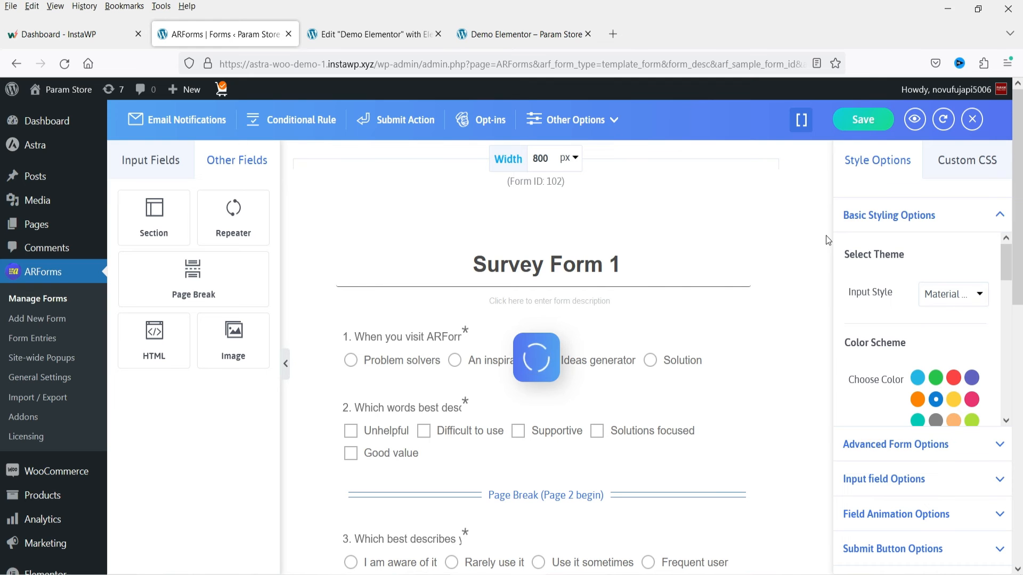
{"action": "left_click", "coordinate": [801, 120]}
{"action": "left_click", "coordinate": [613, 213]}
{"action": "key", "text": "ctrl+c"}
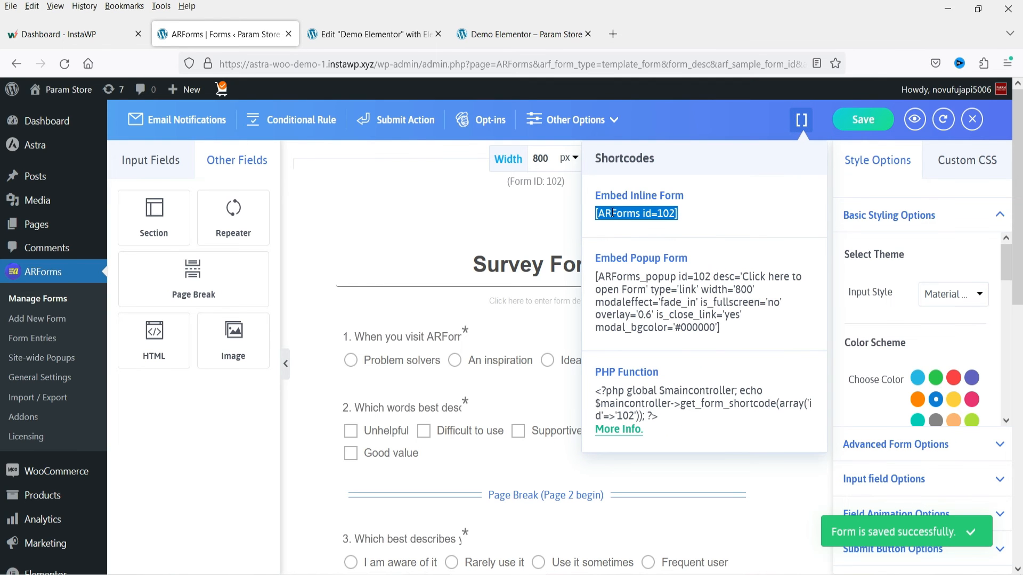
- Replace the shortcode in the Demo Elementor page's Shortcode widget with [ARForms id=102]
{"action": "left_click", "coordinate": [373, 34]}
{"action": "left_click", "coordinate": [102, 259]}
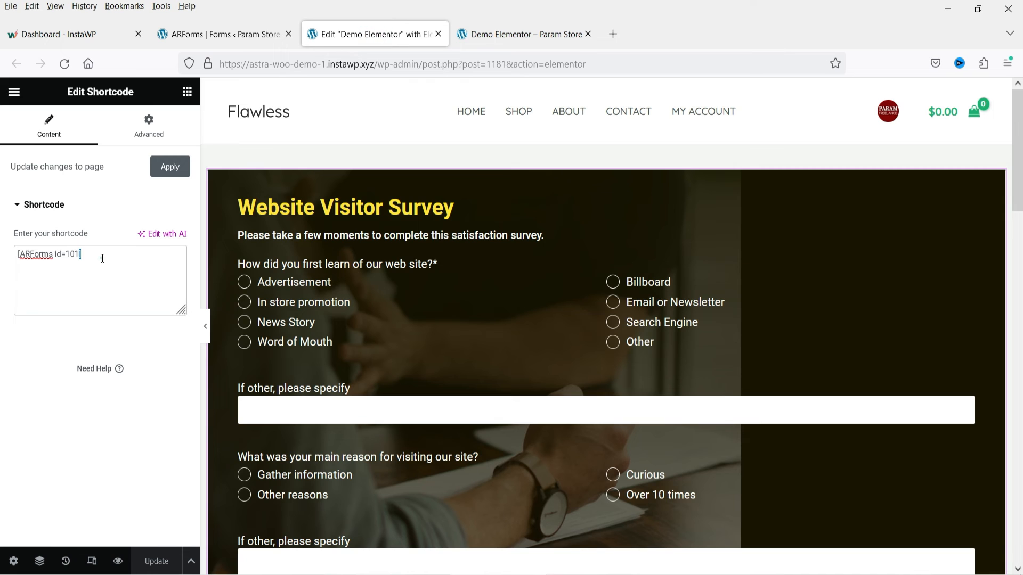
{"action": "key", "text": "ctrl+a"}
{"action": "key", "text": "ctrl+v"}
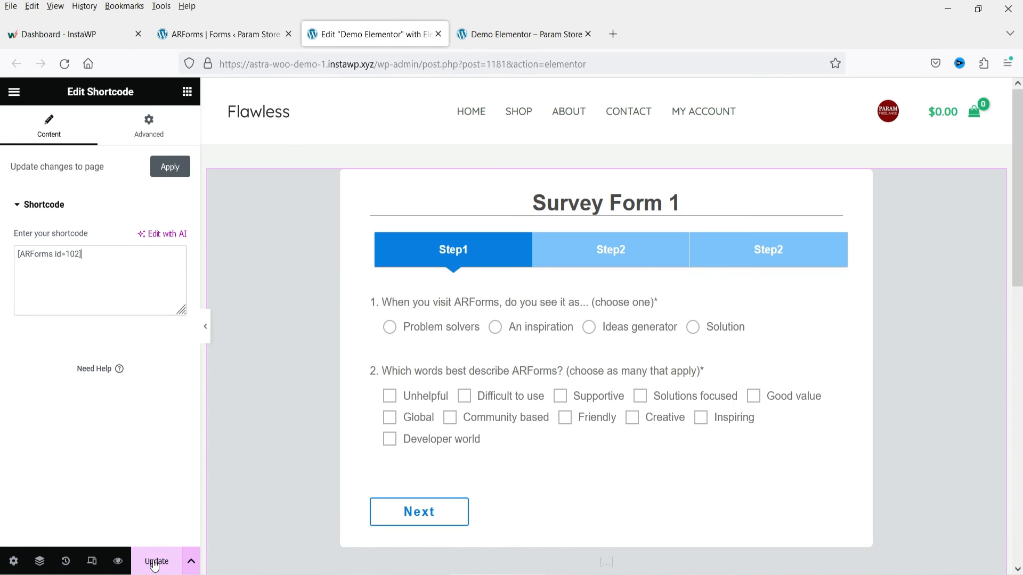
- Update the Demo Elementor page and reload its published version
{"action": "left_click", "coordinate": [154, 563]}
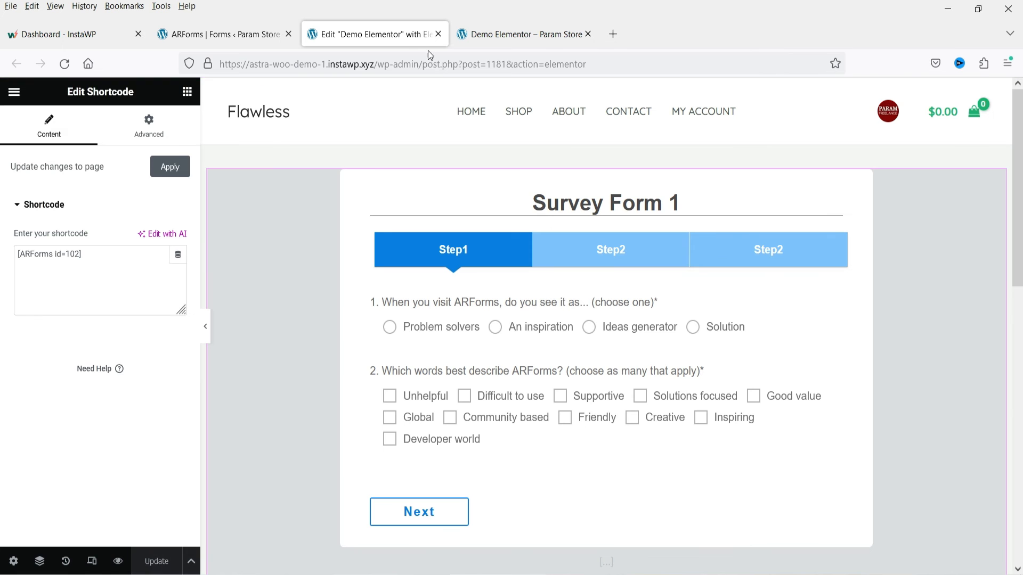
{"action": "left_click", "coordinate": [499, 27]}
{"action": "left_click", "coordinate": [65, 67]}
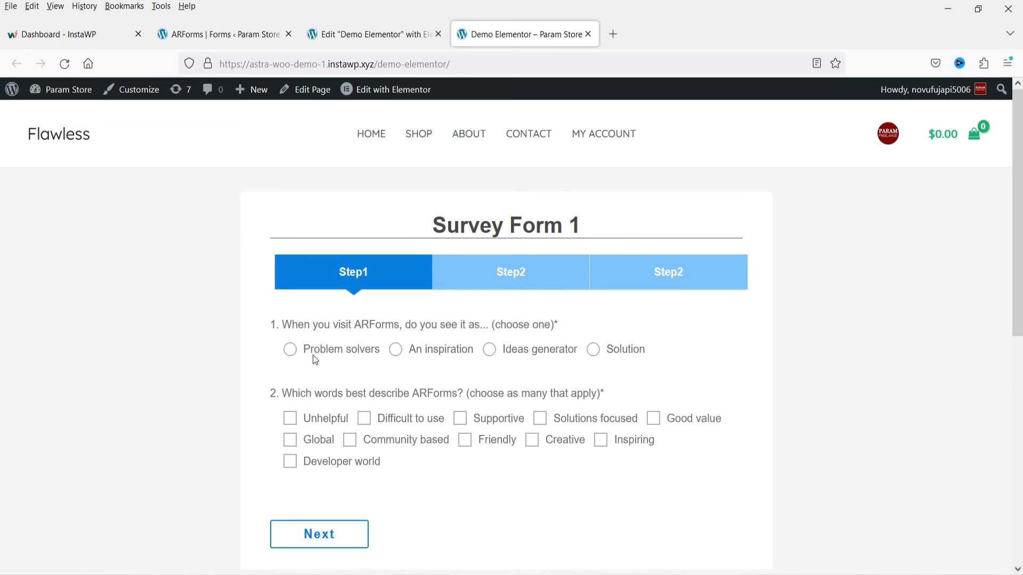
- Test the published survey by answering Problem solvers, Difficult to use, I am aware of it and Excited to be starting a project, advancing to the last step
{"action": "left_click", "coordinate": [290, 350]}
{"action": "left_click", "coordinate": [364, 418]}
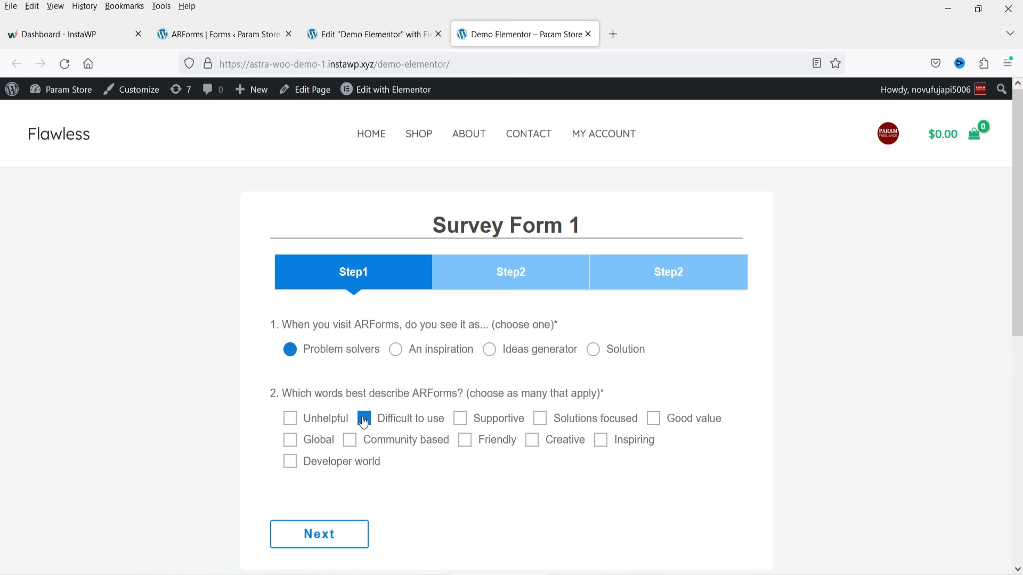
{"action": "left_click", "coordinate": [319, 534]}
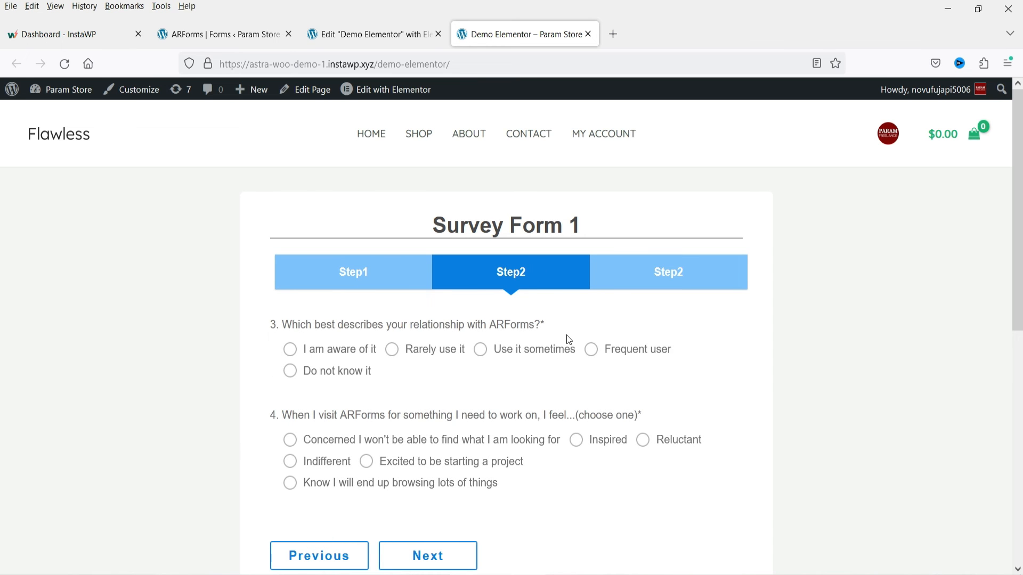
{"action": "left_click", "coordinate": [290, 350]}
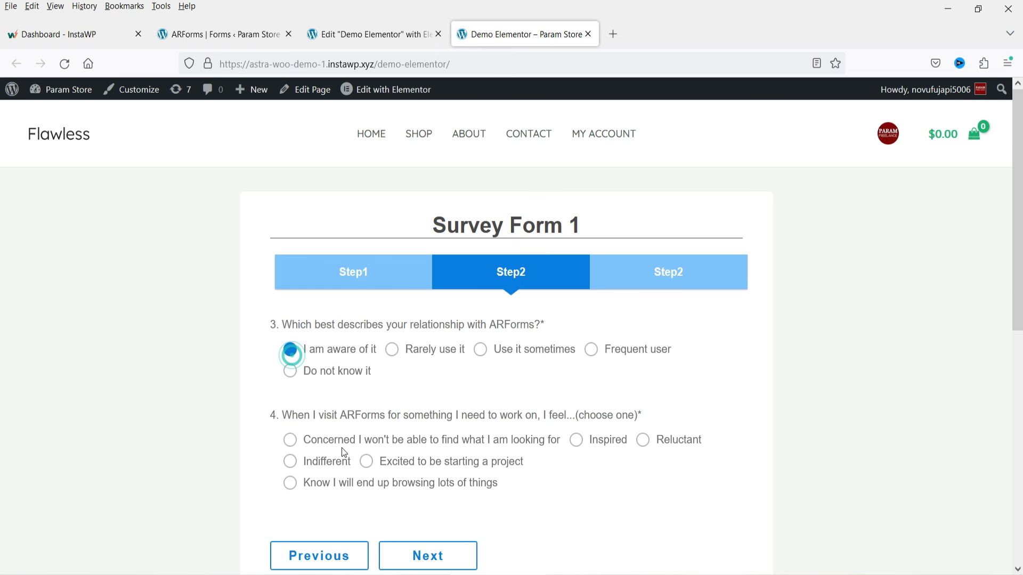
{"action": "left_click", "coordinate": [367, 462]}
{"action": "left_click", "coordinate": [443, 558]}
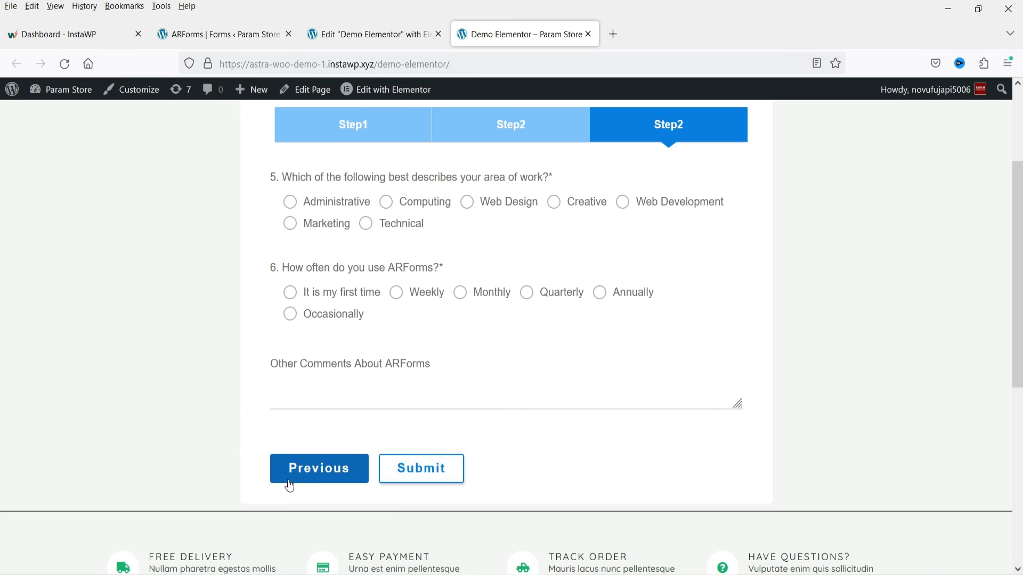
- Go back to the survey's first step, choose An inspiration, add Community based, and advance to the last step, choosing Use it sometimes for question 3
{"action": "left_click", "coordinate": [331, 477]}
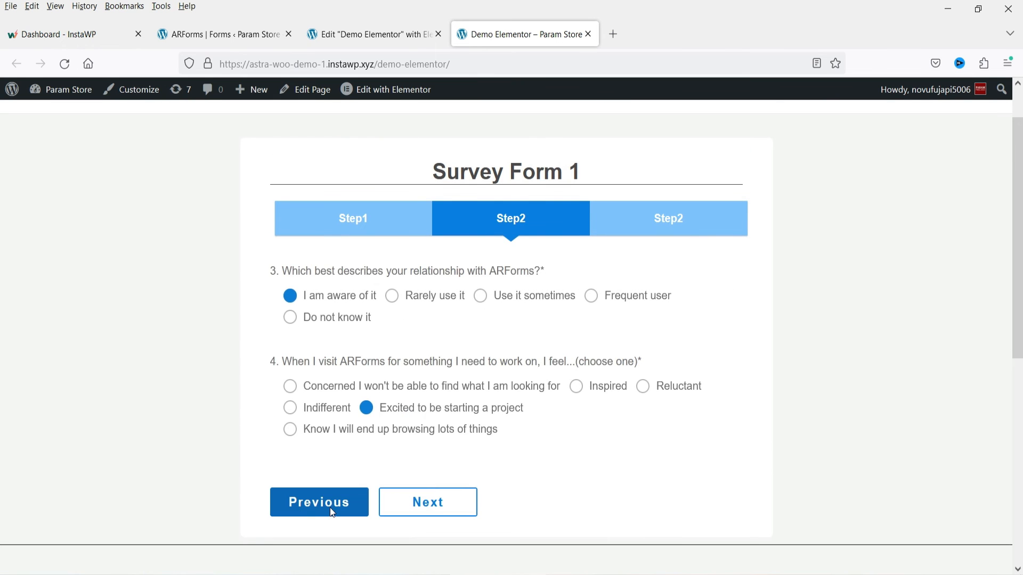
{"action": "left_click", "coordinate": [330, 508]}
{"action": "left_click", "coordinate": [396, 296]}
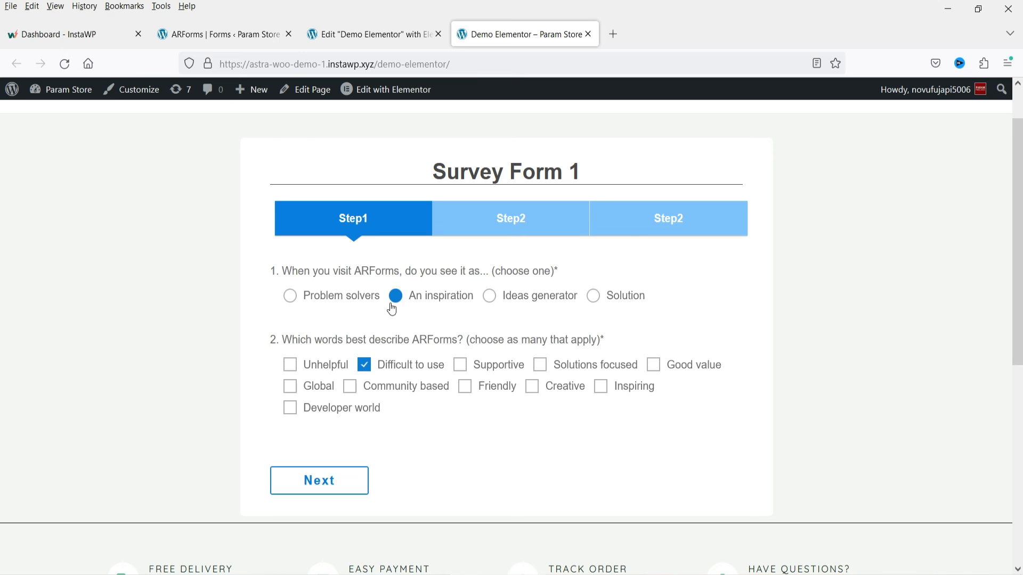
{"action": "left_click", "coordinate": [349, 391]}
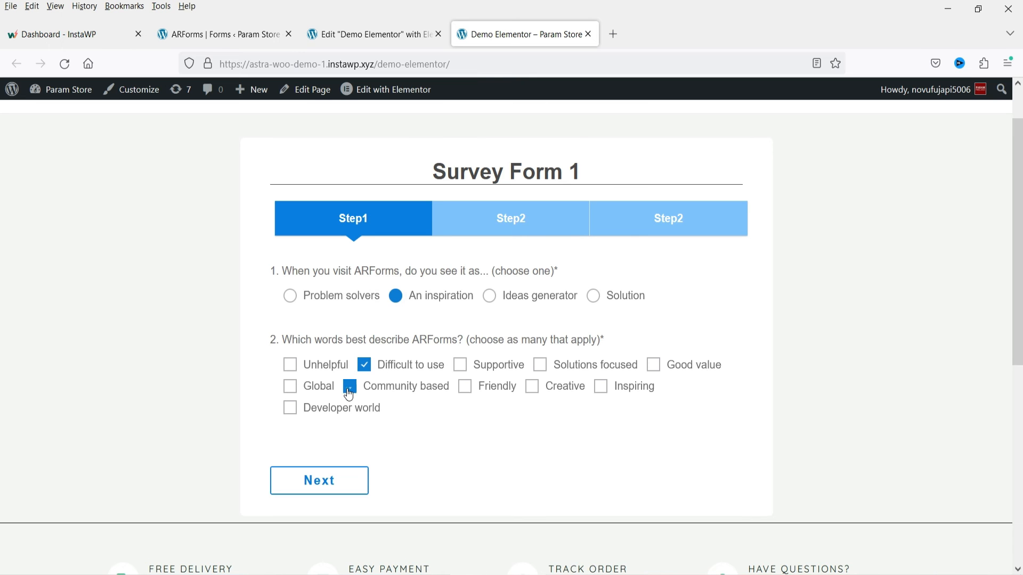
{"action": "left_click", "coordinate": [333, 487]}
{"action": "left_click", "coordinate": [480, 296]}
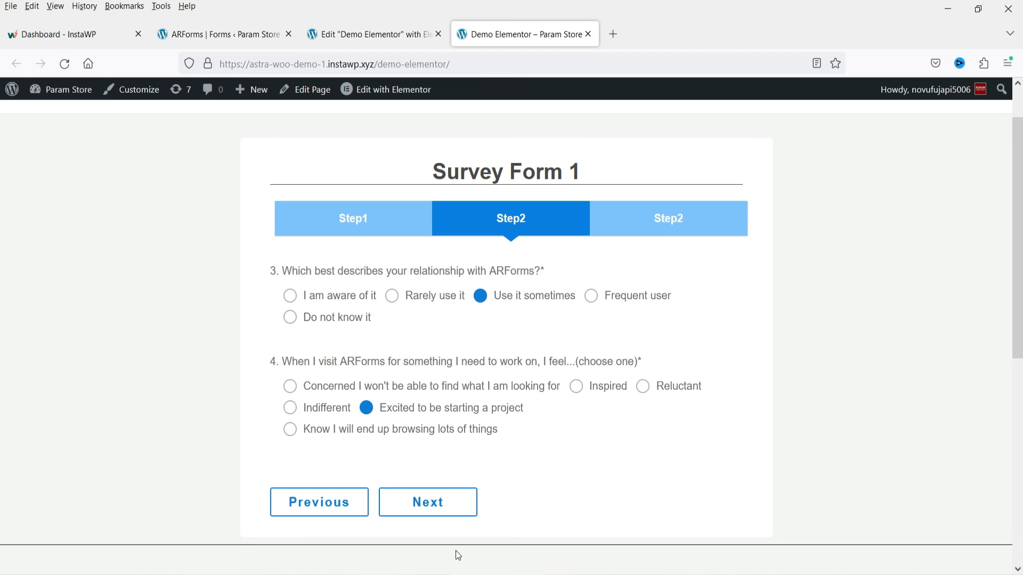
{"action": "left_click", "coordinate": [450, 506]}
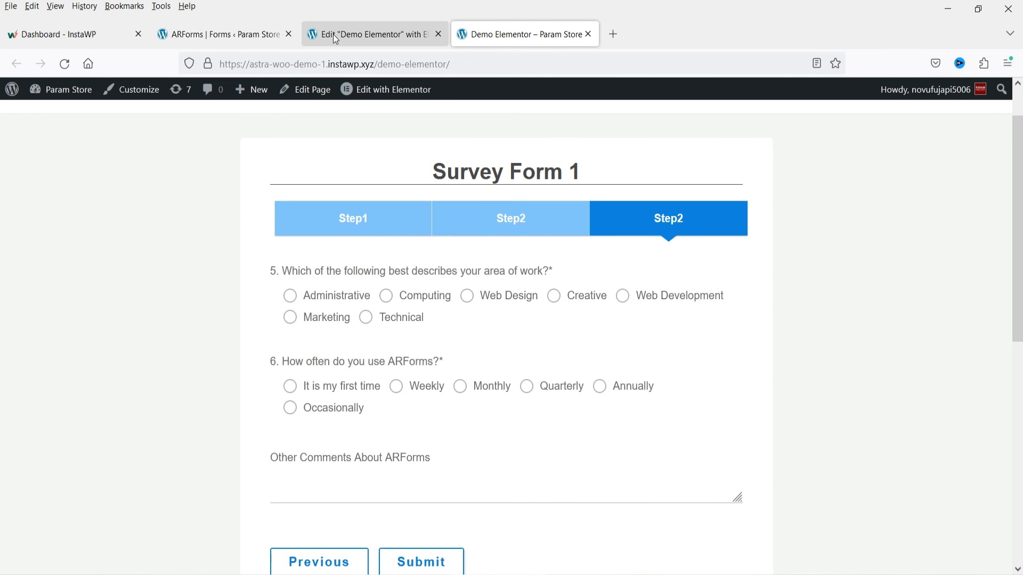
- In the ARForms editor, label the first page "Page 1" and the second page "Page 2" in the options of the page break before question 3
{"action": "left_click", "coordinate": [233, 38]}
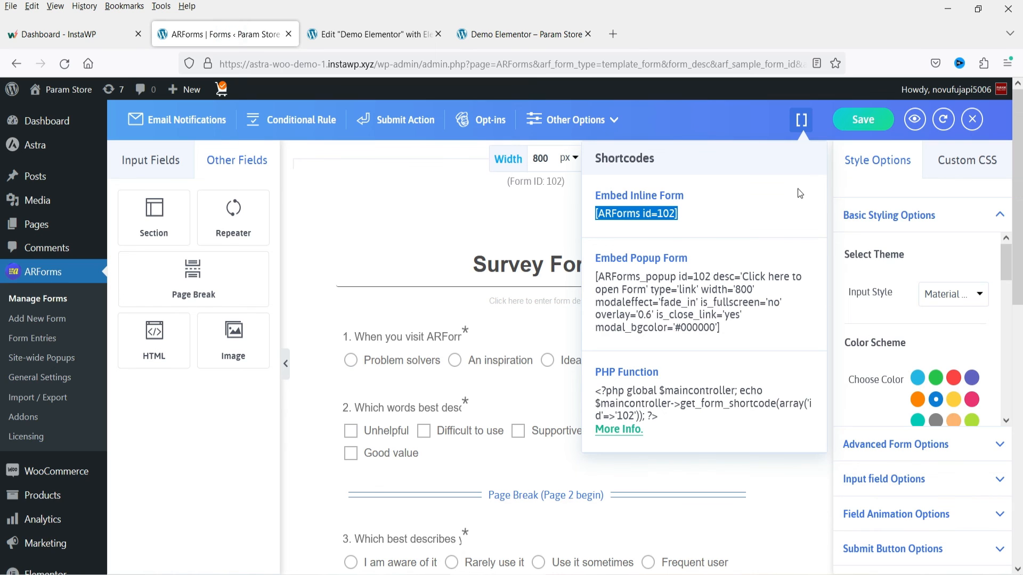
{"action": "left_click", "coordinate": [802, 120]}
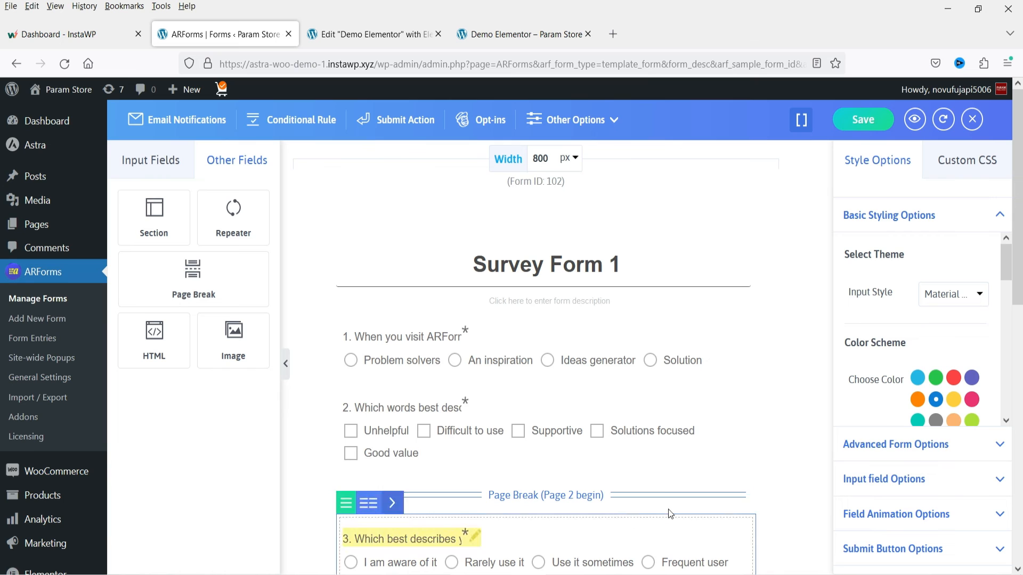
{"action": "left_click", "coordinate": [728, 487]}
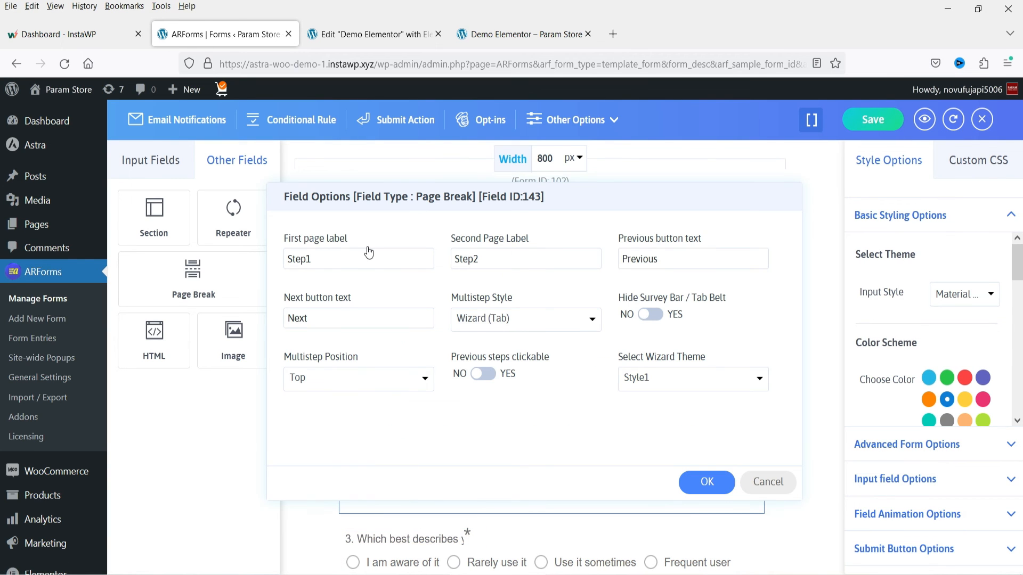
{"action": "left_click", "coordinate": [489, 34]}
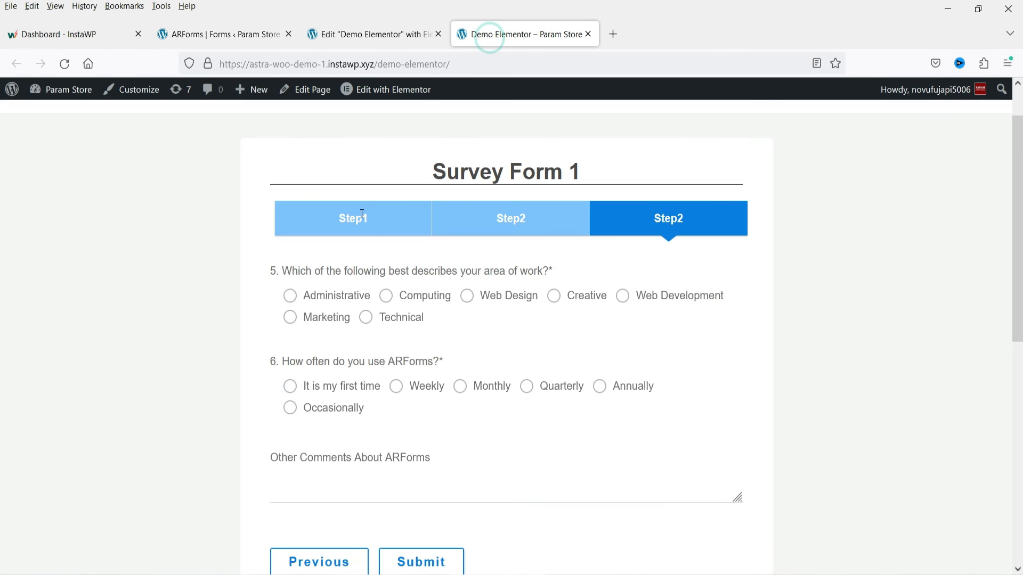
{"action": "left_click", "coordinate": [240, 38]}
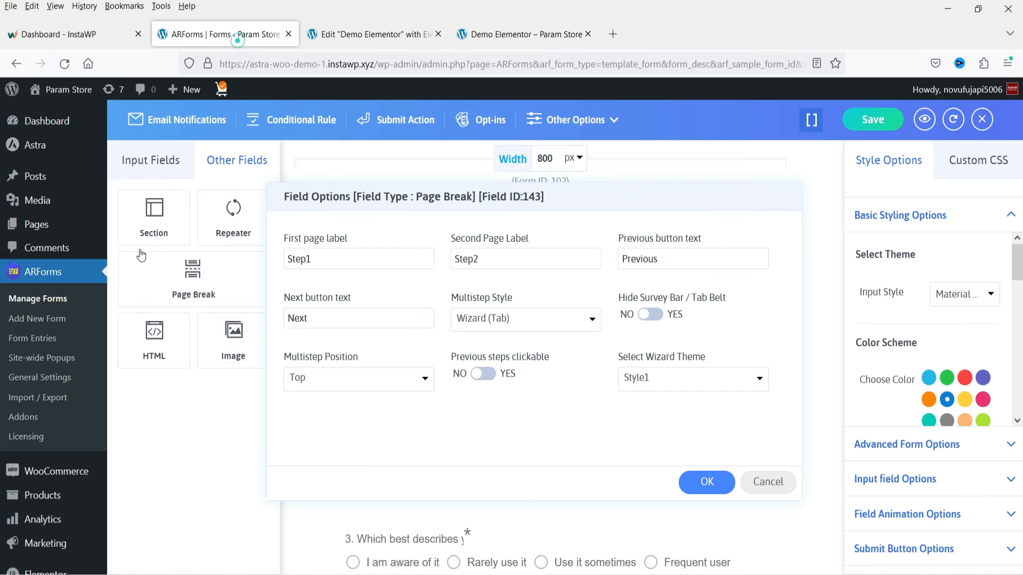
{"action": "double_click", "coordinate": [368, 258]}
{"action": "type", "text": "Page"}
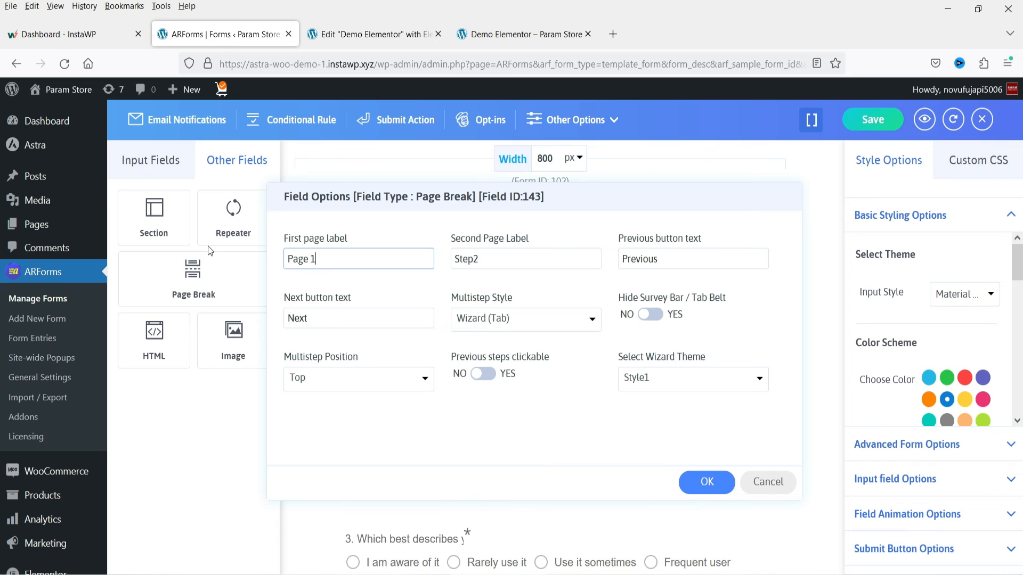
{"action": "type", "text": " 1"}
{"action": "double_click", "coordinate": [527, 259]}
{"action": "type", "text": "Page 2"}
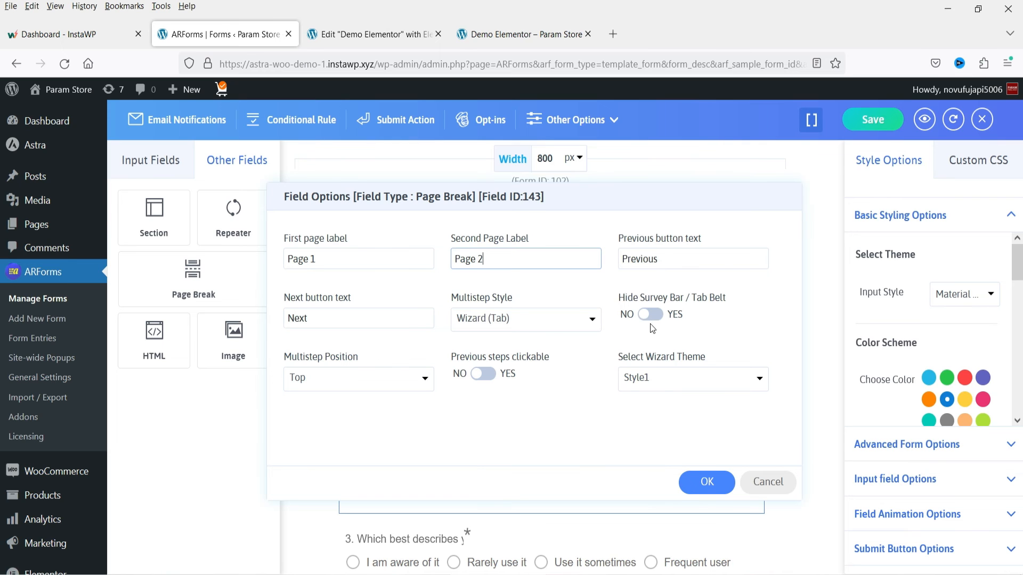
- Check the published form's step tabs and the Multistep Position choices, and apply the first page break's options
{"action": "left_click", "coordinate": [501, 34]}
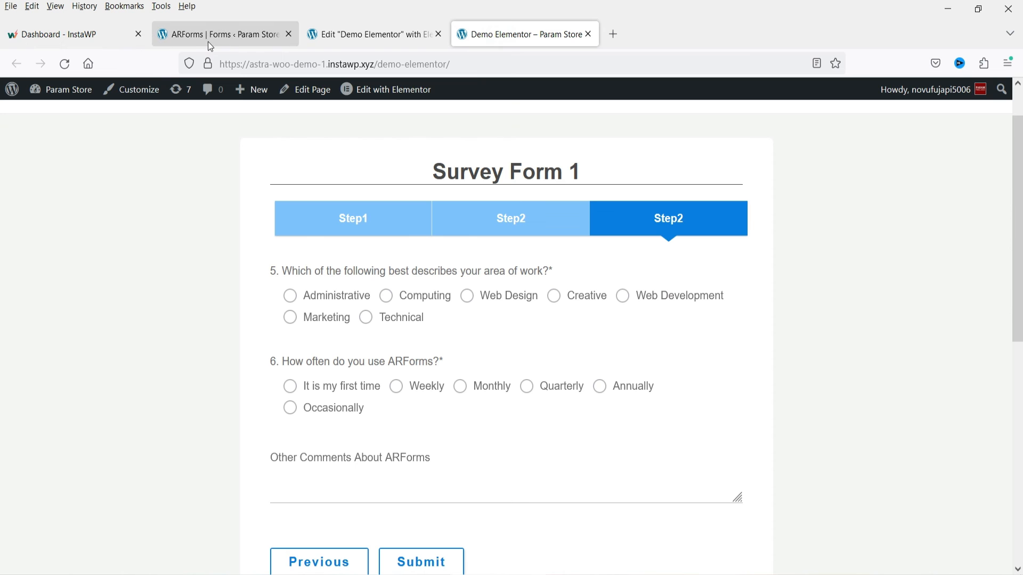
{"action": "left_click", "coordinate": [233, 44]}
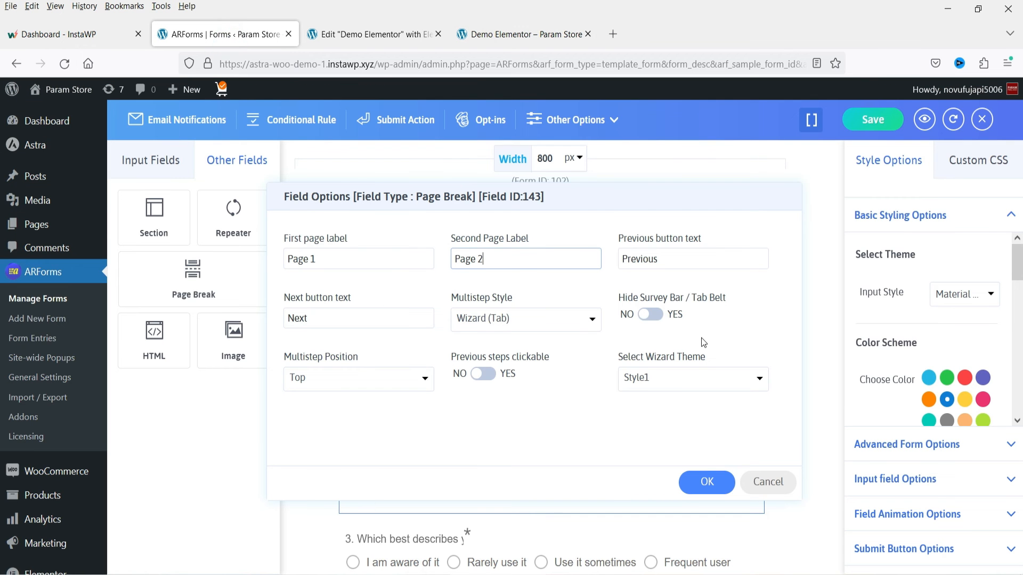
{"action": "left_click", "coordinate": [349, 380]}
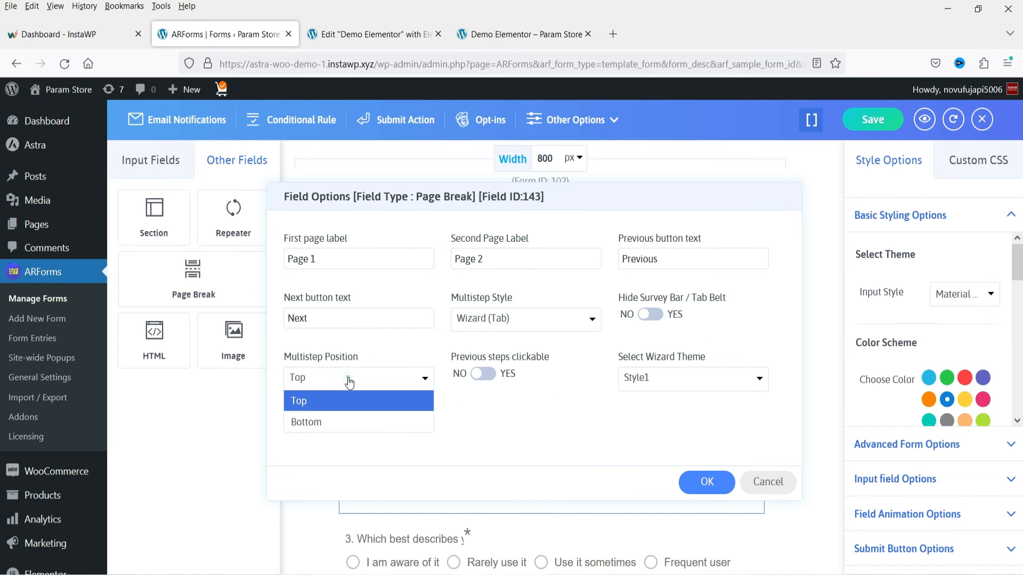
{"action": "left_click", "coordinate": [349, 381]}
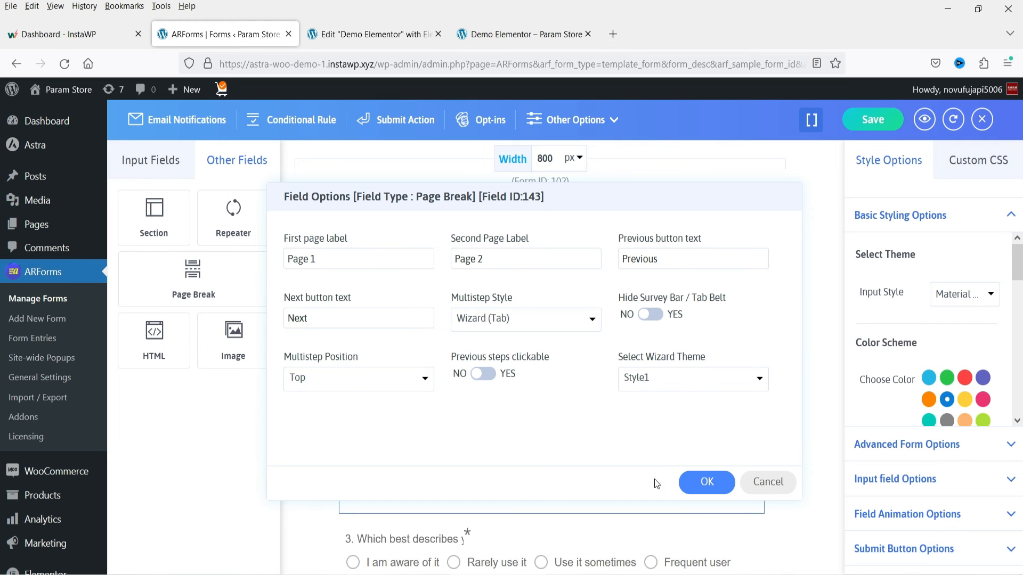
{"action": "left_click", "coordinate": [707, 483]}
- Set the third page label to "Page 3" in the options of the page break before question 5
{"action": "scroll", "coordinate": [527, 426], "scroll_direction": "down", "scroll_amount": 5}
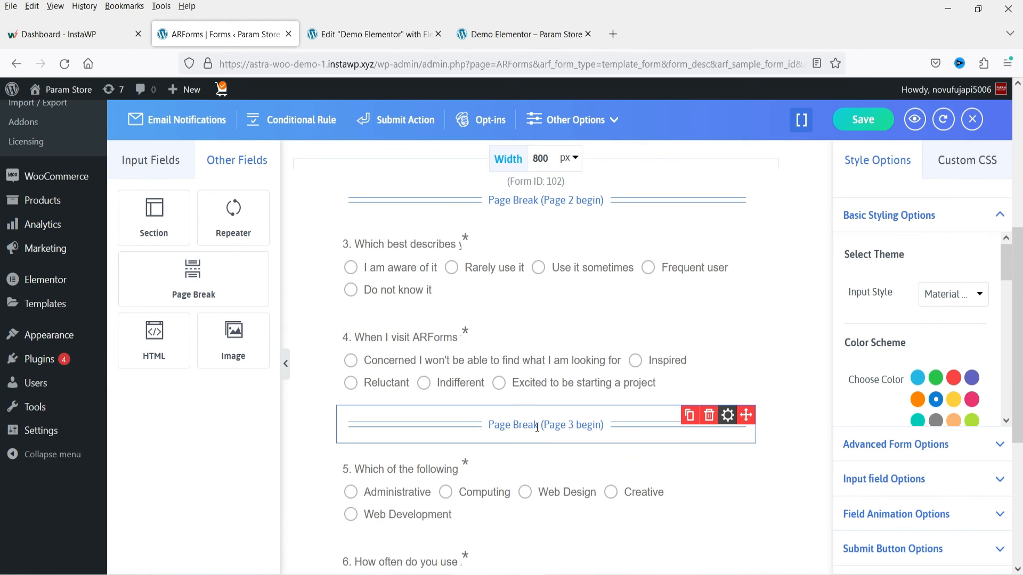
{"action": "left_click", "coordinate": [728, 415]}
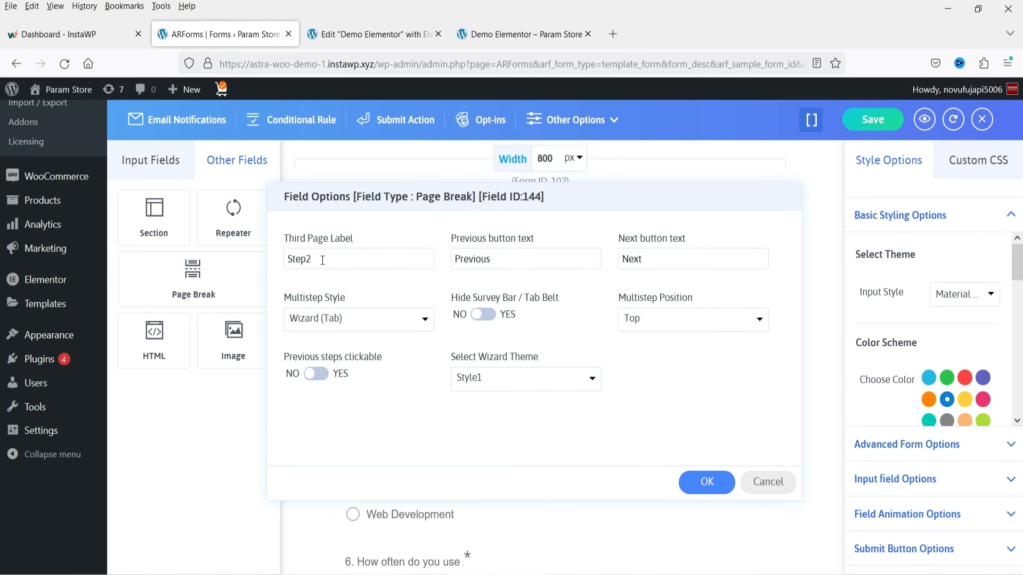
{"action": "left_click_drag", "start_coordinate": [321, 259], "coordinate": [274, 260]}
{"action": "type", "text": "Page 3"}
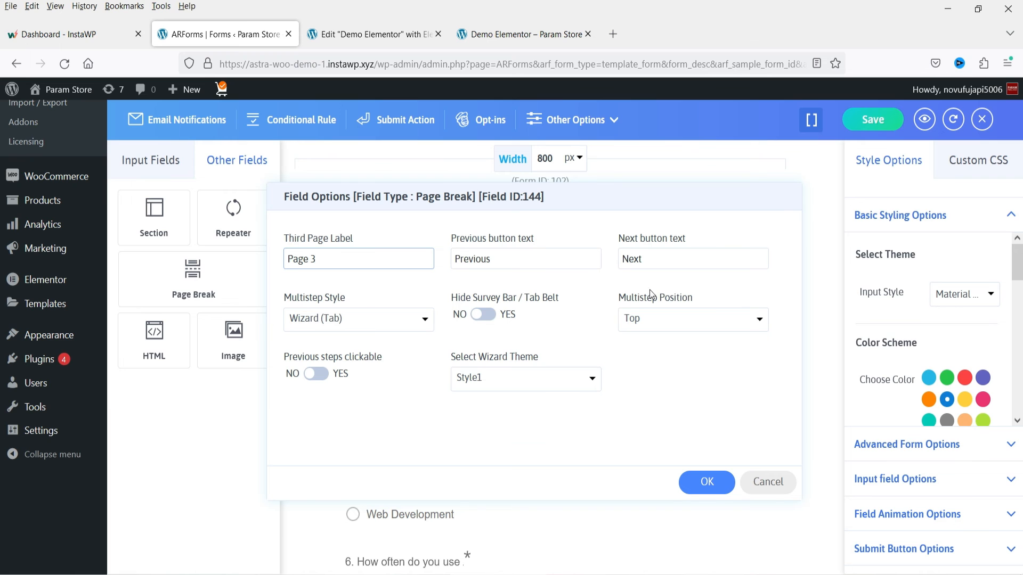
{"action": "left_click", "coordinate": [710, 482]}
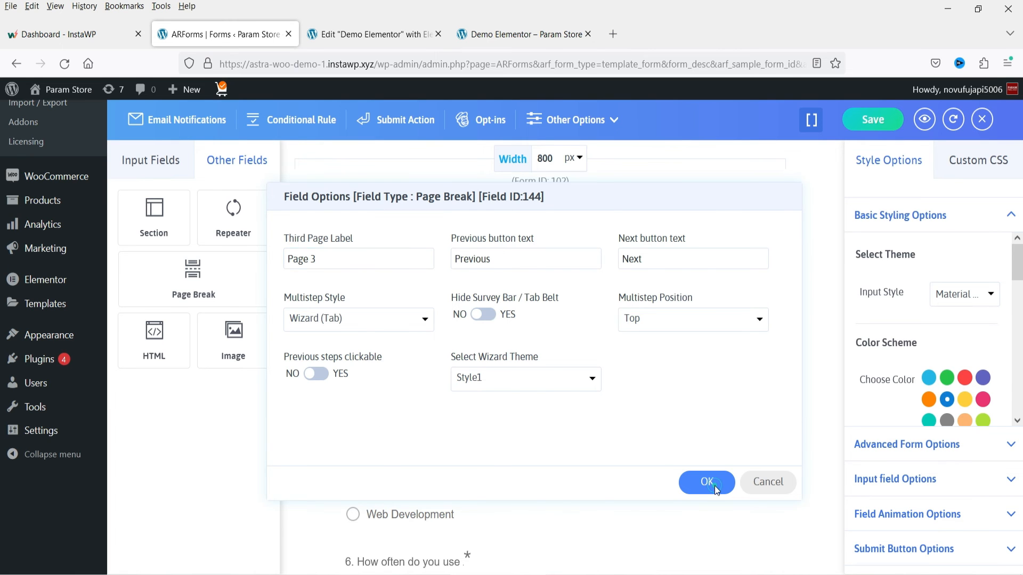
- Save the form and reload the published Demo Elementor page to check the new page labels
{"action": "left_click", "coordinate": [880, 118]}
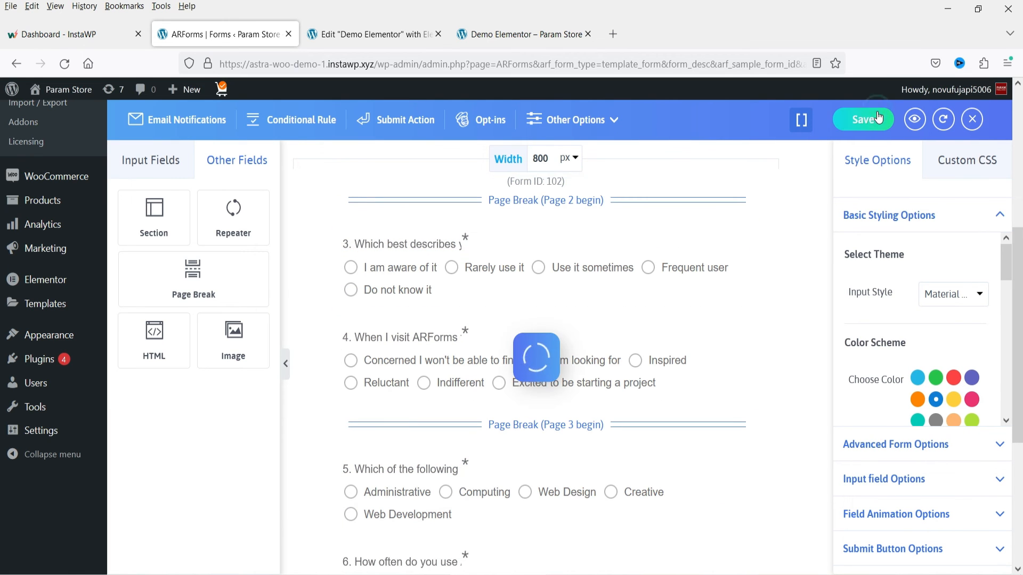
{"action": "left_click", "coordinate": [486, 35]}
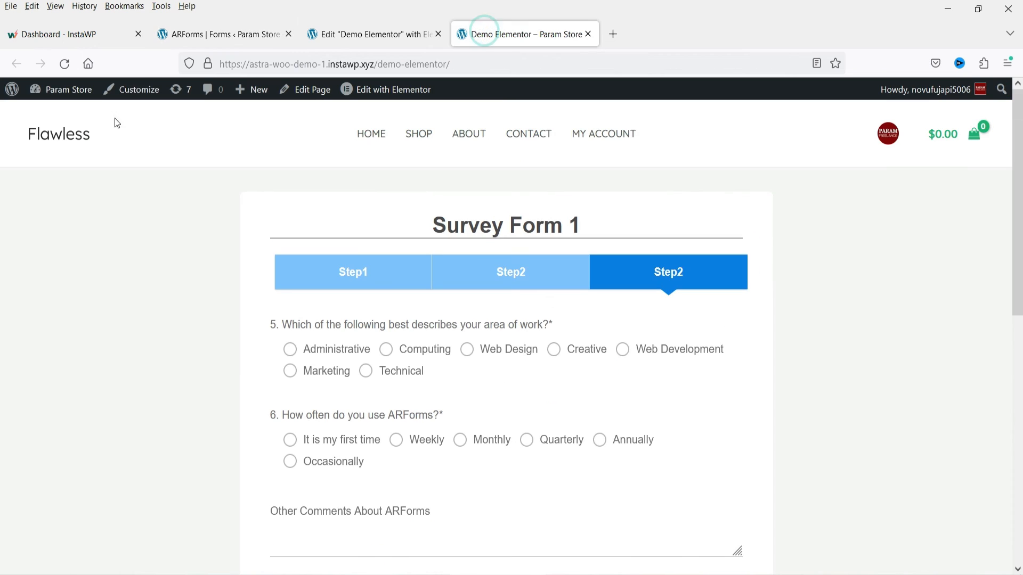
{"action": "left_click", "coordinate": [64, 64]}
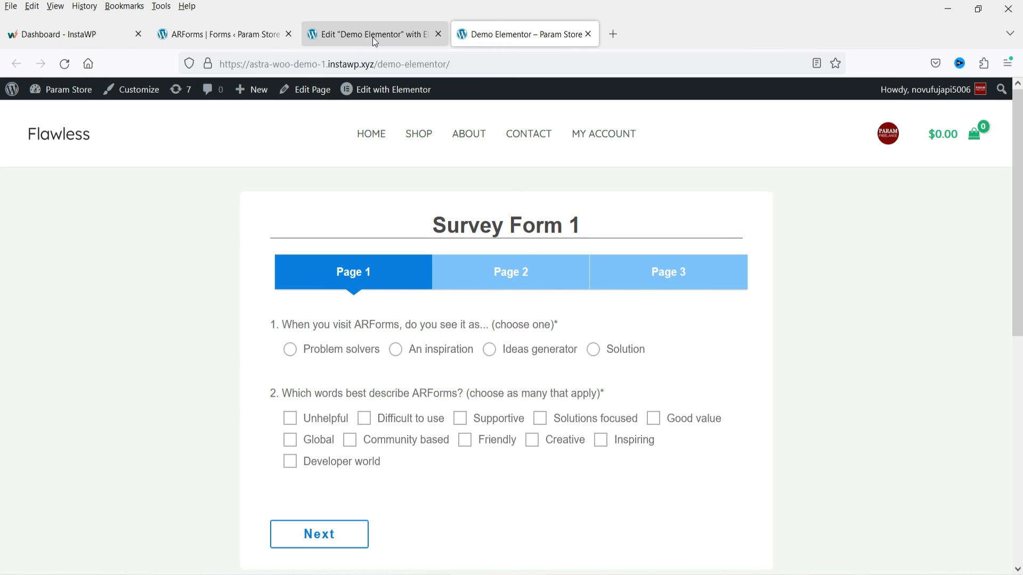
- Return to the form editor and look through the available input field types
{"action": "left_click", "coordinate": [219, 34]}
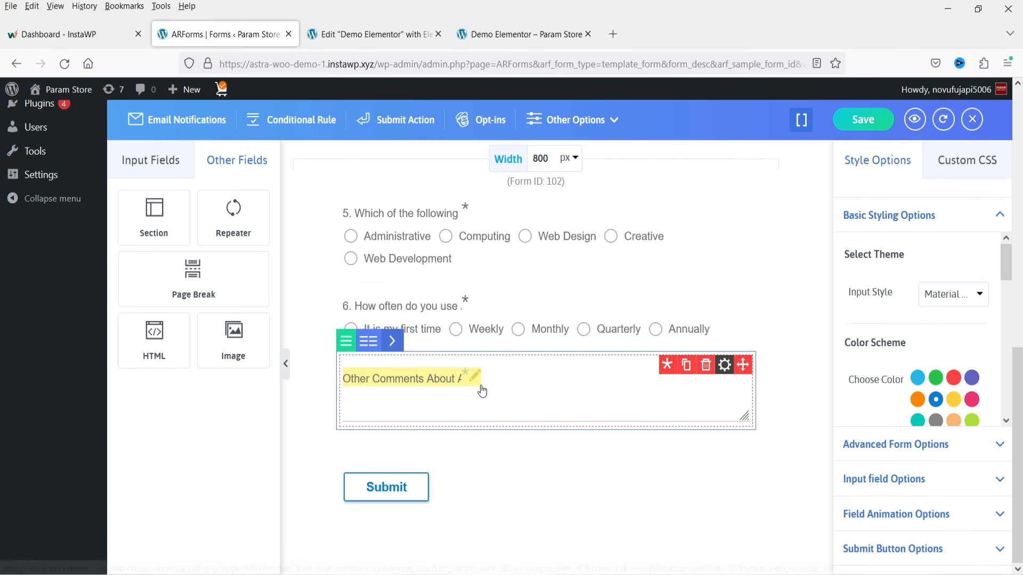
{"action": "left_click", "coordinate": [151, 160]}
{"action": "scroll", "coordinate": [194, 341], "scroll_direction": "down", "scroll_amount": 5}
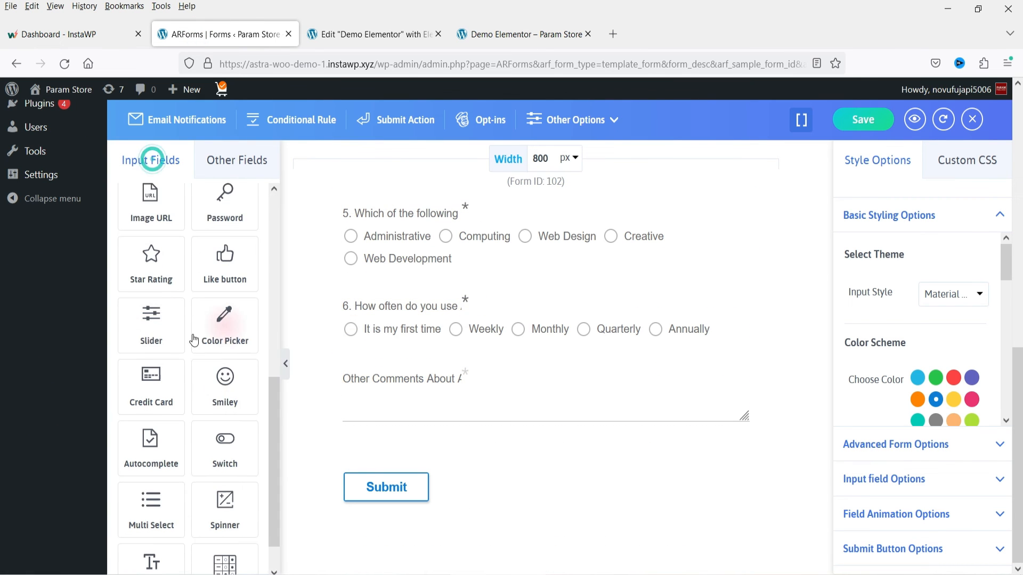
{"action": "scroll", "coordinate": [190, 331], "scroll_direction": "down", "scroll_amount": 1}
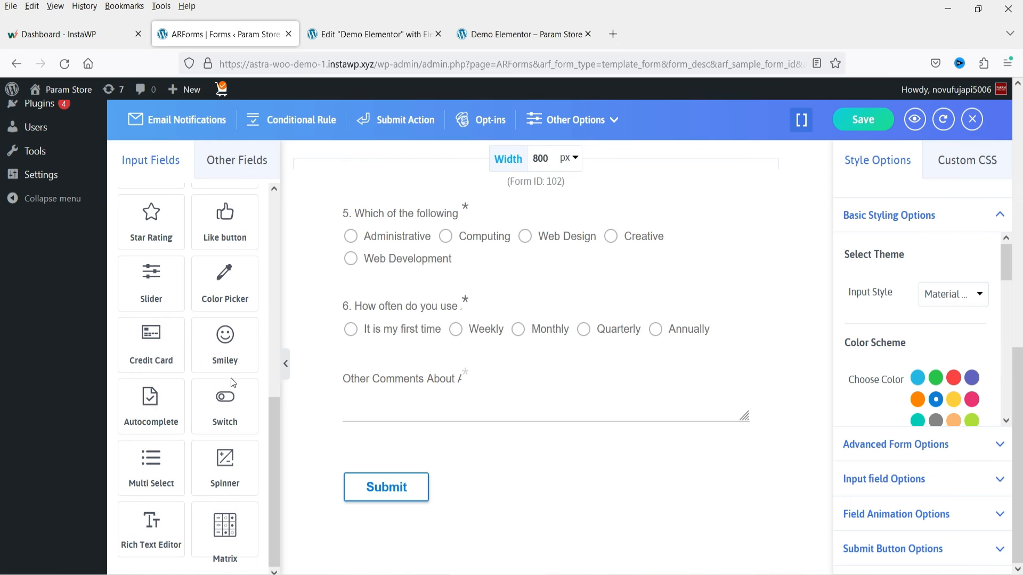
{"action": "scroll", "coordinate": [232, 378], "scroll_direction": "up", "scroll_amount": 3}
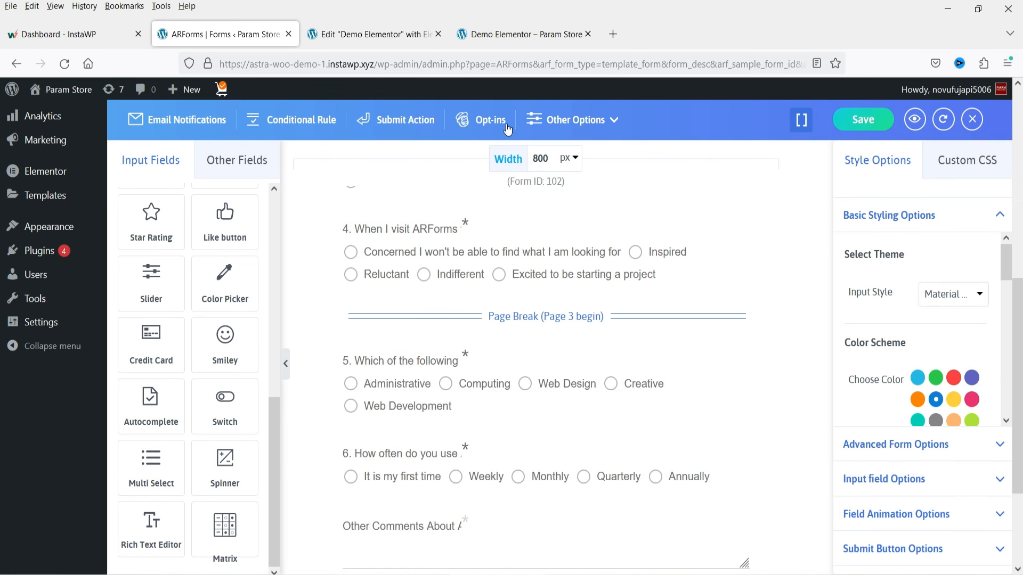
- Examine the form's opt-in email marketing configuration, including the field mapping and the Aweber provider settings, and close it
{"action": "left_click", "coordinate": [490, 122]}
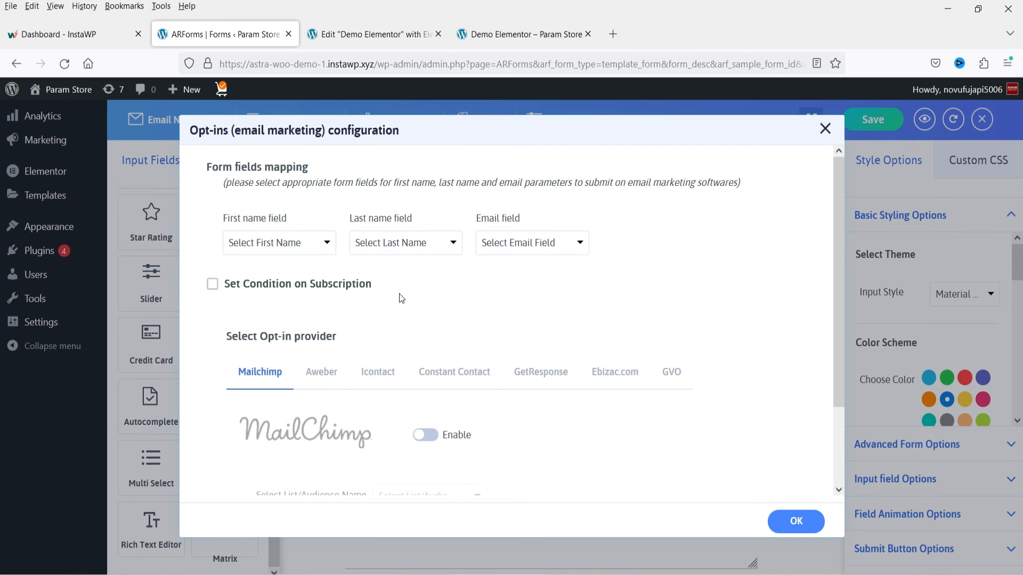
{"action": "scroll", "coordinate": [401, 298], "scroll_direction": "down", "scroll_amount": 2}
{"action": "left_click", "coordinate": [324, 307]}
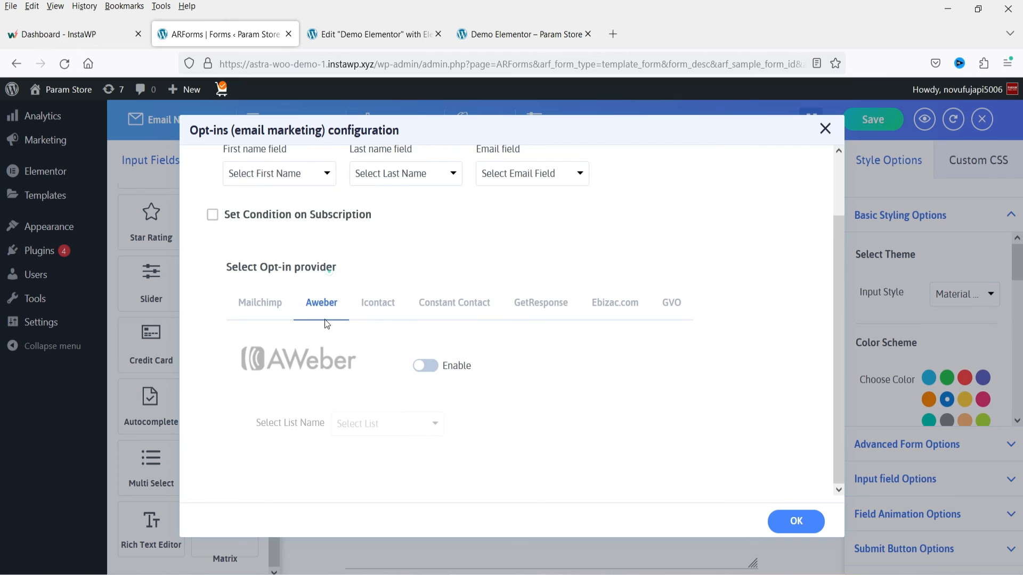
{"action": "scroll", "coordinate": [378, 238], "scroll_direction": "up", "scroll_amount": 2}
{"action": "scroll", "coordinate": [421, 277], "scroll_direction": "down", "scroll_amount": 2}
{"action": "scroll", "coordinate": [447, 298], "scroll_direction": "up", "scroll_amount": 2}
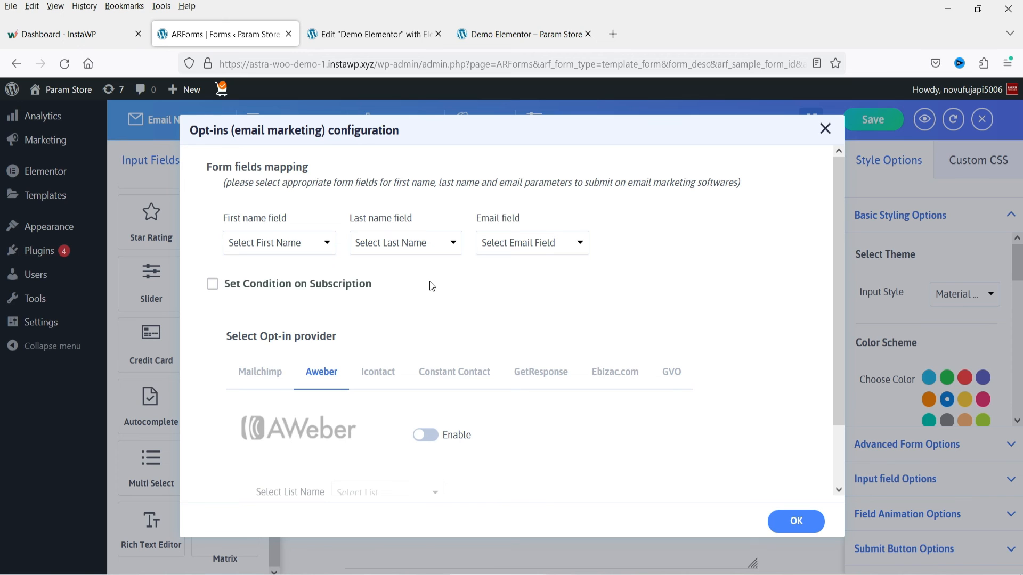
{"action": "left_click", "coordinate": [825, 129]}
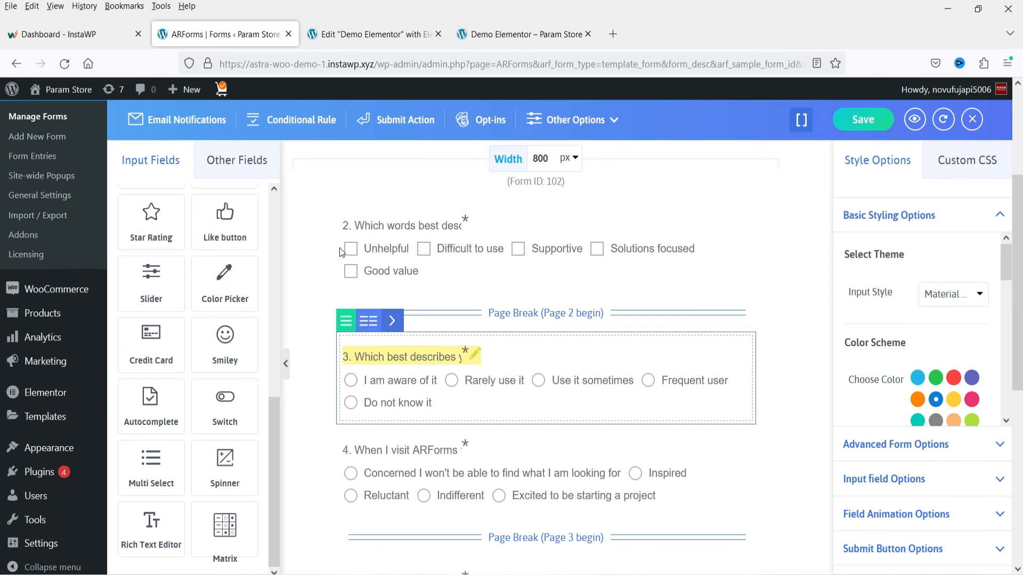
- Look over the ARForms add-ons list, and open the Website Visitor Survey form for editing
{"action": "left_click", "coordinate": [30, 235]}
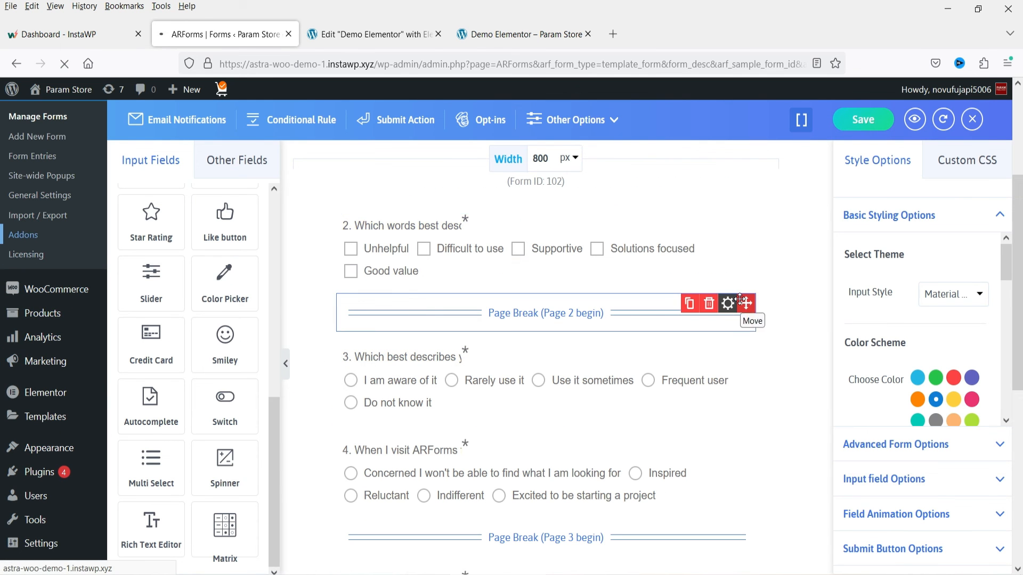
{"action": "scroll", "coordinate": [527, 219], "scroll_direction": "down", "scroll_amount": 1}
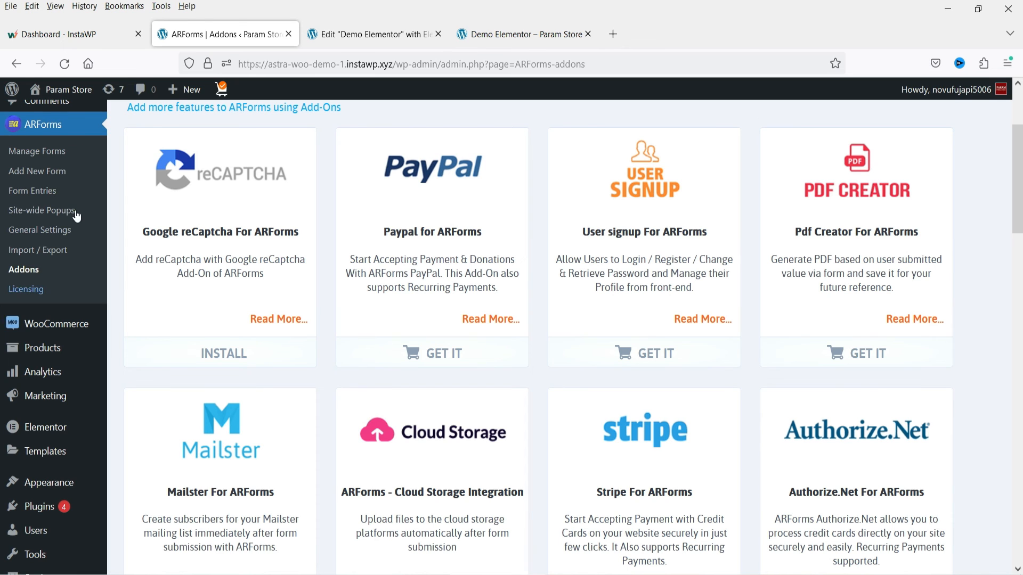
{"action": "left_click", "coordinate": [48, 152]}
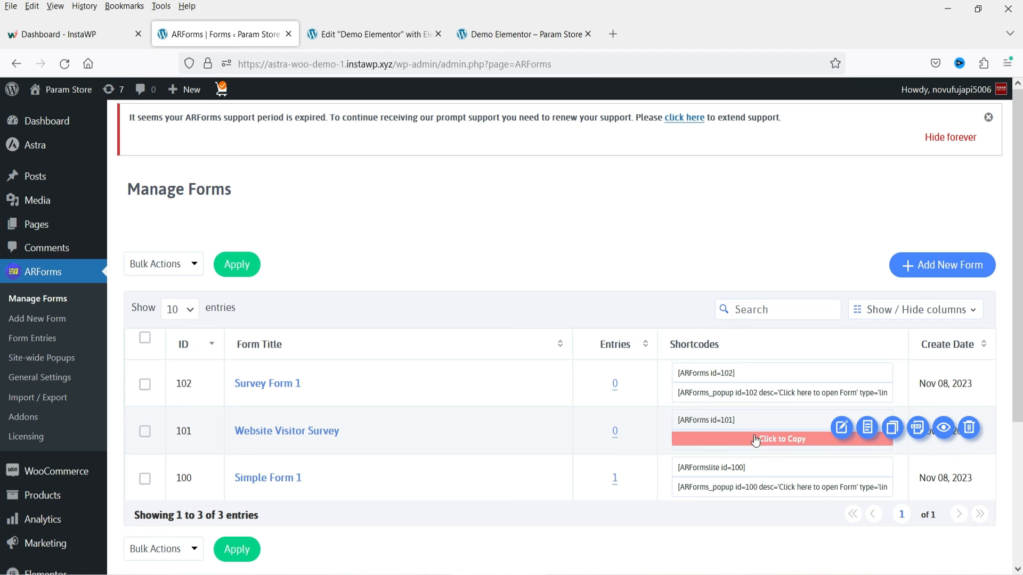
{"action": "left_click", "coordinate": [322, 431]}
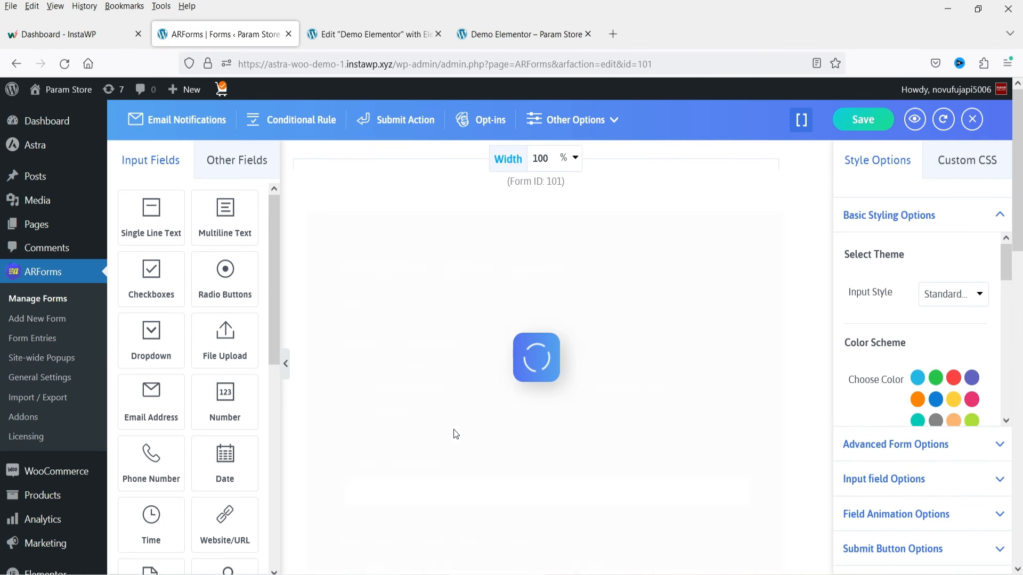
- Add a dropdown field below the zipcode question and label it "Bedroom"
{"action": "scroll", "coordinate": [666, 362], "scroll_direction": "down", "scroll_amount": 10}
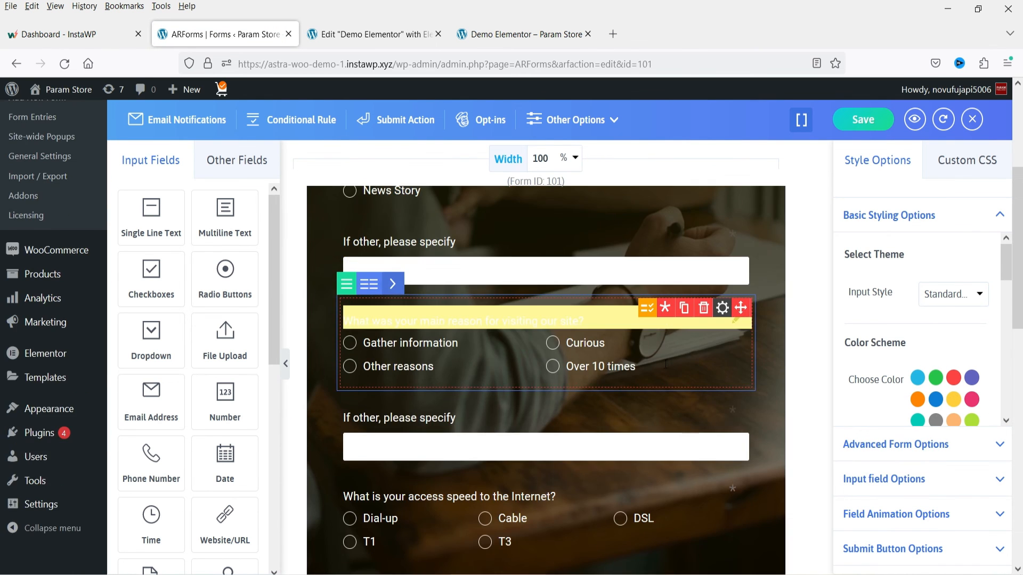
{"action": "scroll", "coordinate": [664, 372], "scroll_direction": "down", "scroll_amount": 5}
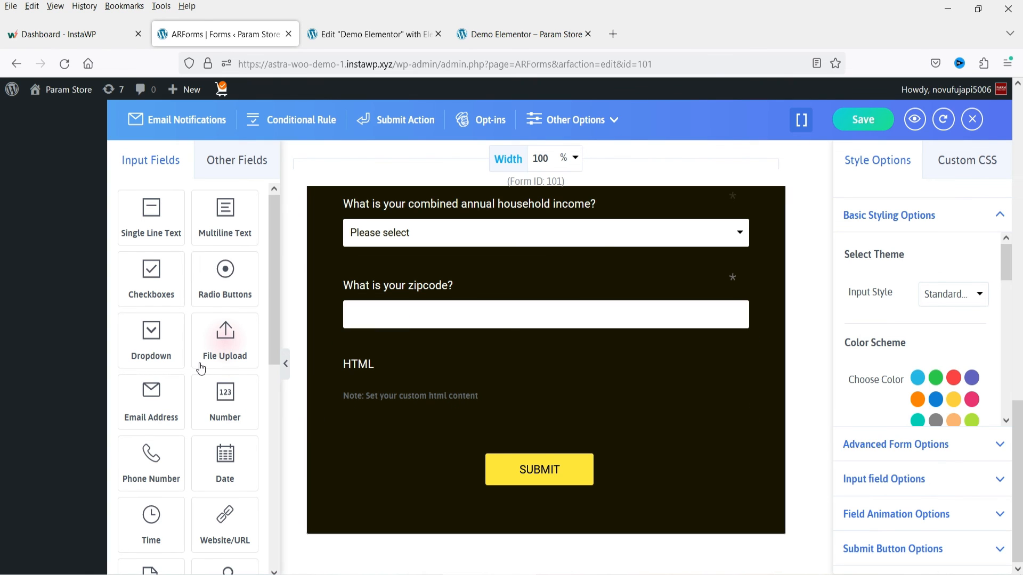
{"action": "left_click_drag", "start_coordinate": [152, 332], "coordinate": [503, 365]}
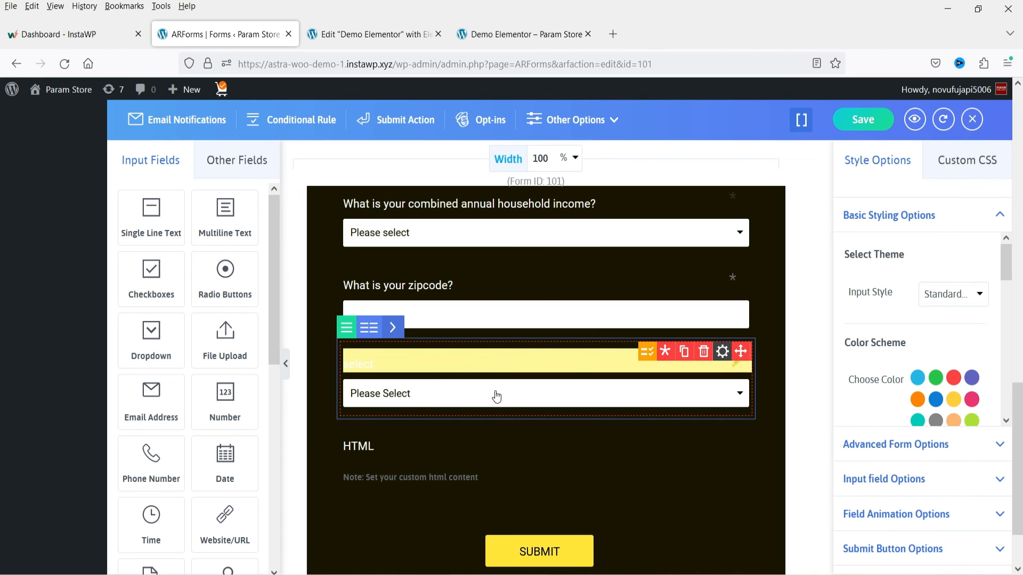
{"action": "left_click", "coordinate": [393, 365]}
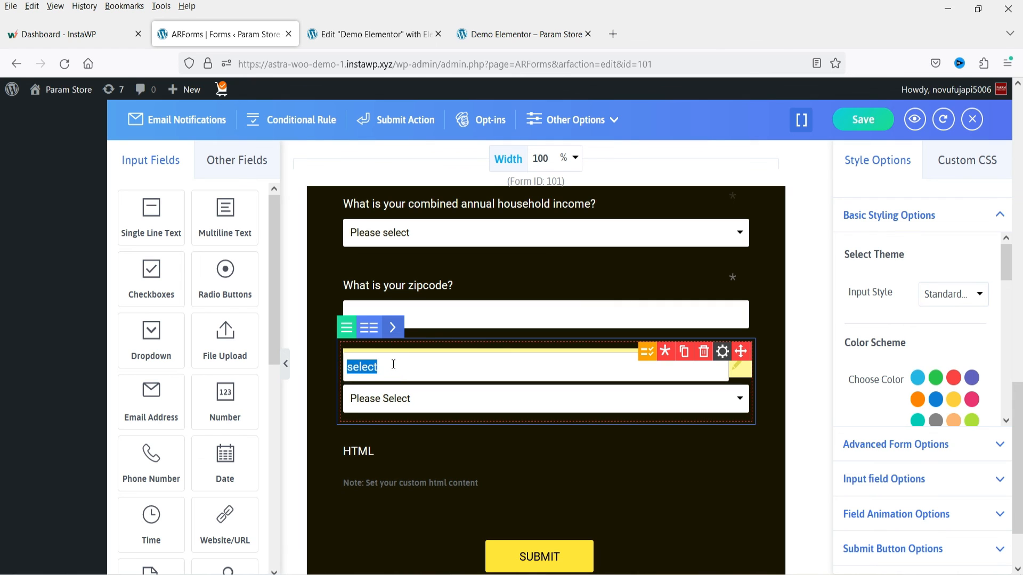
{"action": "type", "text": "Bedroom"}
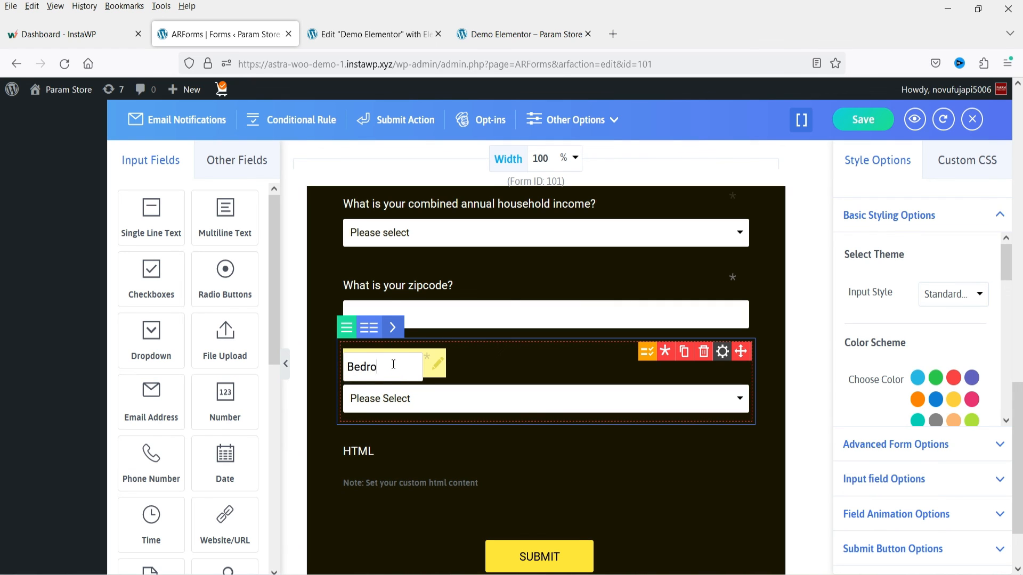
{"action": "left_click", "coordinate": [448, 406]}
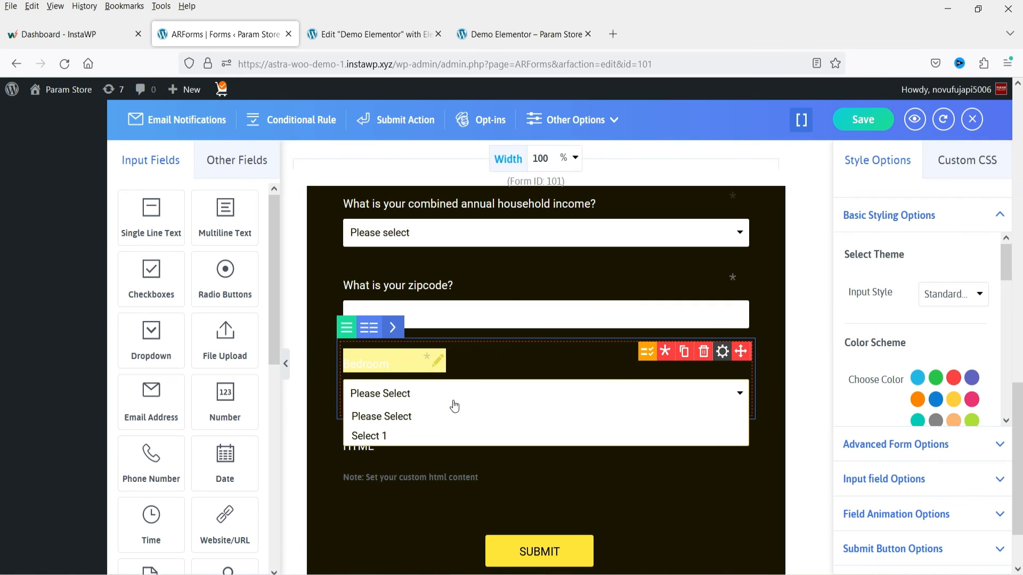
- Set the first two option labels of the Bedroom dropdown to 1 and 2
{"action": "left_click", "coordinate": [648, 353]}
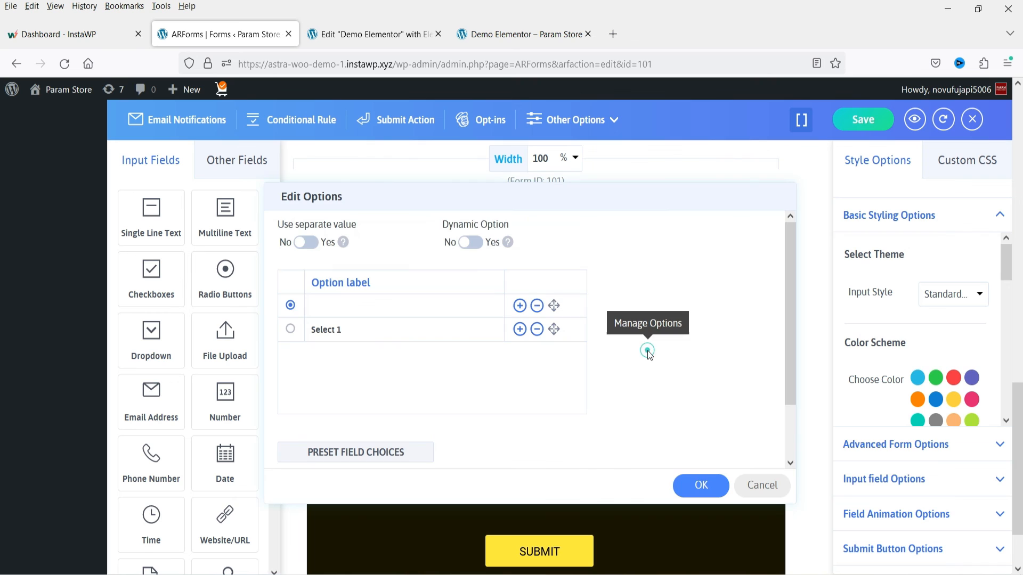
{"action": "left_click", "coordinate": [342, 308]}
{"action": "type", "text": "1"}
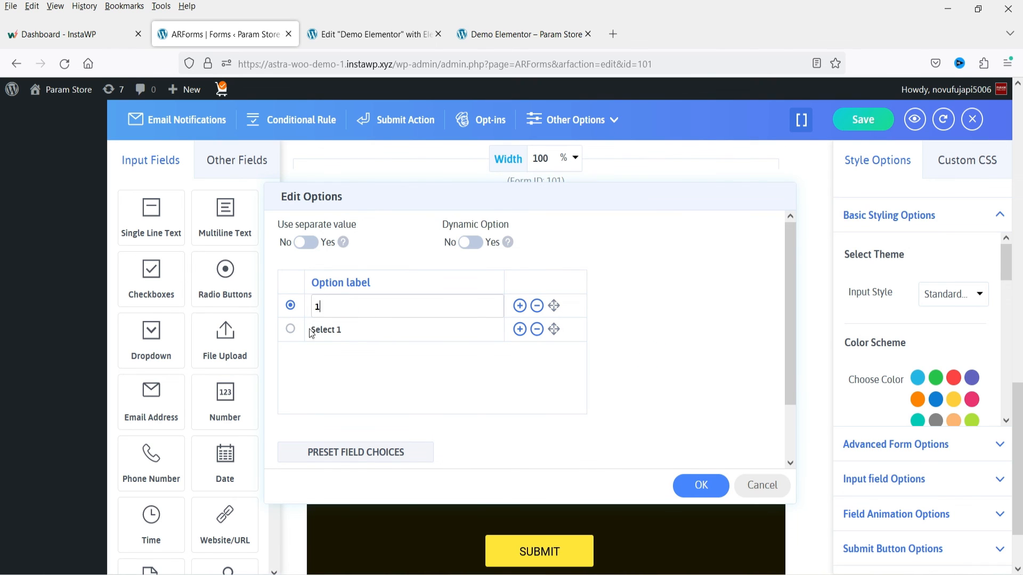
{"action": "left_click", "coordinate": [359, 330]}
{"action": "triple_click", "coordinate": [359, 330]}
{"action": "type", "text": "2"}
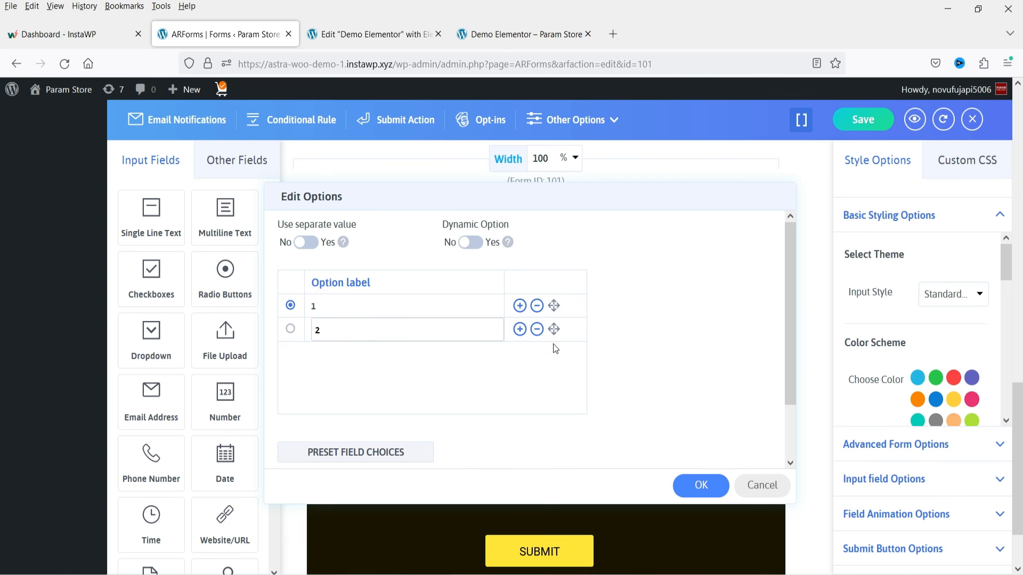
- Add two more Bedroom options labelled 3 and 4, and apply the option list
{"action": "left_click", "coordinate": [520, 330]}
{"action": "left_click", "coordinate": [353, 353]}
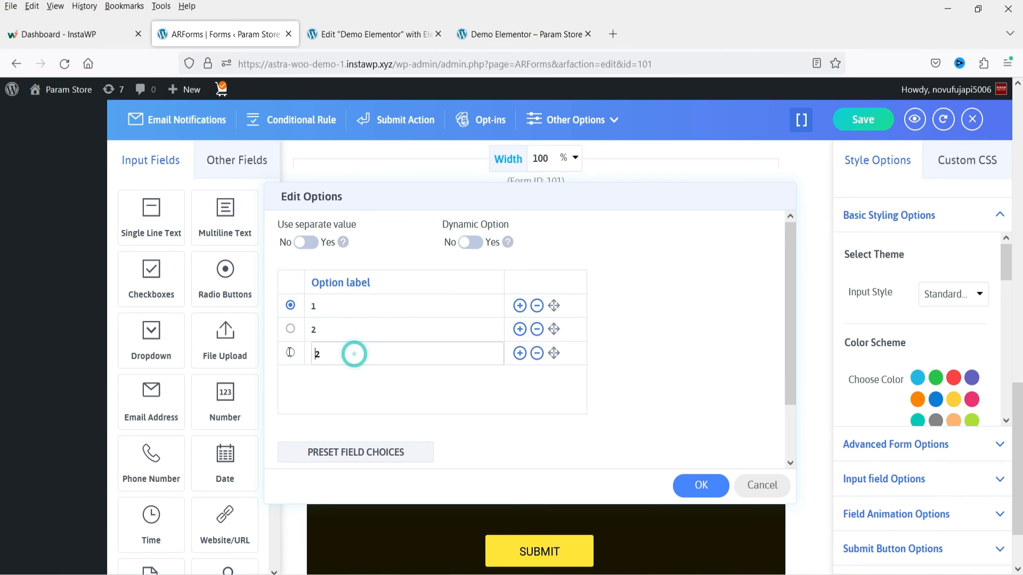
{"action": "left_click", "coordinate": [518, 355]}
{"action": "left_click", "coordinate": [338, 378]}
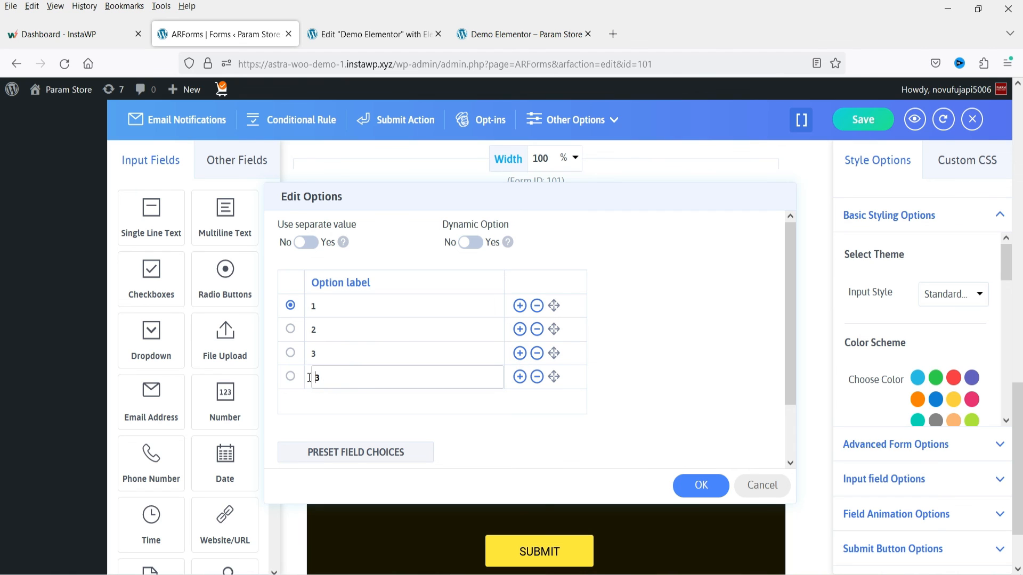
{"action": "key", "text": "Delete"}
{"action": "type", "text": "4"}
{"action": "left_click", "coordinate": [540, 443]}
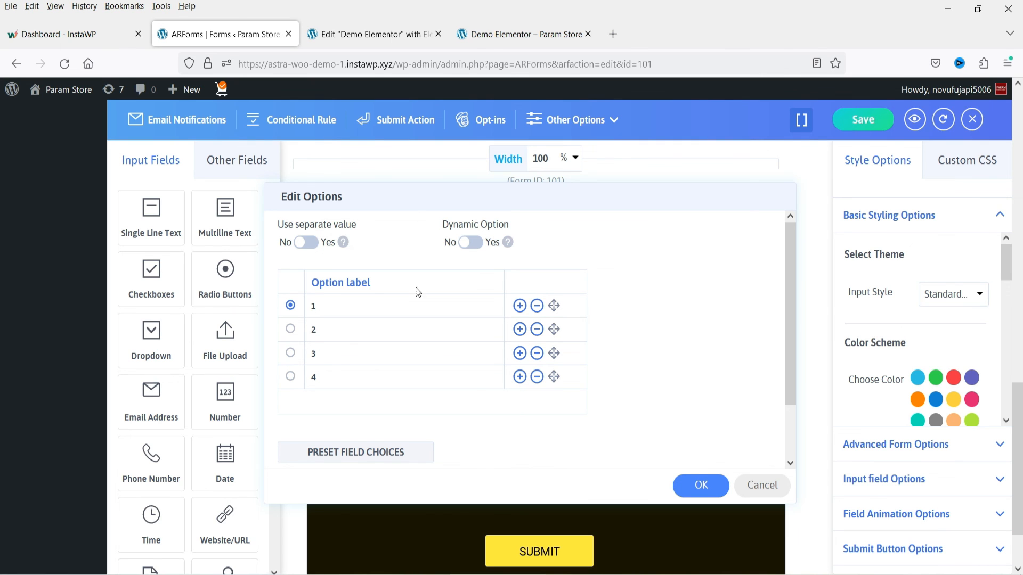
{"action": "left_click", "coordinate": [700, 484]}
- Check the choices offered by the Bedroom dropdown in the form canvas, and choose 1
{"action": "scroll", "coordinate": [623, 404], "scroll_direction": "down", "scroll_amount": 2}
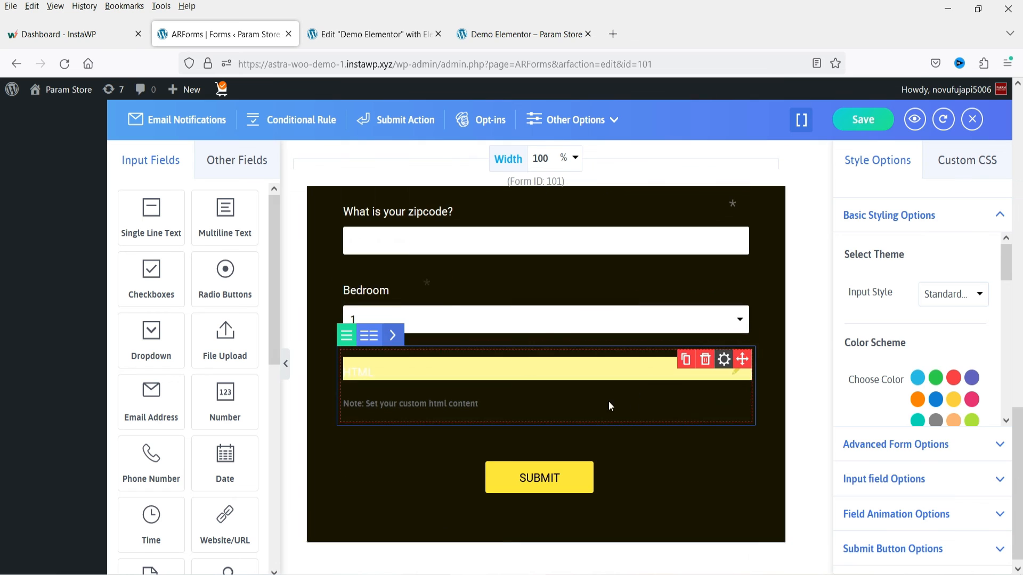
{"action": "left_click", "coordinate": [367, 321]}
{"action": "left_click", "coordinate": [372, 321]}
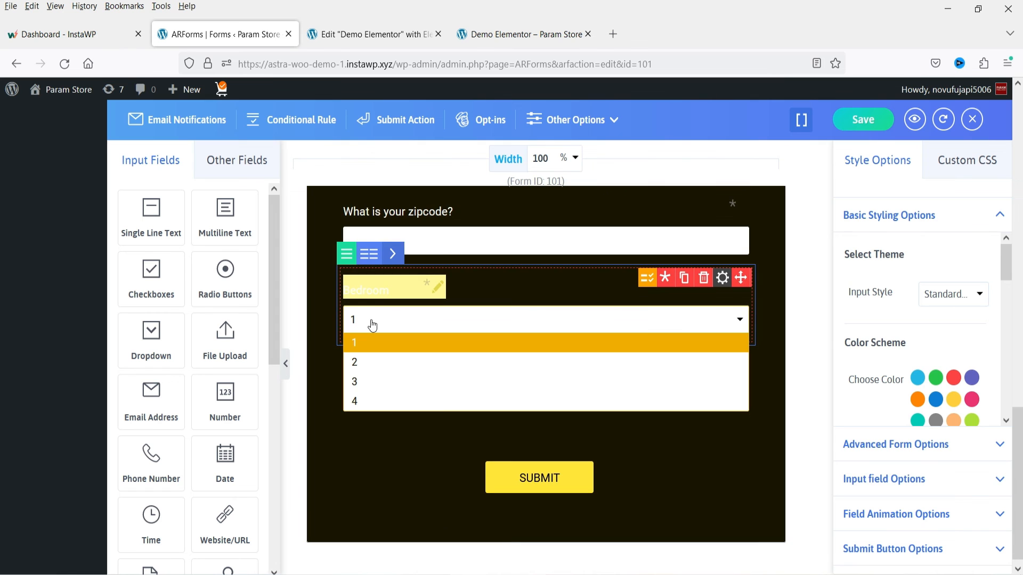
{"action": "left_click", "coordinate": [403, 344]}
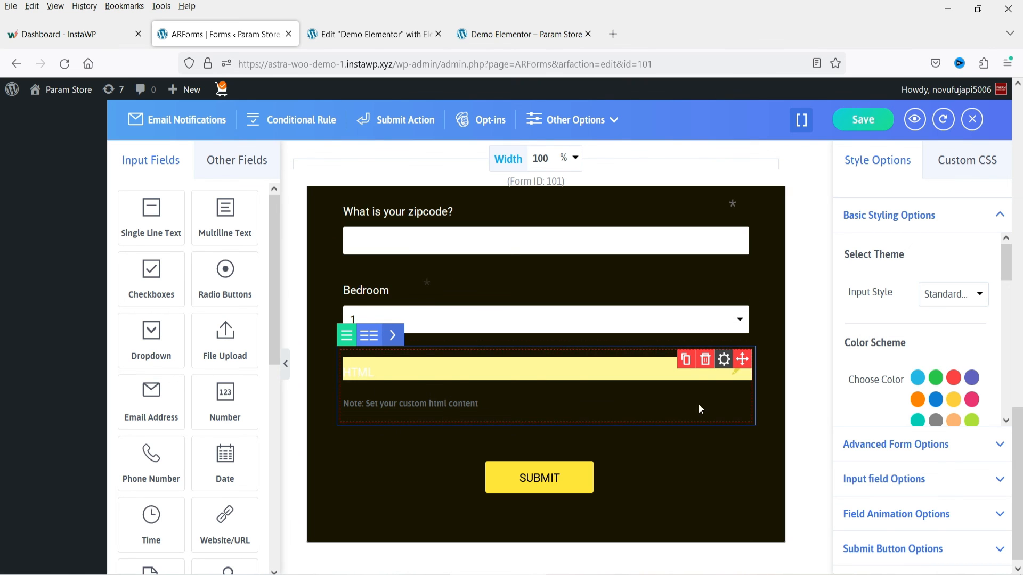
- Delete the existing HTML field and add a new HTML field labelled "Fees" below the Bedroom dropdown
{"action": "left_click", "coordinate": [707, 360]}
{"action": "left_click", "coordinate": [619, 453]}
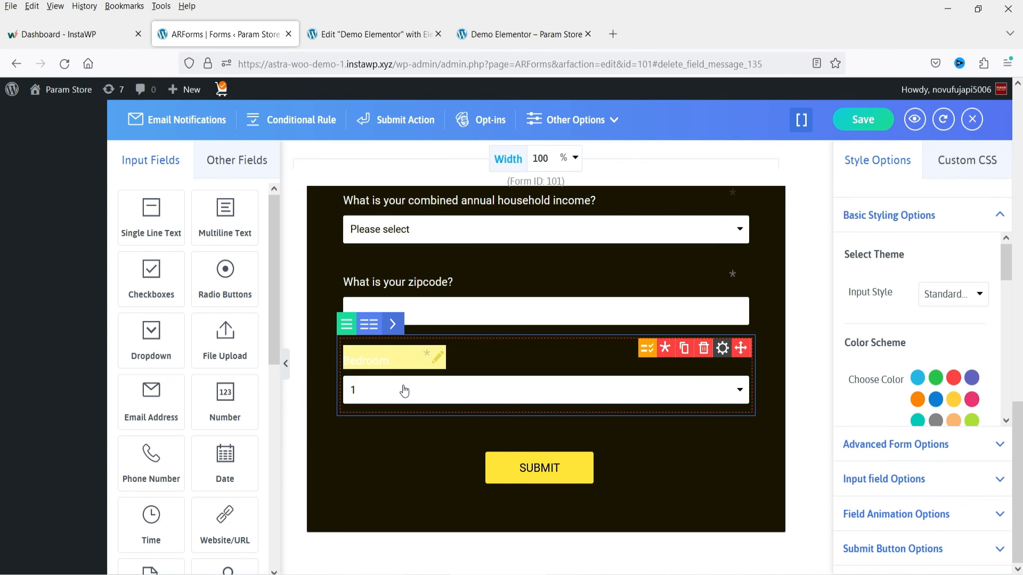
{"action": "left_click", "coordinate": [233, 160]}
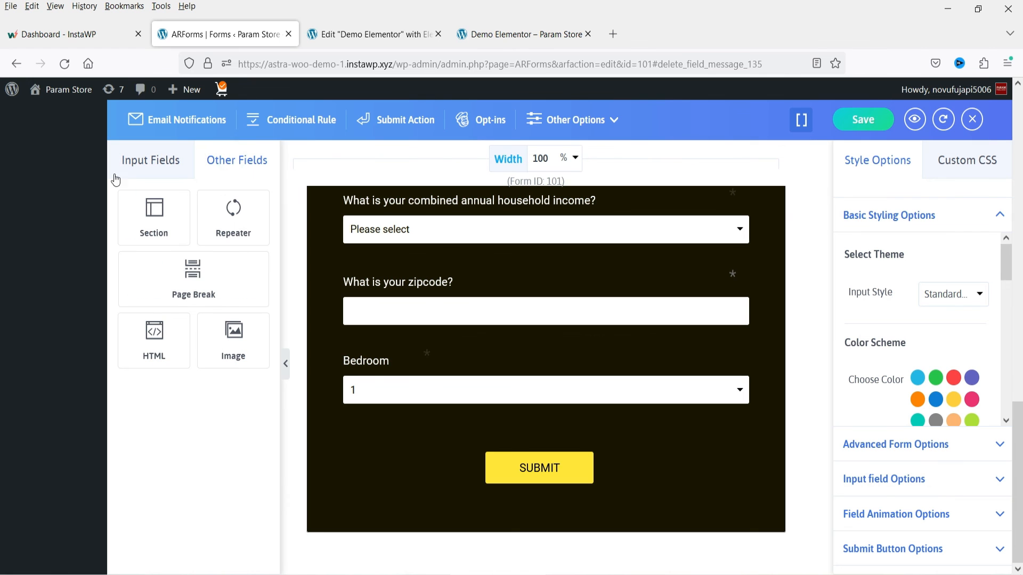
{"action": "left_click_drag", "start_coordinate": [154, 349], "coordinate": [463, 447]}
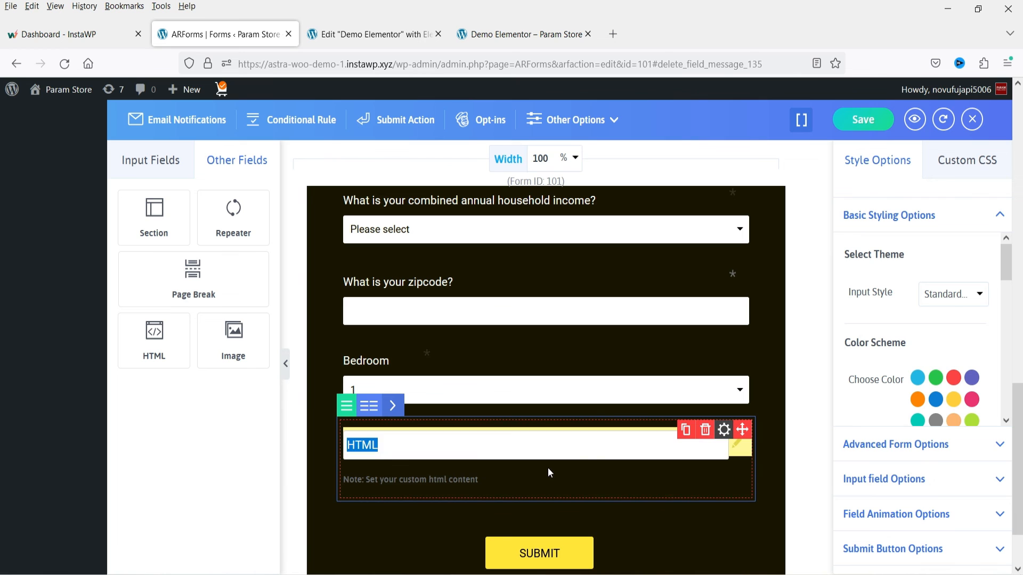
{"action": "type", "text": "Fees"}
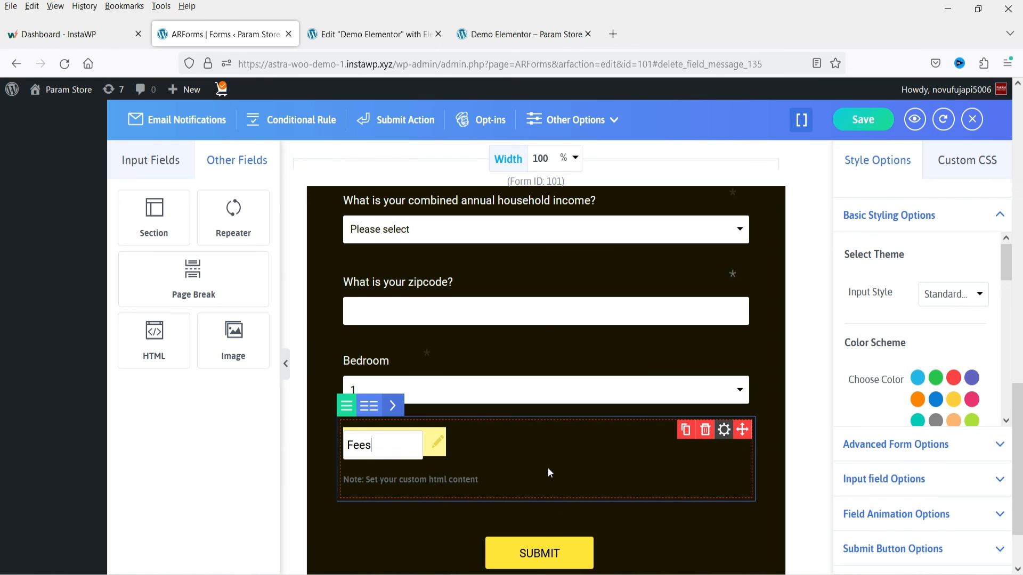
{"action": "left_click", "coordinate": [547, 471]}
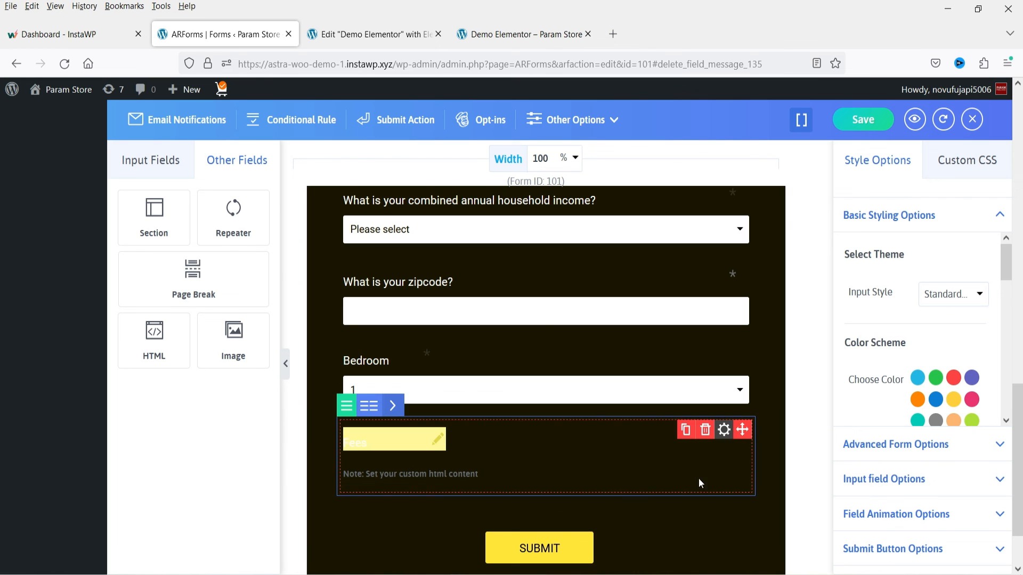
- Enable the running total in the Fees field's options and put "Fees: $" directly before the arftotal tags in its content
{"action": "left_click", "coordinate": [724, 430]}
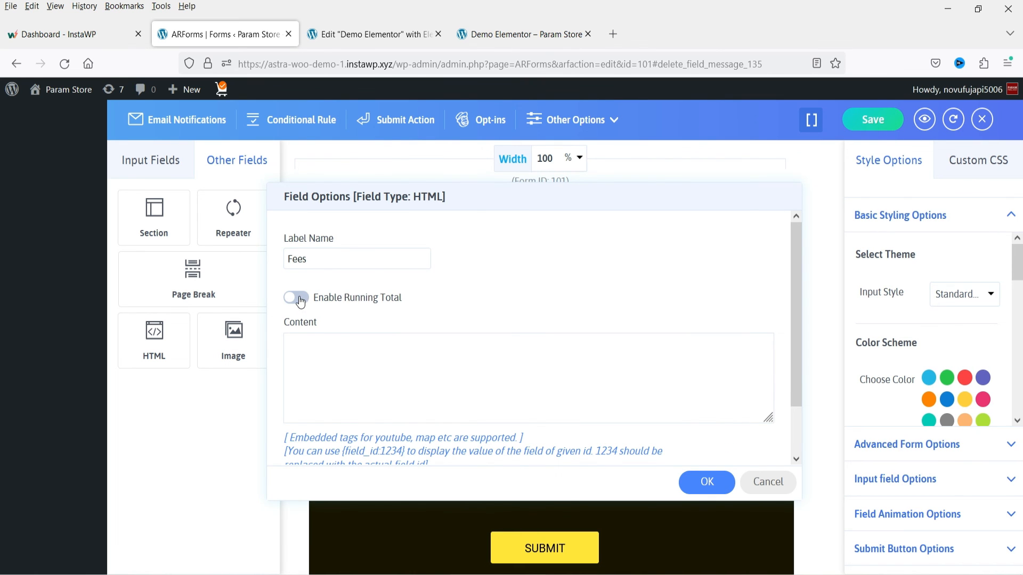
{"action": "left_click", "coordinate": [297, 298]}
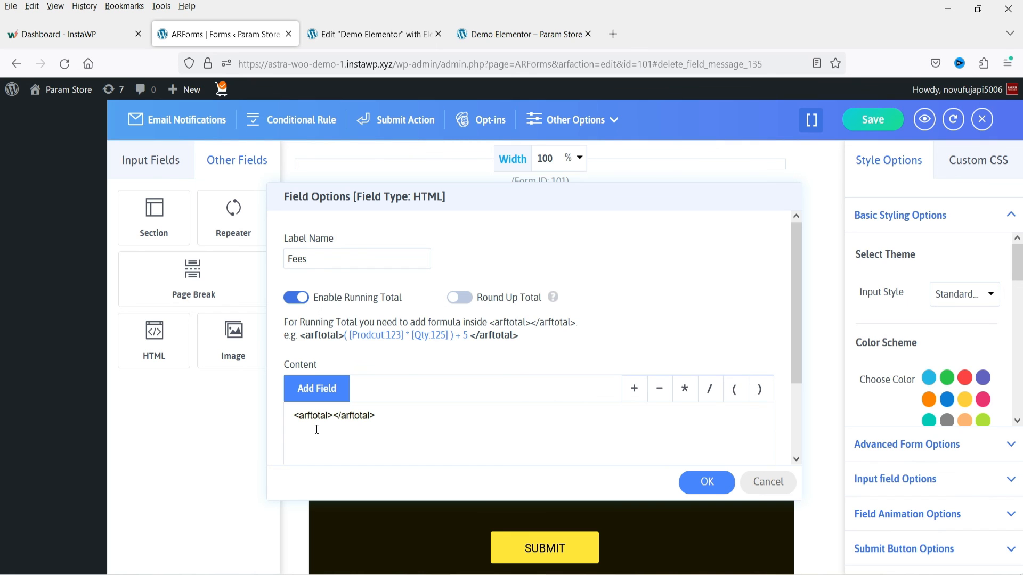
{"action": "left_click", "coordinate": [291, 417]}
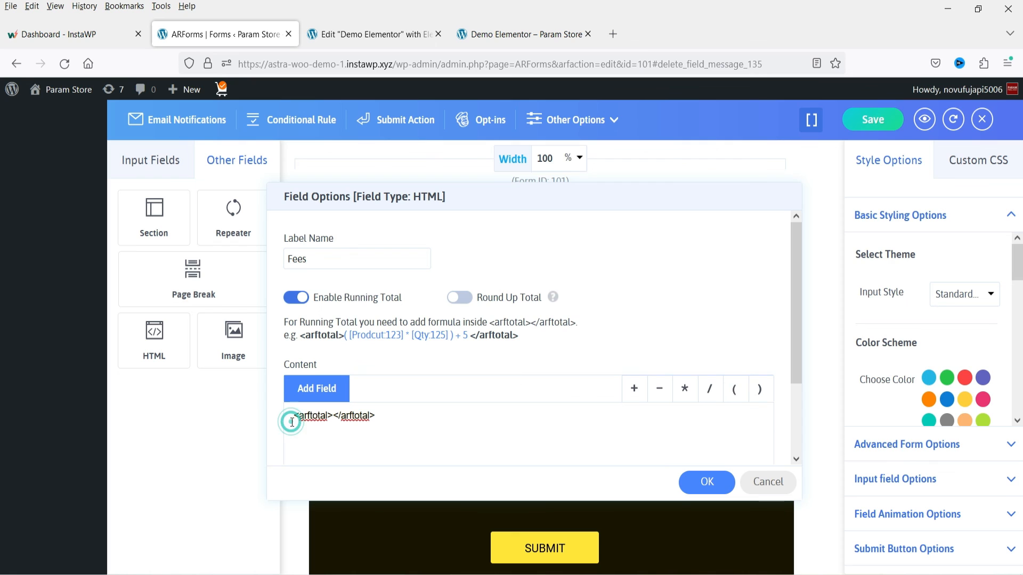
{"action": "type", "text": "Fees "}
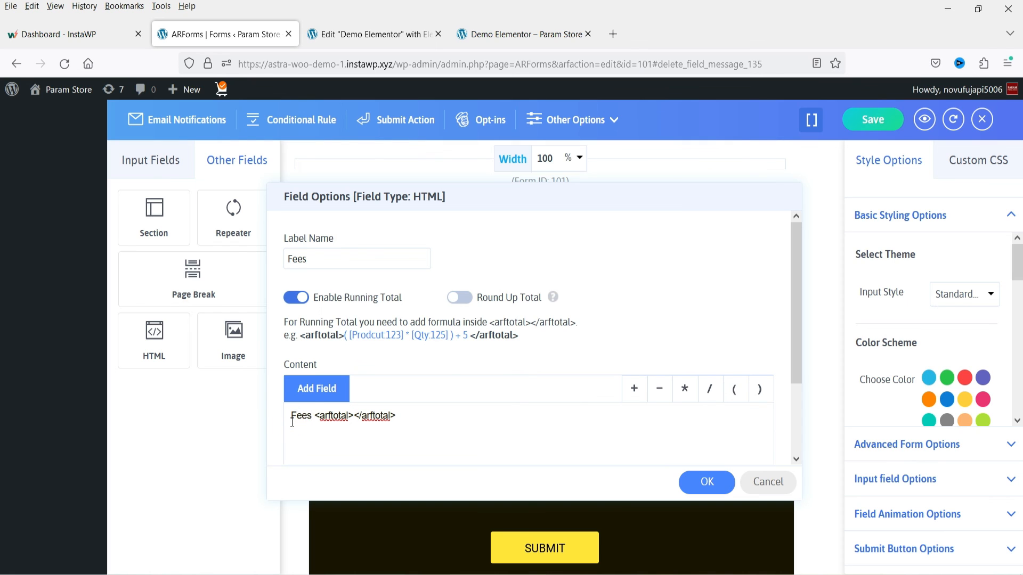
{"action": "type", "text": ":"}
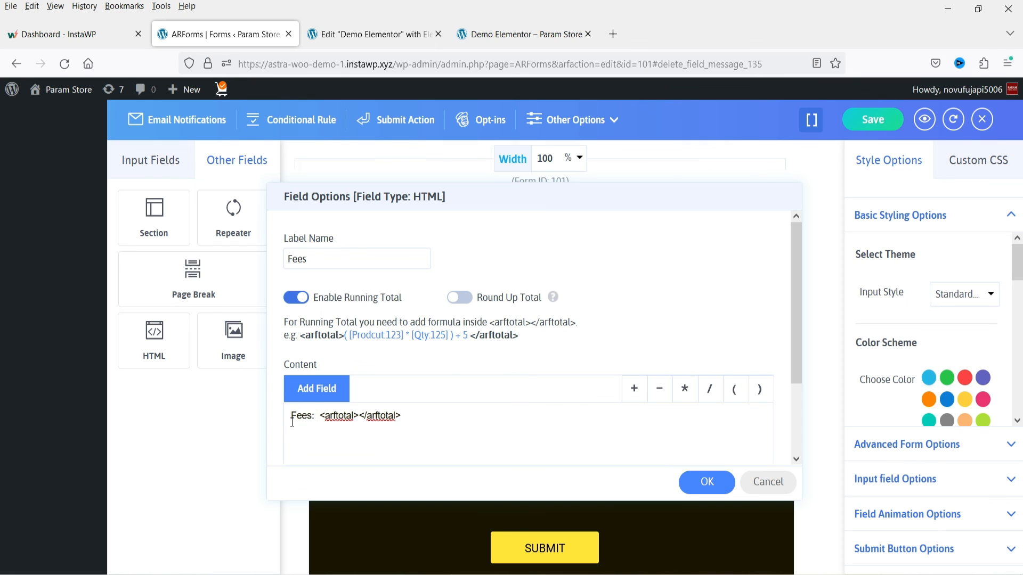
{"action": "type", "text": " $"}
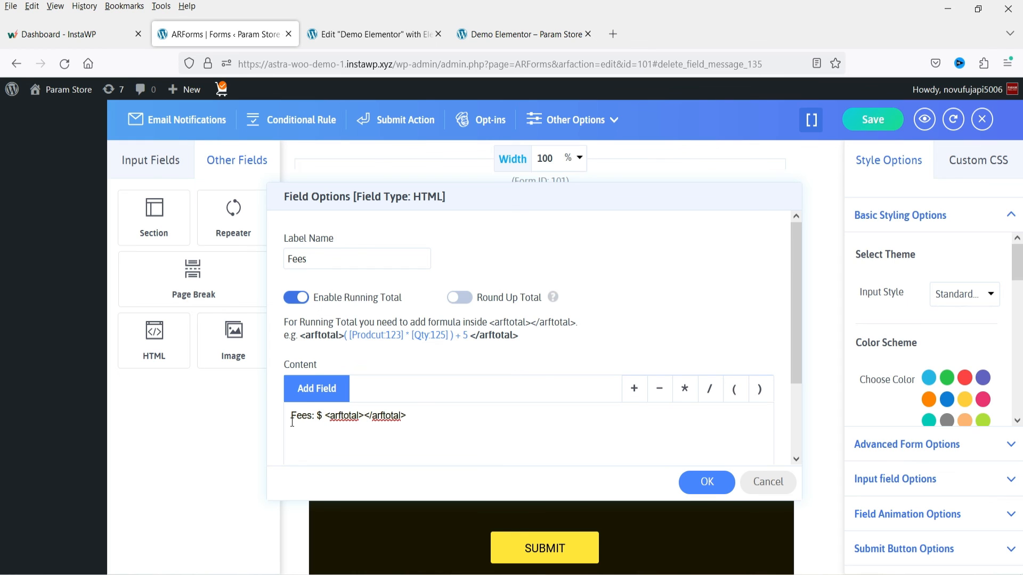
{"action": "left_click_drag", "start_coordinate": [406, 415], "coordinate": [322, 417]}
{"action": "left_click", "coordinate": [322, 417]}
{"action": "key", "text": "BackSpace"}
- Insert the Bedroom field between the arftotal tags of the Fees formula
{"action": "left_click", "coordinate": [361, 415]}
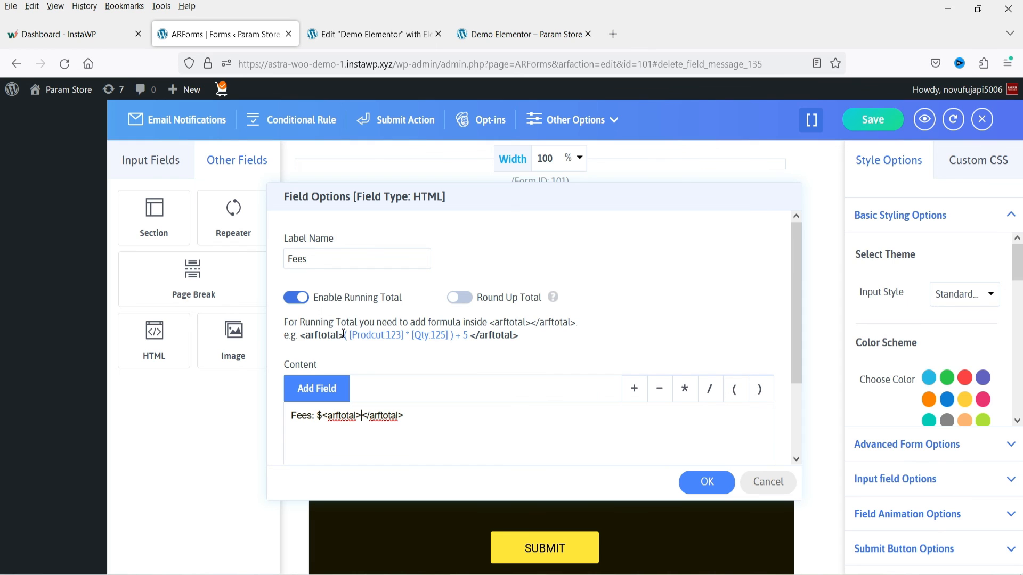
{"action": "left_click_drag", "start_coordinate": [344, 335], "coordinate": [469, 335]}
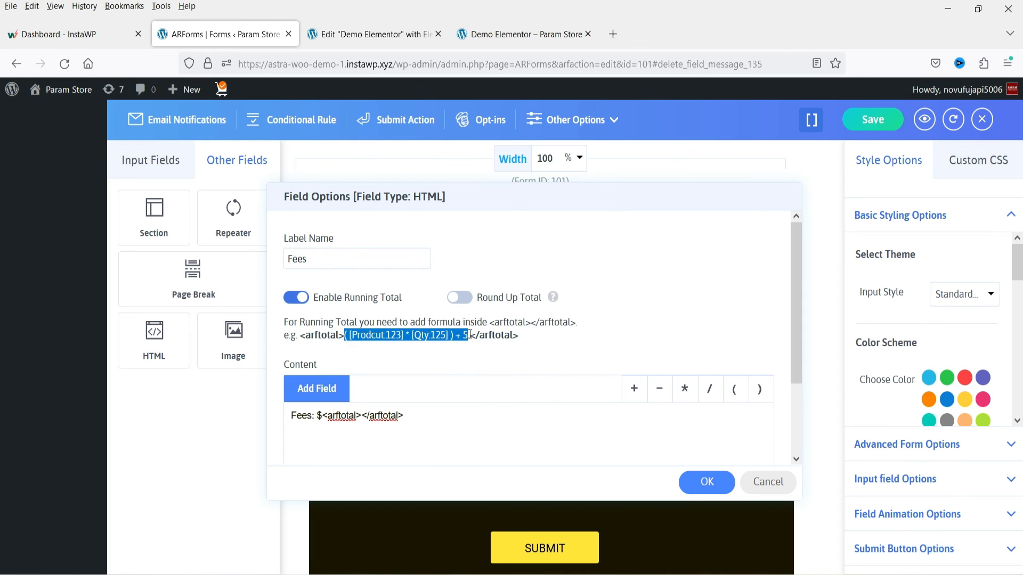
{"action": "left_click", "coordinate": [487, 414]}
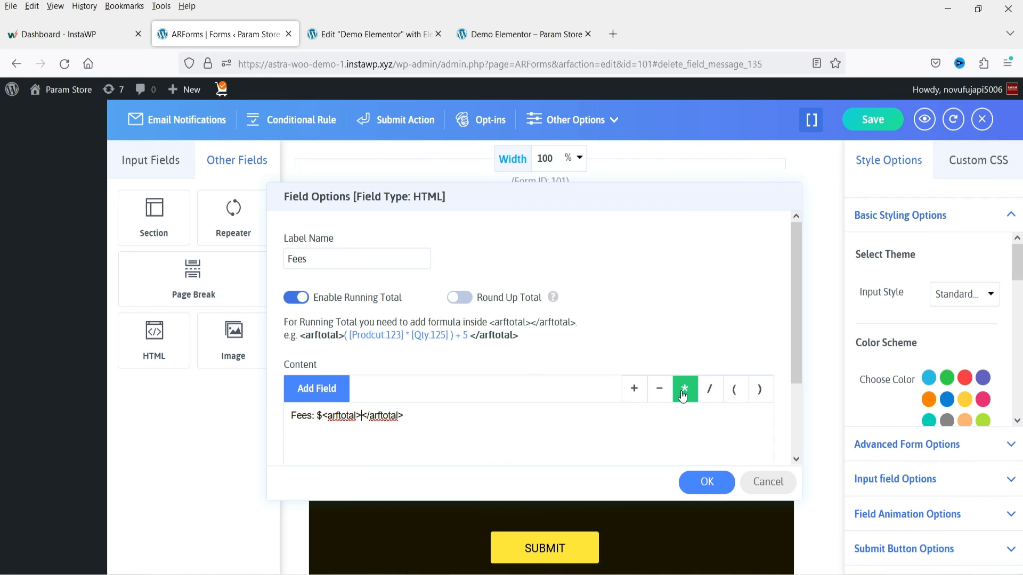
{"action": "left_click", "coordinate": [311, 391]}
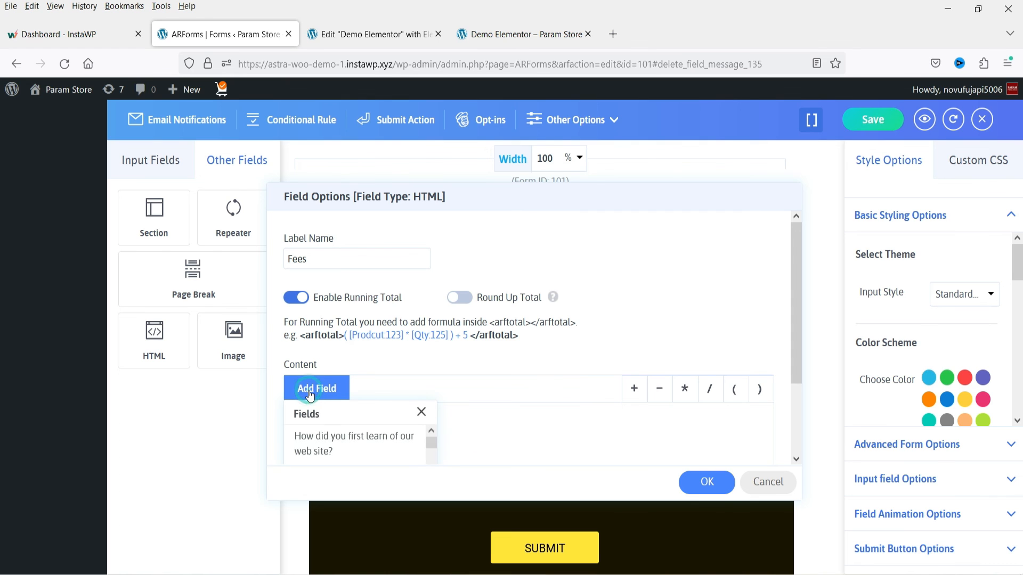
{"action": "left_click_drag", "start_coordinate": [430, 441], "coordinate": [438, 485]}
{"action": "scroll", "coordinate": [416, 447], "scroll_direction": "down", "scroll_amount": 2}
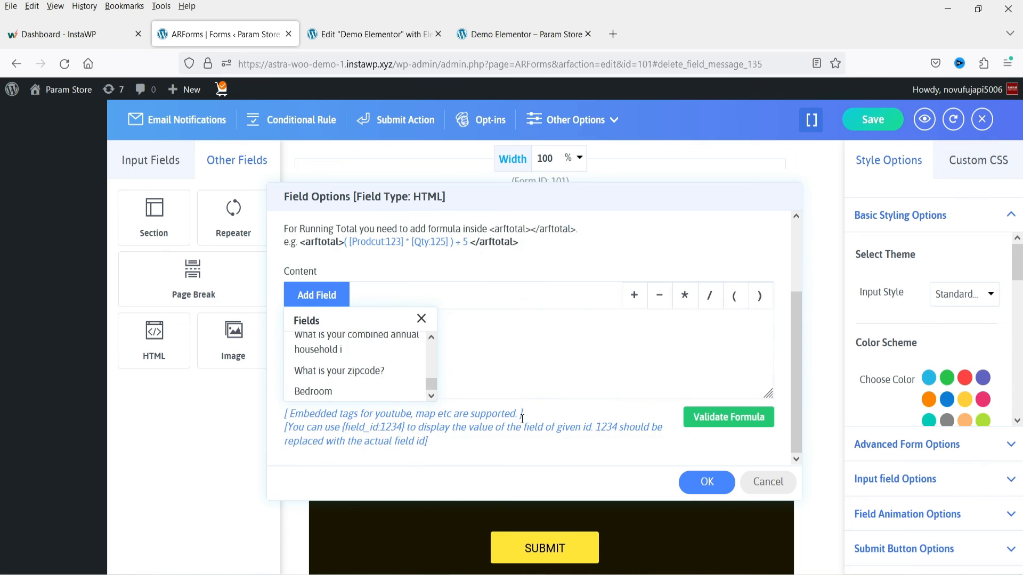
{"action": "left_click", "coordinate": [362, 391]}
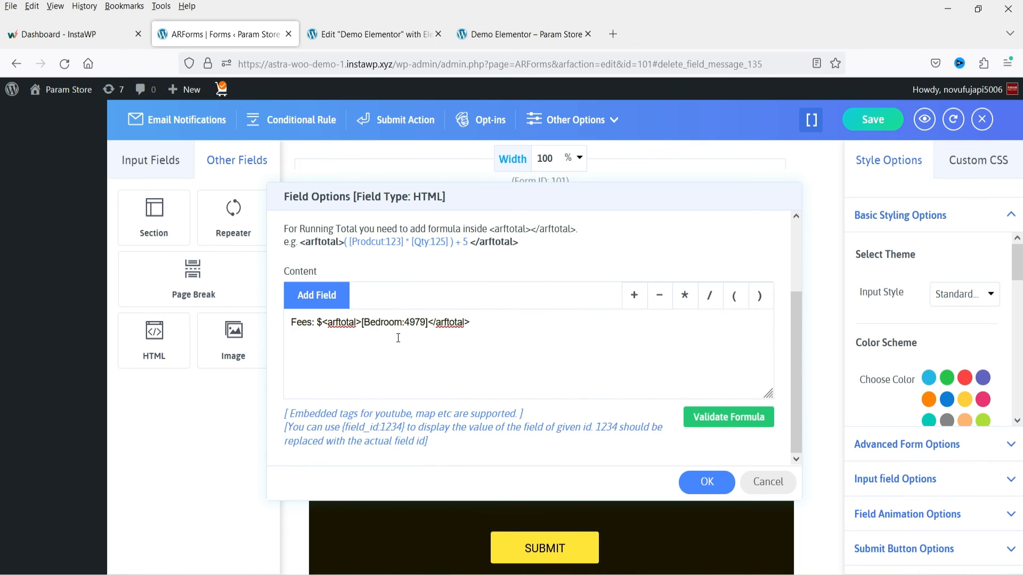
- Complete the Fees formula between the arftotal tags so it multiplies the Bedroom value by 20 and adds 5
{"action": "left_click", "coordinate": [429, 323]}
{"action": "left_click", "coordinate": [685, 302]}
{"action": "left_click", "coordinate": [433, 322]}
{"action": "type", "text": "20"}
{"action": "type", "text": "+ 5"}
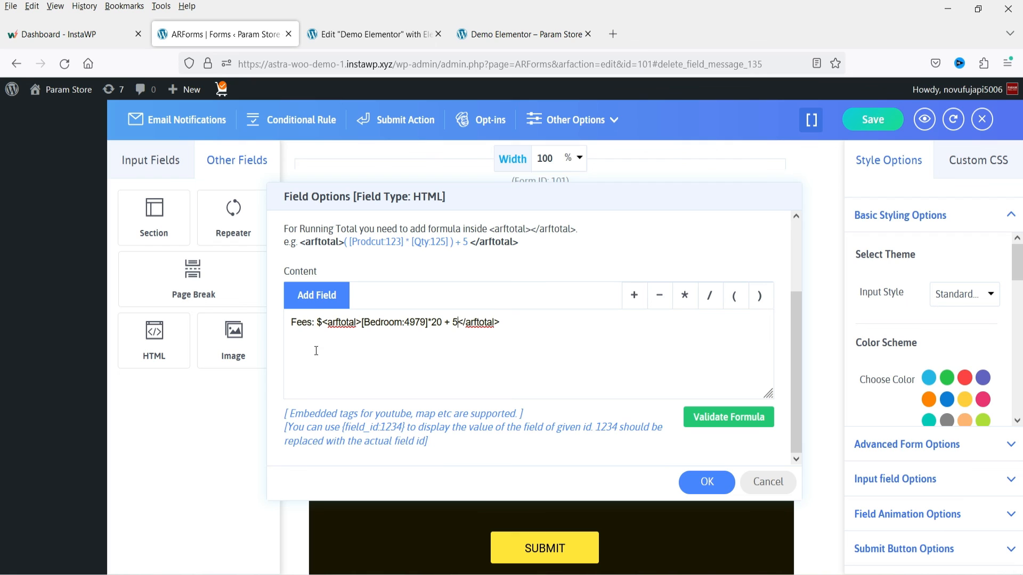
- Validate the Fees formula, apply the HTML field's options and save the form
{"action": "left_click", "coordinate": [735, 416]}
{"action": "left_click", "coordinate": [715, 487]}
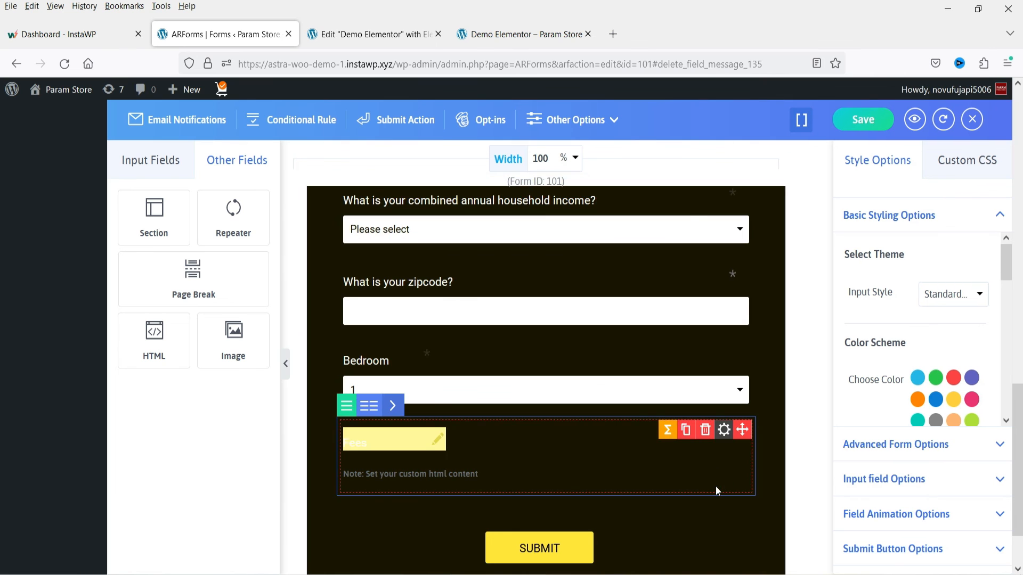
{"action": "left_click", "coordinate": [864, 125]}
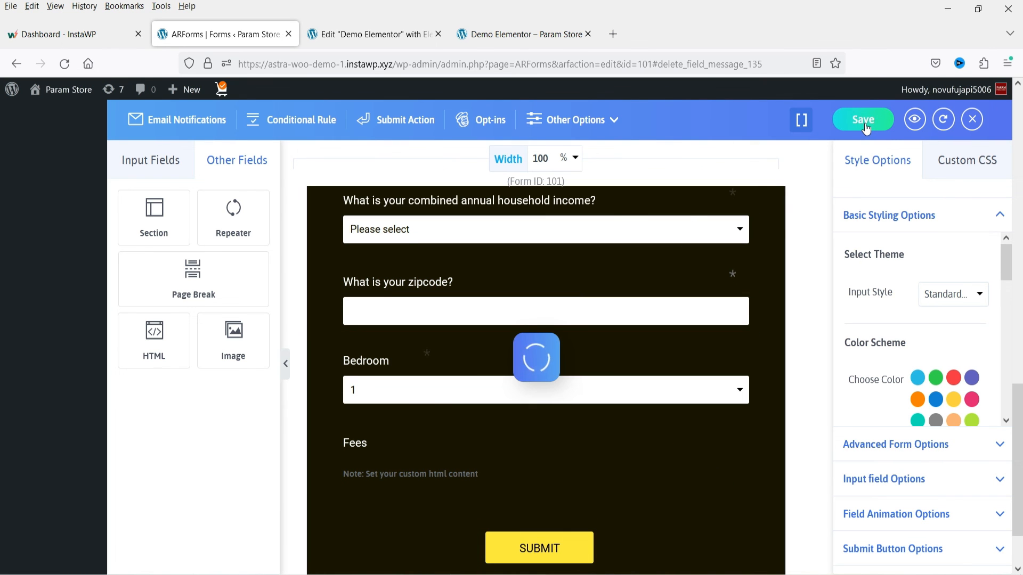
- Copy the form's inline shortcode, replace the Demo Elementor page's shortcode with [ARForms id=101], and update the page
{"action": "left_click", "coordinate": [796, 126]}
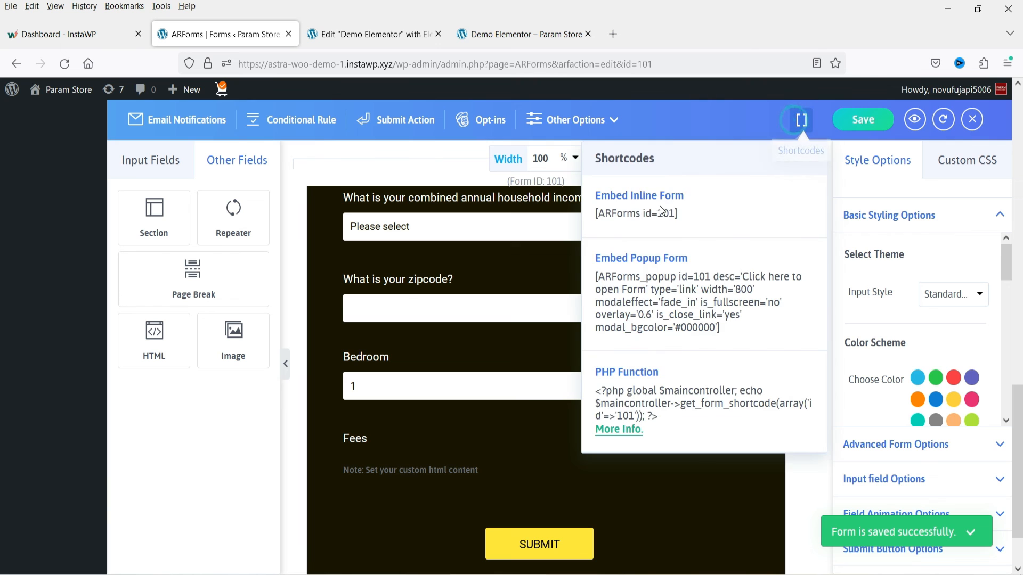
{"action": "left_click", "coordinate": [636, 213]}
{"action": "key", "text": "ctrl+c"}
{"action": "left_click", "coordinate": [392, 34]}
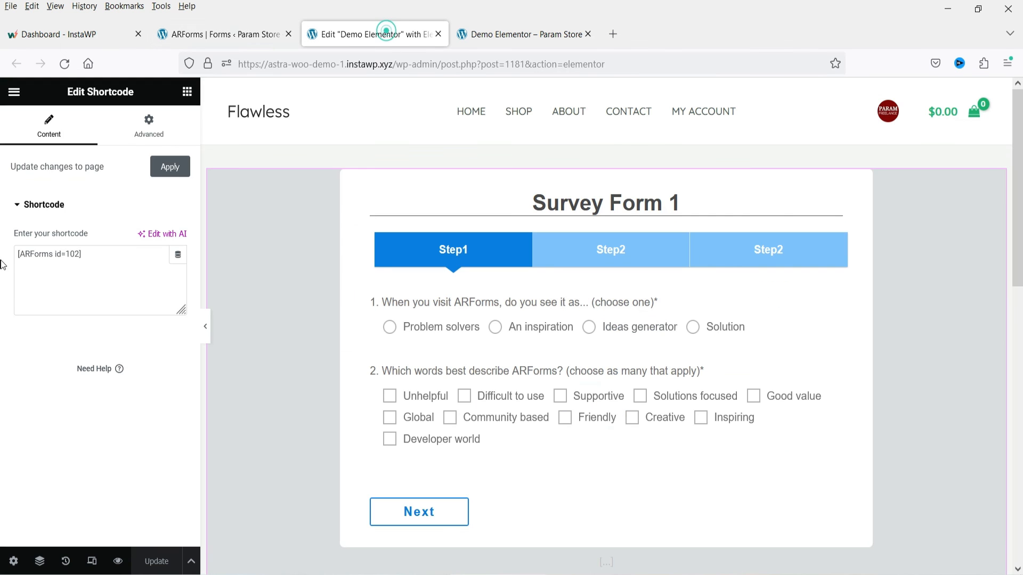
{"action": "triple_click", "coordinate": [122, 256]}
{"action": "key", "text": "ctrl+v"}
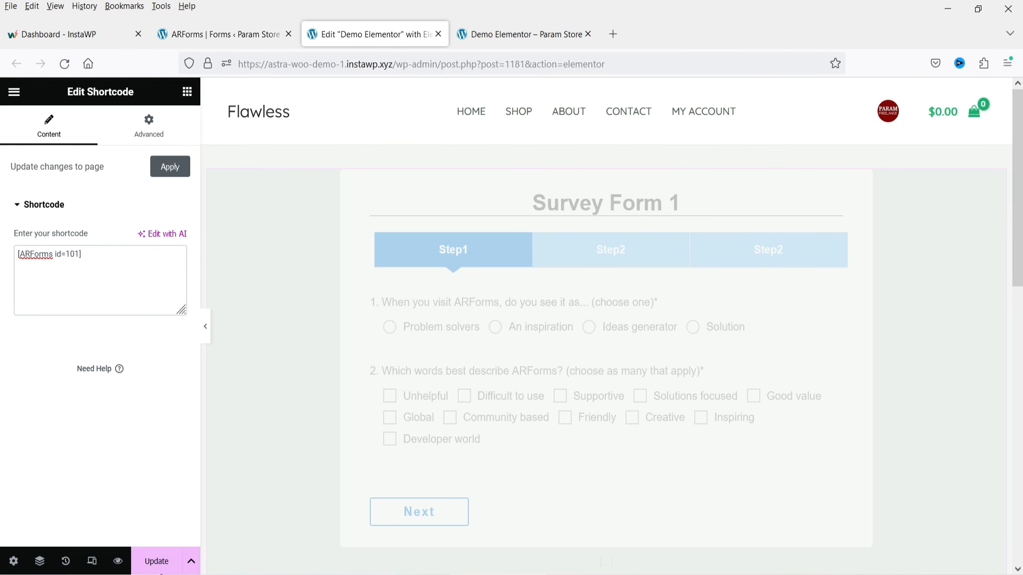
{"action": "left_click", "coordinate": [156, 562]}
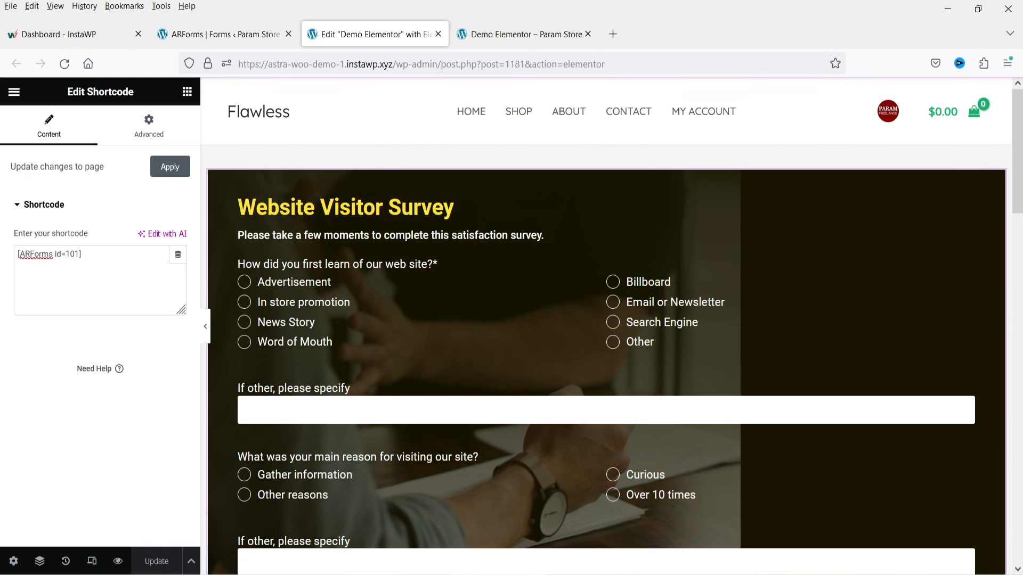
- Reload the live Demo Elementor page and check the Bedroom dropdown and Fees line near the form's end
{"action": "left_click", "coordinate": [502, 40]}
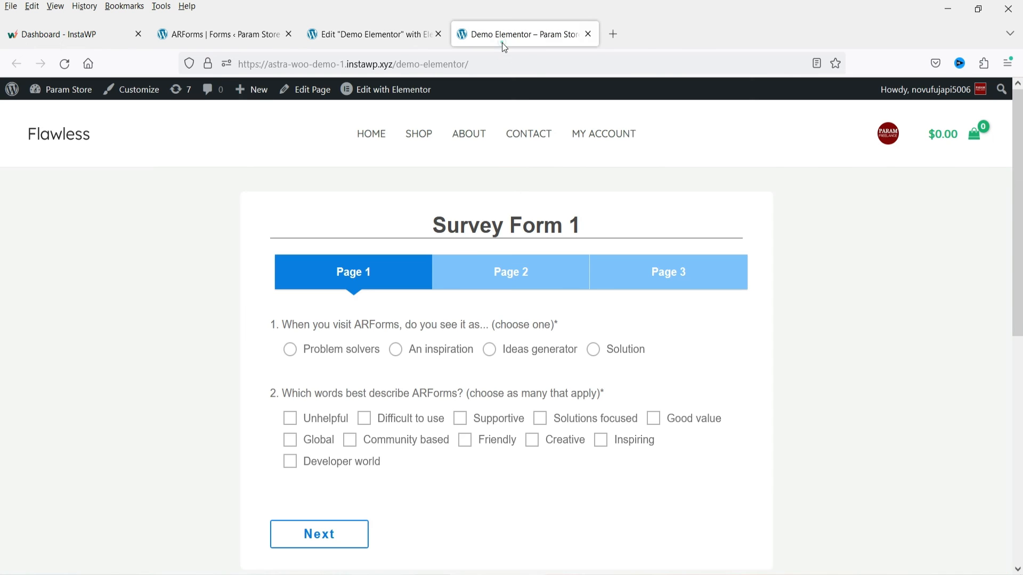
{"action": "left_click", "coordinate": [69, 63]}
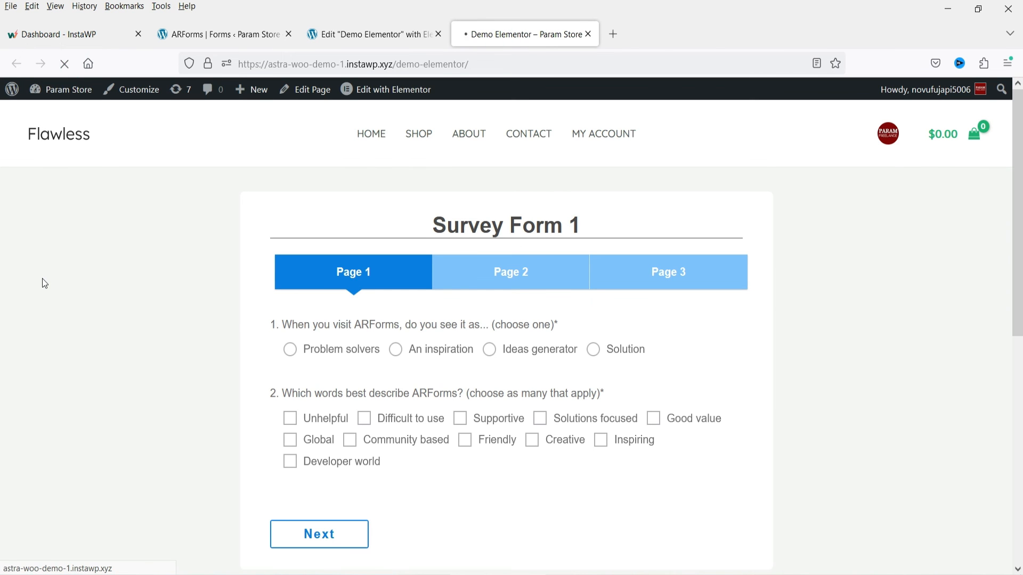
{"action": "scroll", "coordinate": [711, 226], "scroll_direction": "down", "scroll_amount": 10}
{"action": "scroll", "coordinate": [879, 229], "scroll_direction": "down", "scroll_amount": 3}
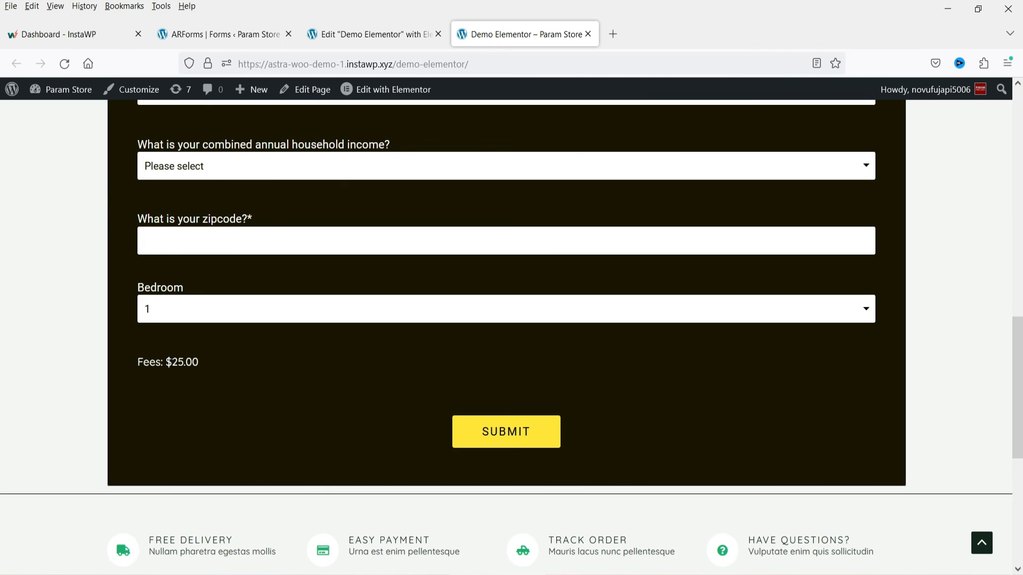
- Test the running fee total on the live form by choosing 2, 3 and 4 in the Bedroom dropdown in turn
{"action": "left_click", "coordinate": [171, 362]}
{"action": "left_click", "coordinate": [210, 310]}
{"action": "left_click", "coordinate": [203, 354]}
{"action": "left_click", "coordinate": [213, 321]}
{"action": "left_click", "coordinate": [215, 365]}
{"action": "left_click", "coordinate": [188, 298]}
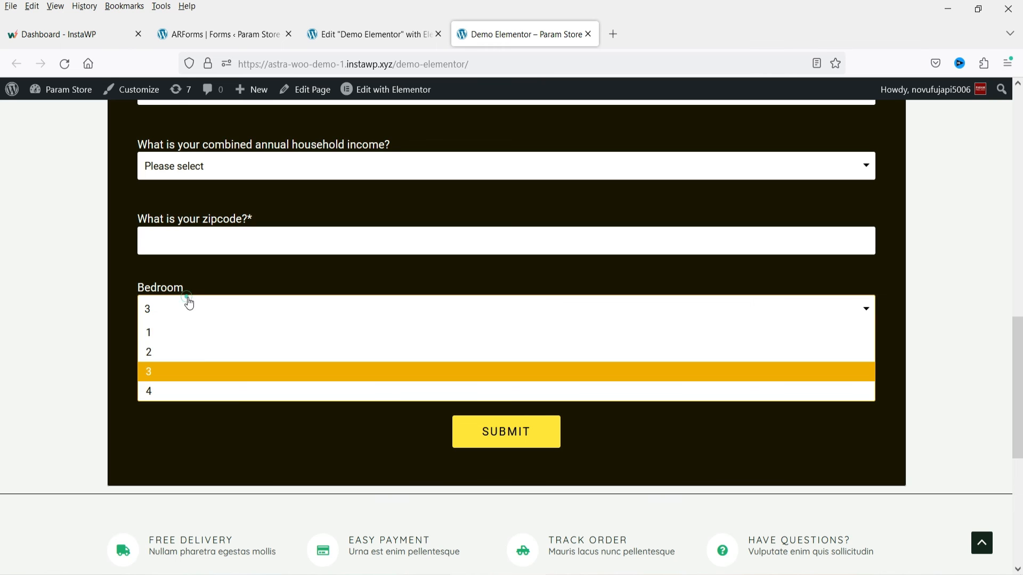
{"action": "left_click", "coordinate": [188, 392]}
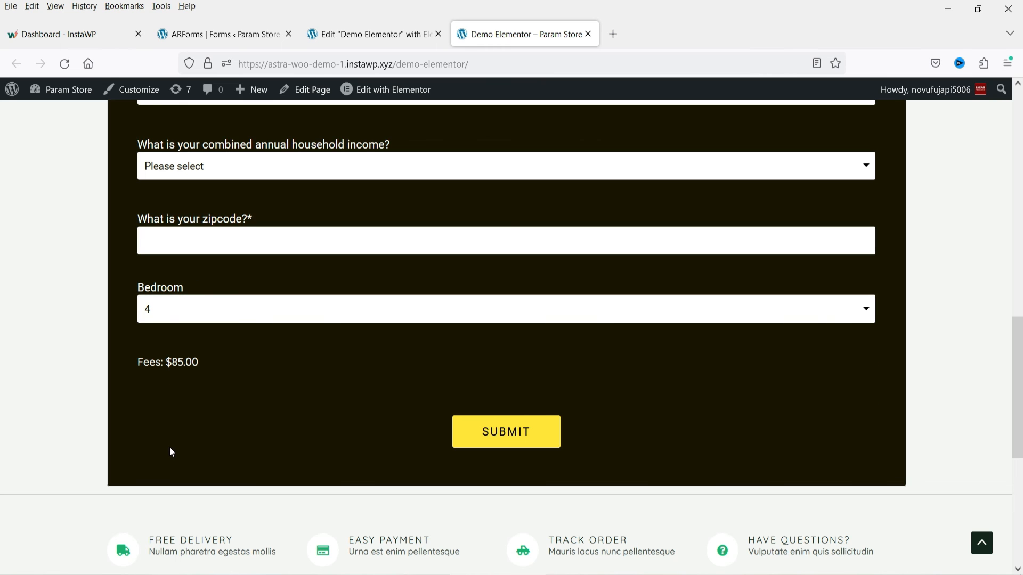